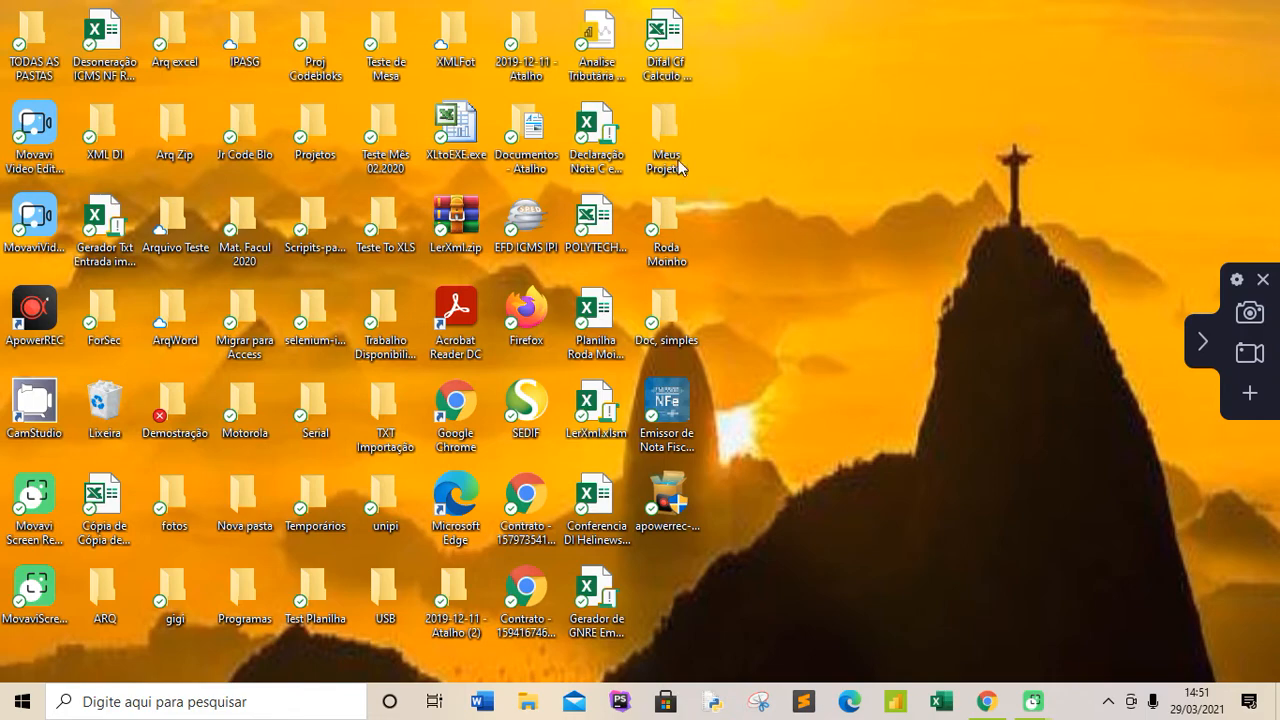
Step: Open the Meus Projetos folder from the desktop
double_click(668, 130)
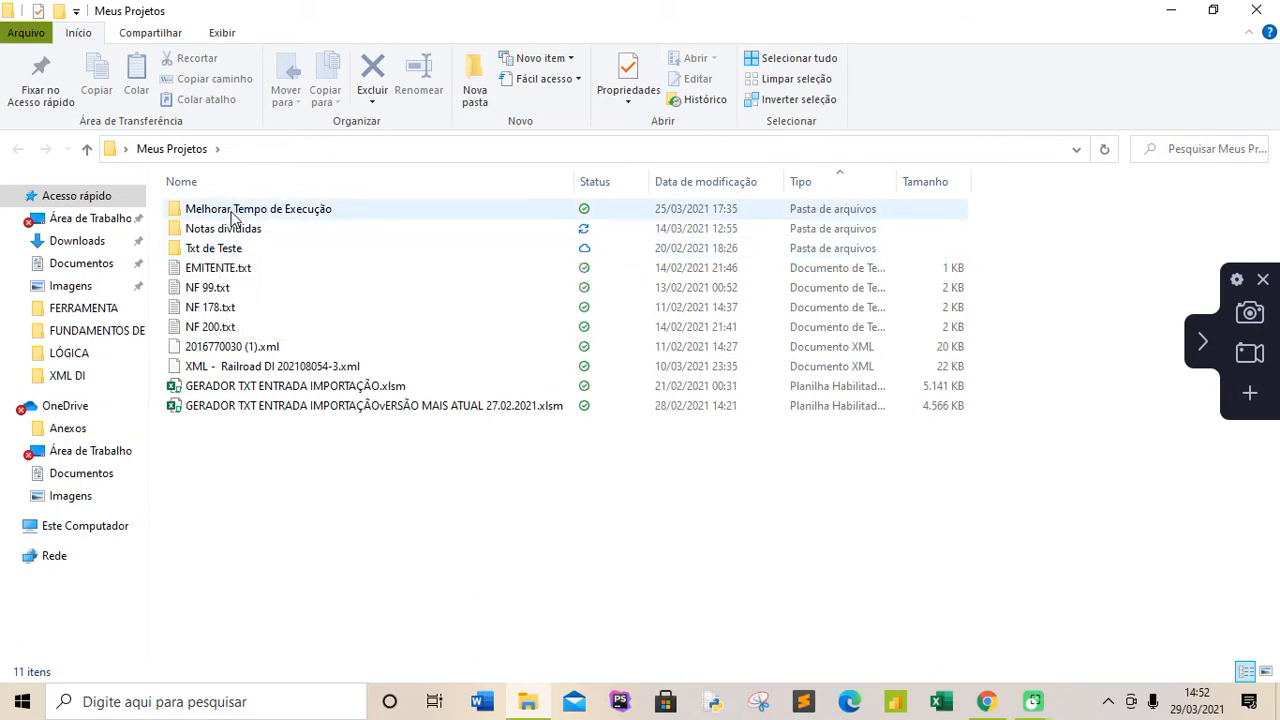
Step: Open GERADOR TXT ENTRADA IMPORTAÇÃO EMISSOR GRATUITO.xlsm from Melhorar Tempo de Execução > FERRAMENTA
left_click(231, 212)
double_click(231, 212)
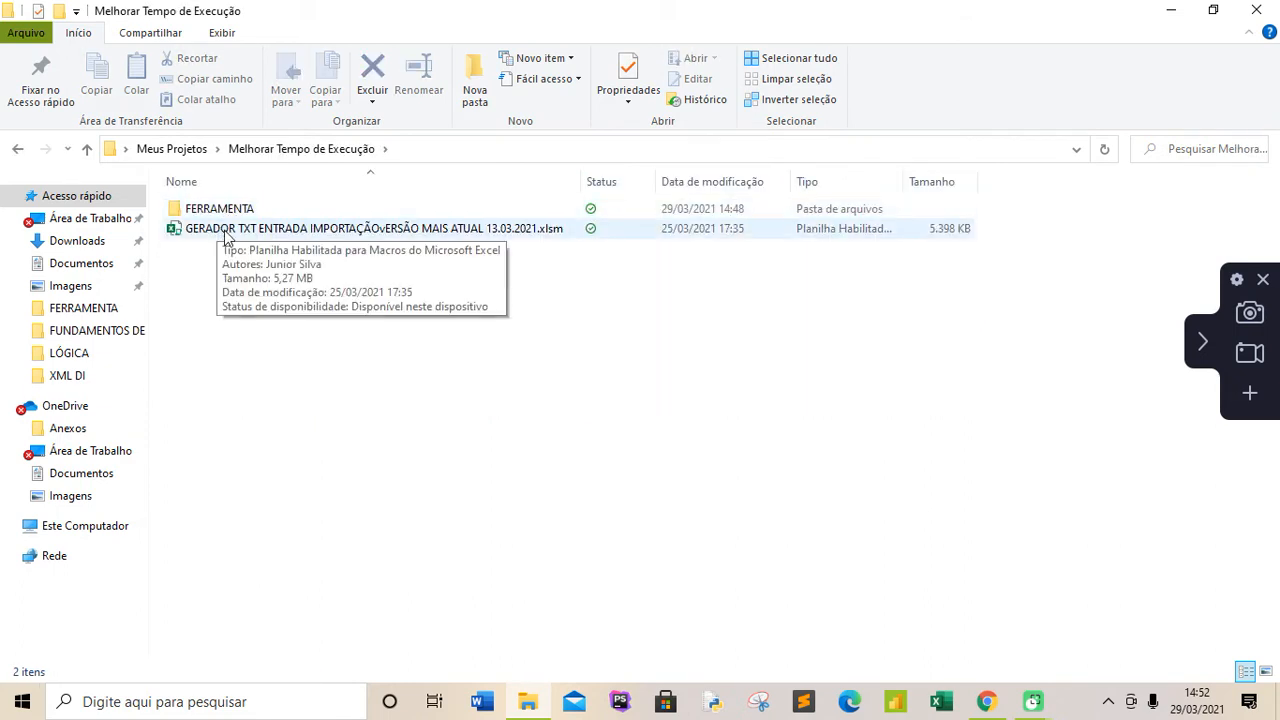
double_click(228, 211)
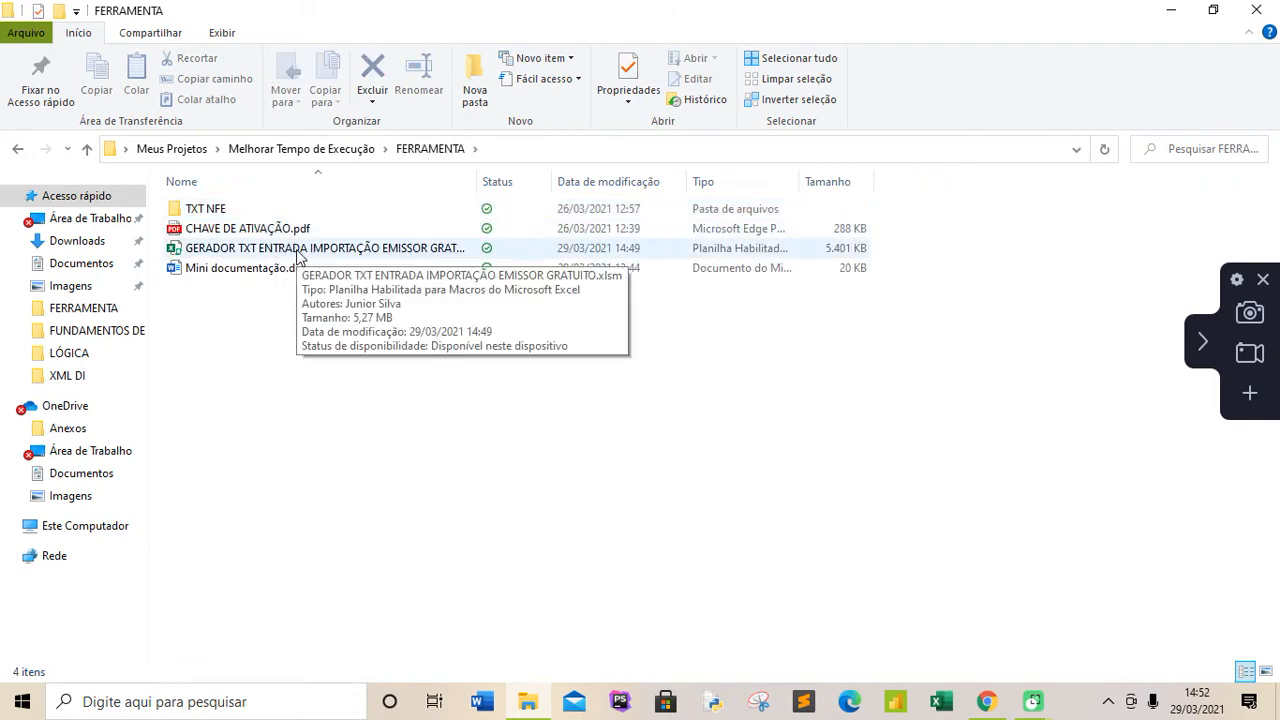
double_click(298, 250)
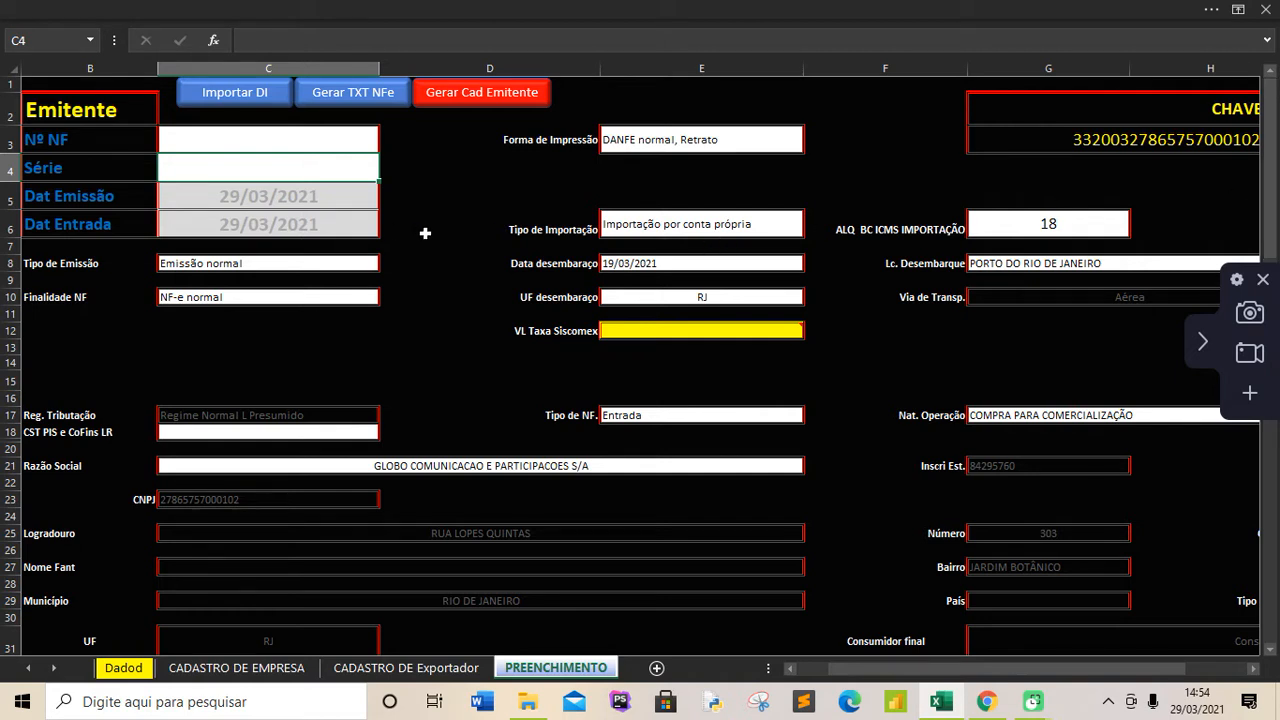
left_click(198, 142)
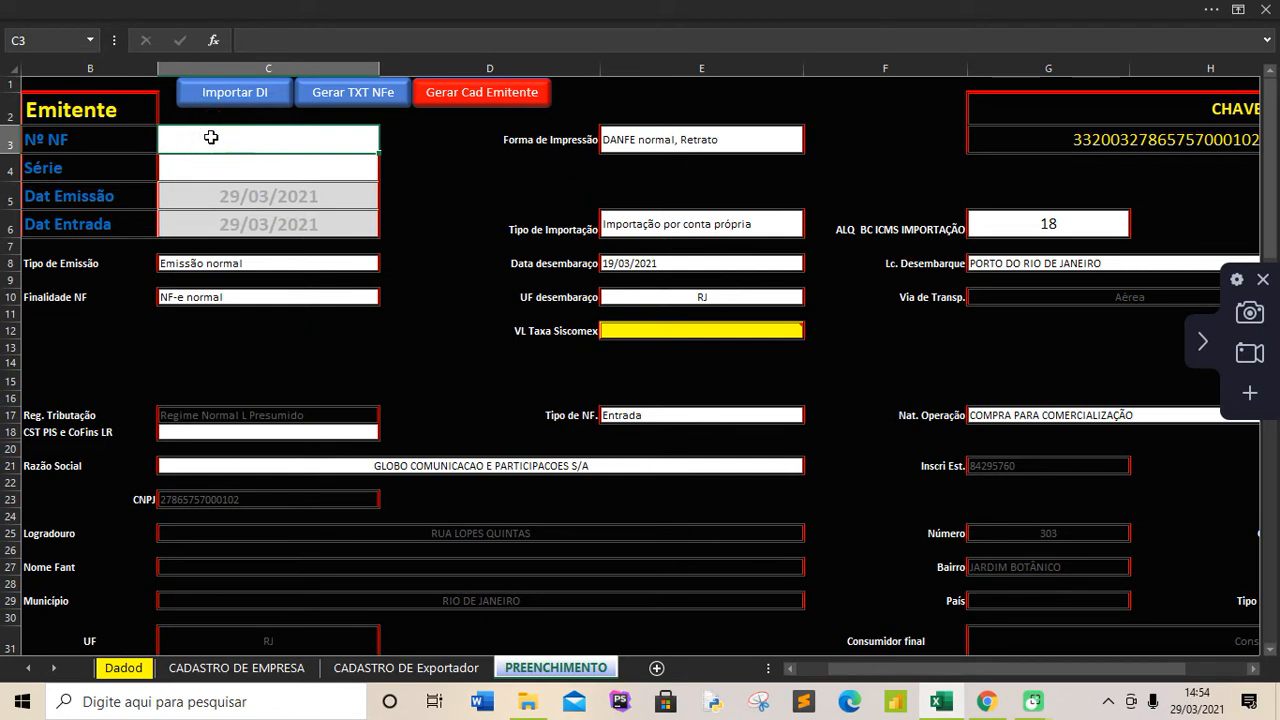
left_click(223, 170)
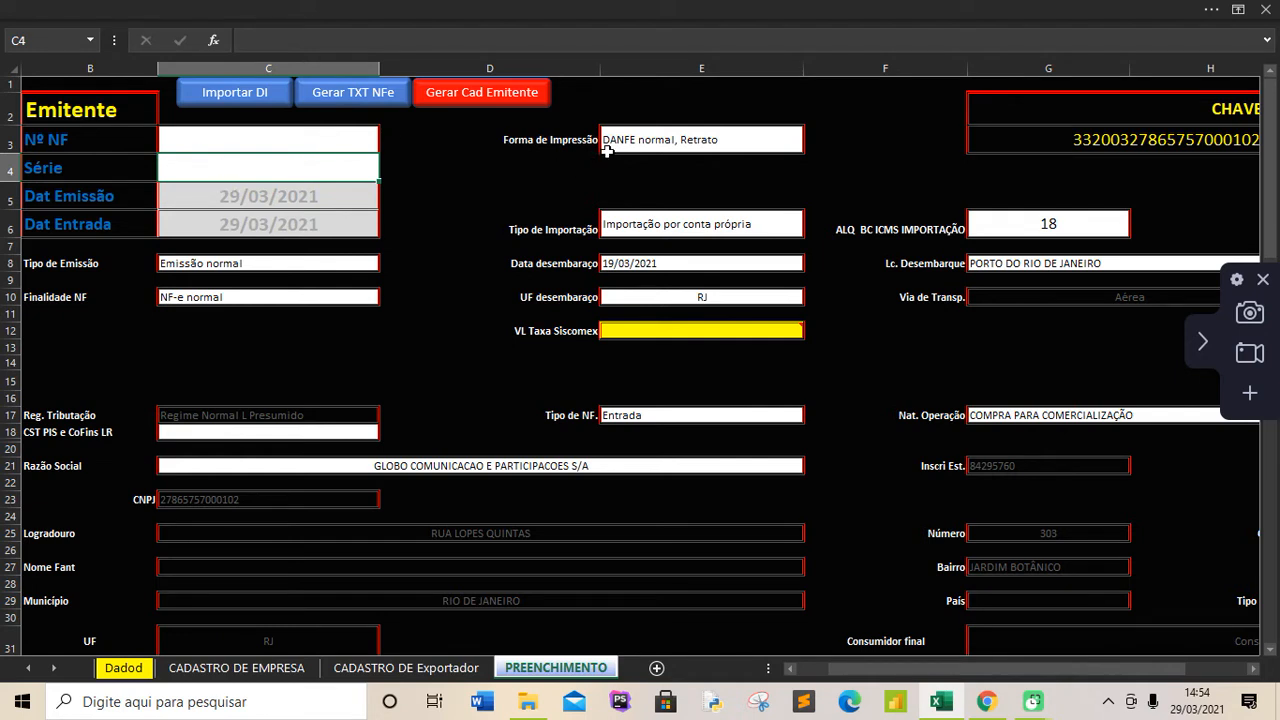
left_click(789, 142)
left_click(812, 146)
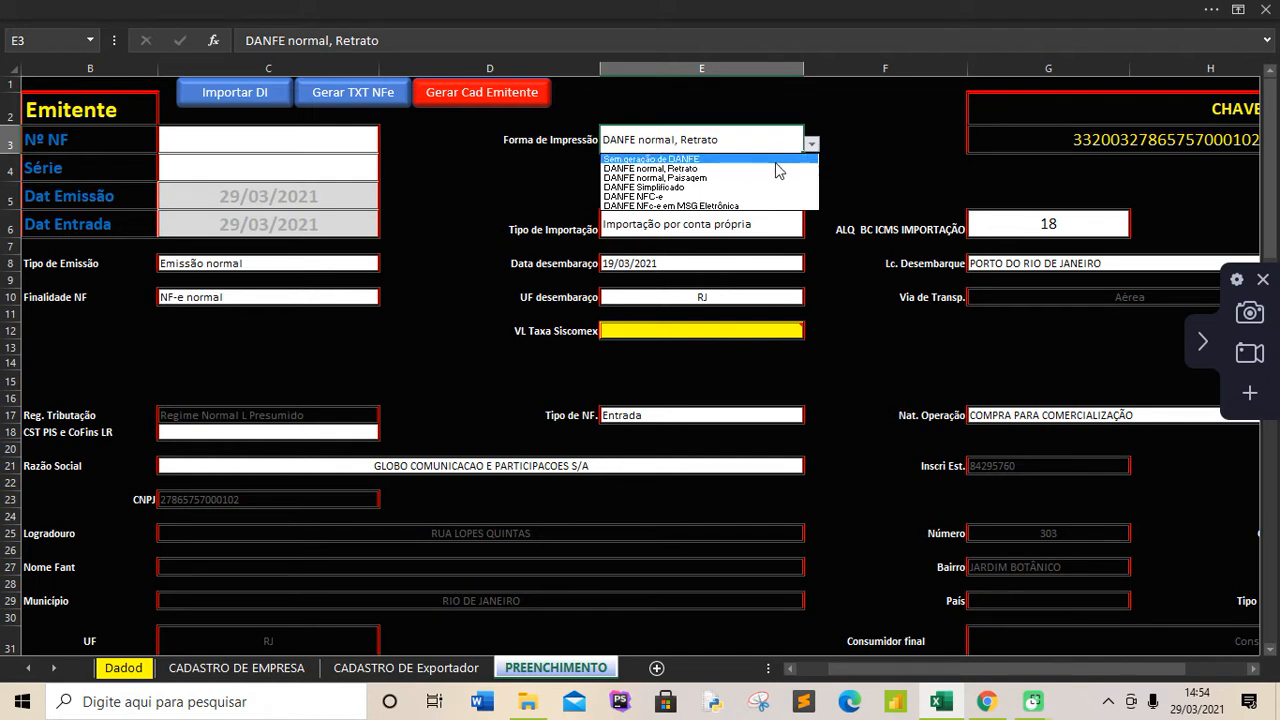
left_click(774, 167)
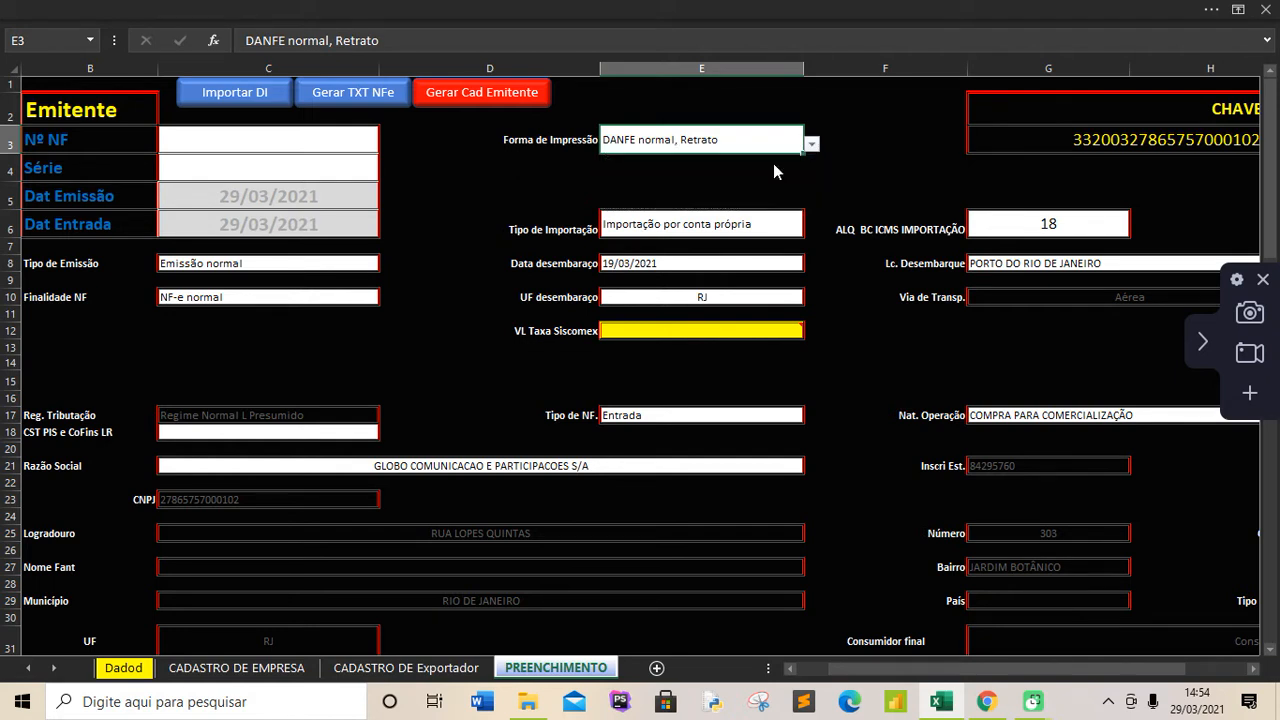
left_click(792, 222)
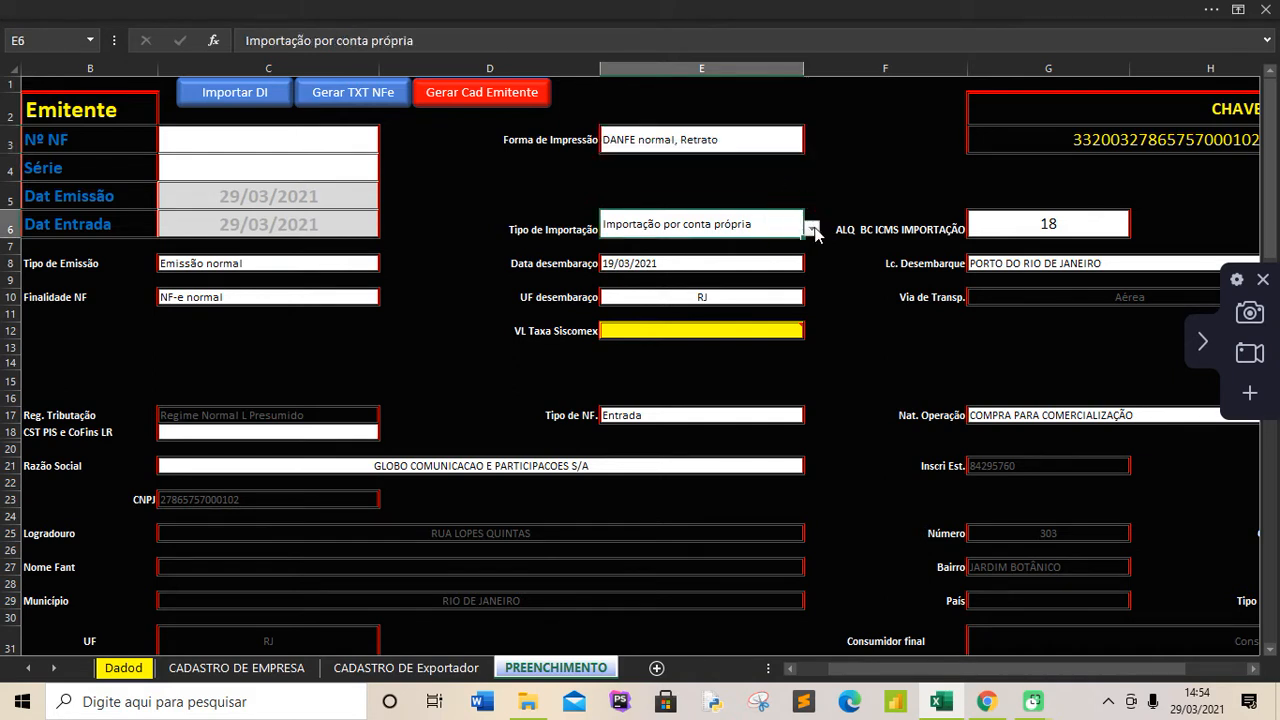
left_click(813, 231)
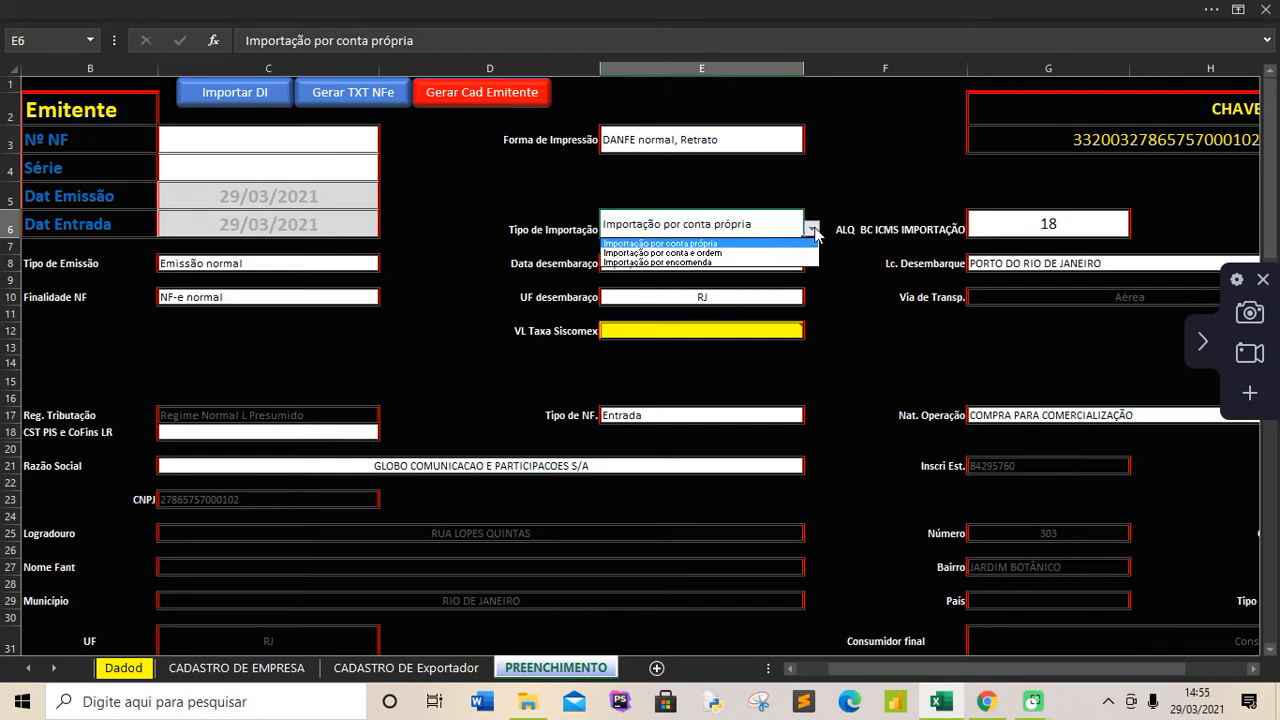
left_click(753, 245)
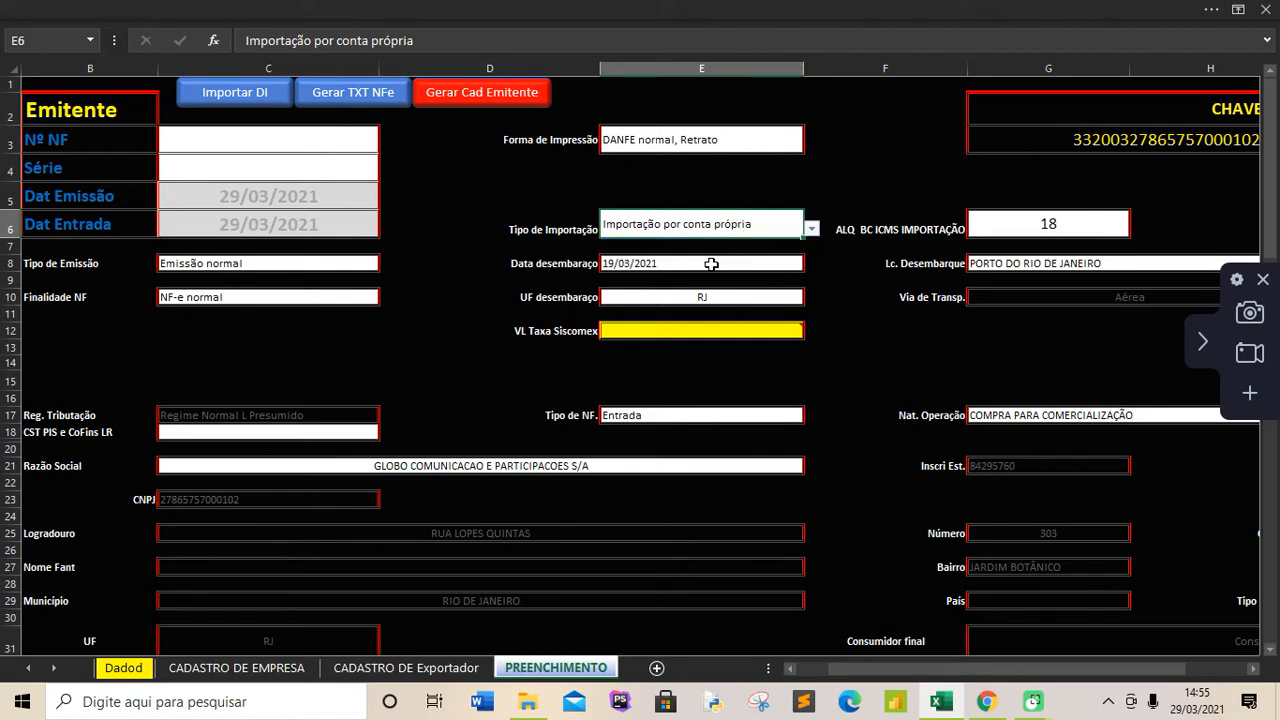
left_click(711, 263)
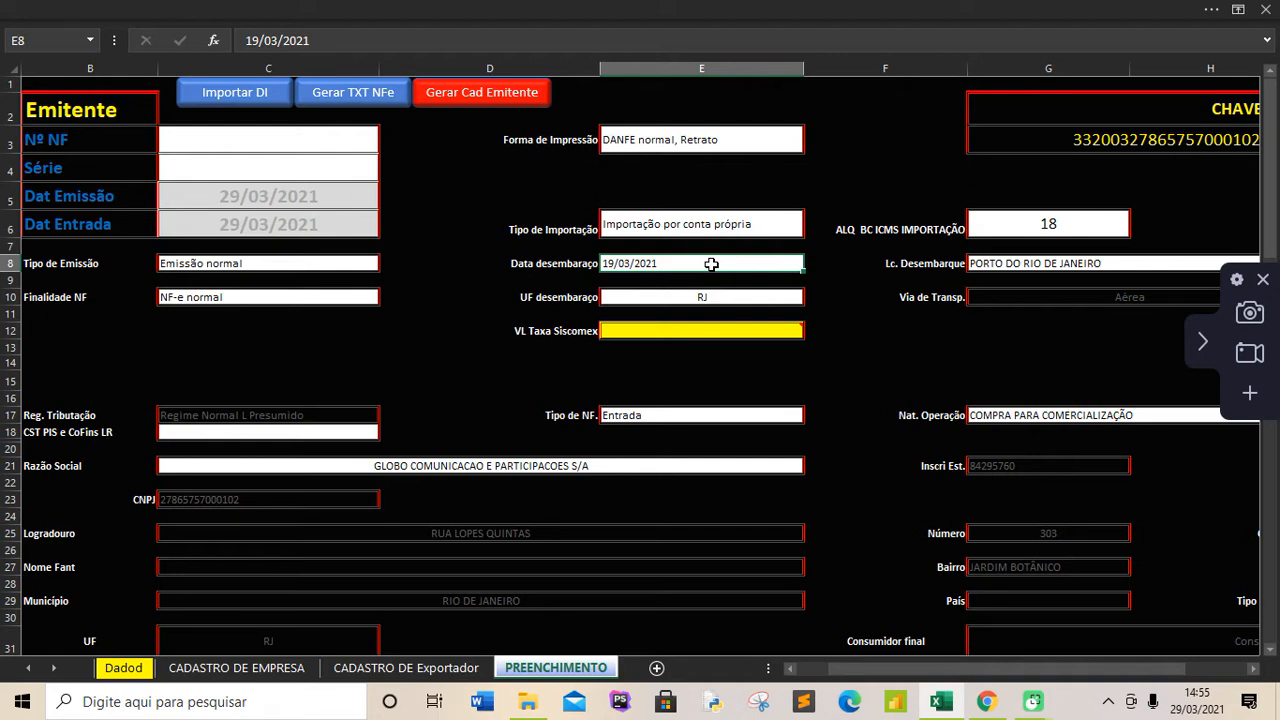
left_click(332, 264)
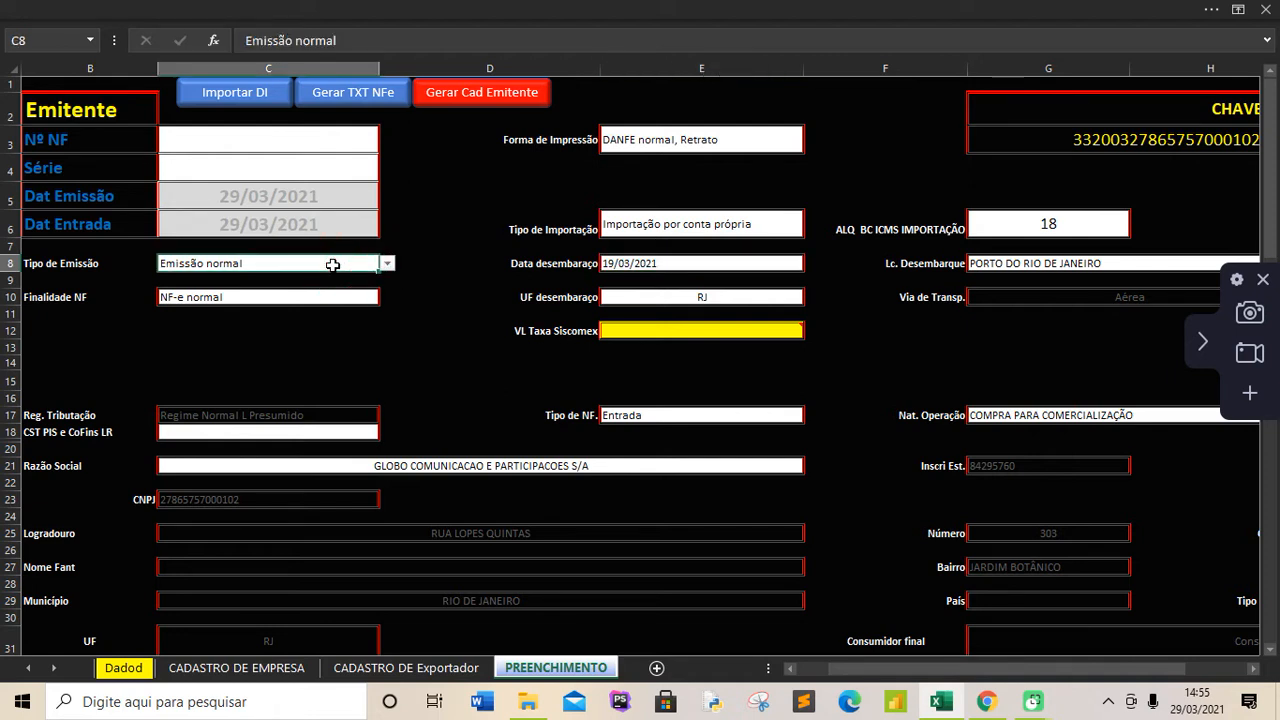
left_click(387, 264)
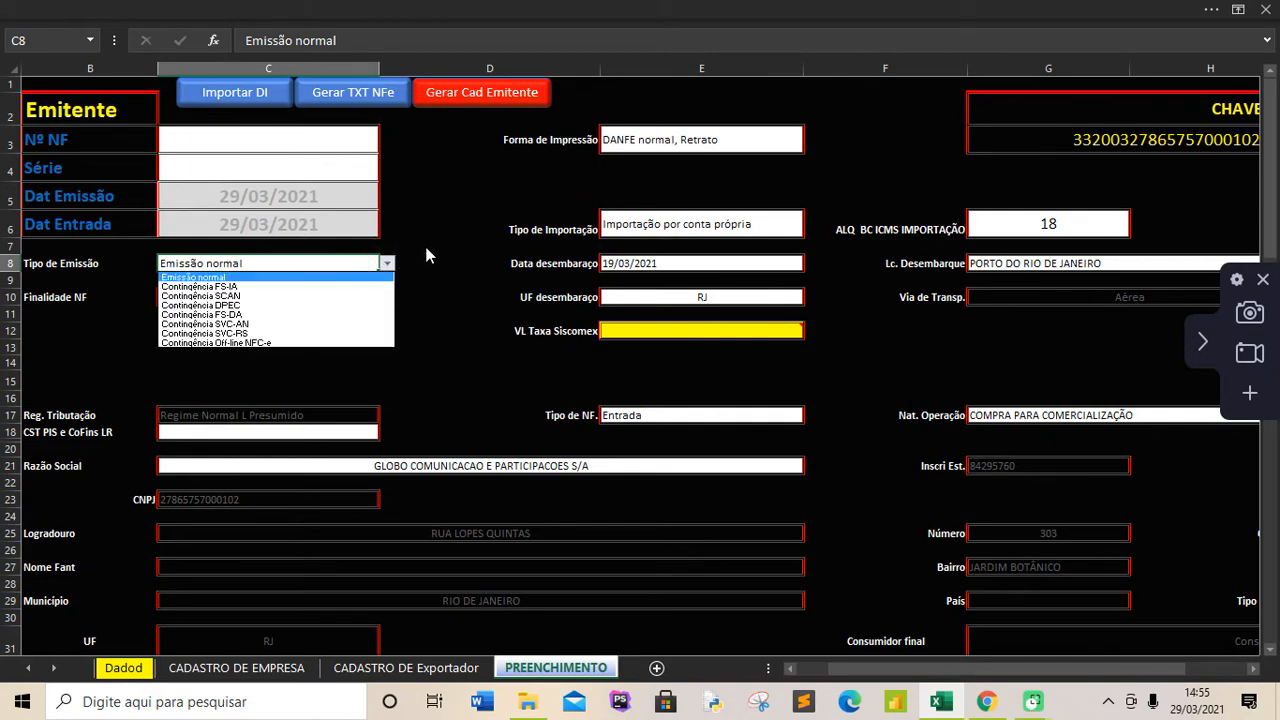
key("Escape")
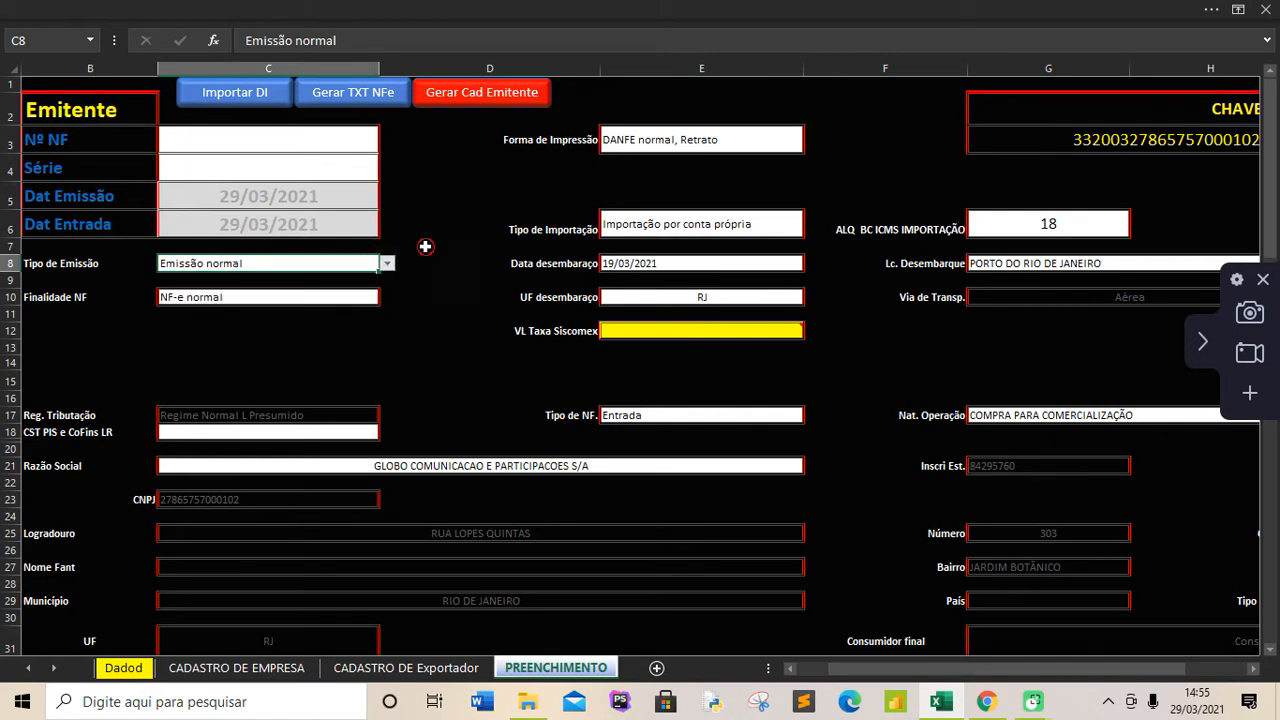
left_click(367, 297)
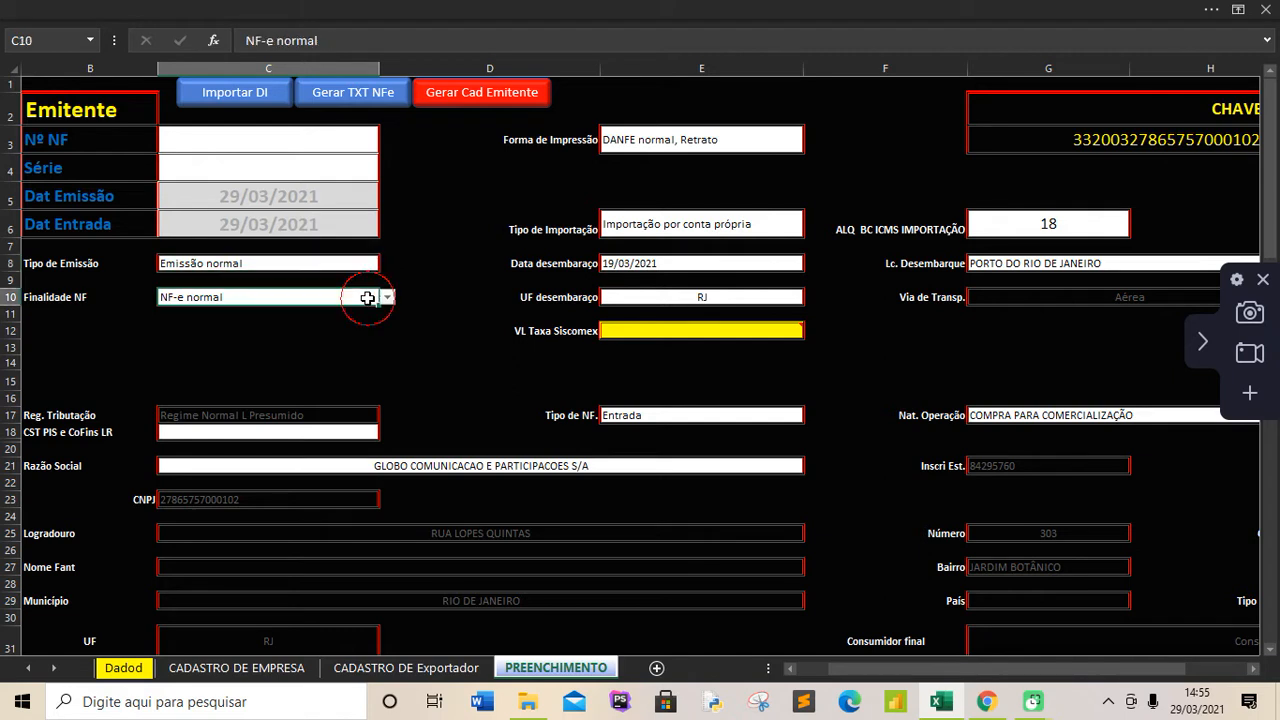
left_click(387, 298)
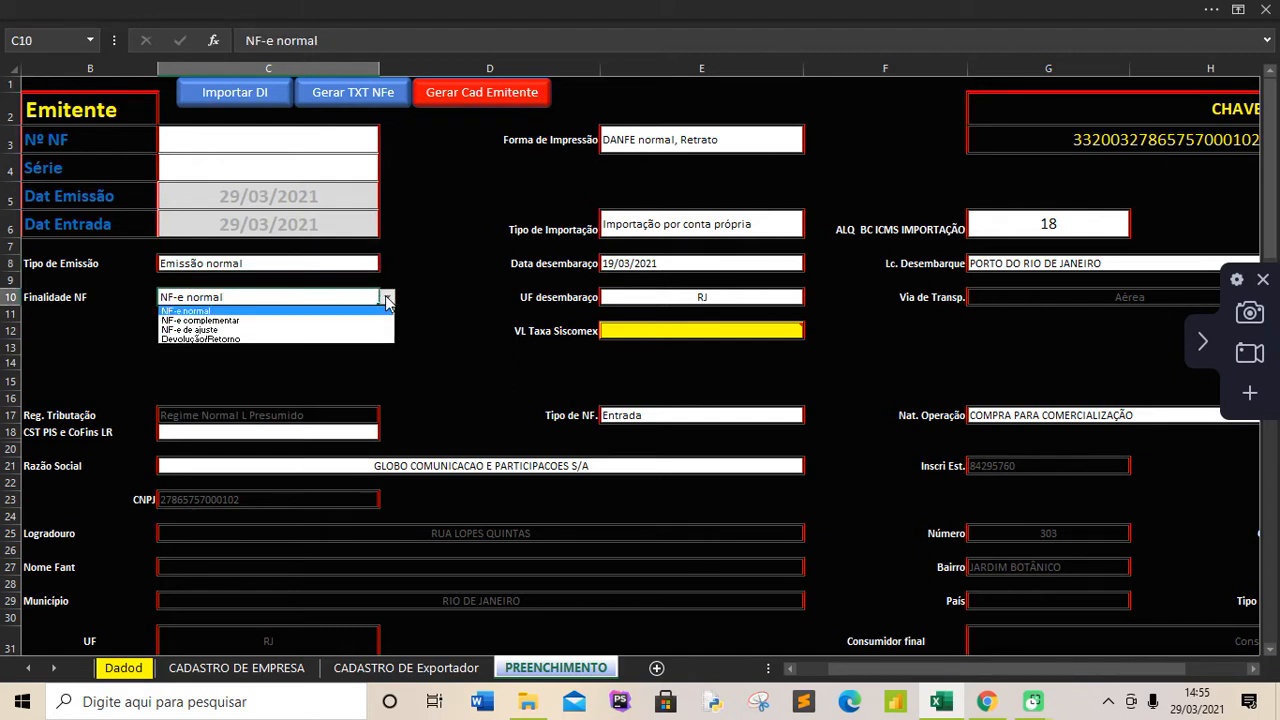
key("Escape")
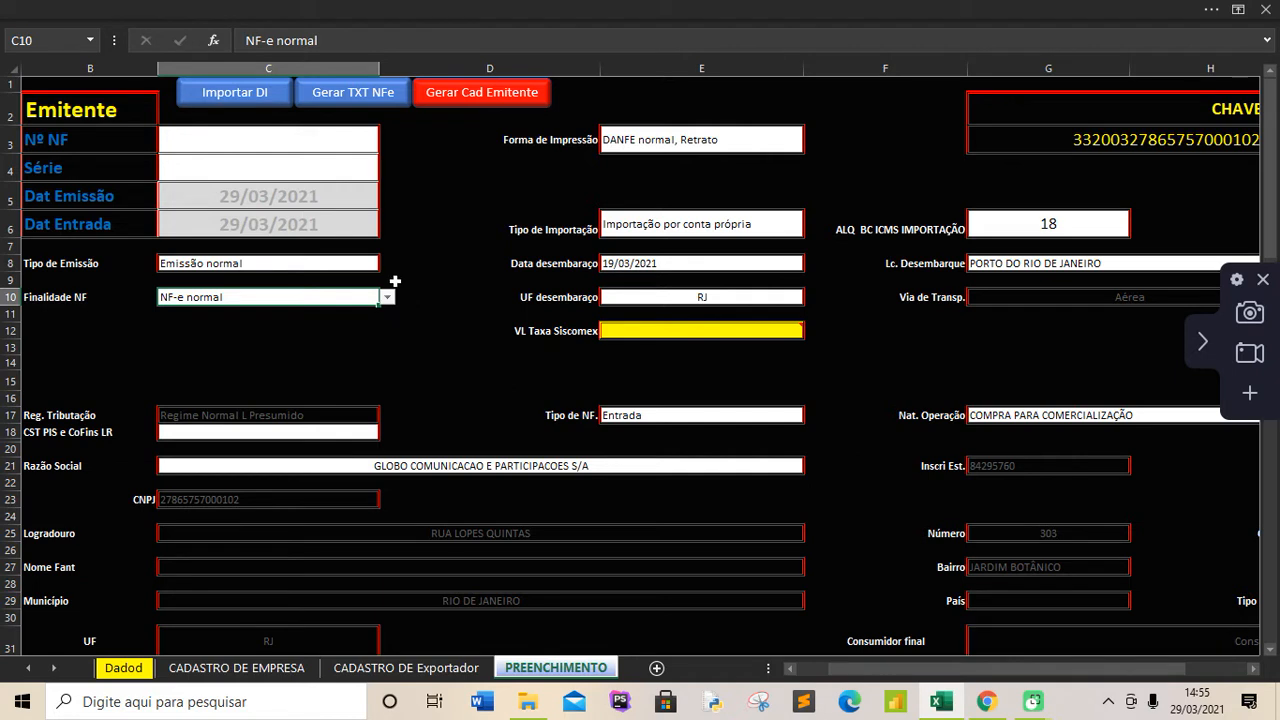
double_click(282, 415)
left_click(282, 415)
left_click(240, 670)
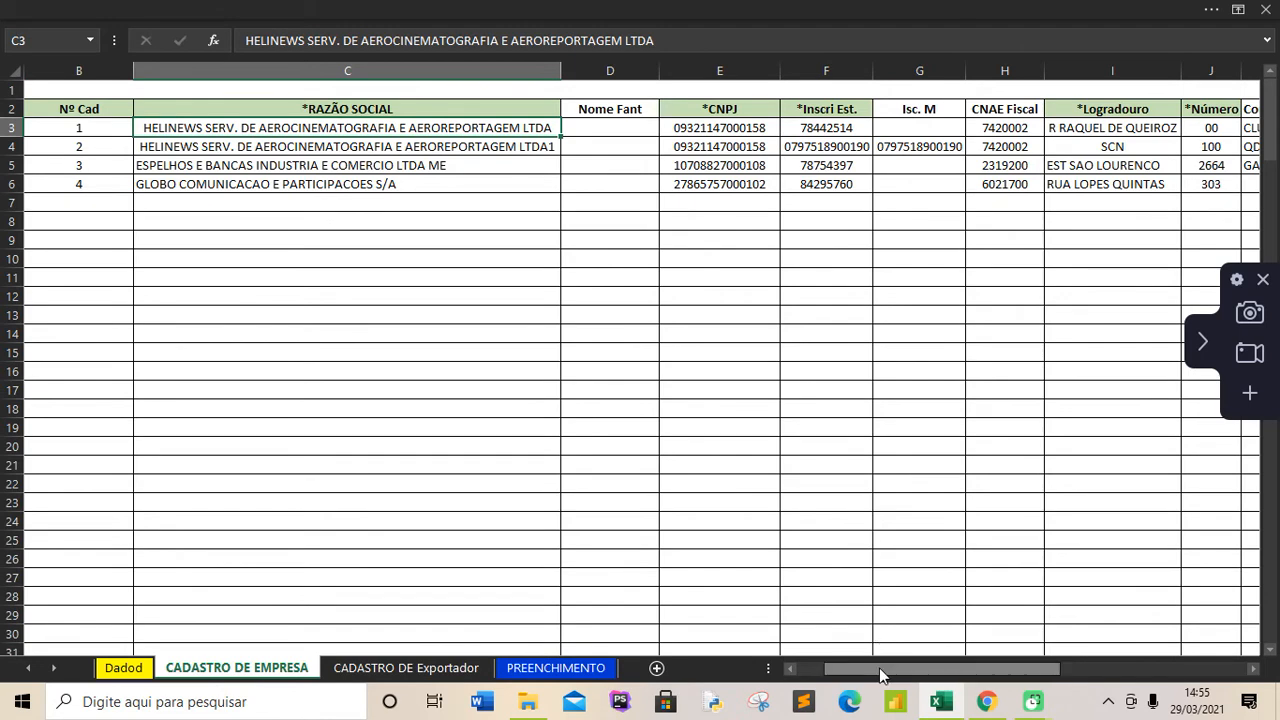
left_click_drag(880, 675, 1097, 654)
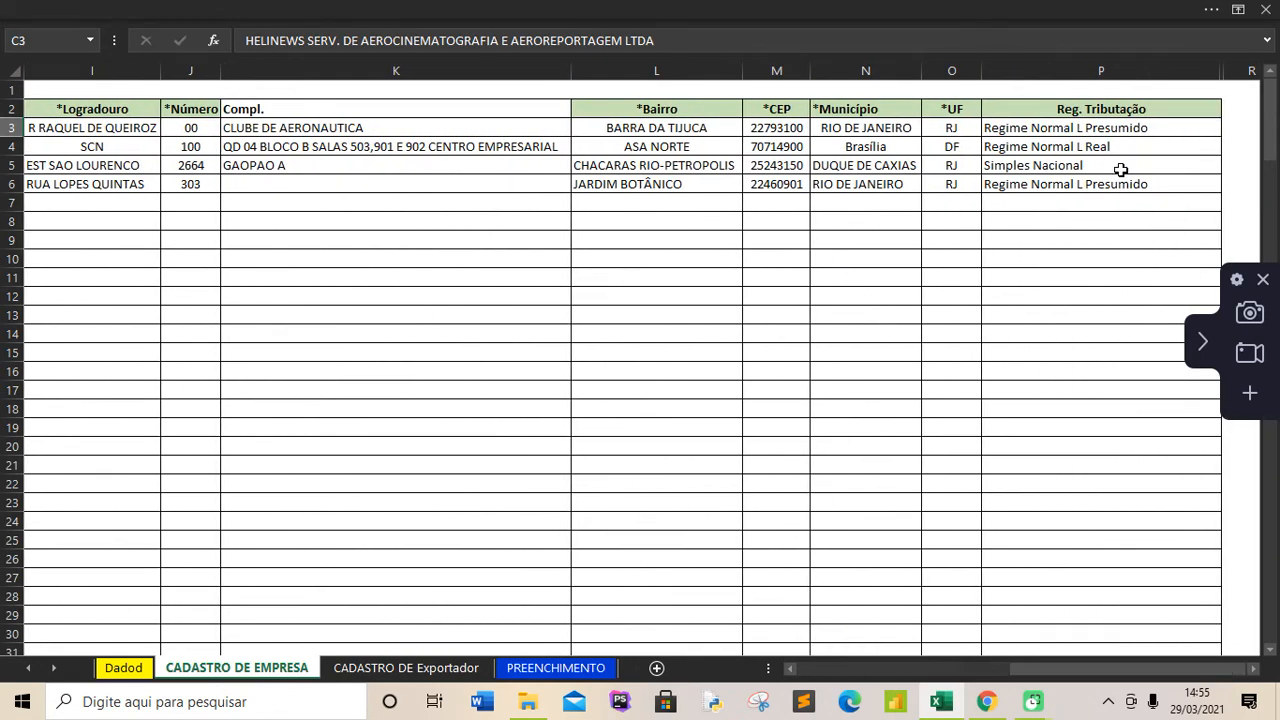
left_click(1192, 129)
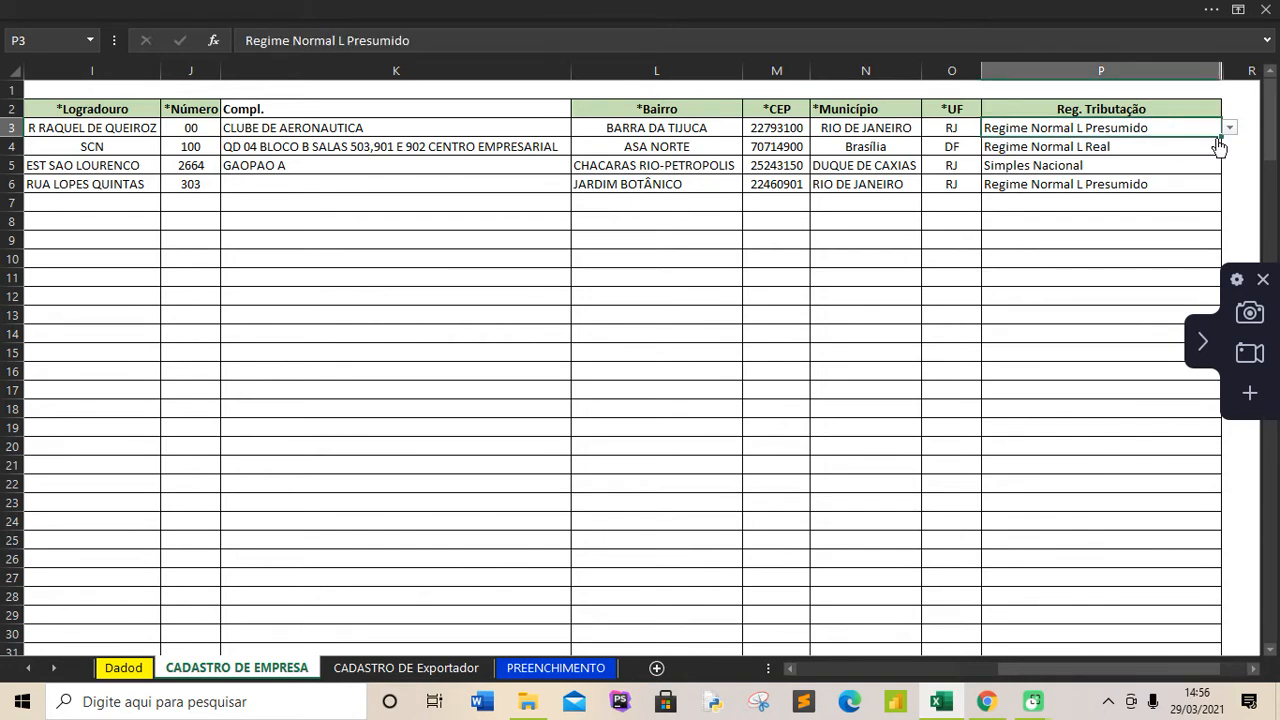
left_click(1229, 130)
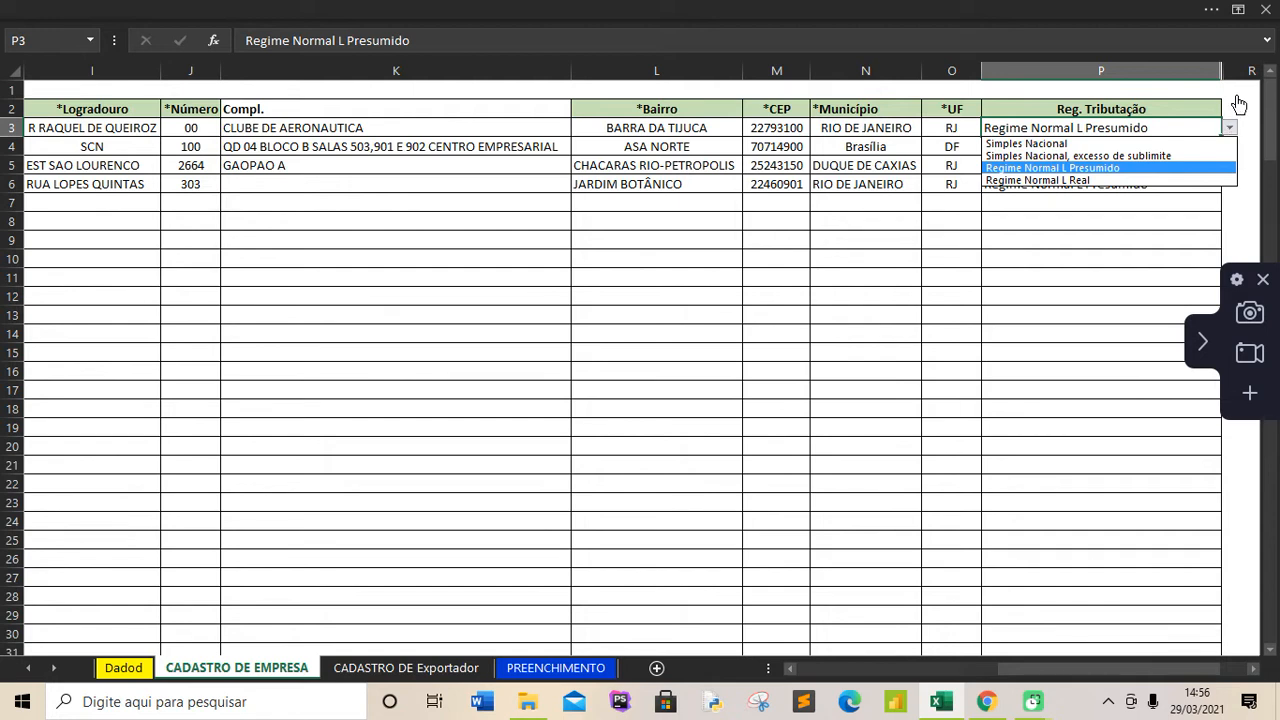
left_click(1236, 94)
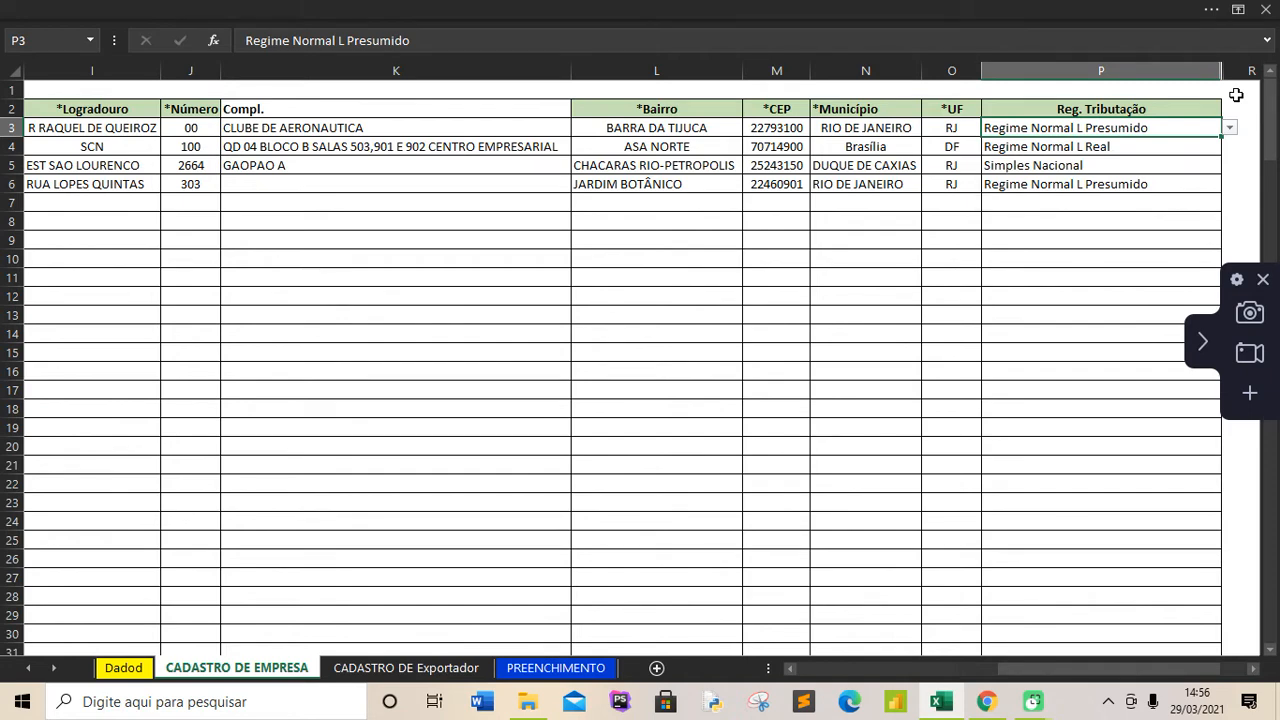
left_click(530, 676)
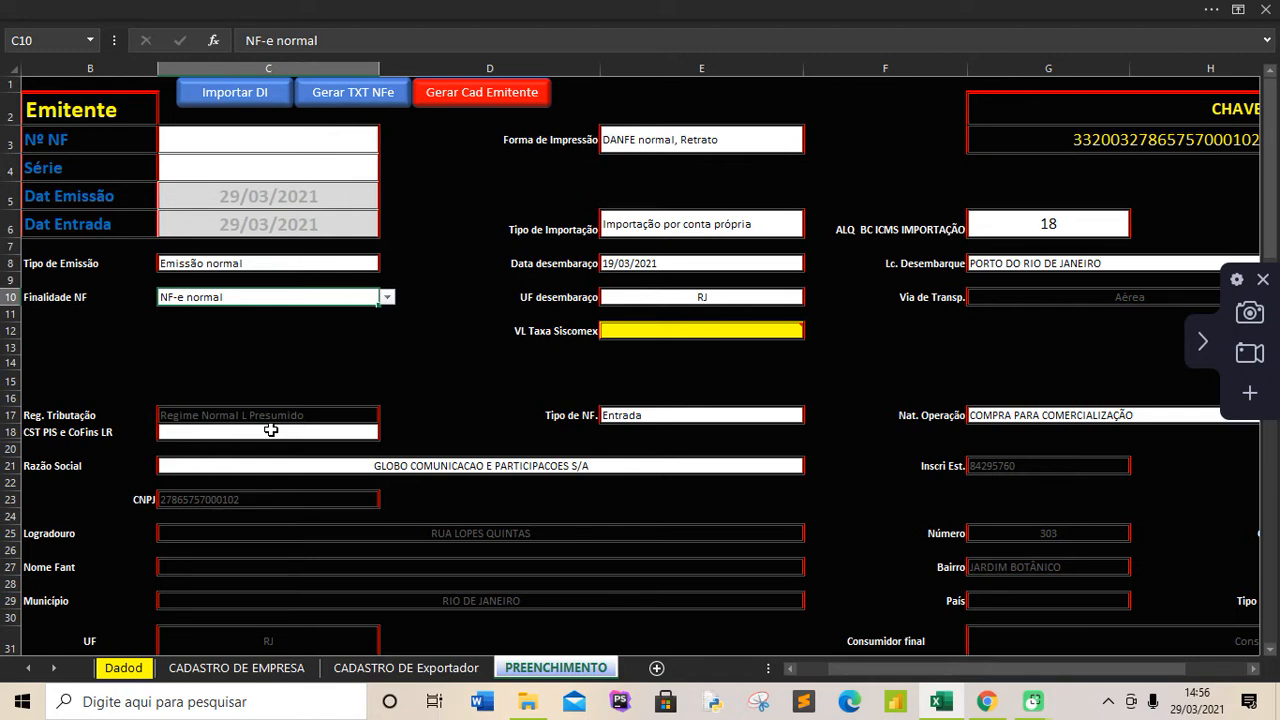
left_click_drag(1272, 195, 1276, 302)
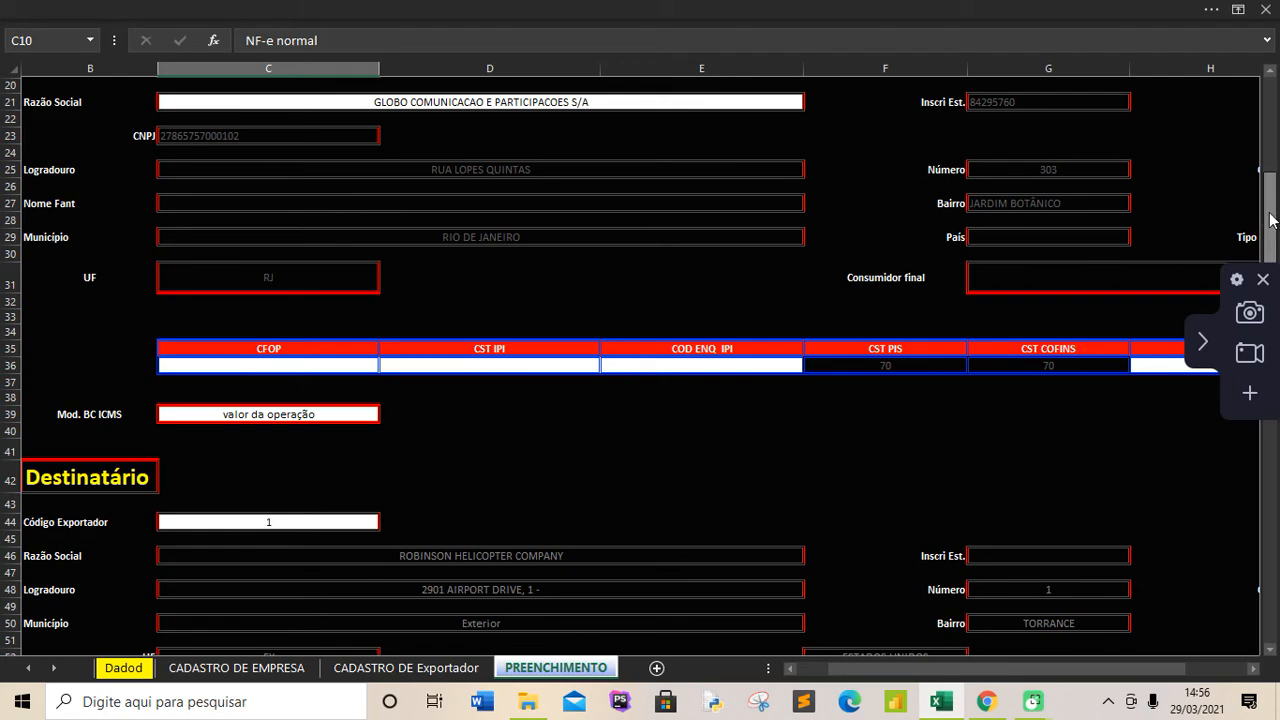
left_click_drag(1270, 215, 1268, 122)
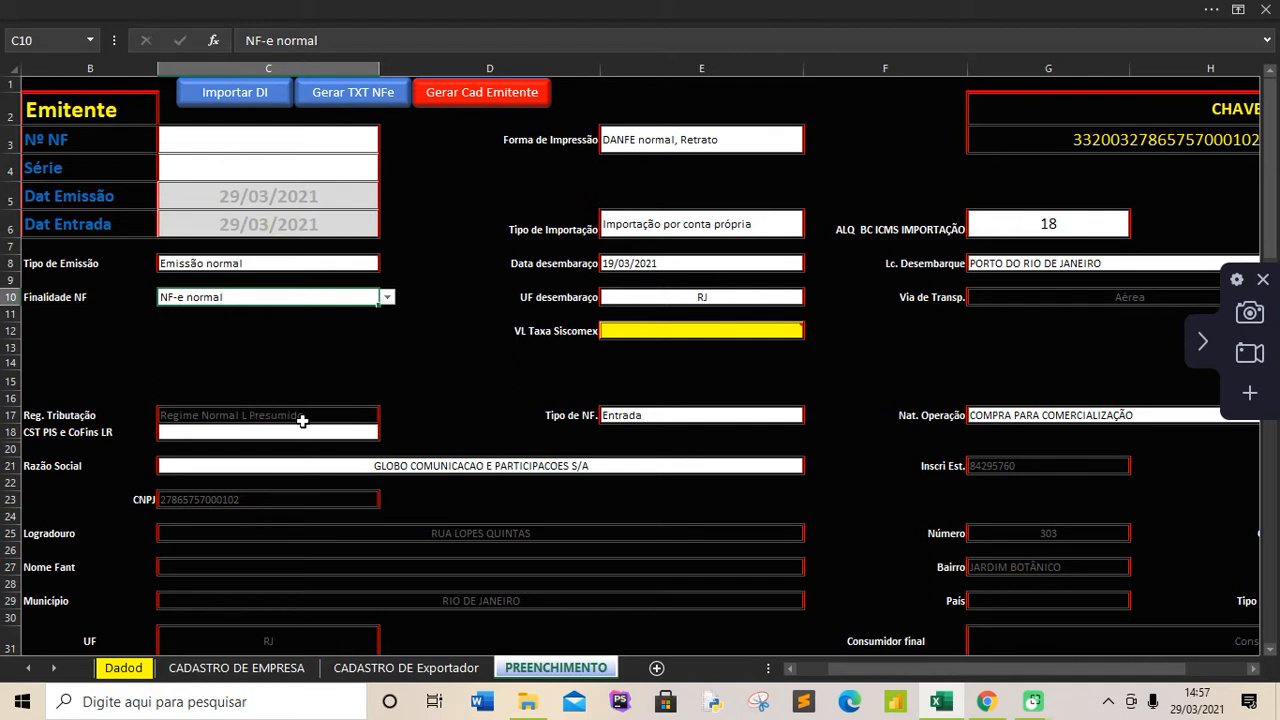
left_click(345, 434)
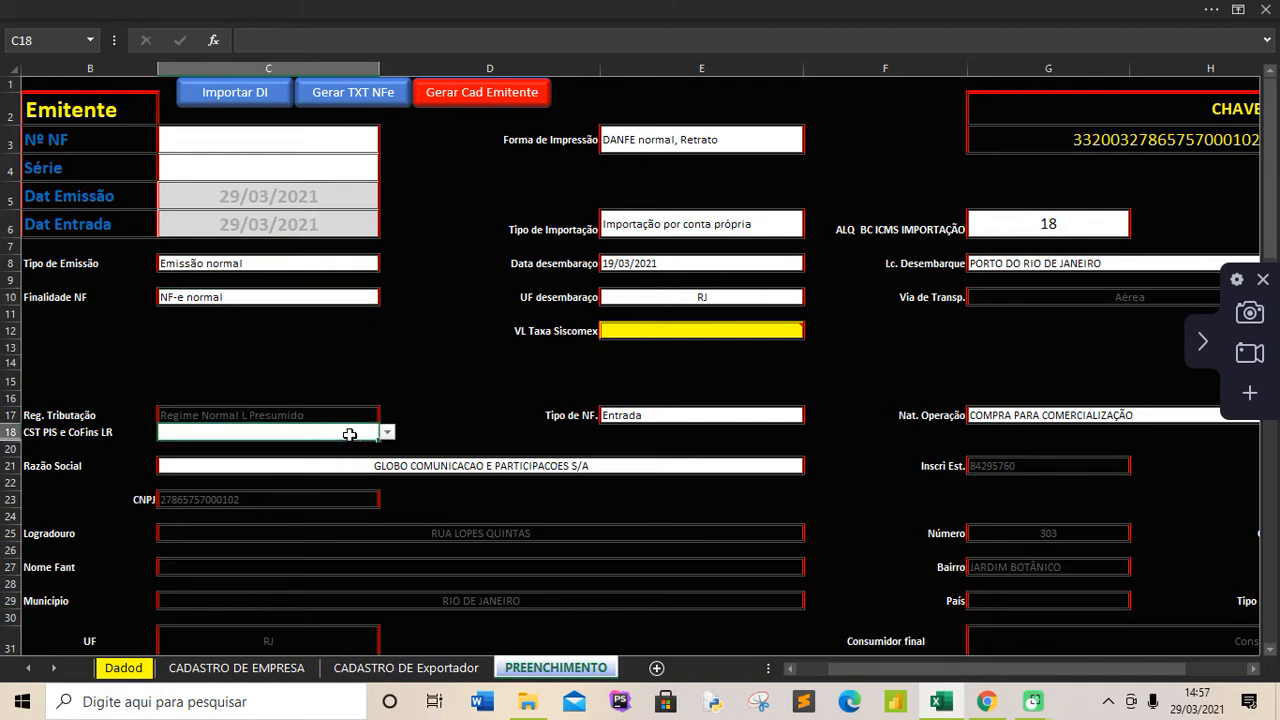
left_click(386, 433)
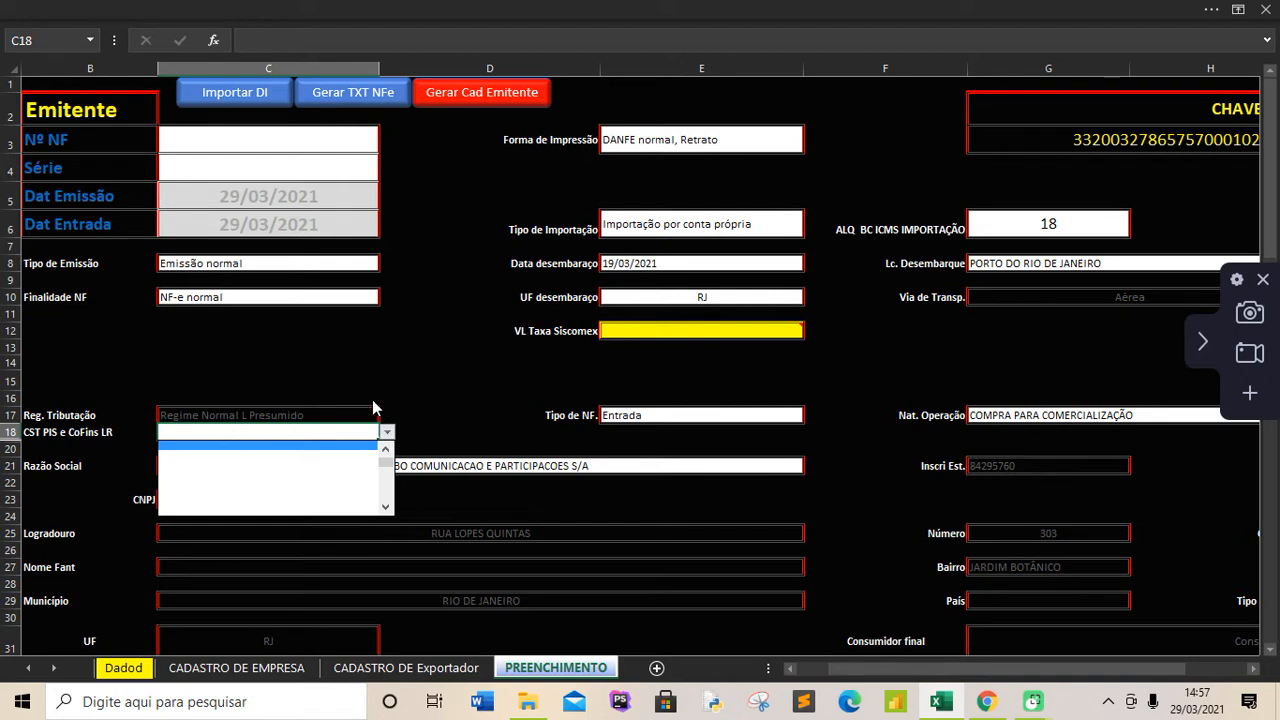
left_click(356, 416)
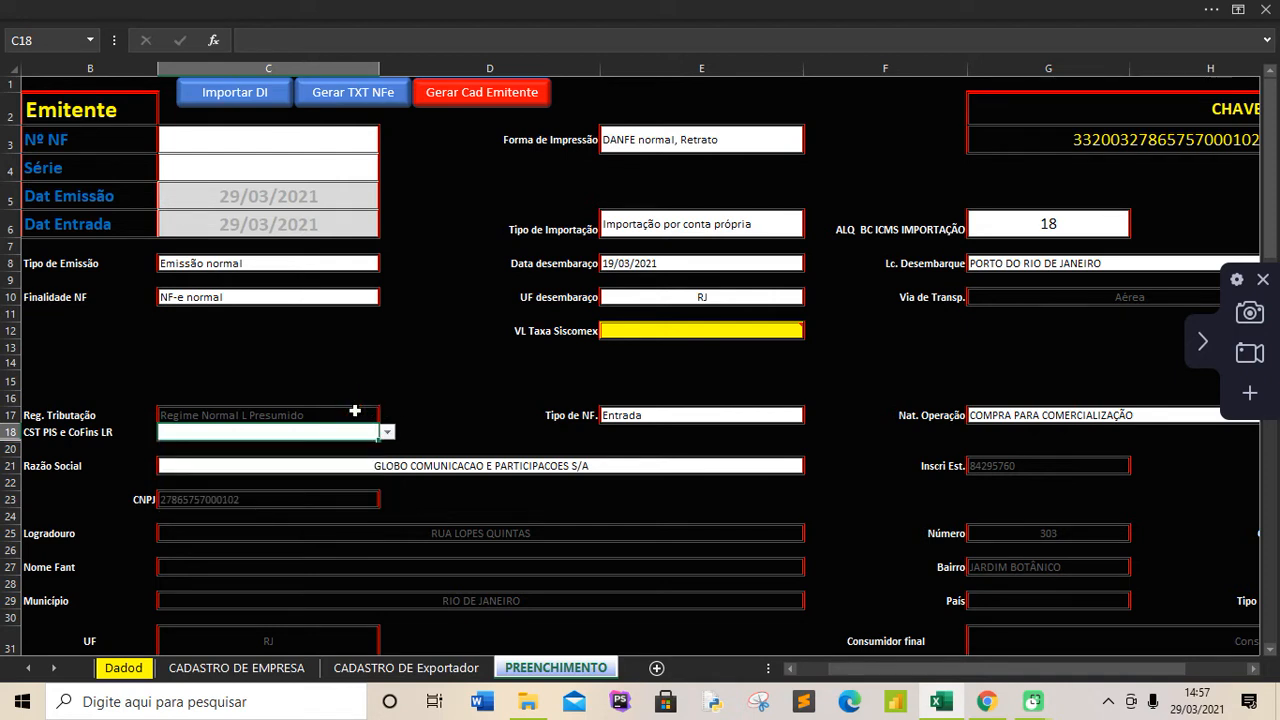
left_click(793, 468)
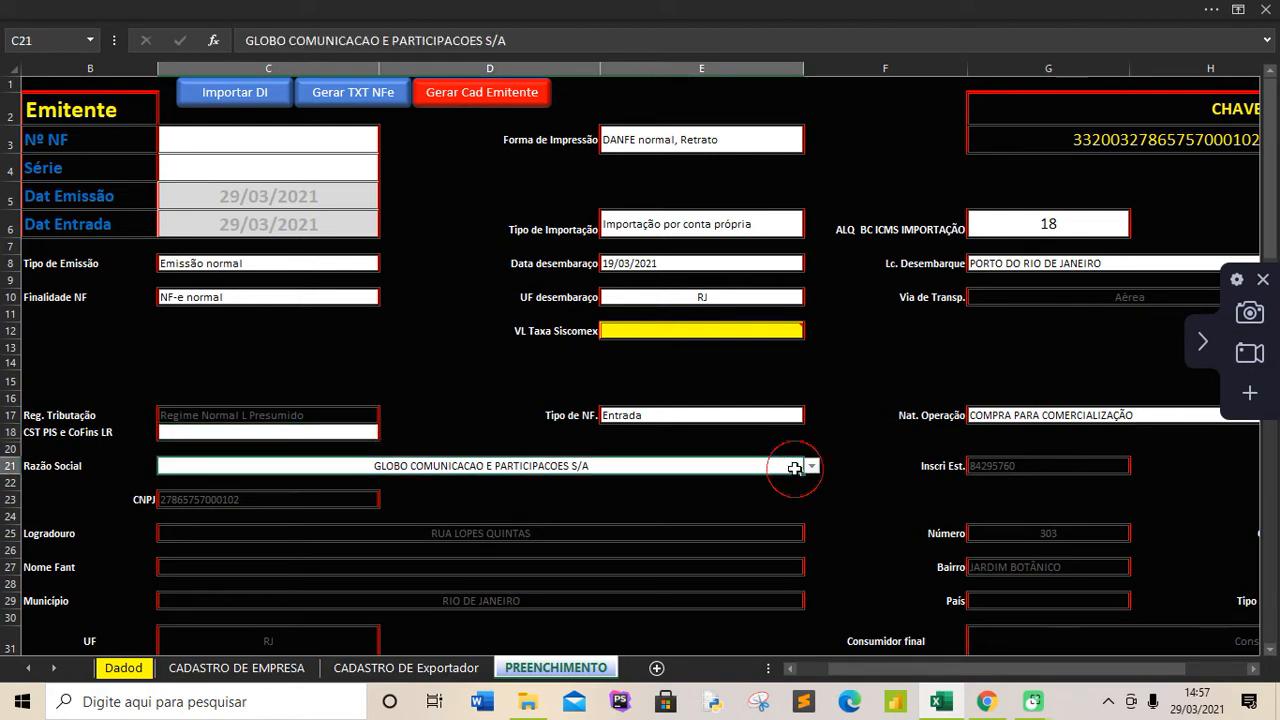
left_click(811, 467)
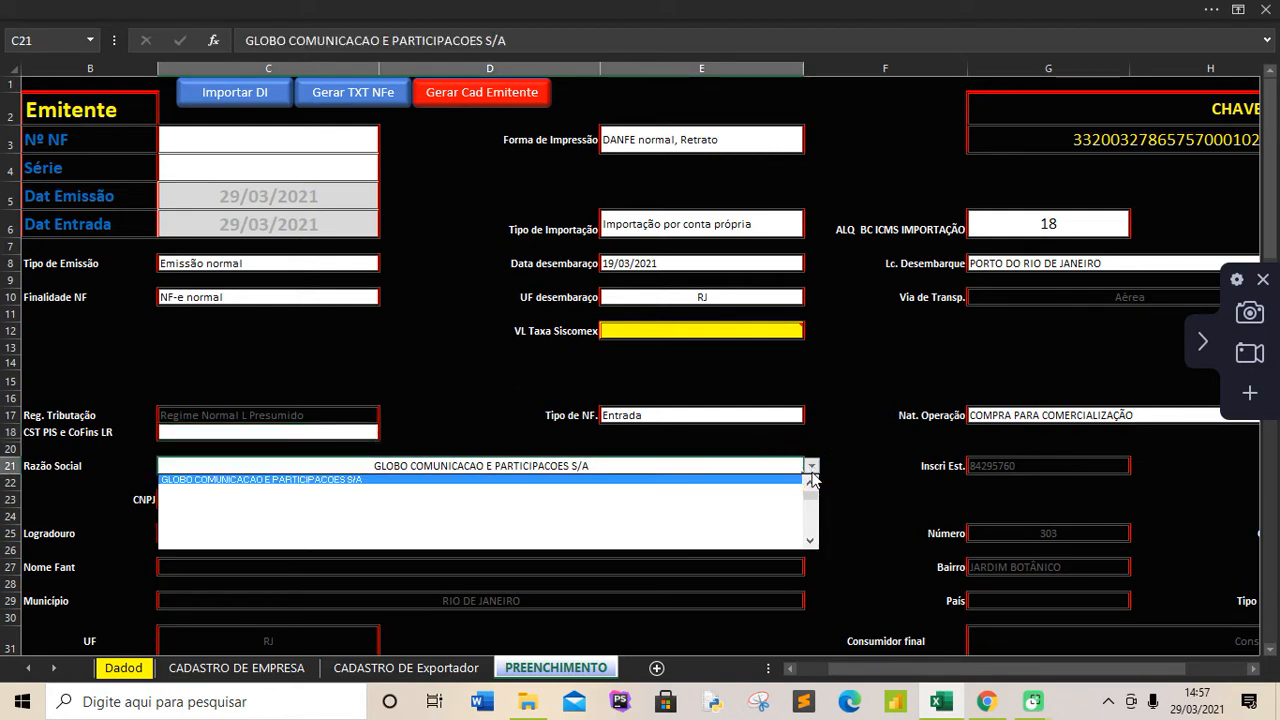
left_click(812, 507)
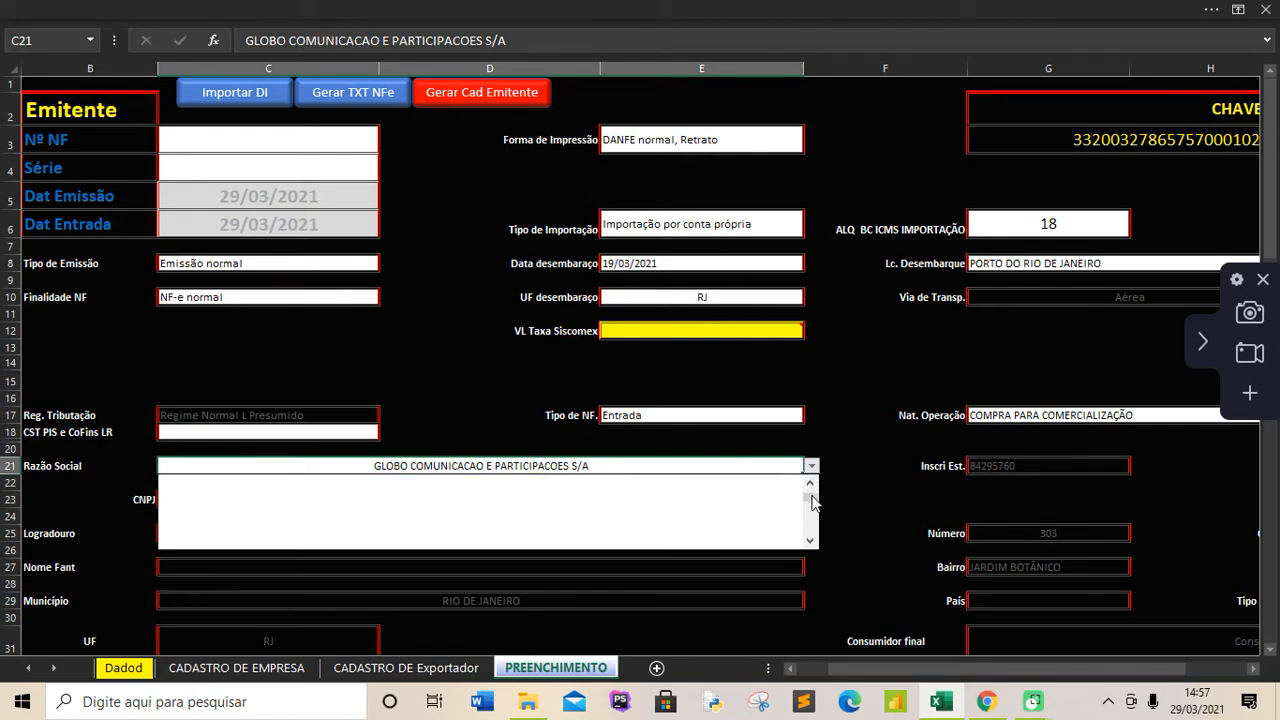
left_click(812, 490)
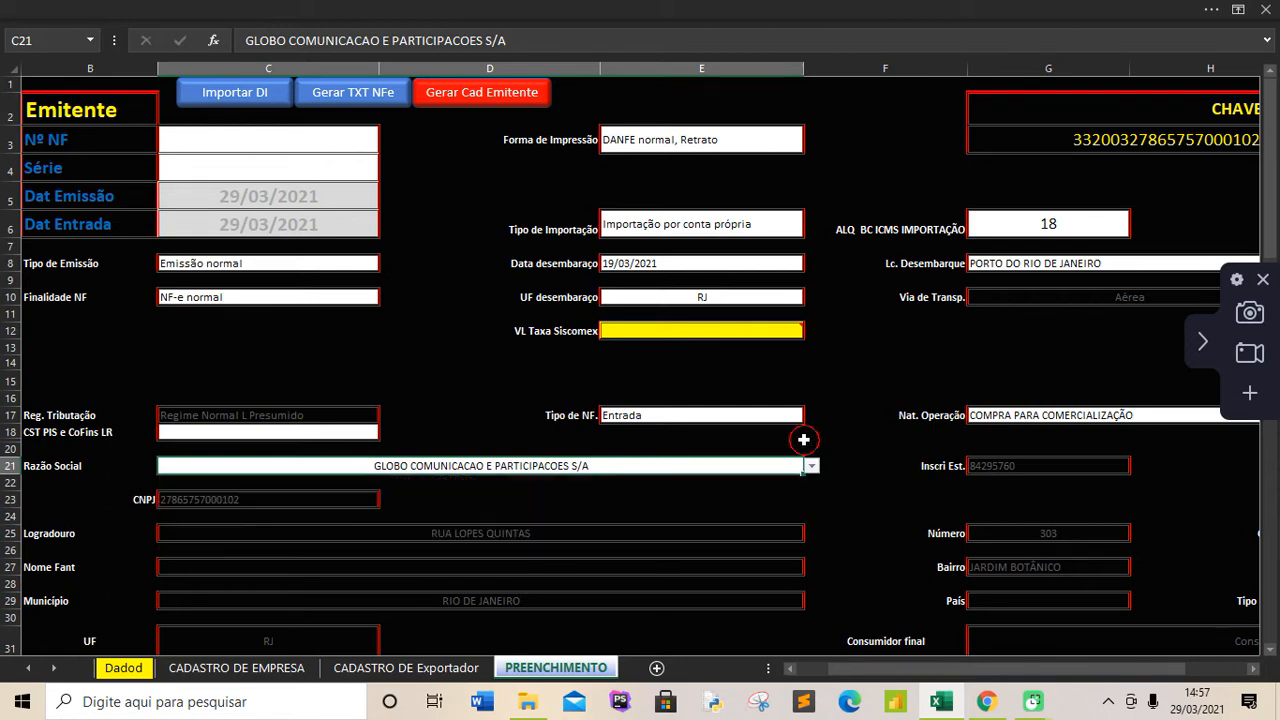
left_click(805, 443)
left_click_drag(862, 676, 960, 676)
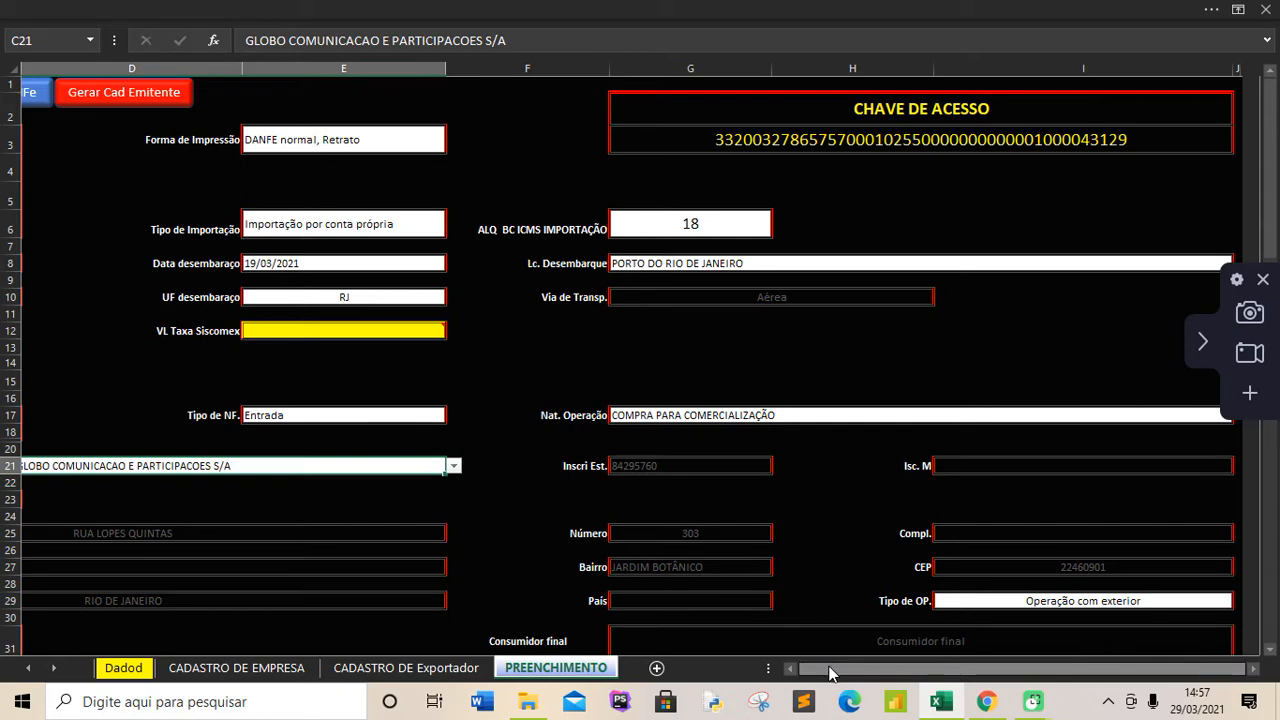
mouse_move(829, 673)
left_mouse_down()
mouse_move(843, 671)
mouse_move(818, 668)
left_mouse_up()
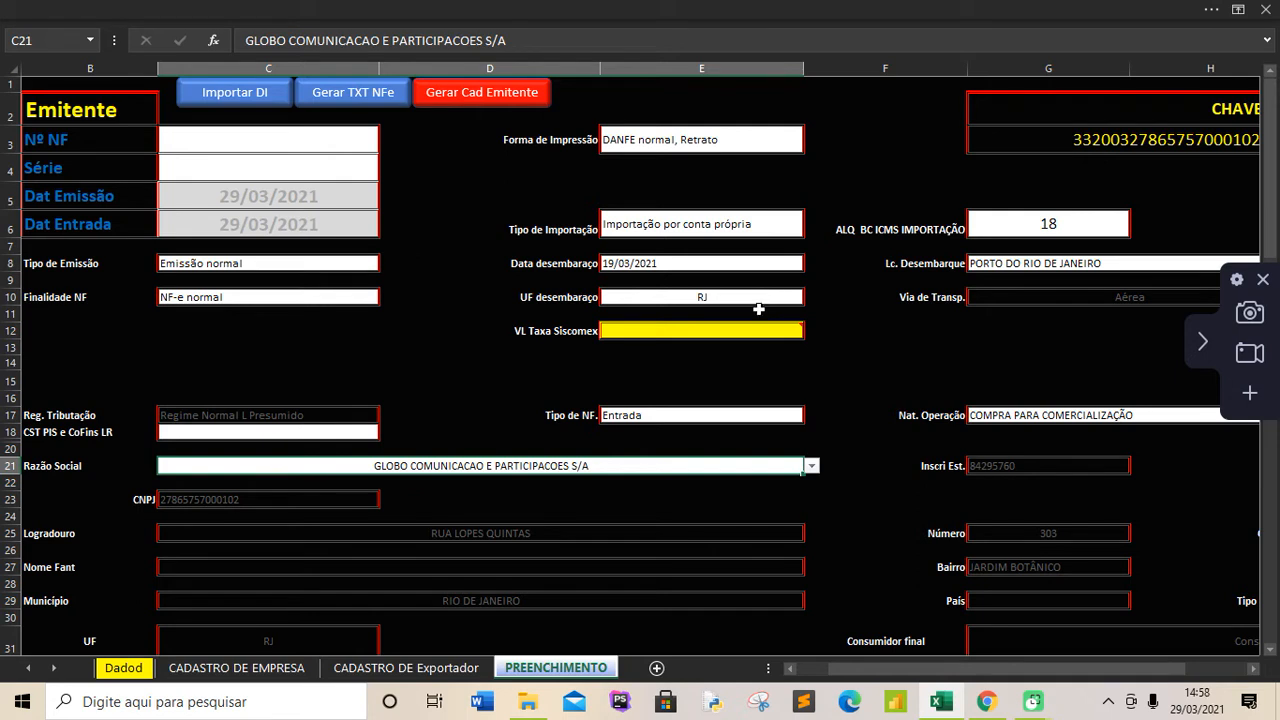
mouse_move(763, 329)
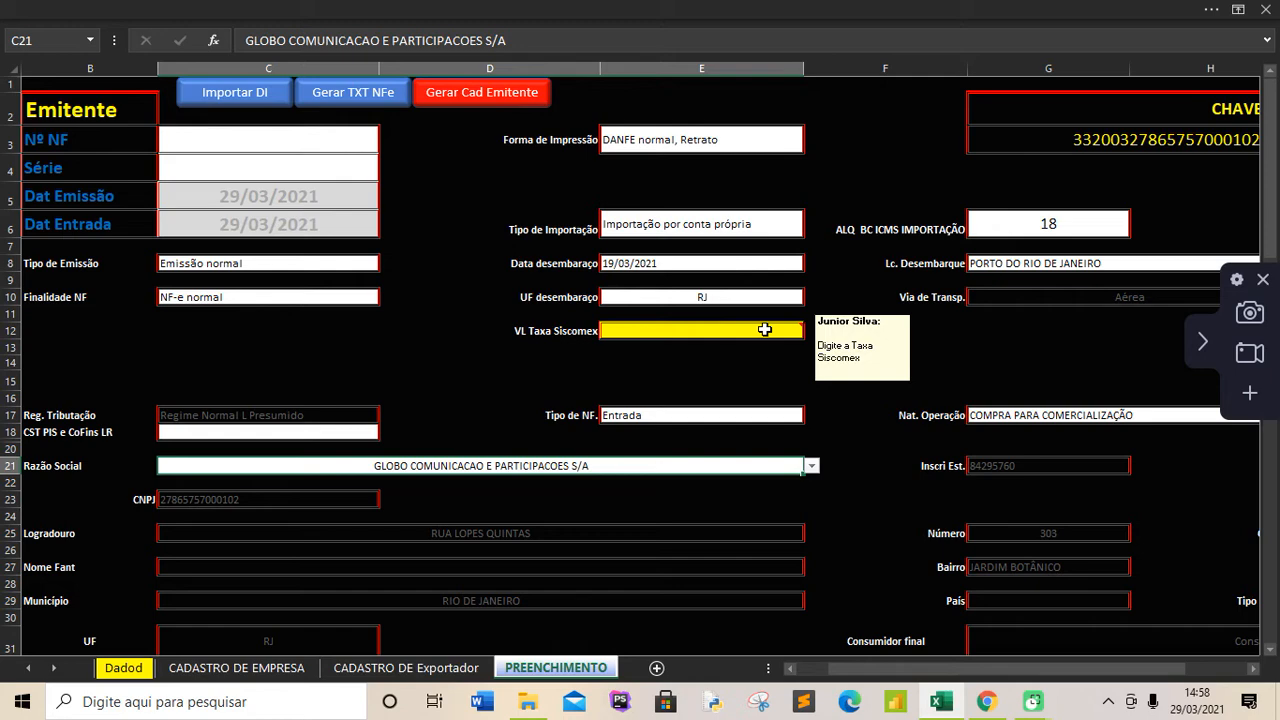
left_click_drag(874, 670, 910, 676)
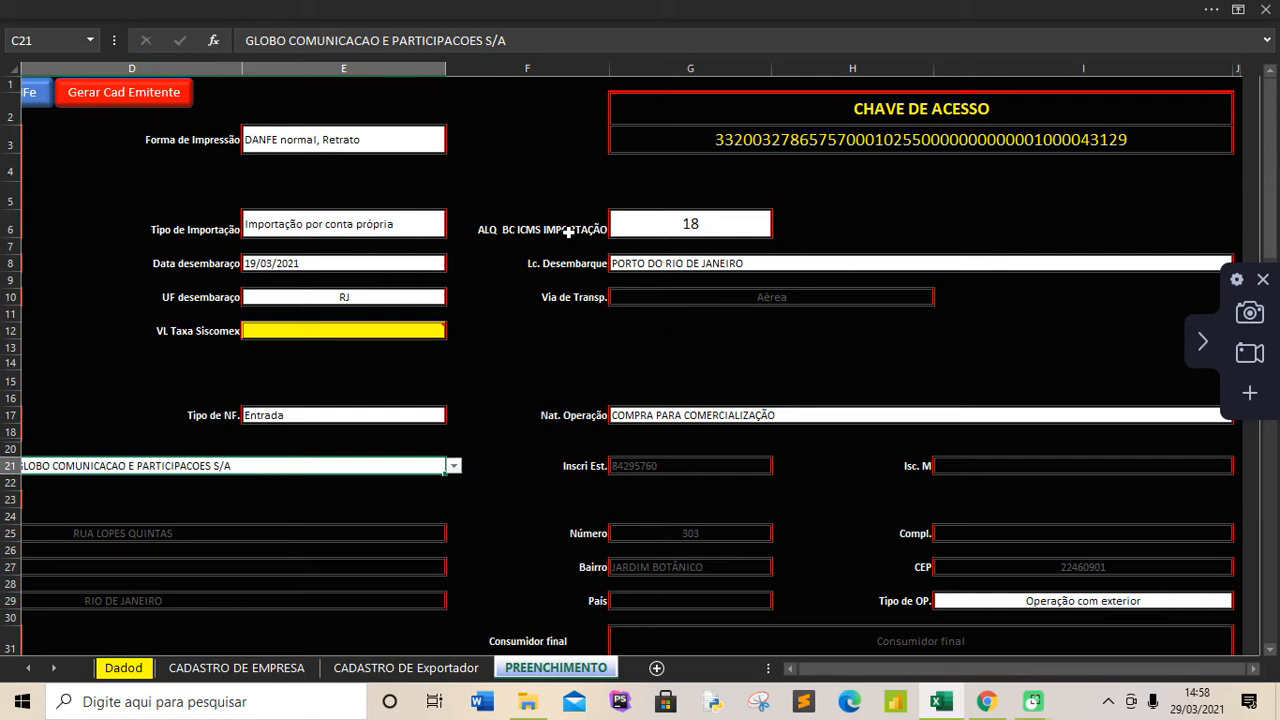
Step: Change the ALQ BC ICMS IMPORTAÇÃO rate in G6 from 18 to 4
left_click(750, 224)
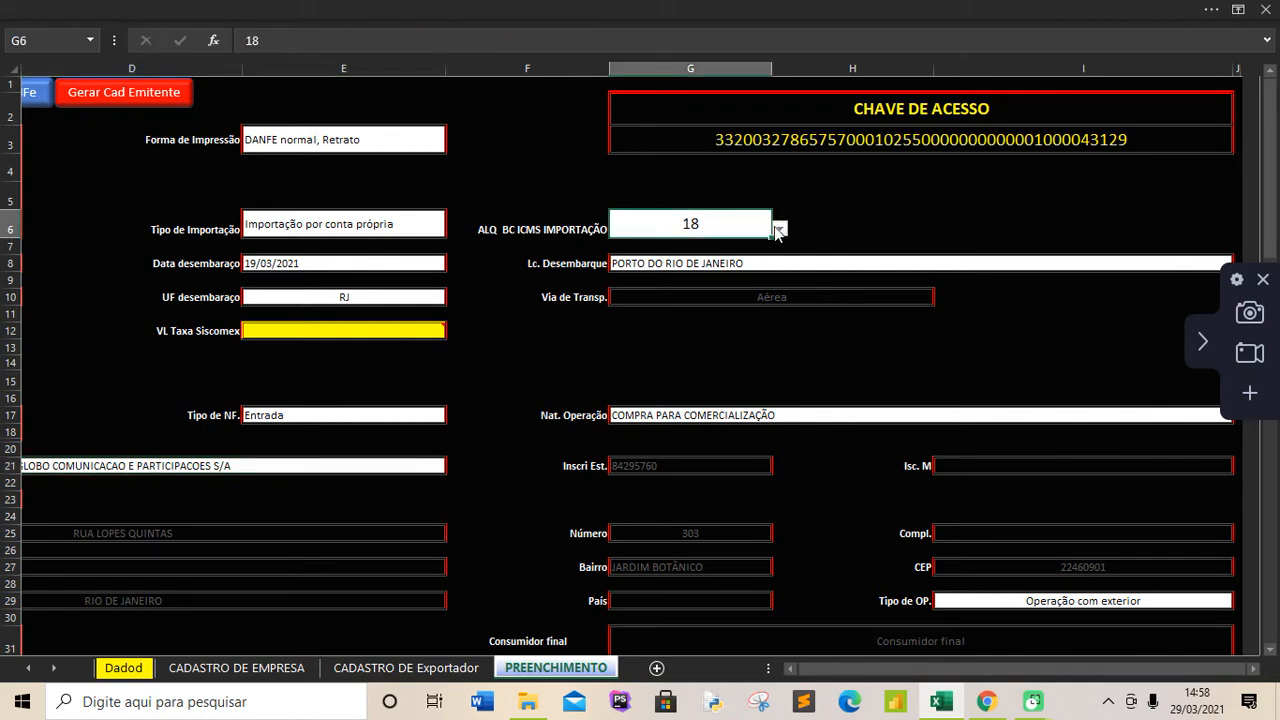
left_click(780, 229)
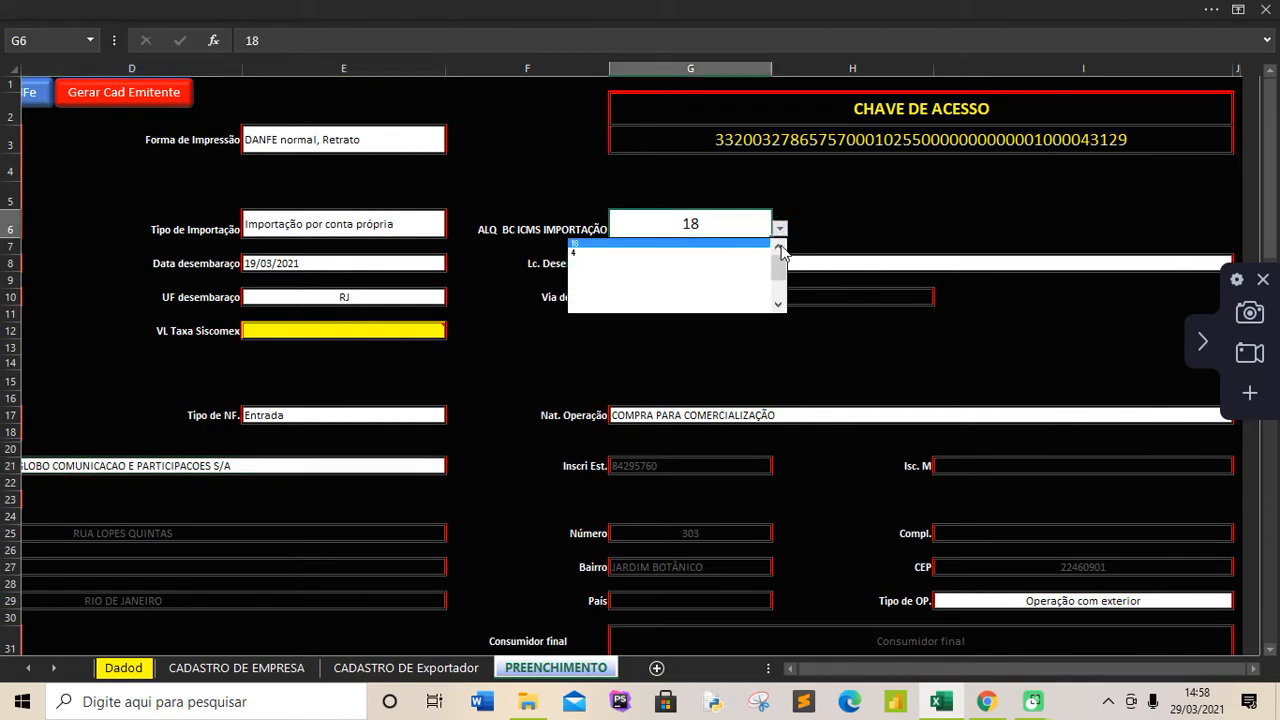
left_click(748, 223)
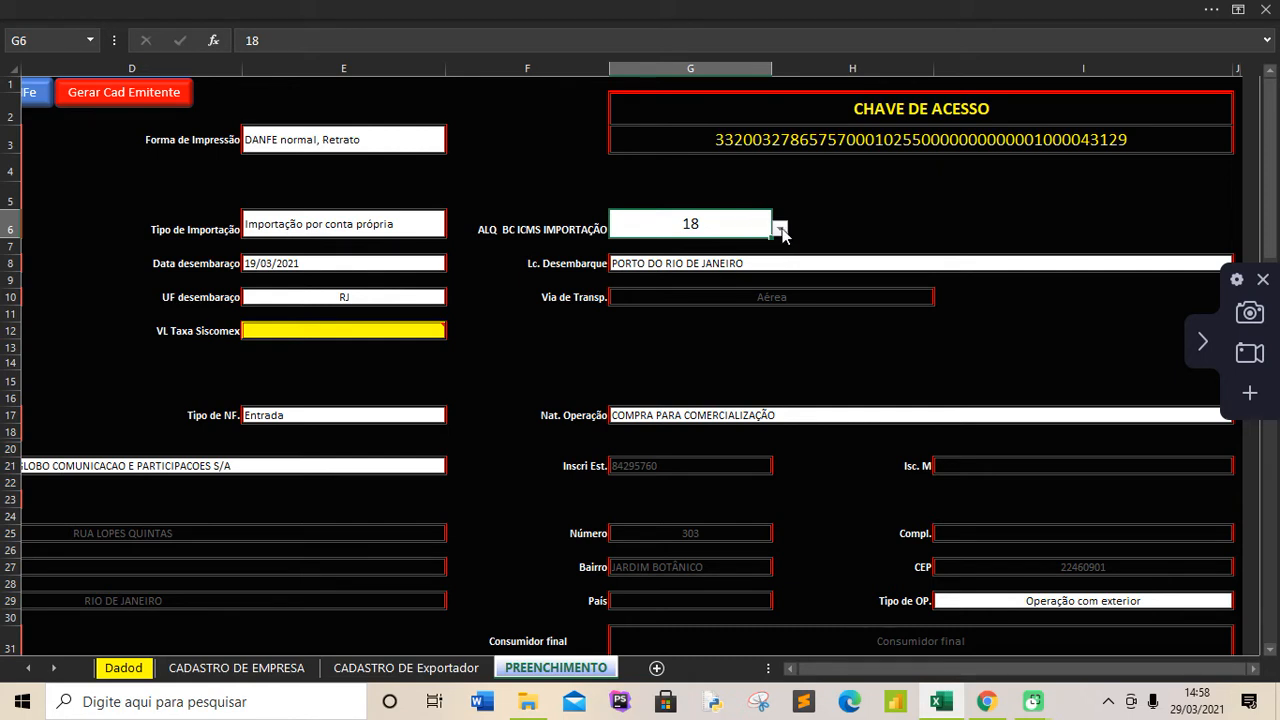
left_click(779, 228)
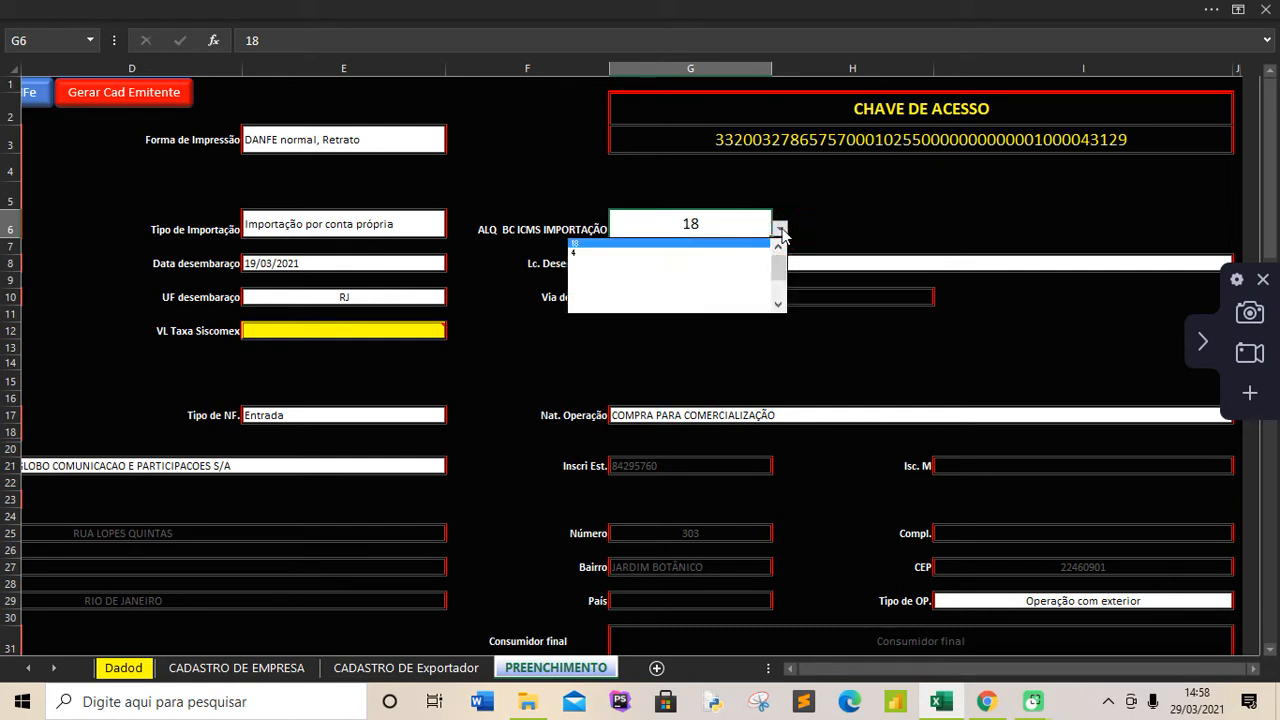
left_click(648, 255)
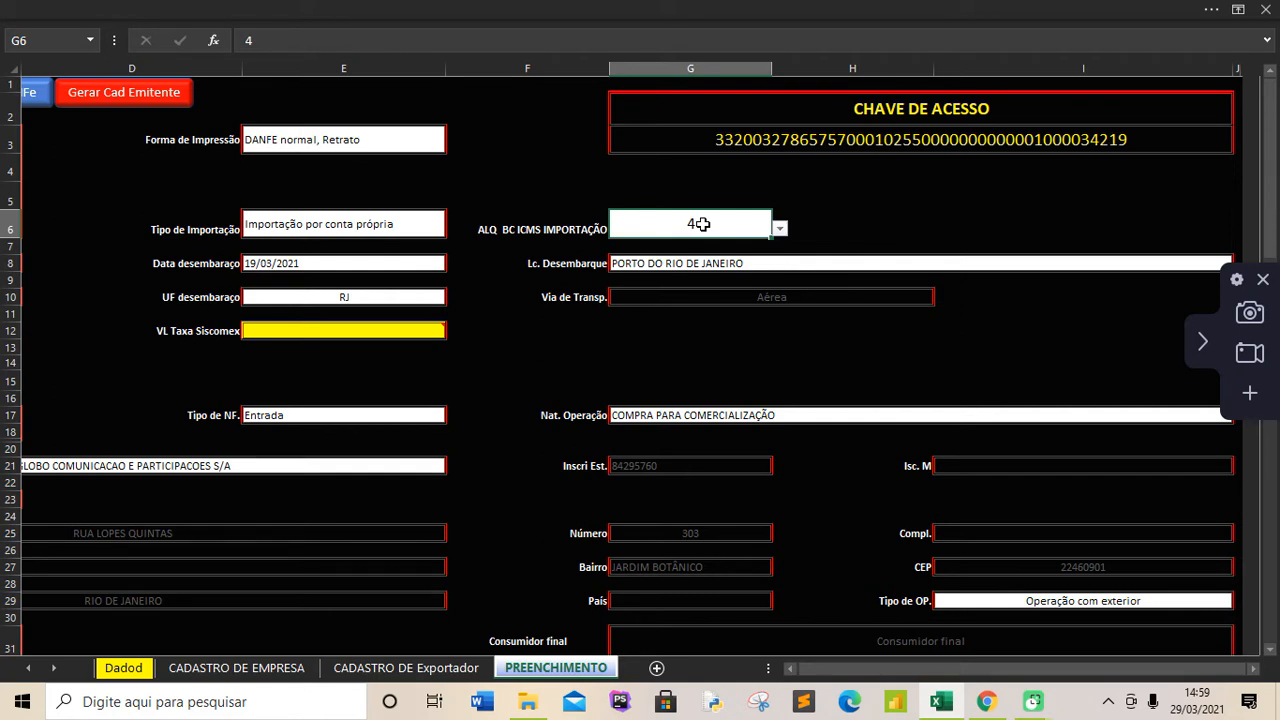
left_click(779, 229)
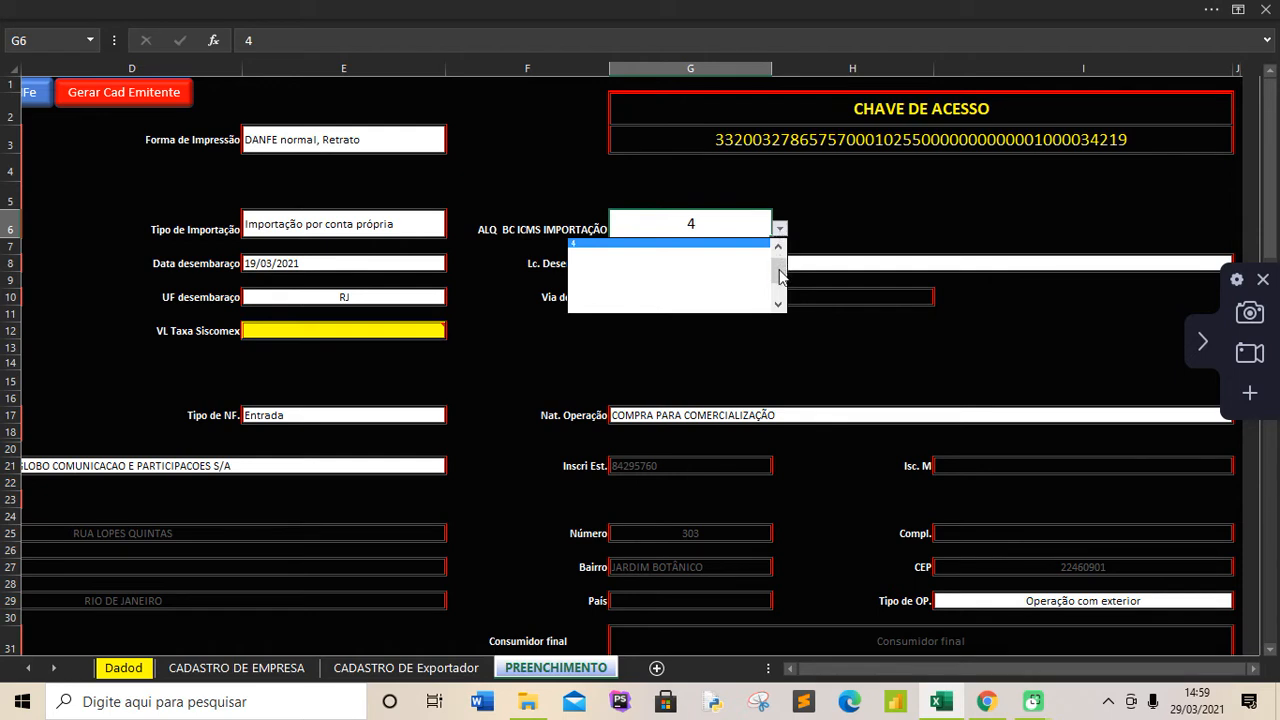
left_click(779, 247)
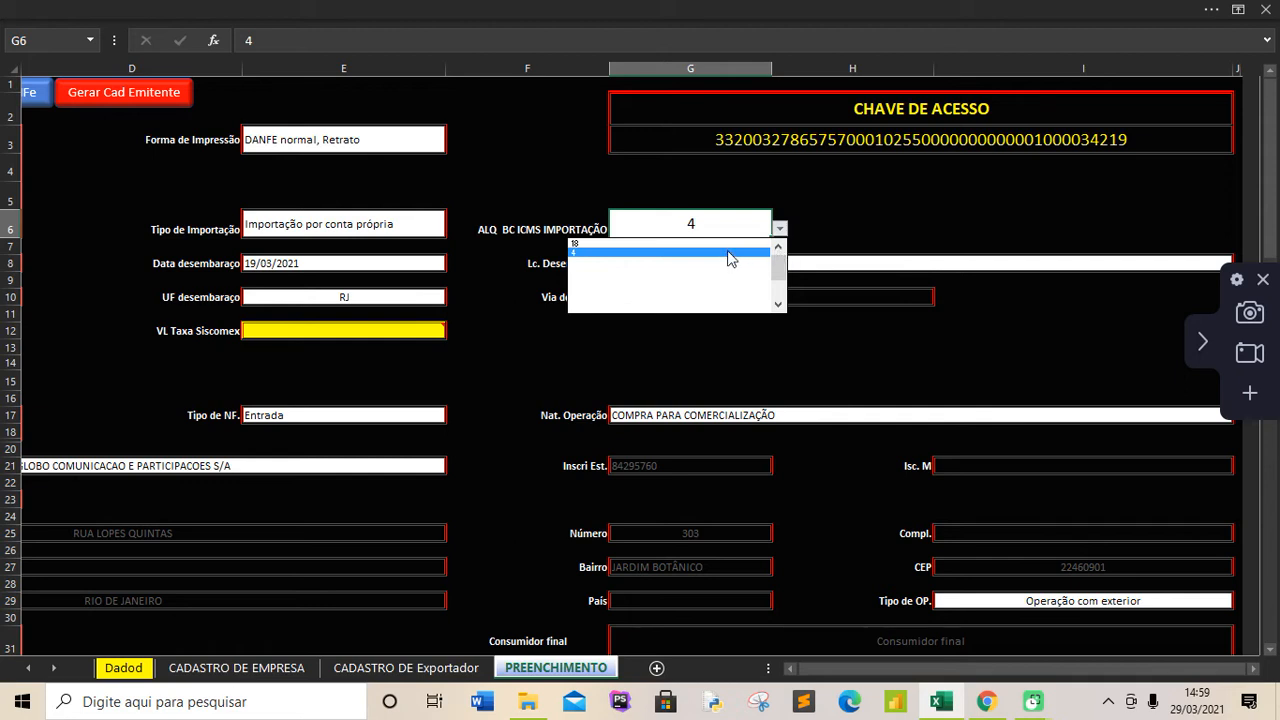
left_click(729, 253)
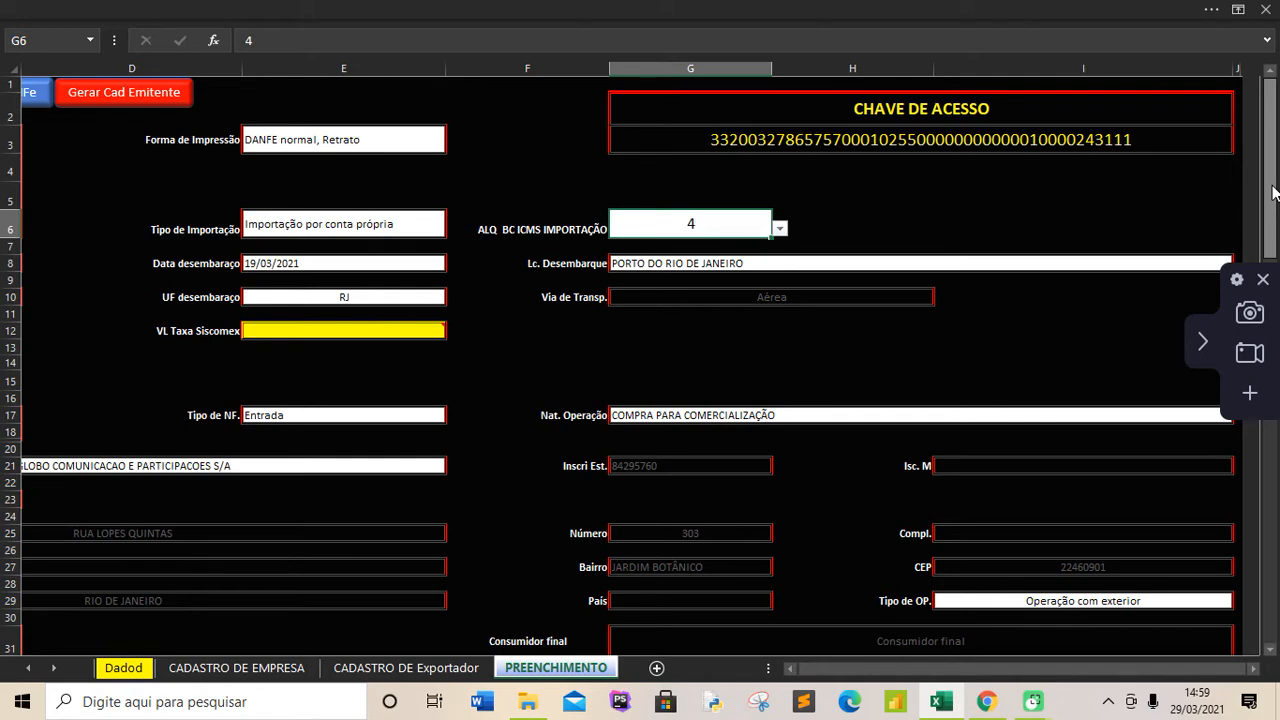
left_click_drag(1273, 192, 1278, 316)
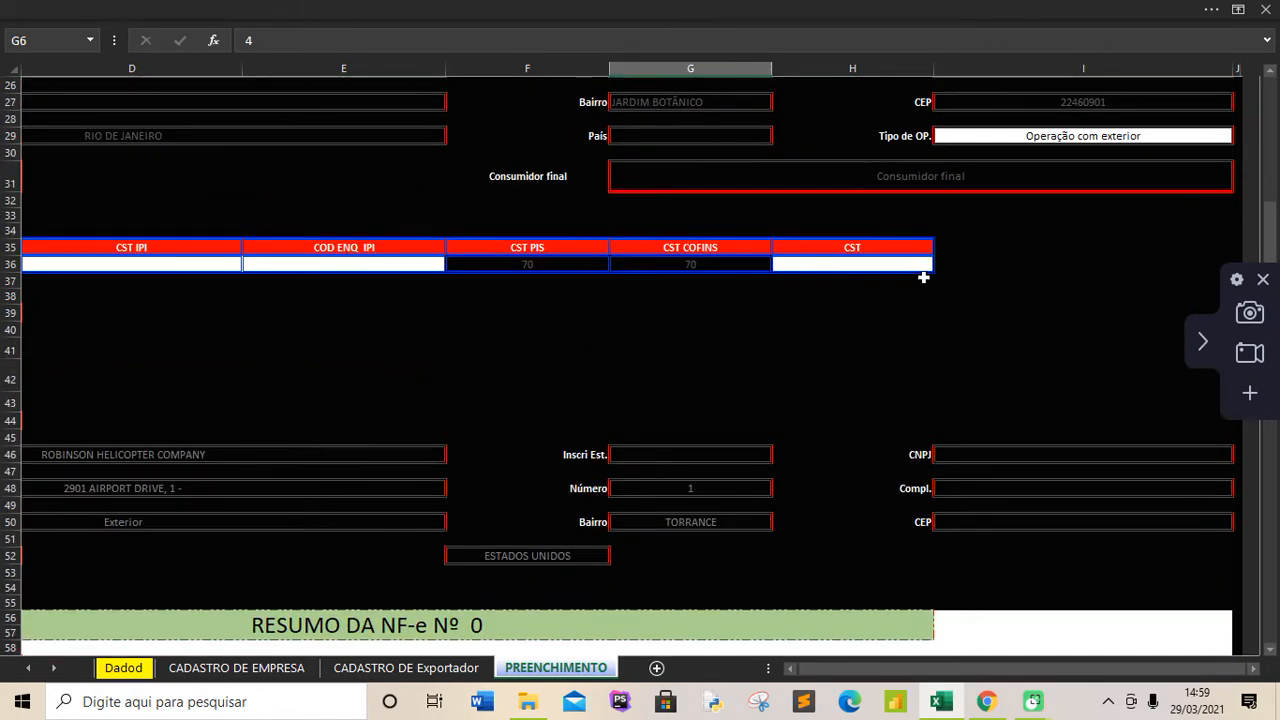
left_click(923, 267)
left_click(942, 265)
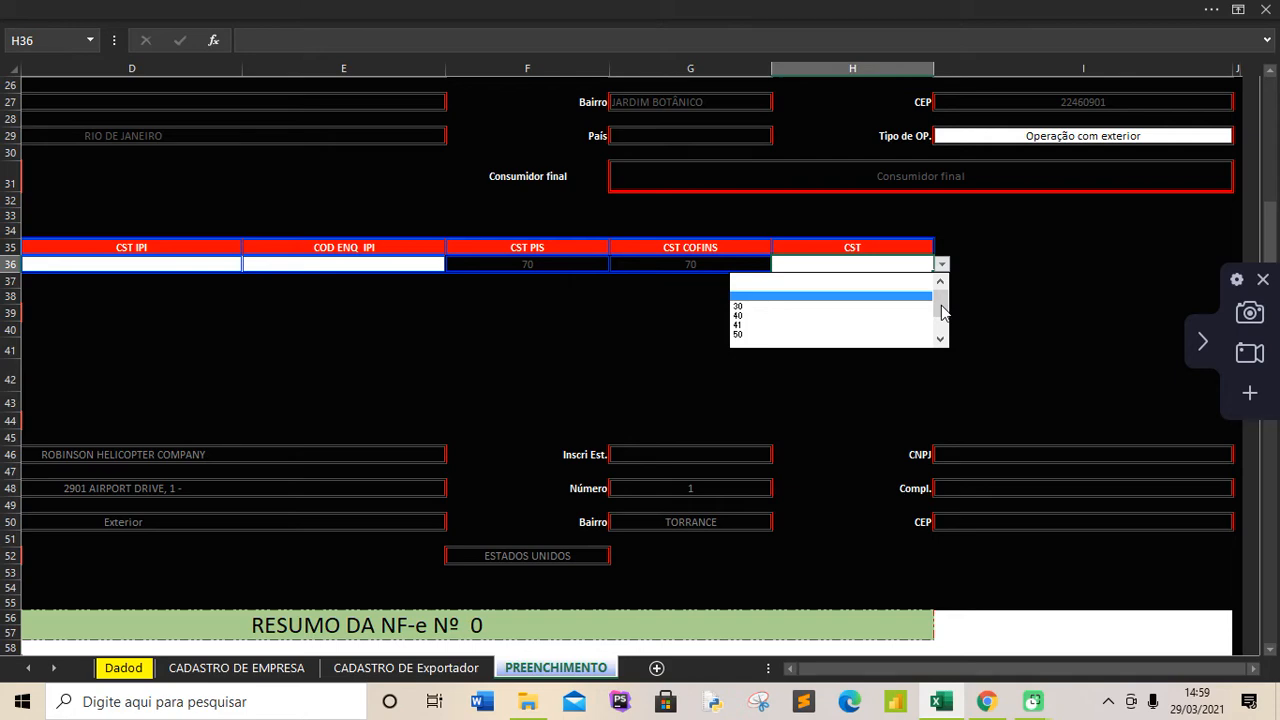
key("Escape")
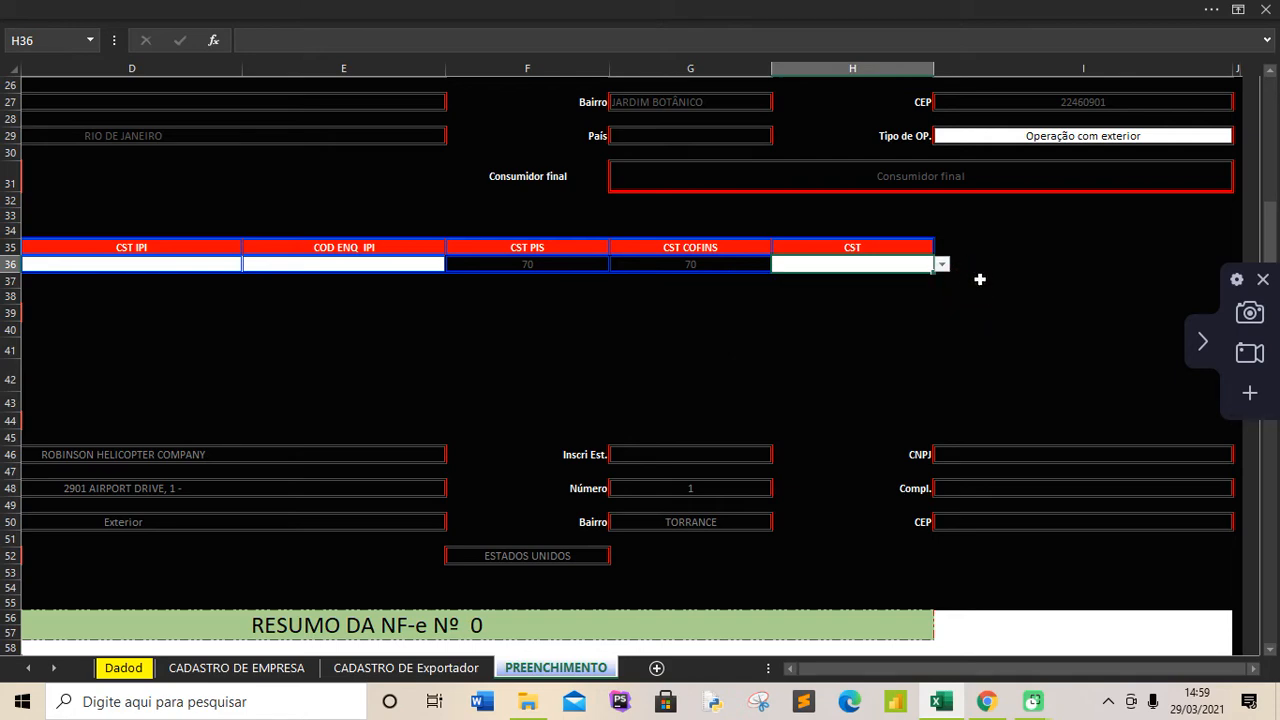
left_click_drag(1268, 240, 1276, 163)
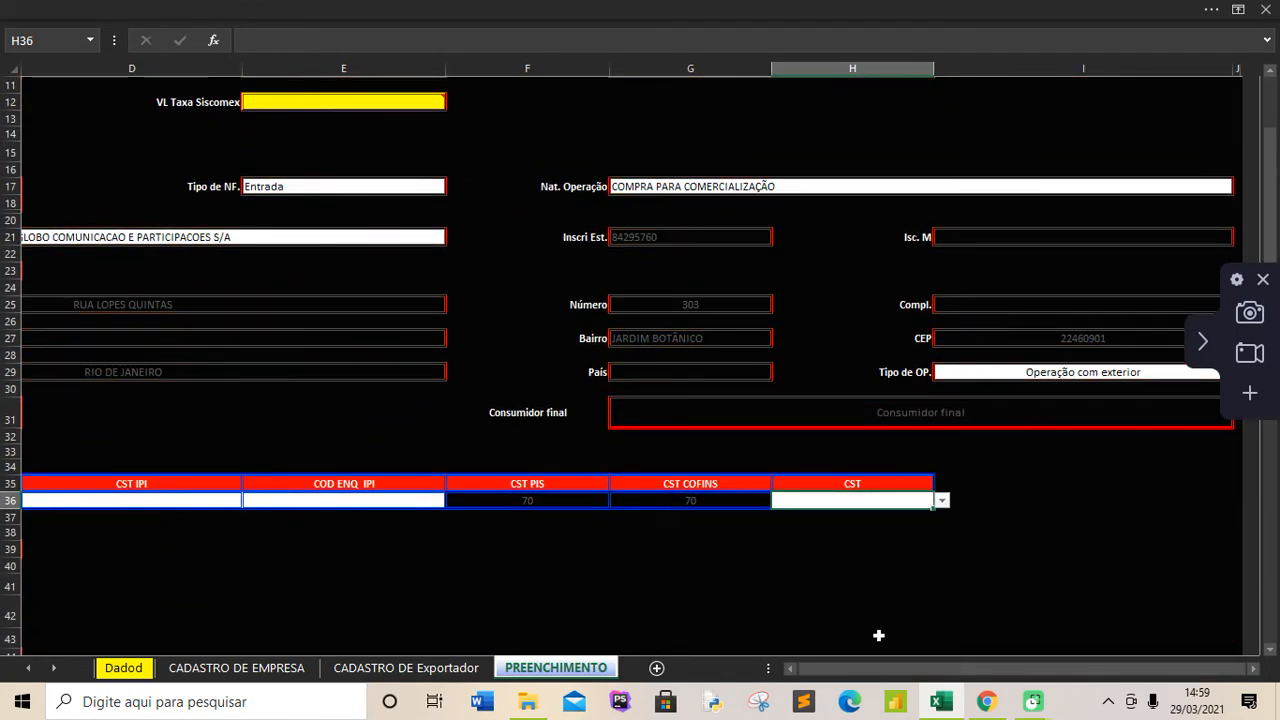
left_click_drag(852, 674, 883, 675)
left_click(1002, 370)
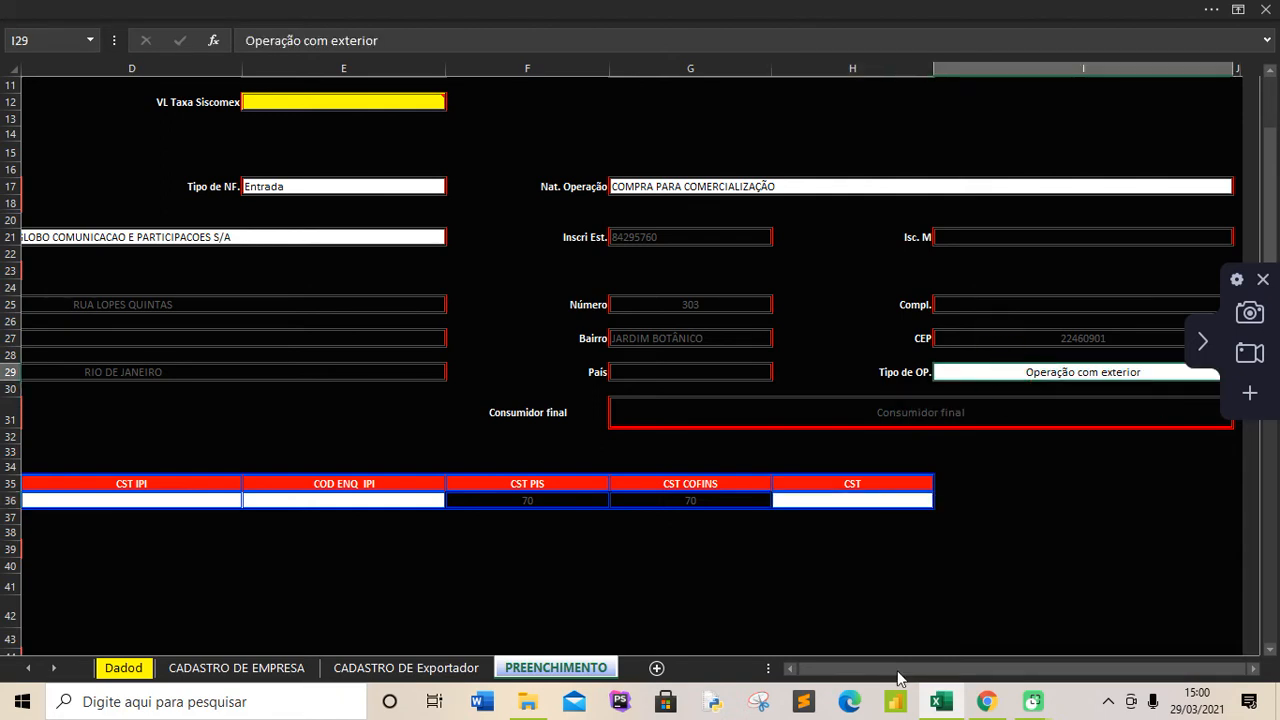
left_click_drag(894, 672, 894, 672)
left_click(1205, 344)
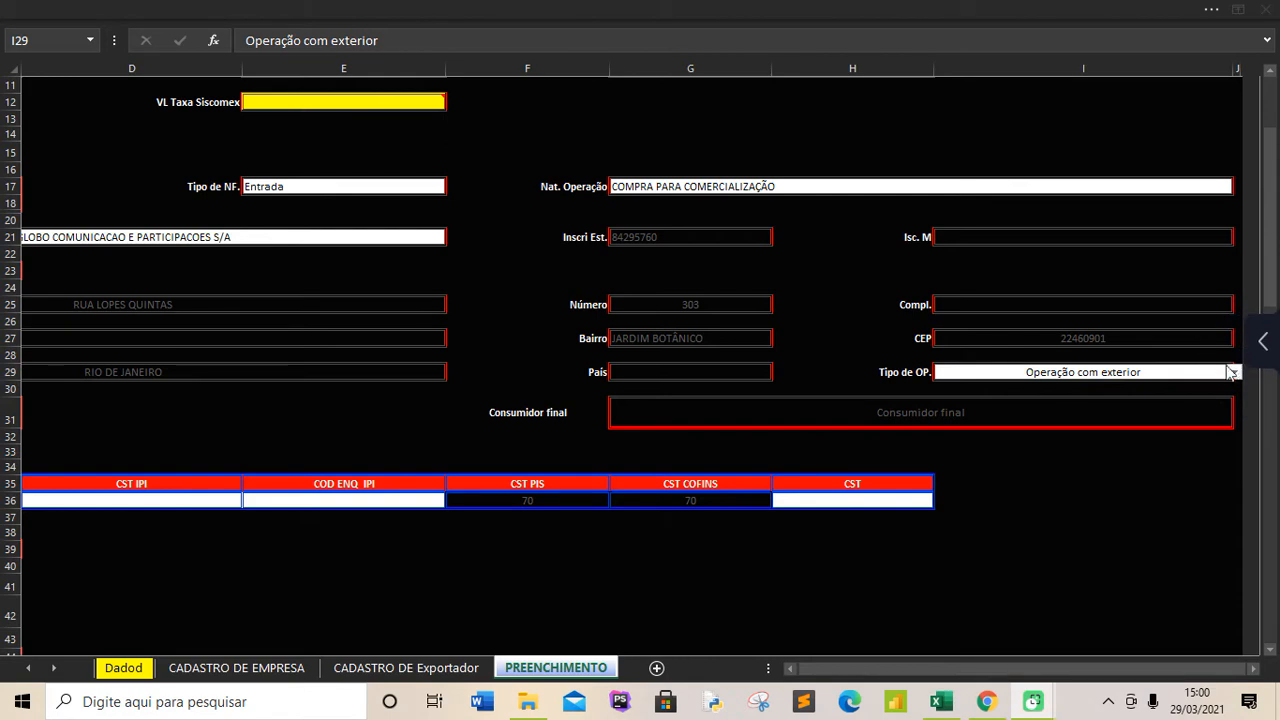
left_click(1237, 377)
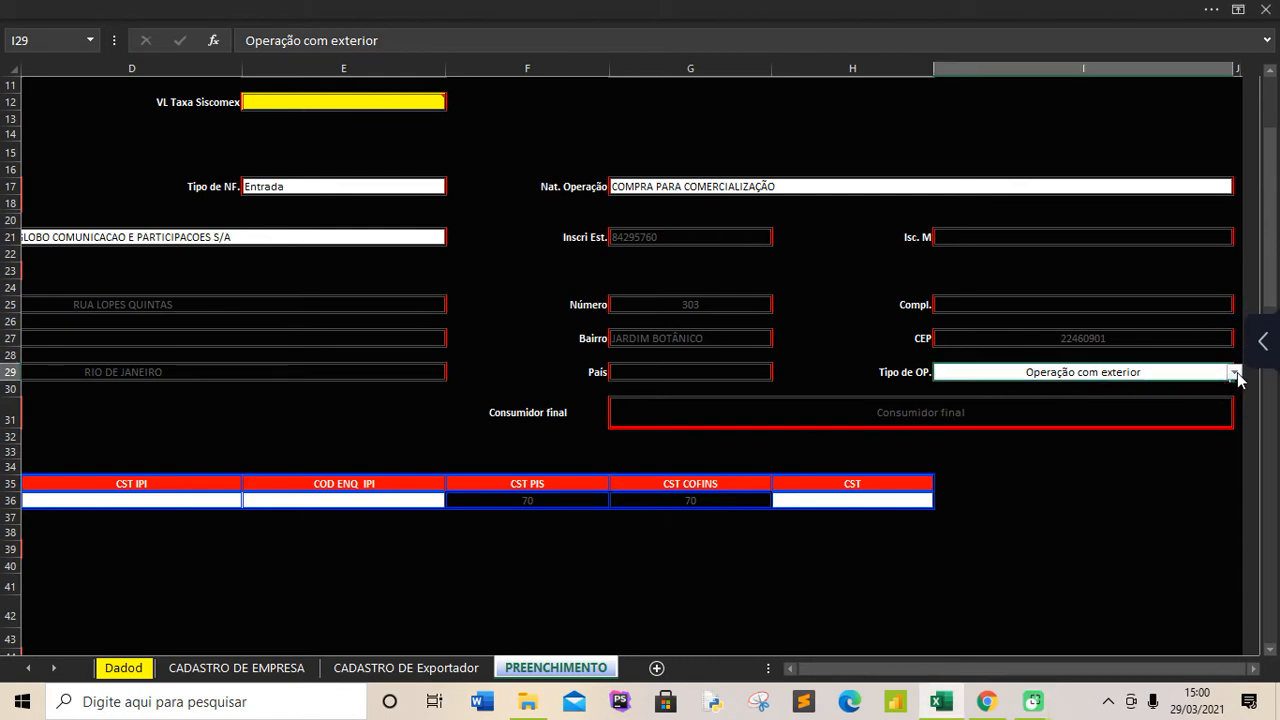
left_click(1236, 374)
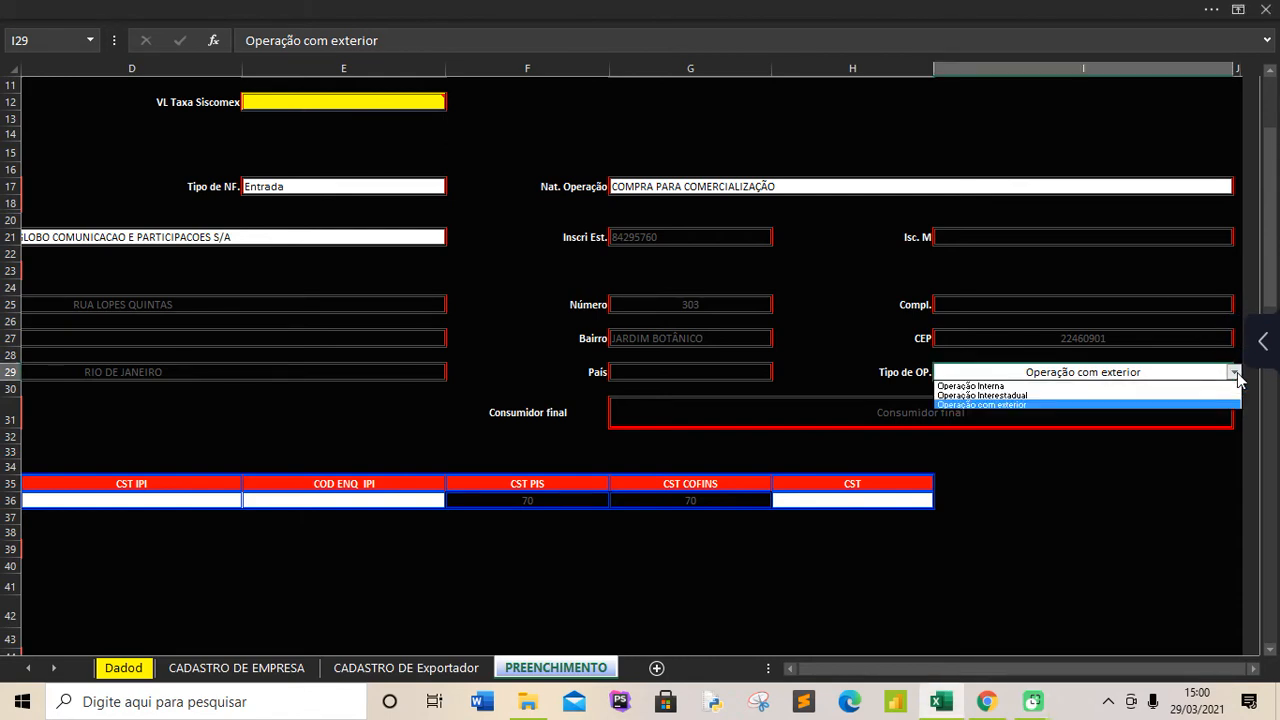
left_click(1092, 385)
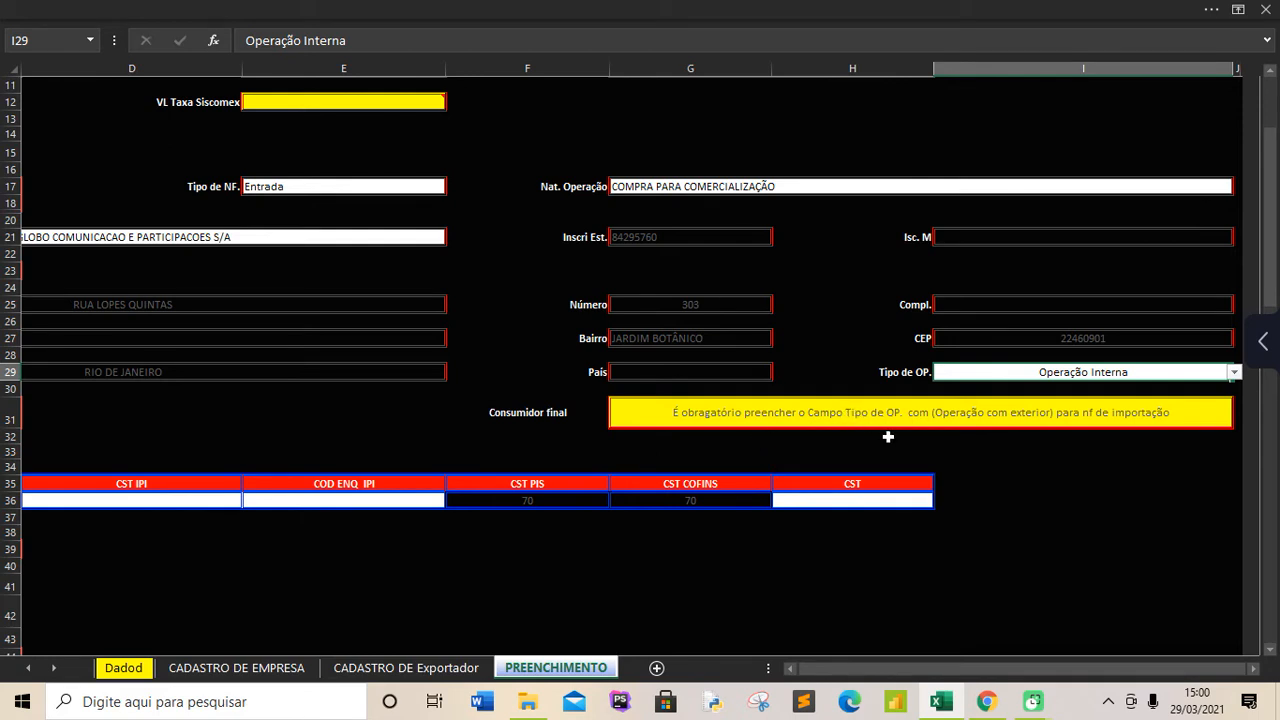
left_click(1235, 373)
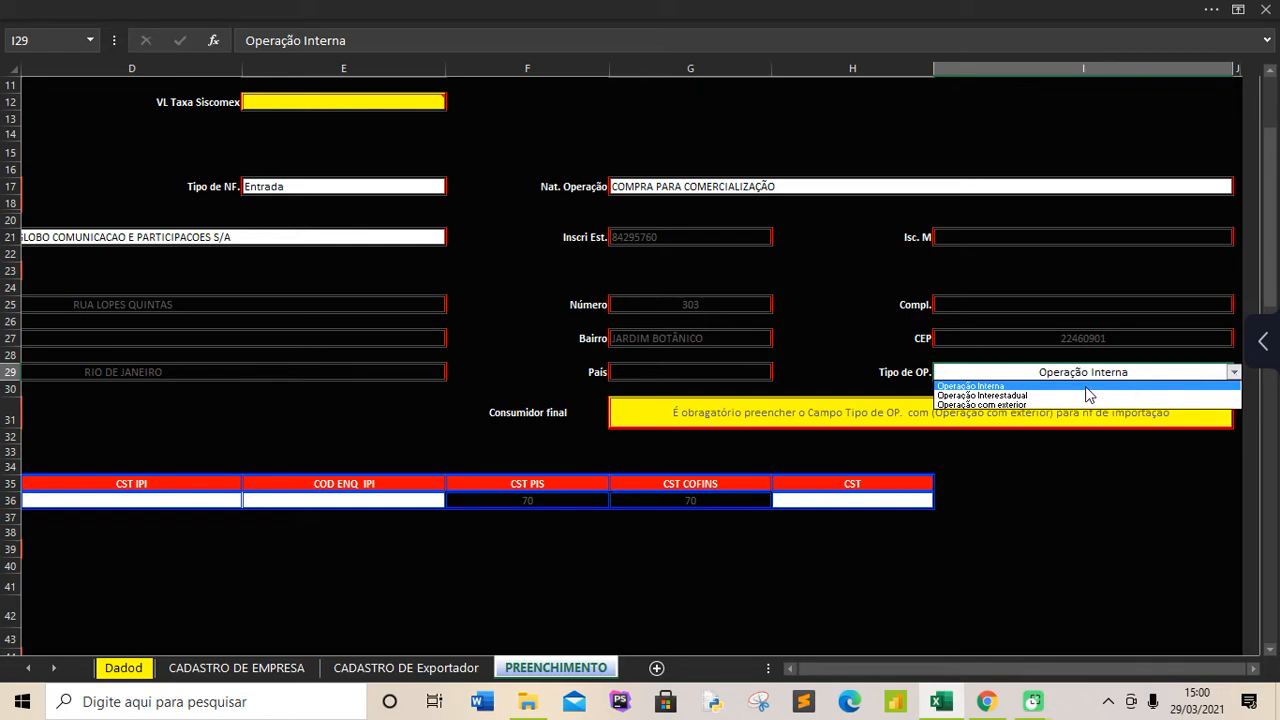
left_click(1060, 404)
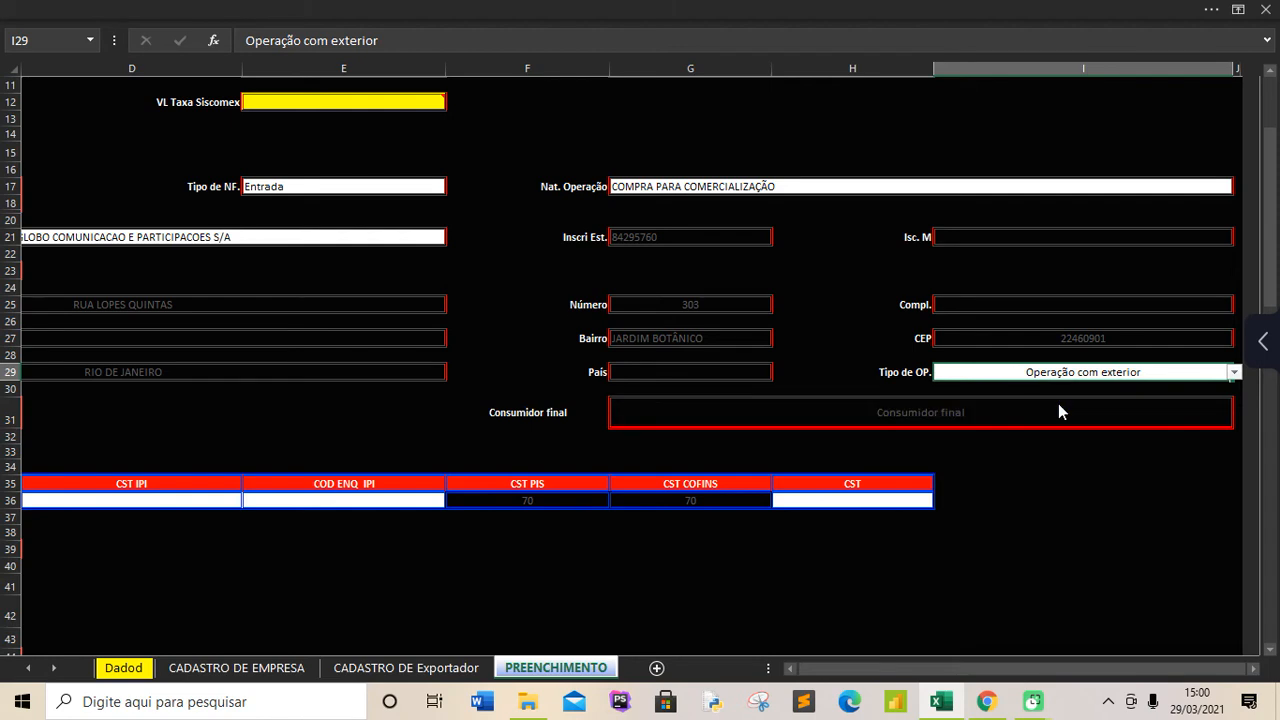
left_click(815, 677)
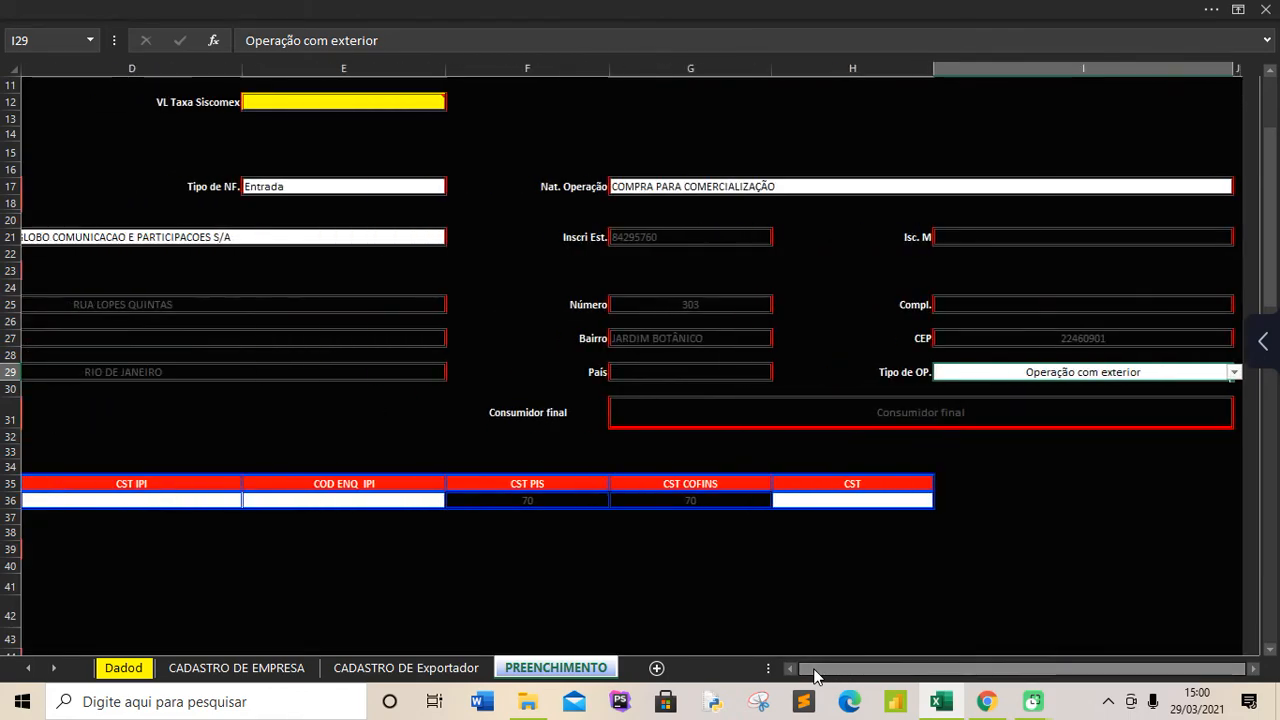
left_click_drag(815, 677, 791, 672)
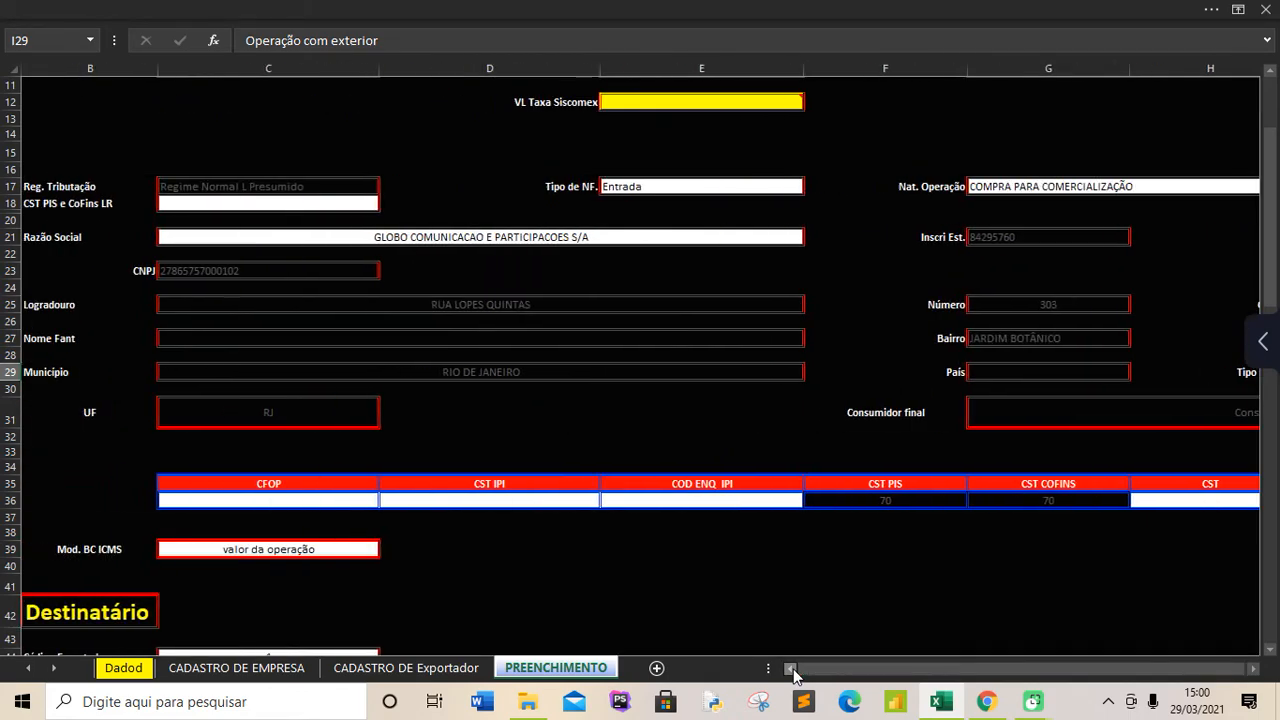
left_click_drag(1268, 248, 1270, 175)
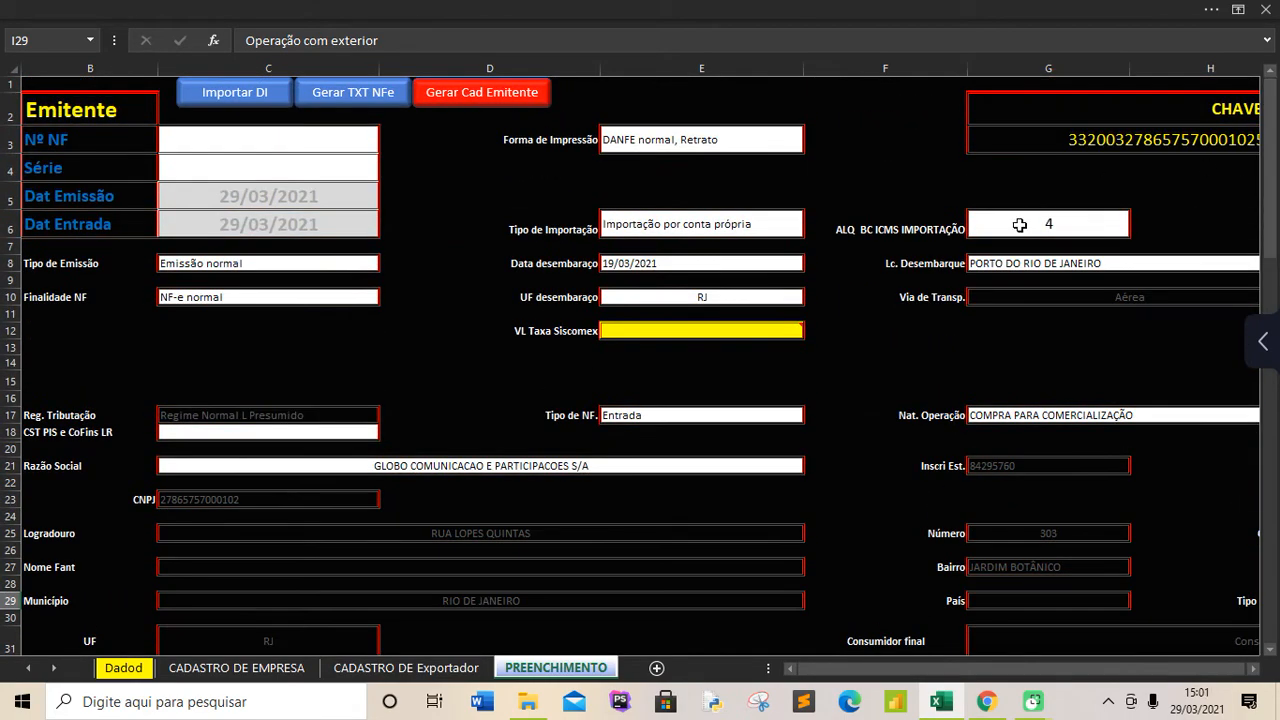
left_click(695, 265)
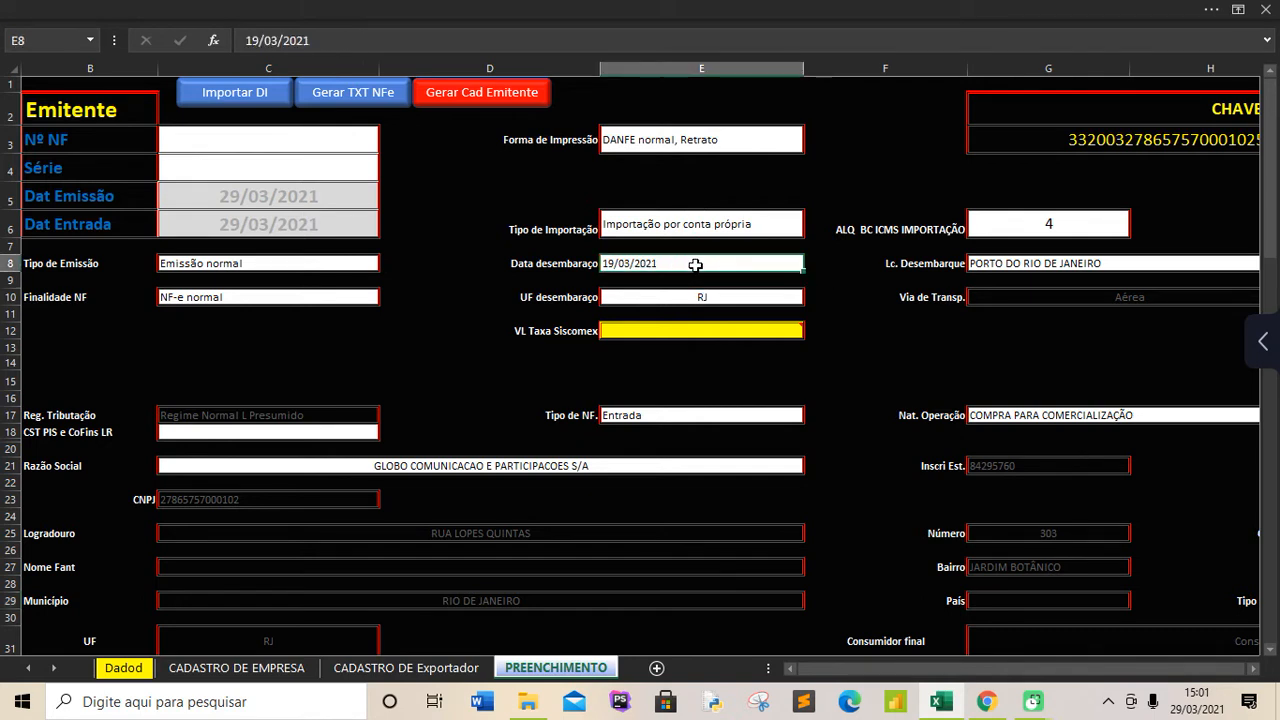
left_click(190, 139)
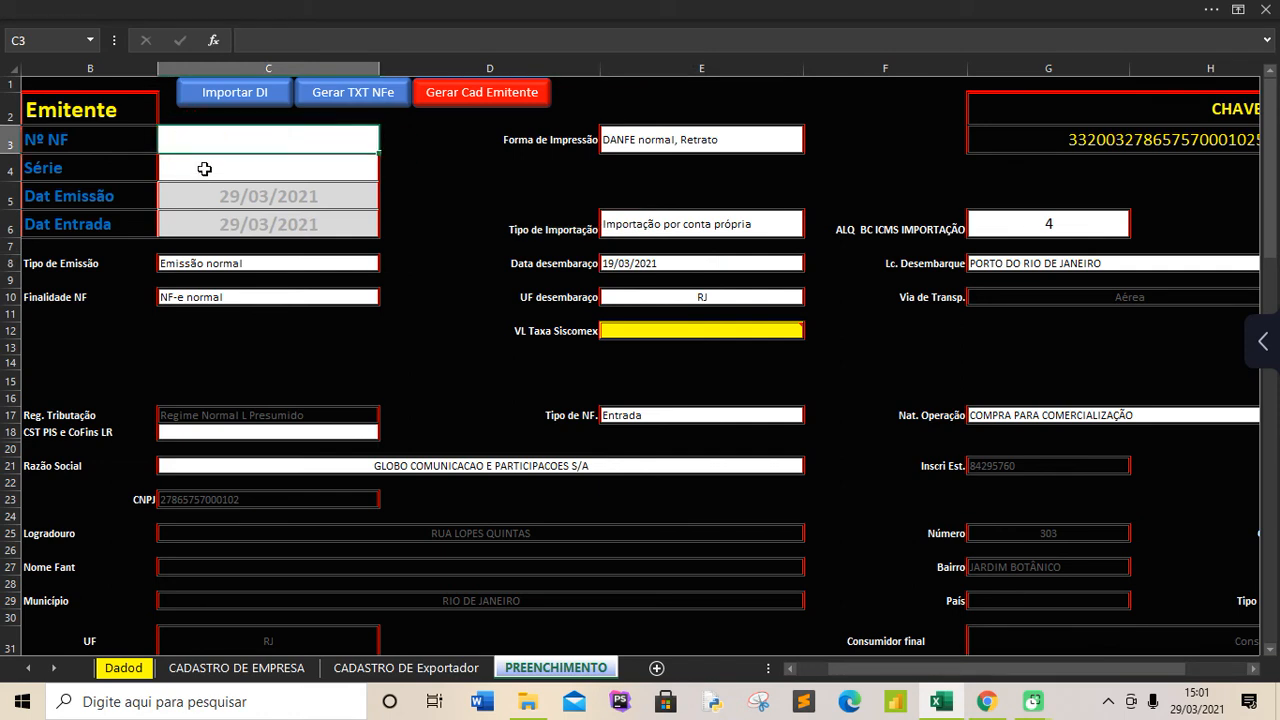
left_click(203, 168)
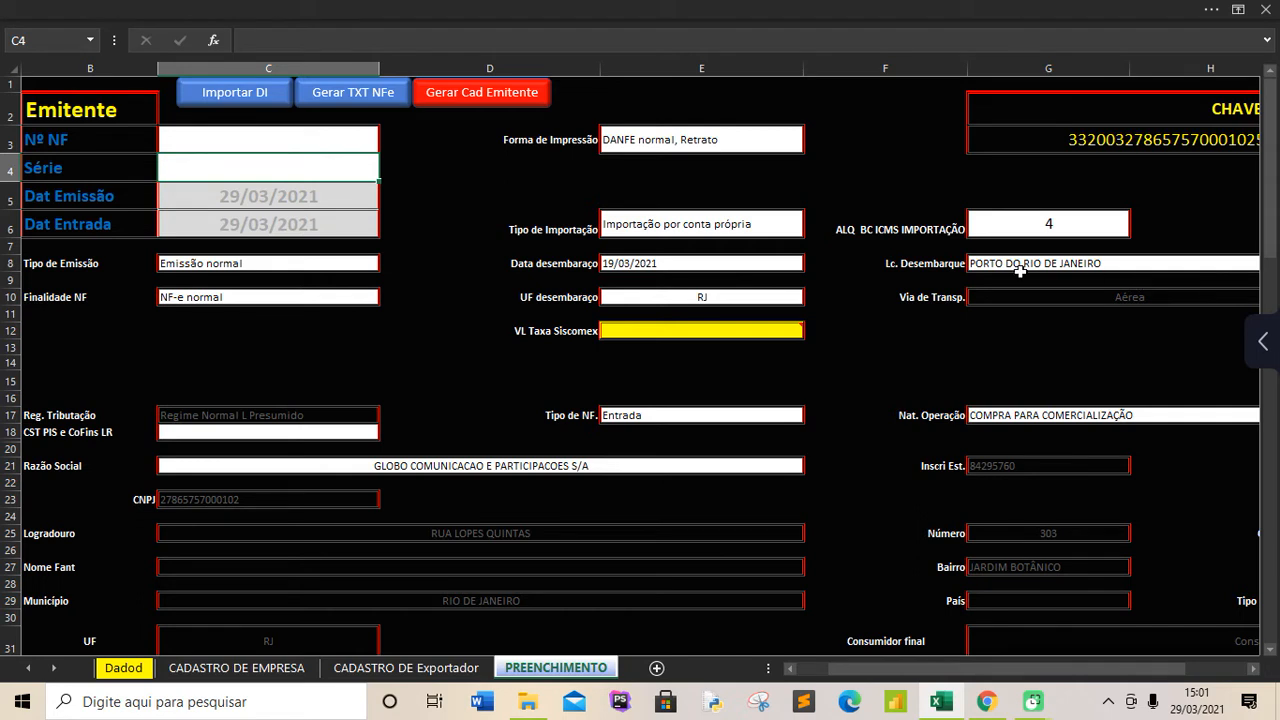
left_click(1011, 224)
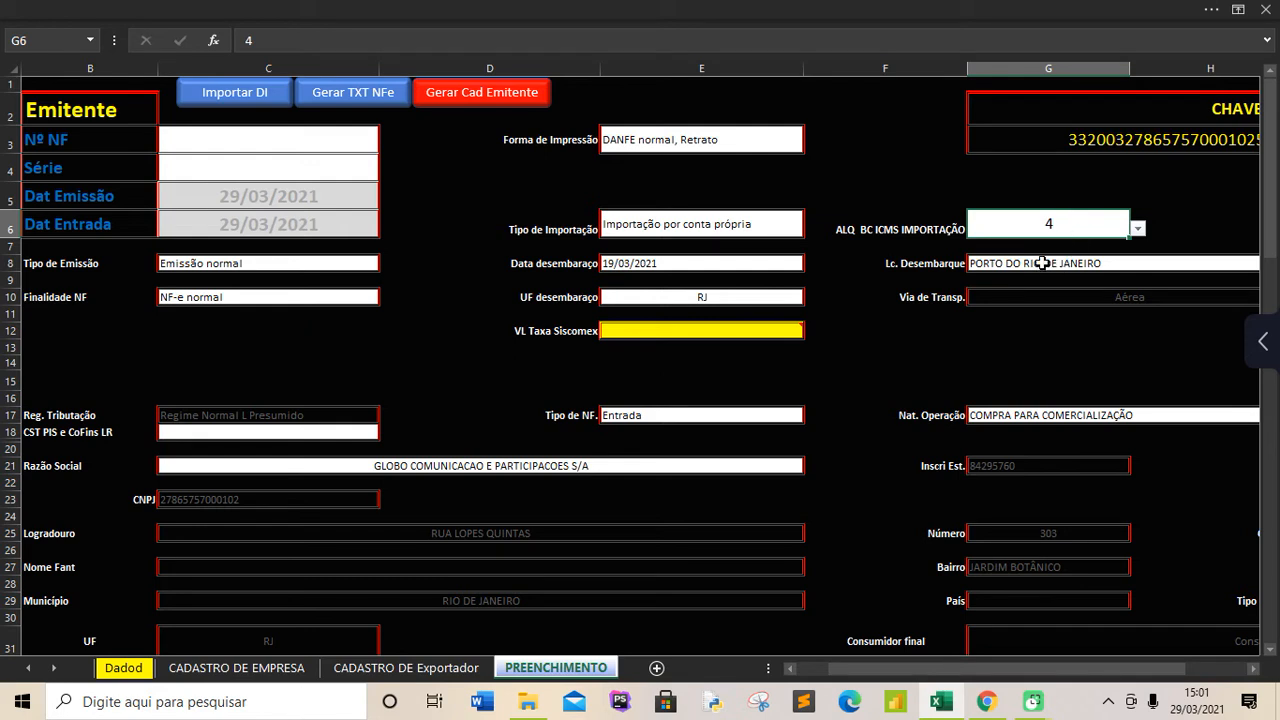
left_click(1042, 263)
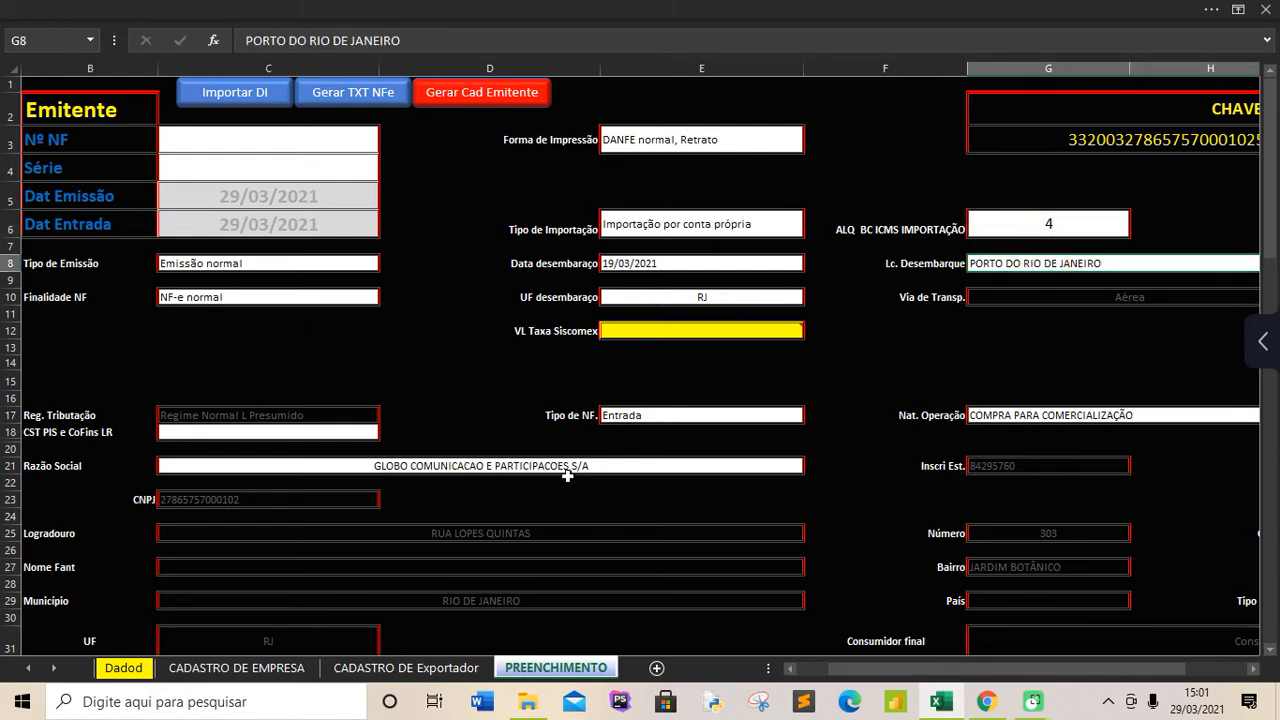
left_click(690, 463)
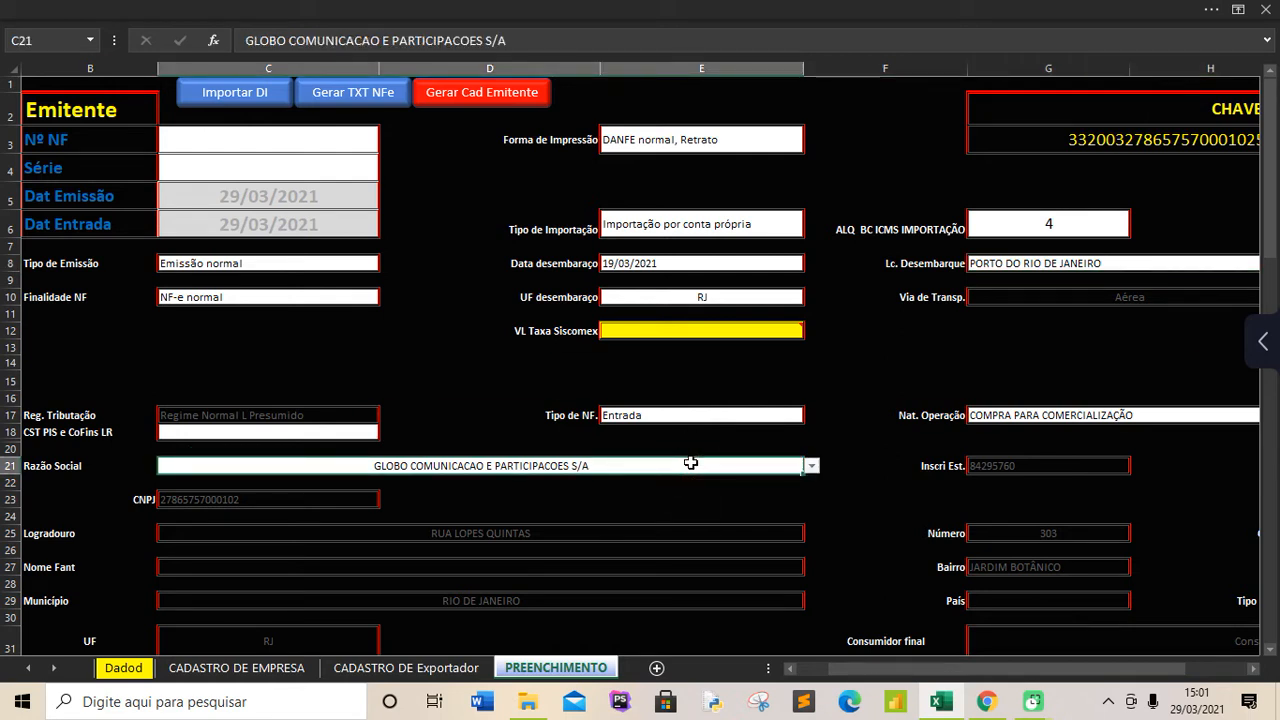
left_click_drag(1273, 233, 1273, 310)
left_click(1112, 316)
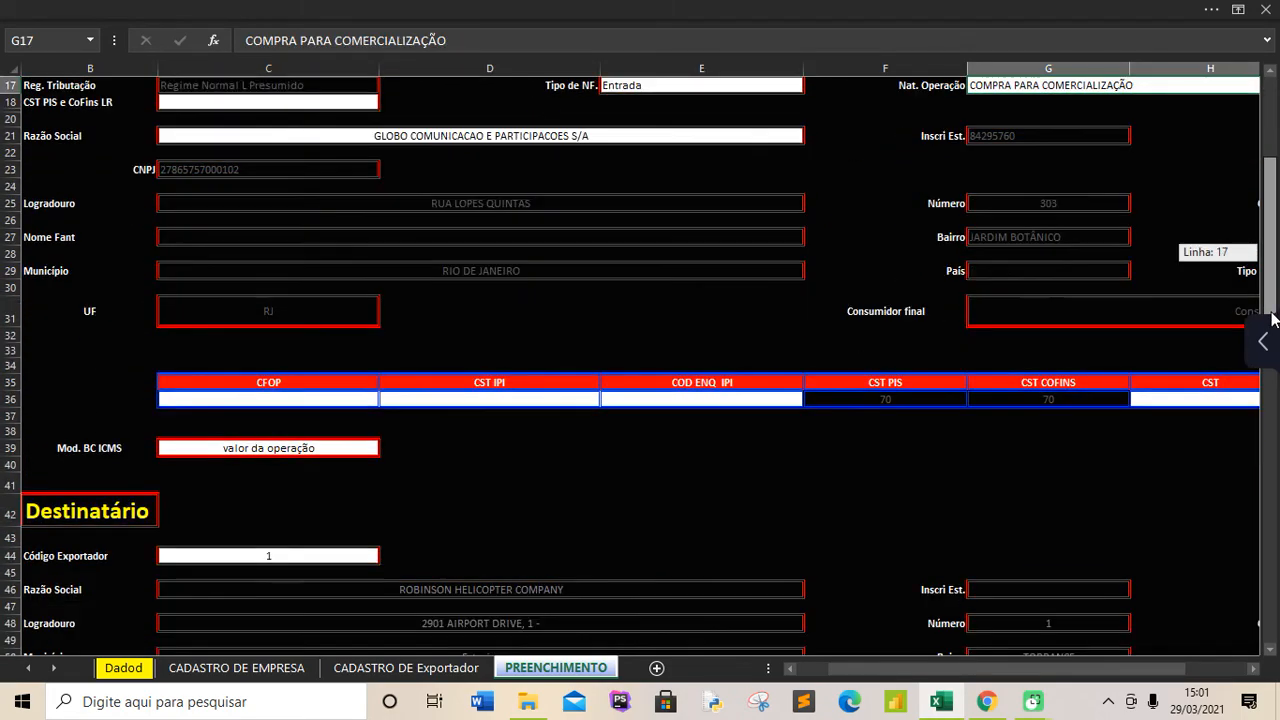
left_click(309, 400)
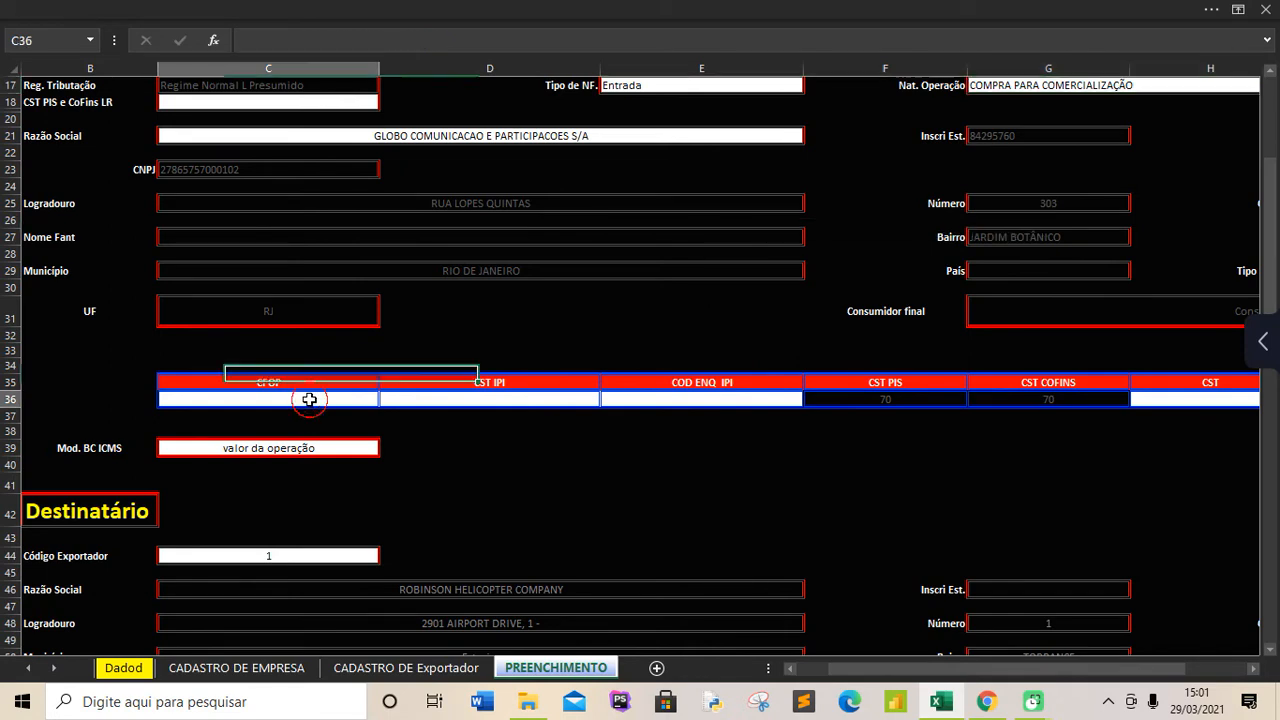
left_click(455, 397)
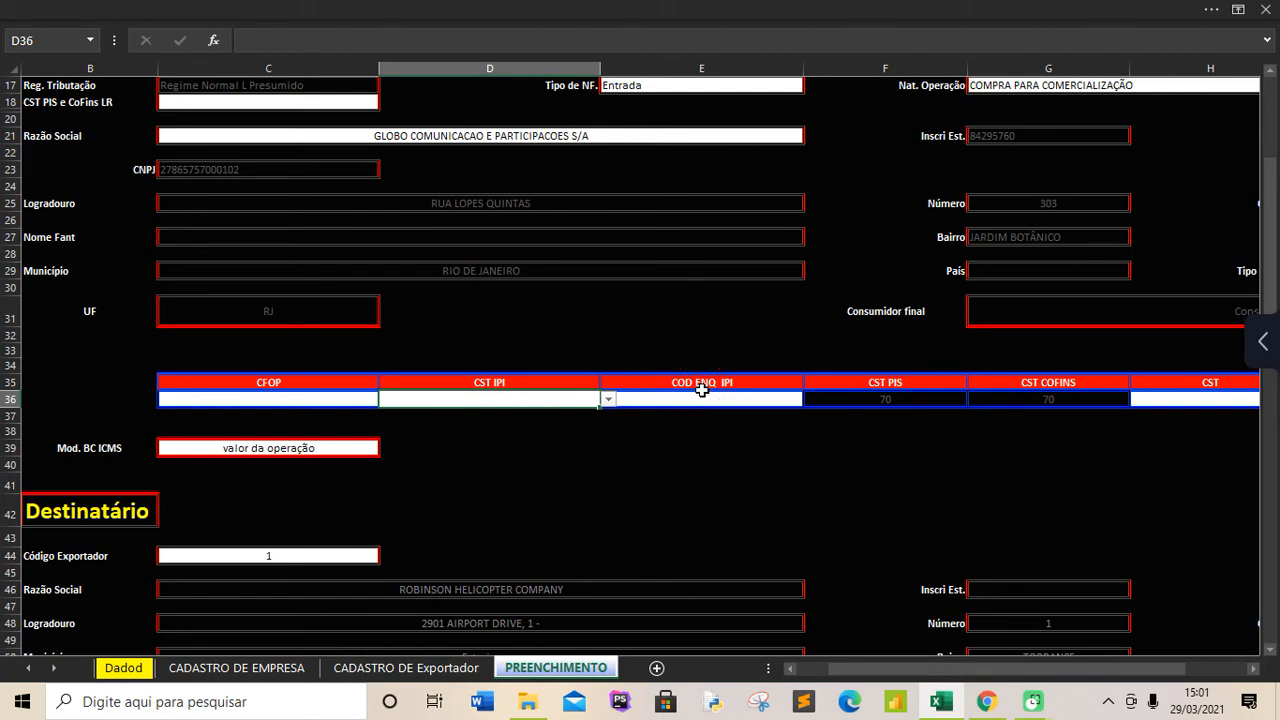
left_click(1165, 399)
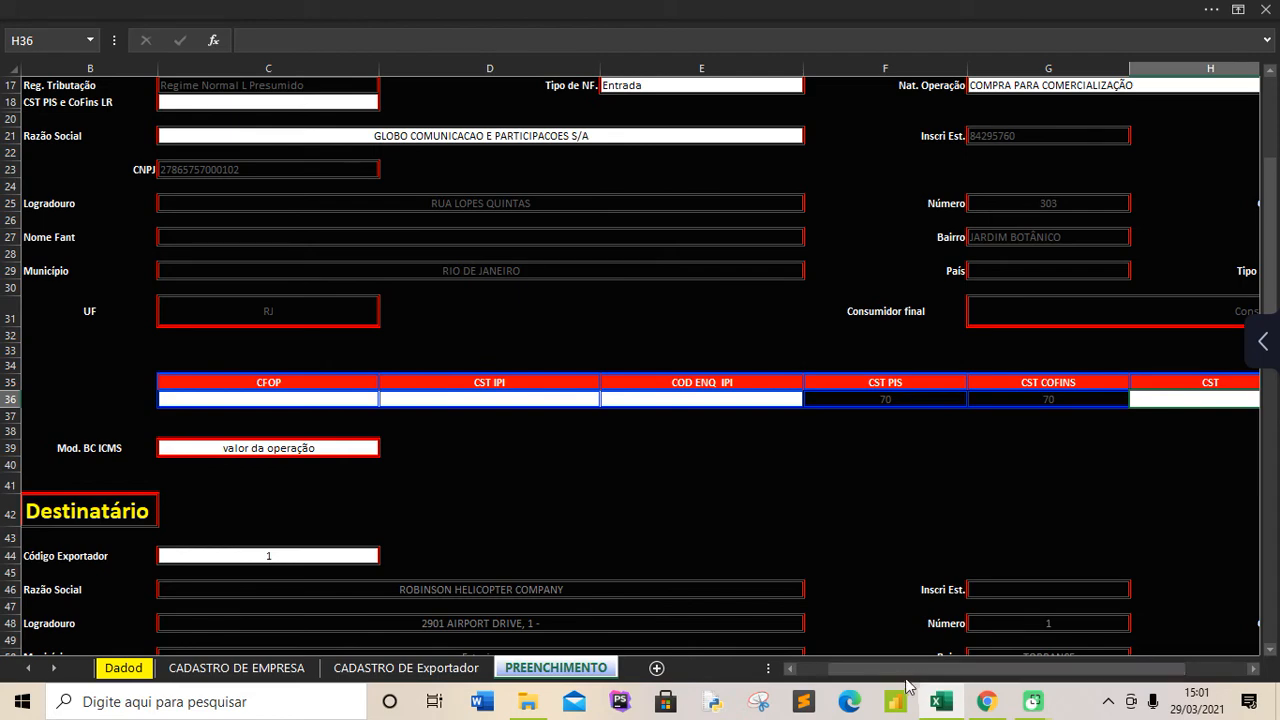
left_click_drag(906, 675, 943, 657)
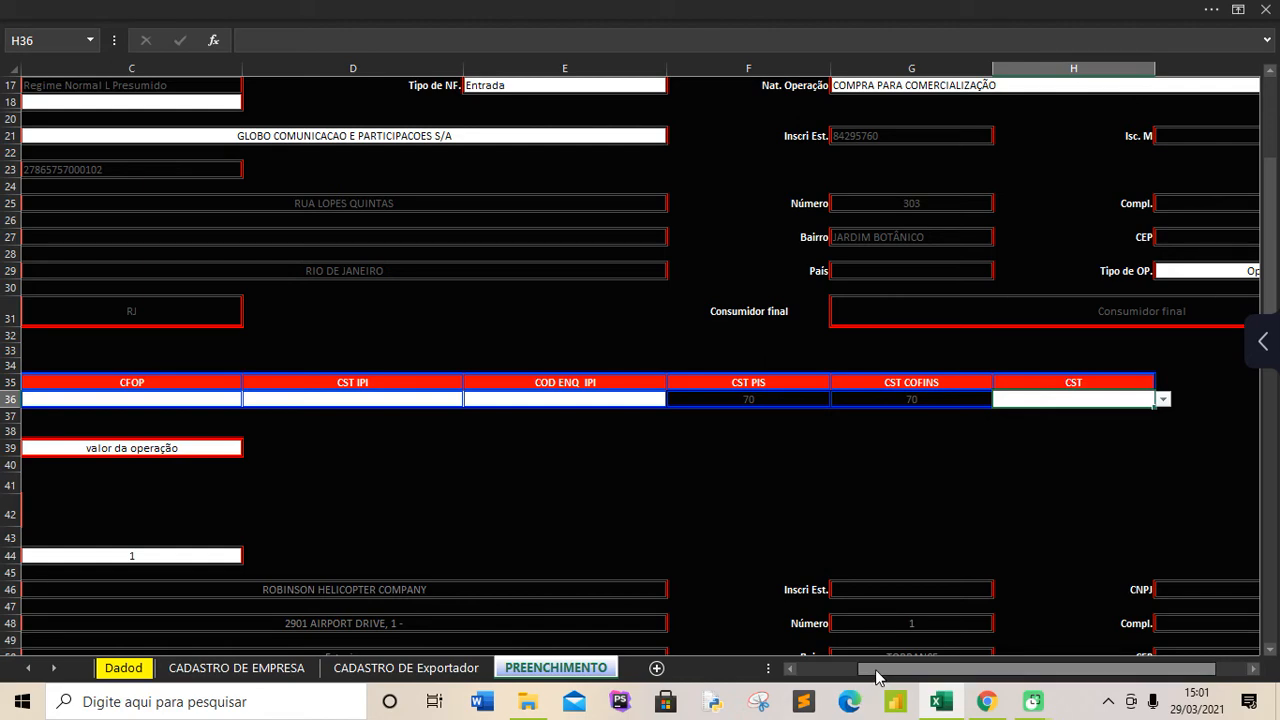
left_click_drag(876, 677, 832, 673)
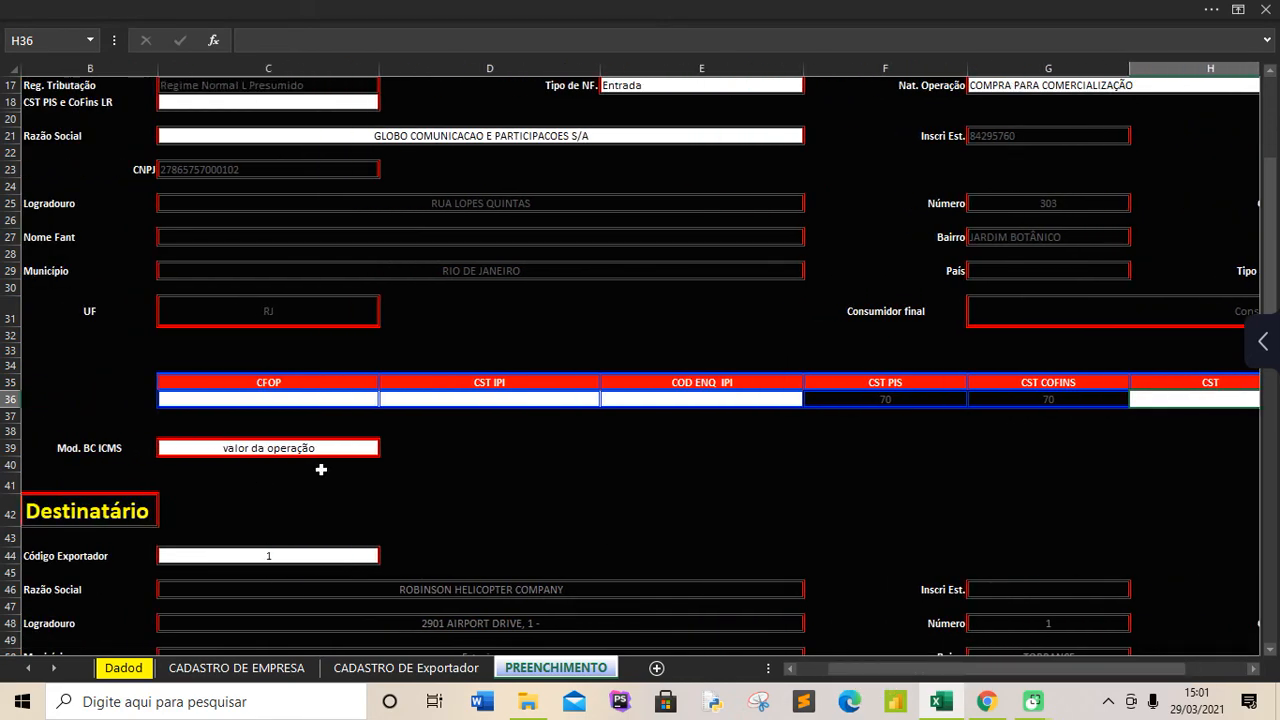
left_click(351, 448)
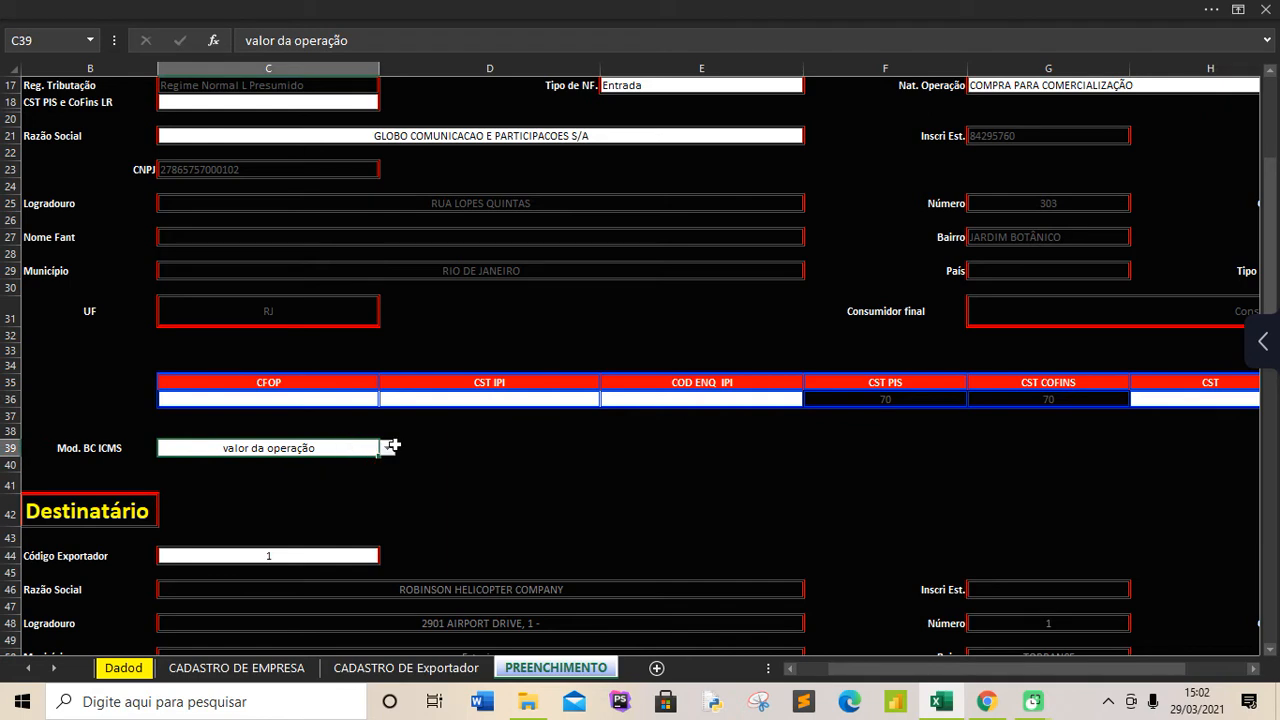
left_click(387, 448)
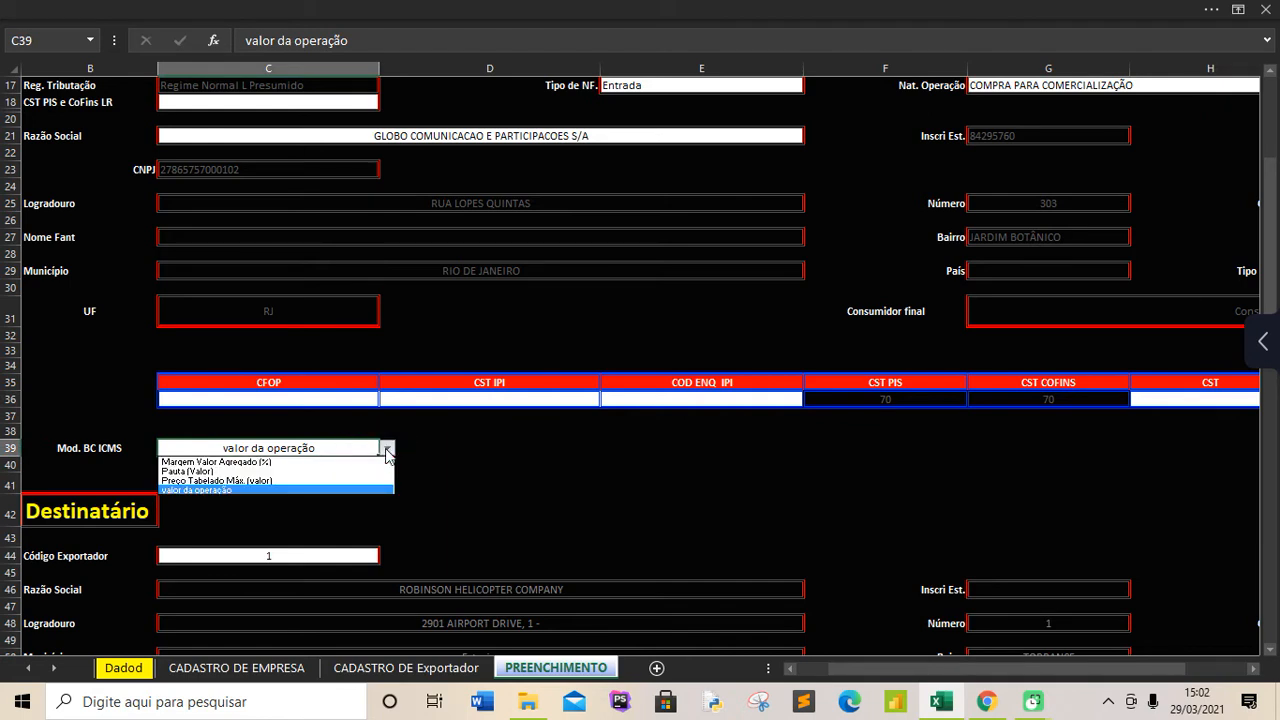
left_click(329, 490)
left_click_drag(1276, 318, 1276, 322)
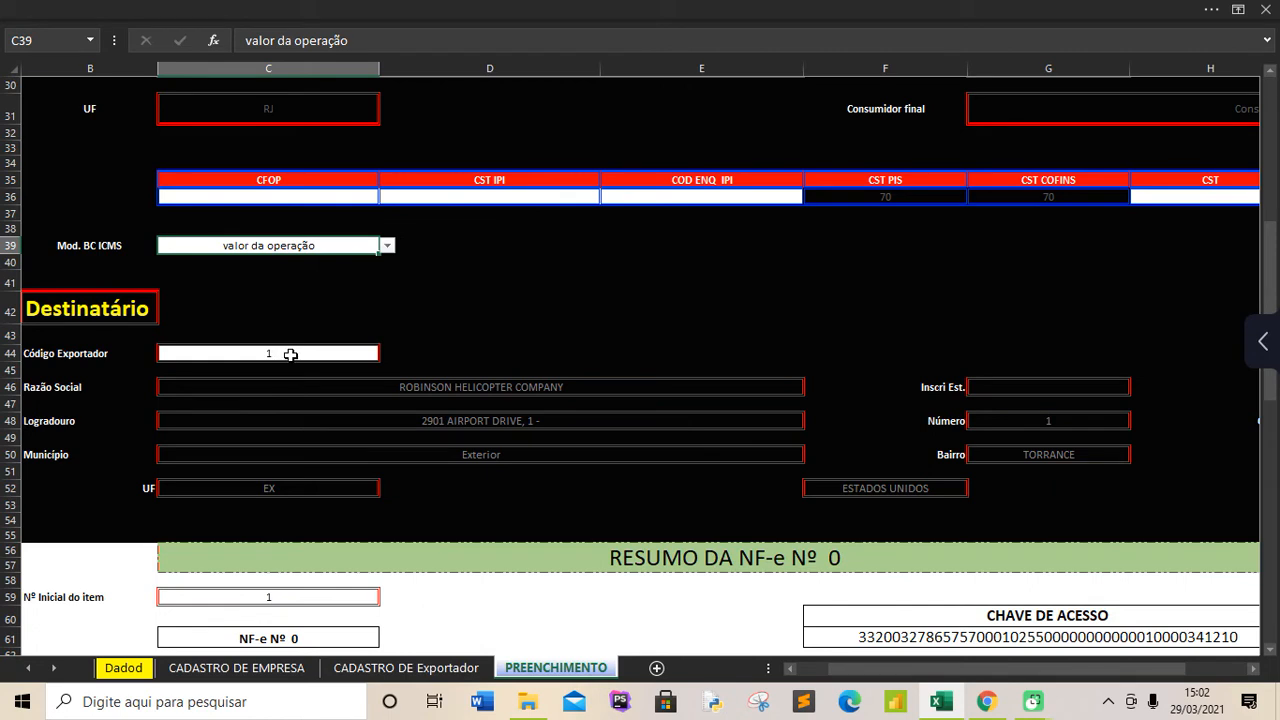
left_click(360, 669)
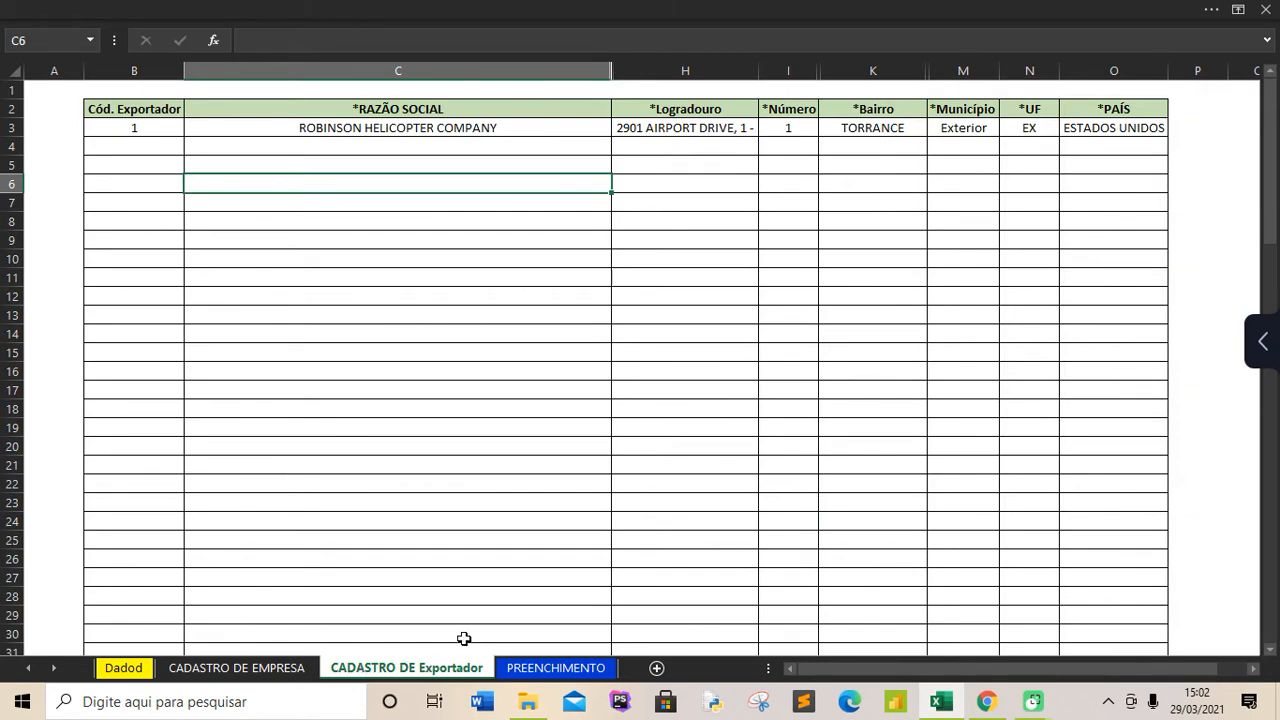
left_click(535, 668)
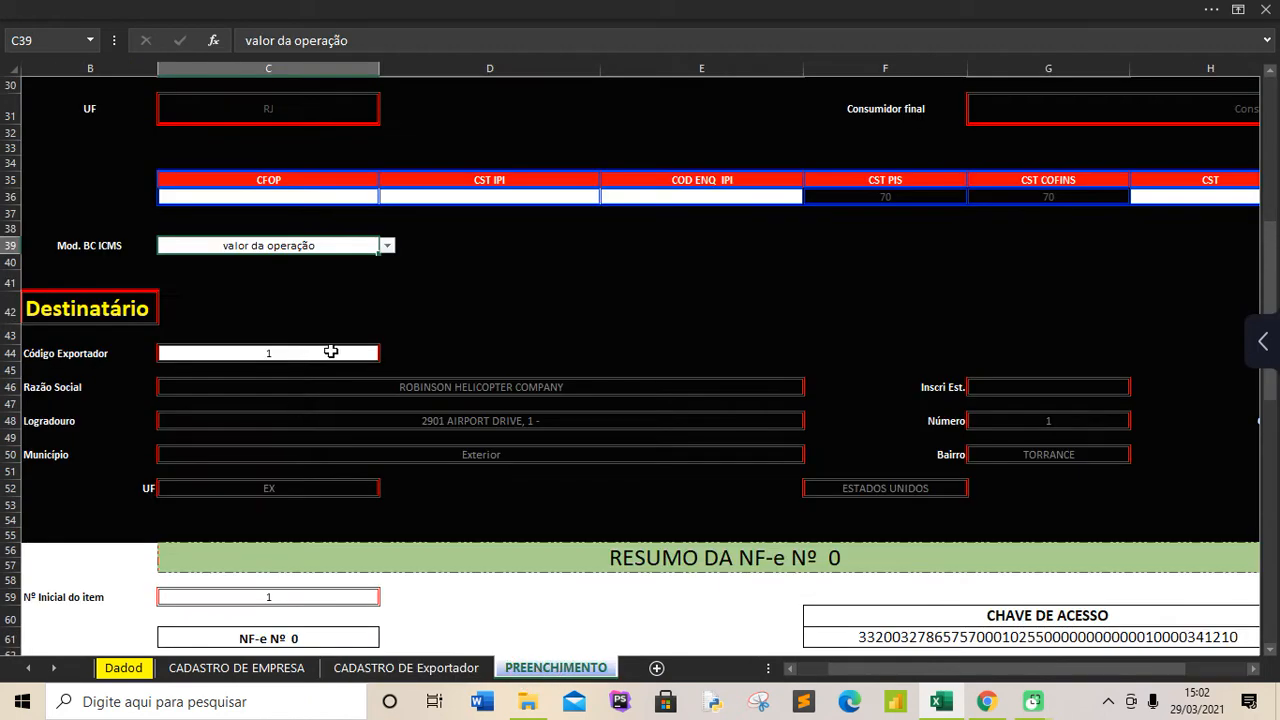
left_click(370, 354)
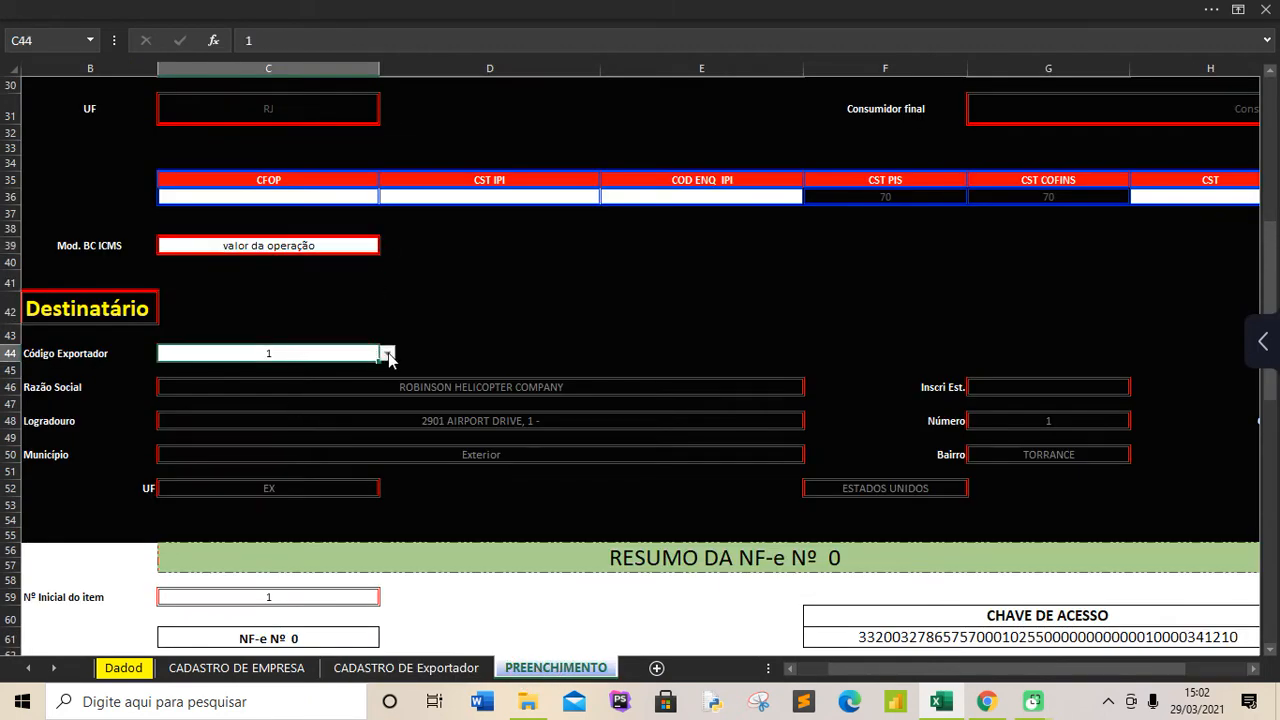
left_click(387, 354)
left_click(484, 301)
left_click_drag(1271, 289, 1271, 300)
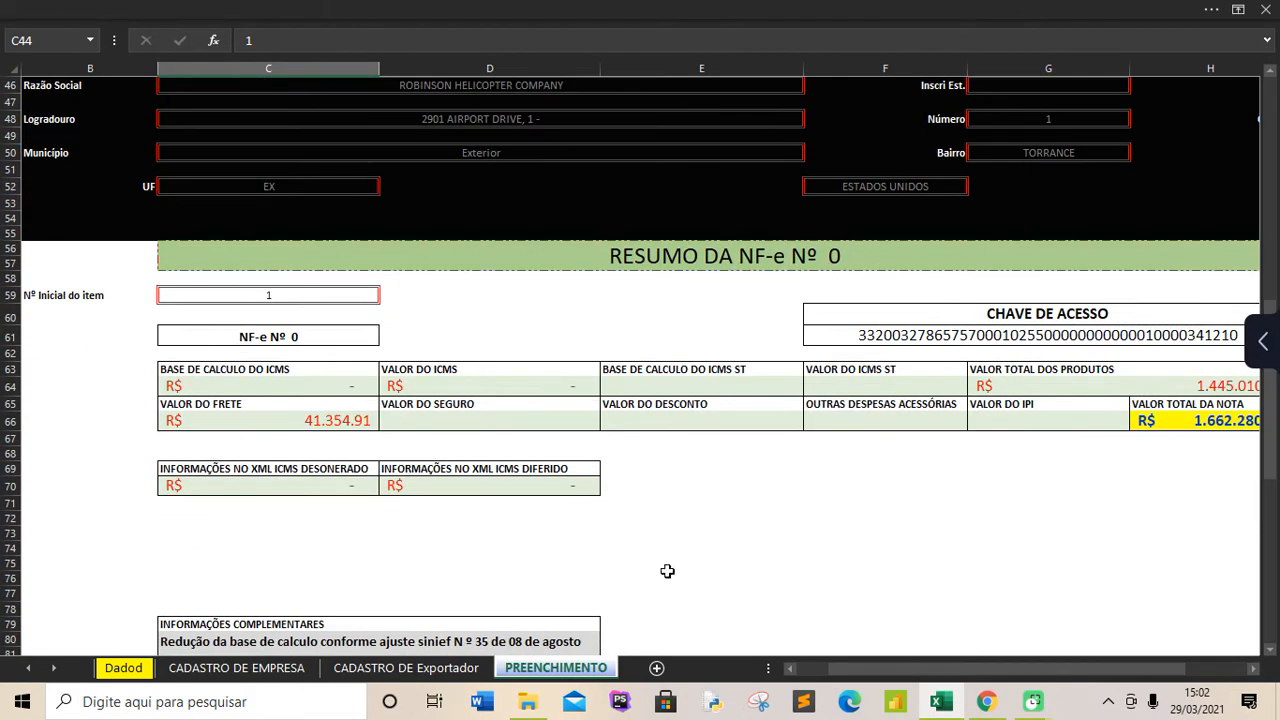
mouse_move(855, 675)
left_mouse_down()
mouse_move(880, 678)
mouse_move(853, 681)
left_mouse_up()
mouse_move(870, 666)
left_mouse_down()
mouse_move(860, 671)
mouse_move(908, 677)
mouse_move(866, 675)
left_mouse_up()
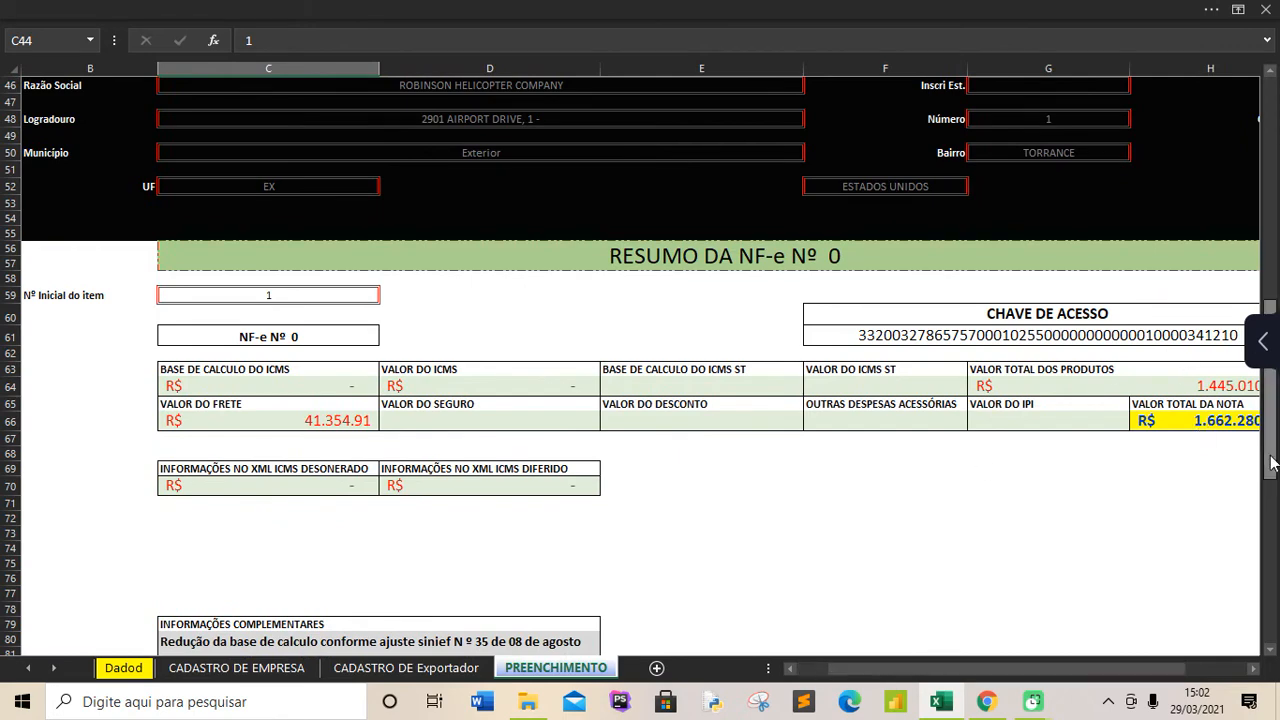
left_click_drag(1270, 460, 1277, 546)
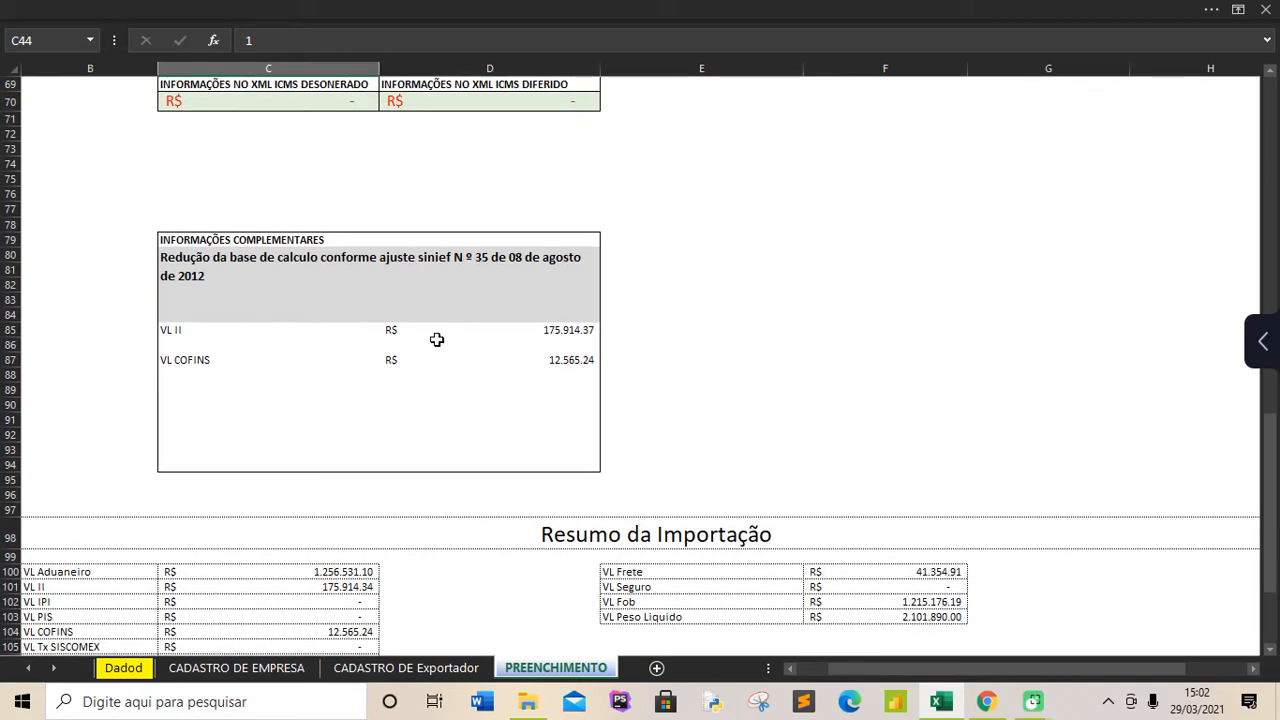
left_click(375, 290)
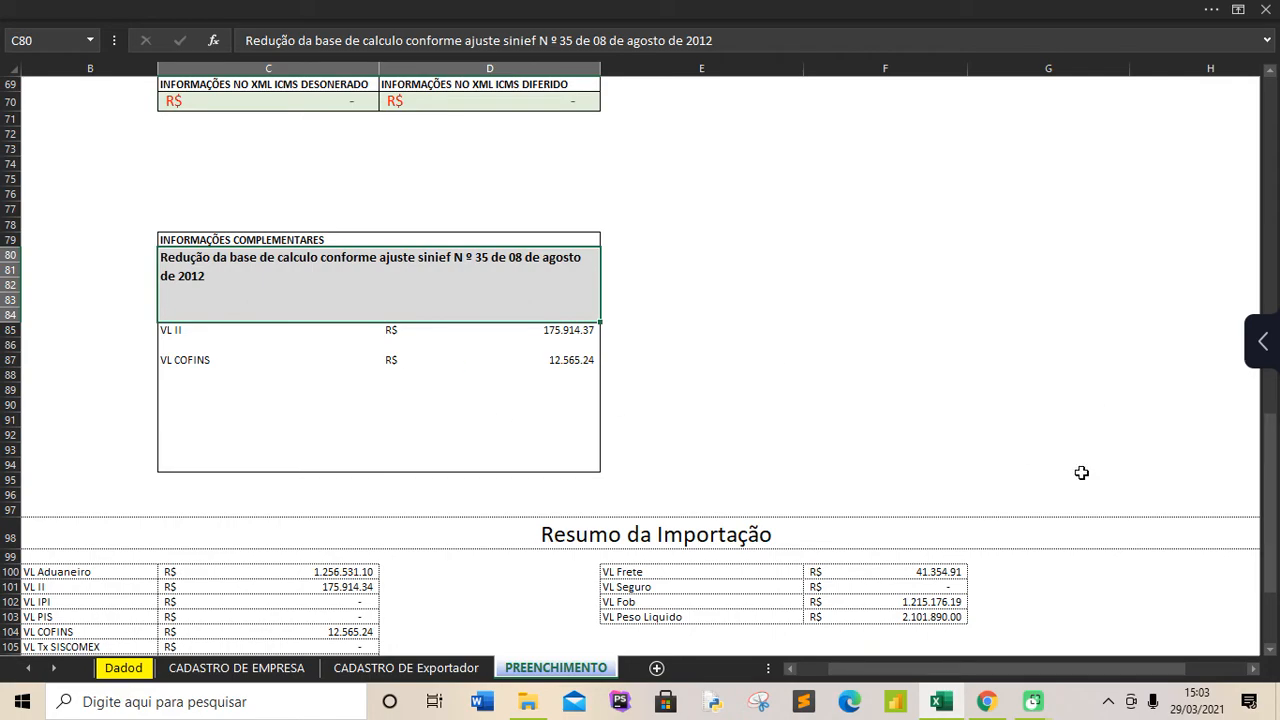
Step: Enter 214.50 as the VL Taxa Siscomex fee in cell E12
left_click_drag(1270, 548, 1270, 230)
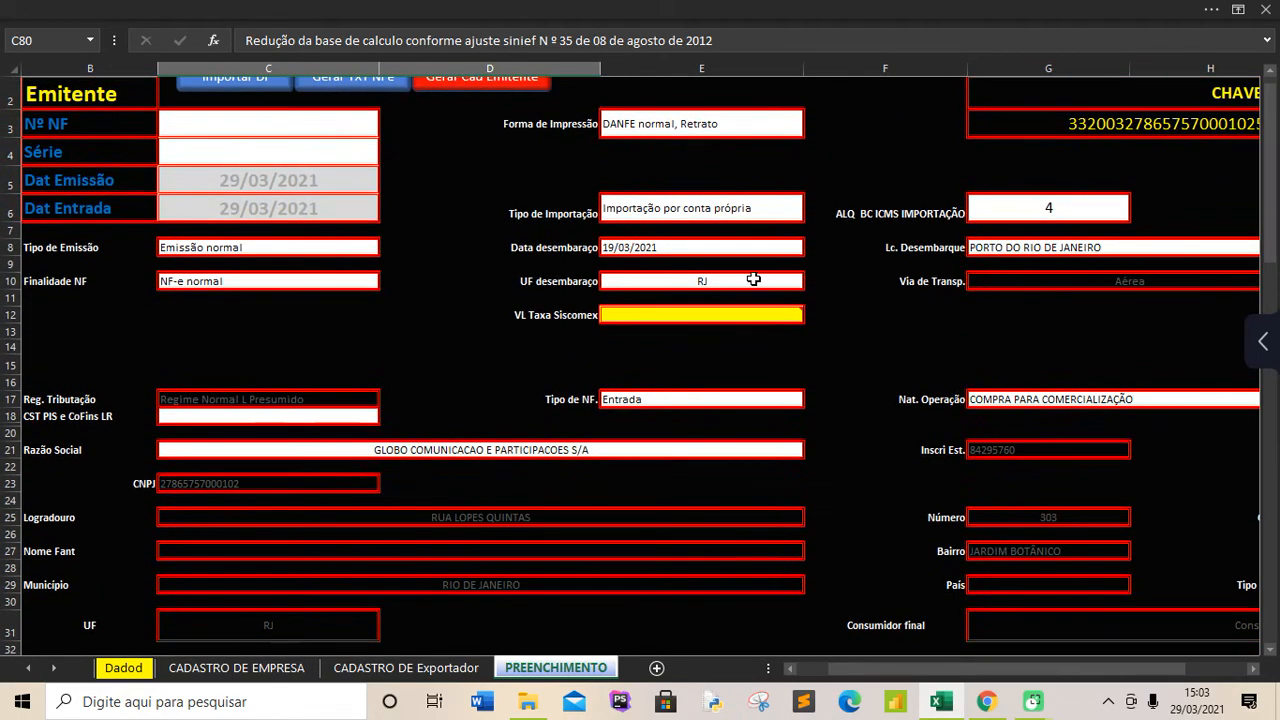
left_click(690, 314)
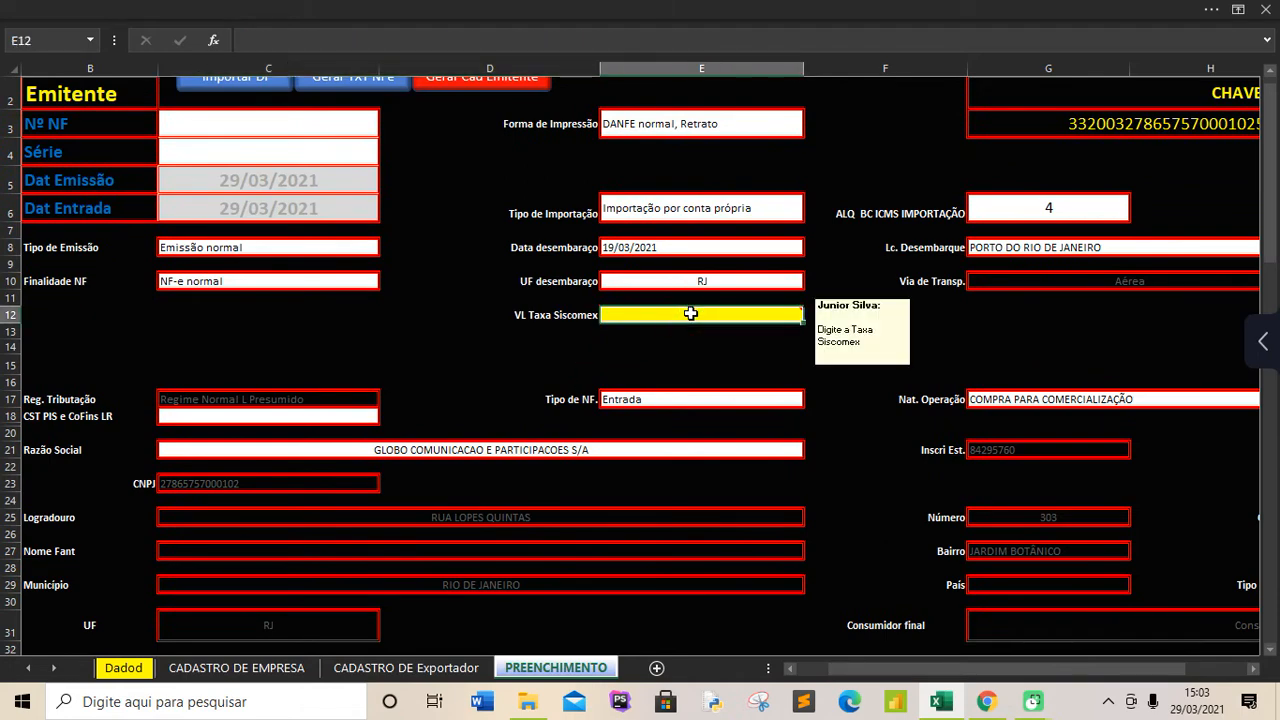
type("214.50")
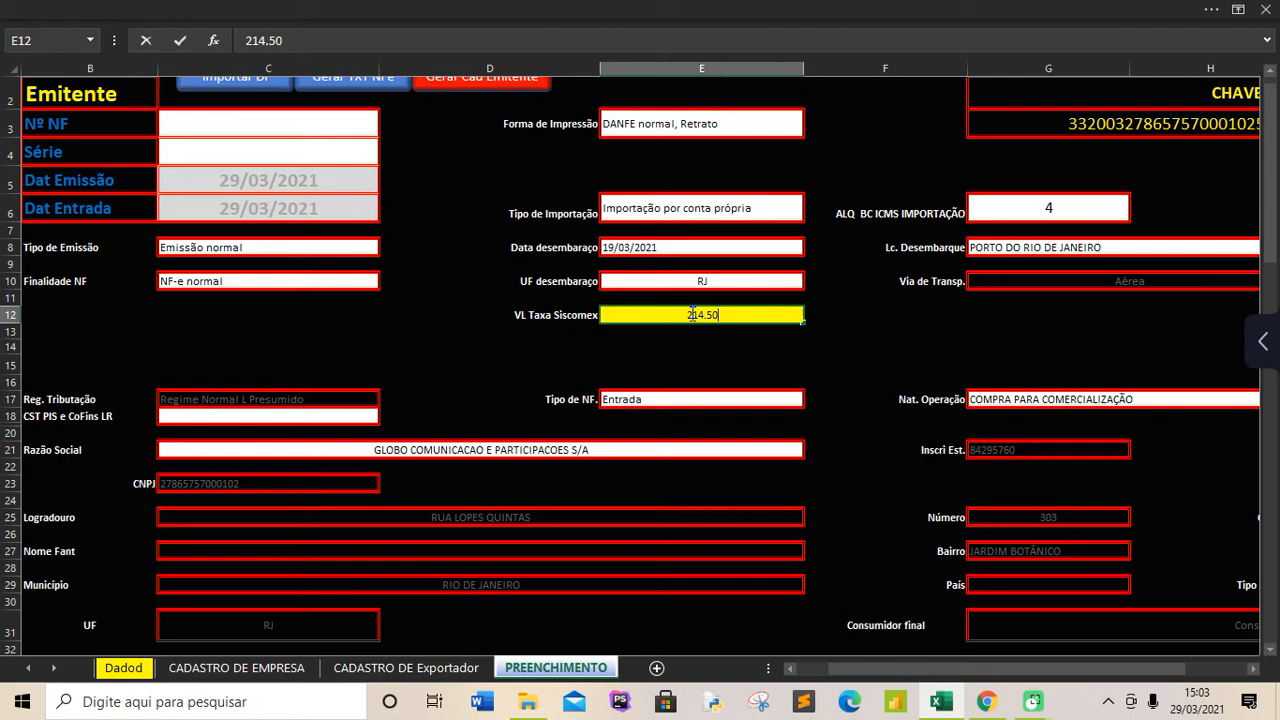
key("Return")
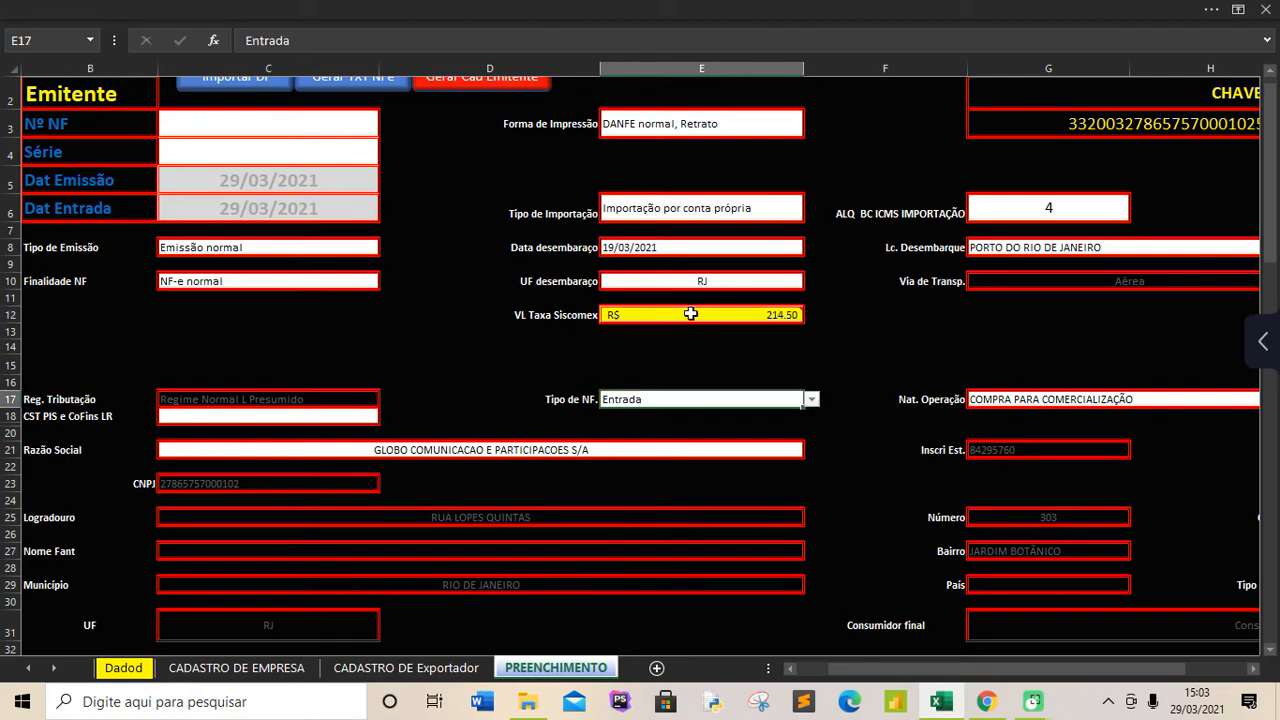
left_click_drag(1270, 237, 1270, 394)
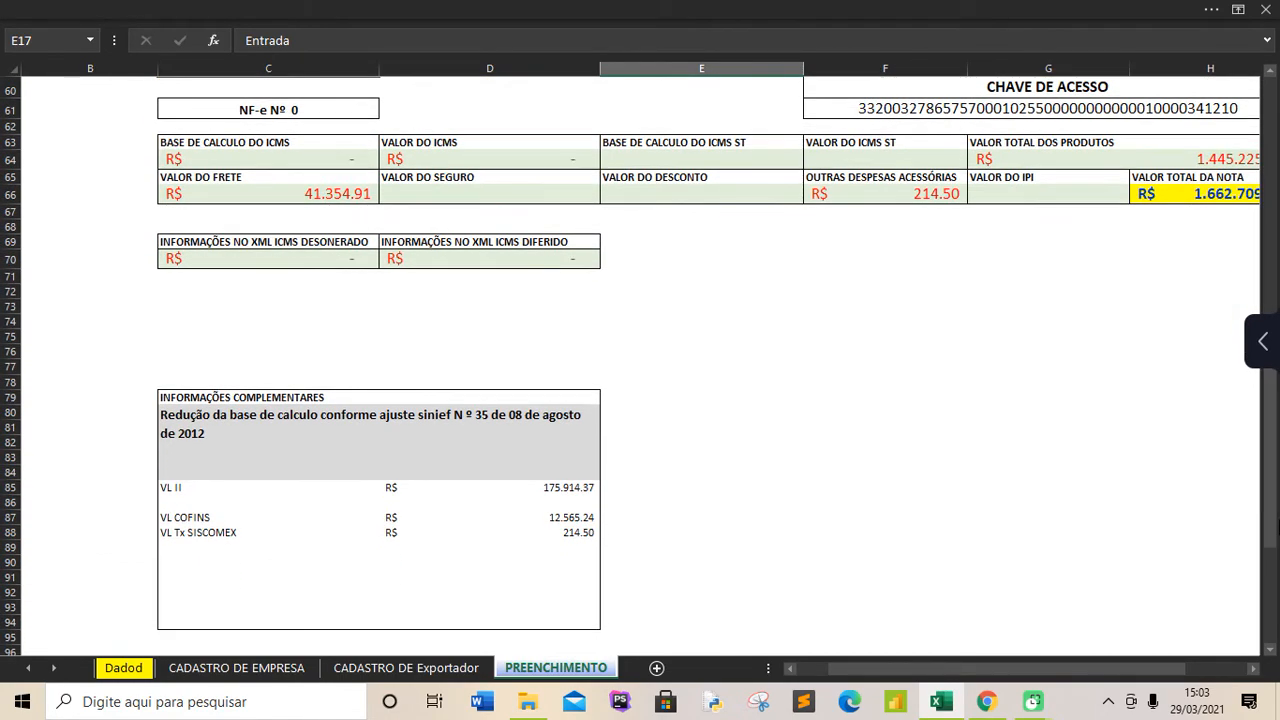
left_click_drag(1268, 503, 1246, 146)
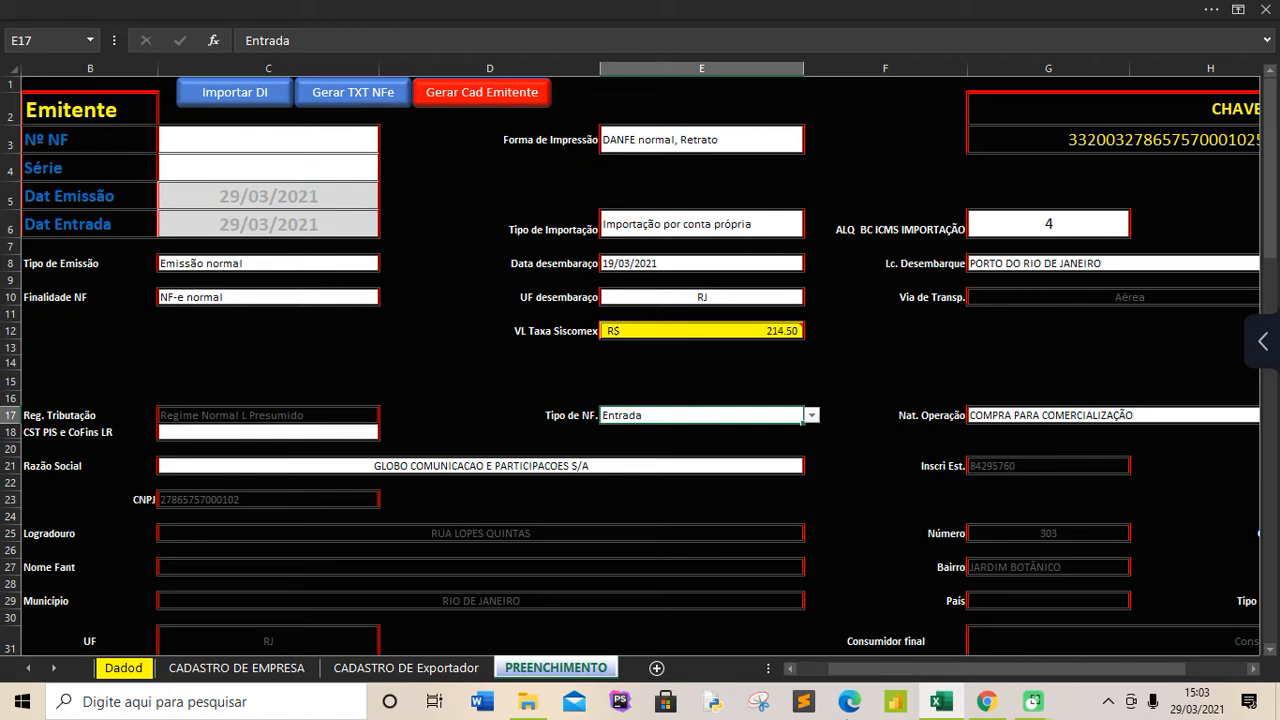
left_click_drag(868, 680, 928, 679)
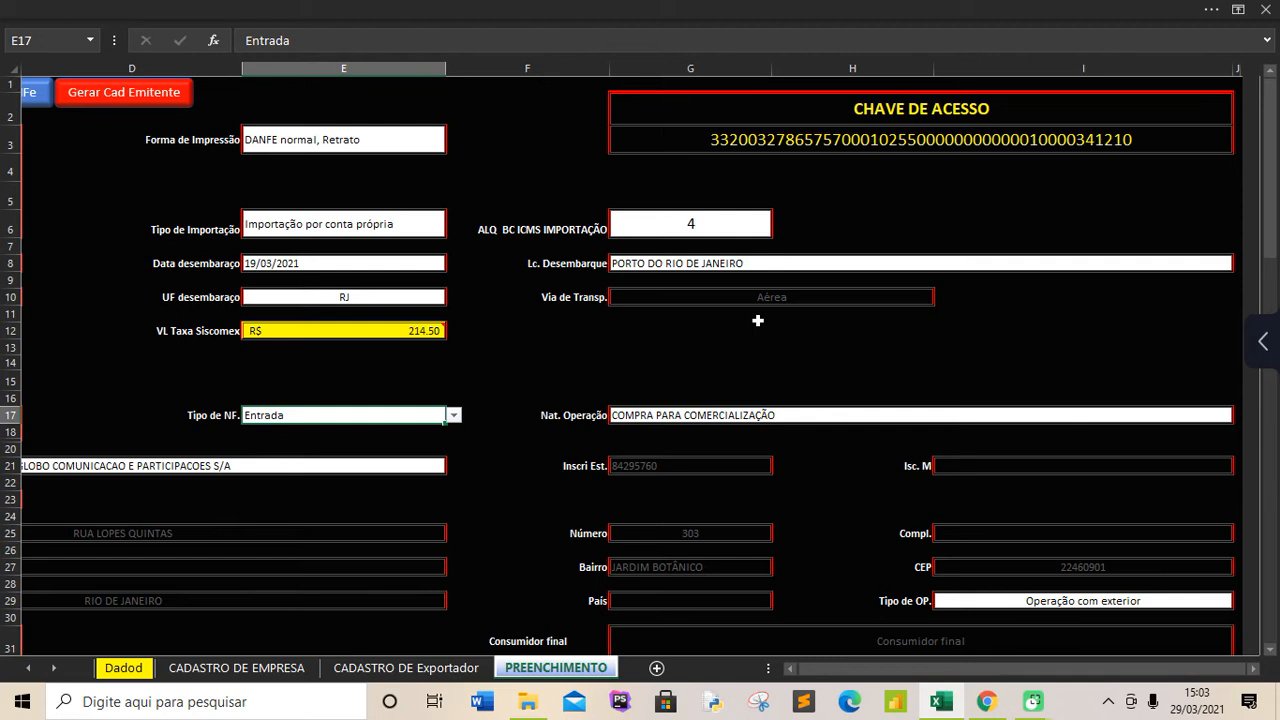
left_click(725, 315)
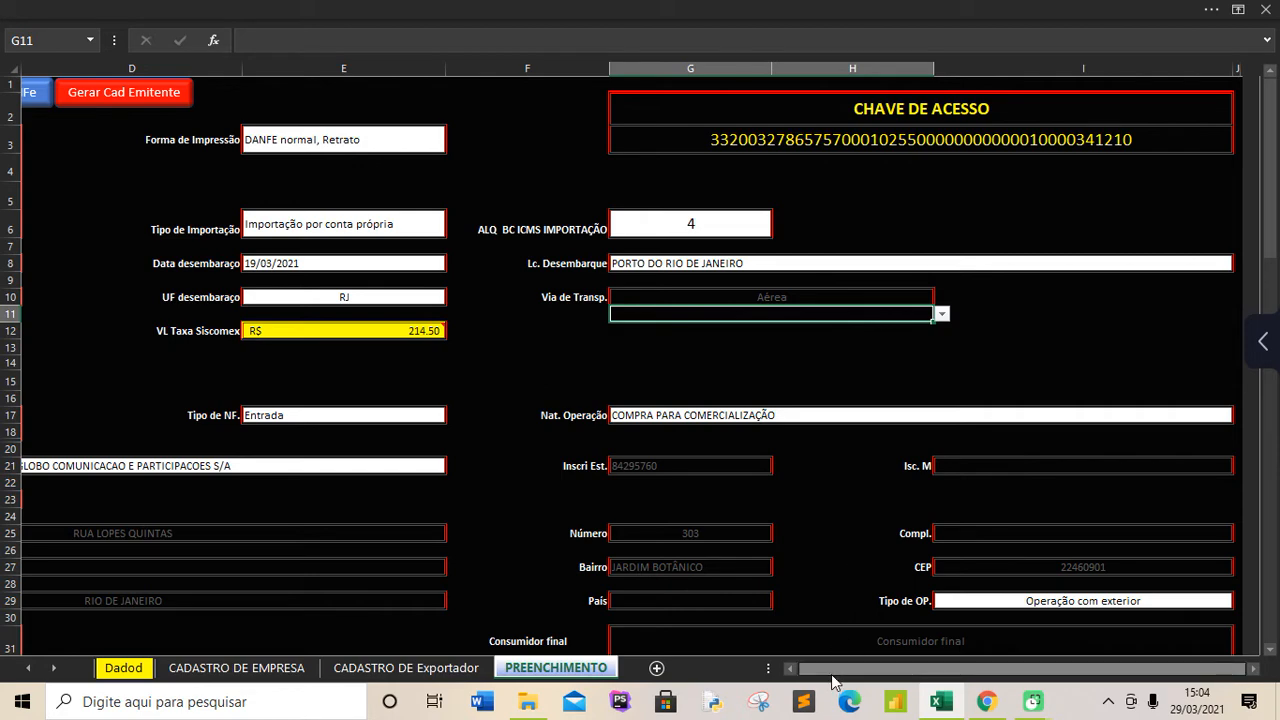
left_click_drag(826, 681, 817, 681)
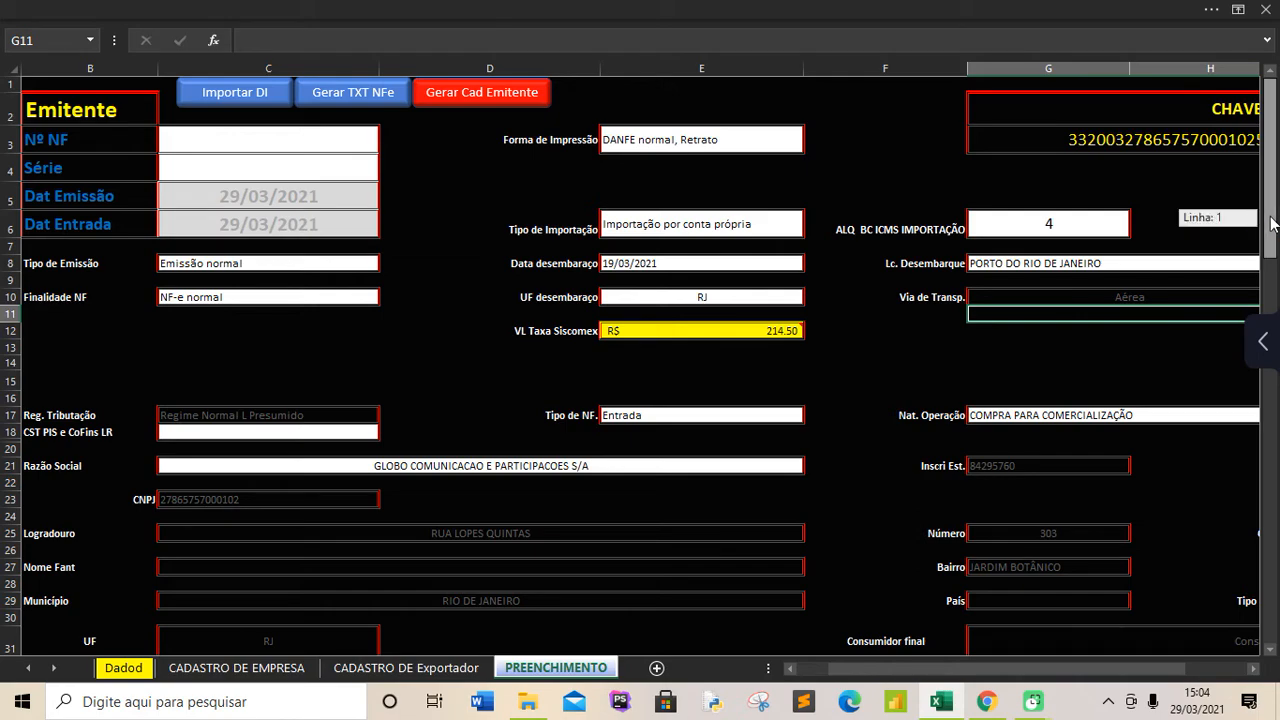
left_click_drag(1272, 225, 1274, 445)
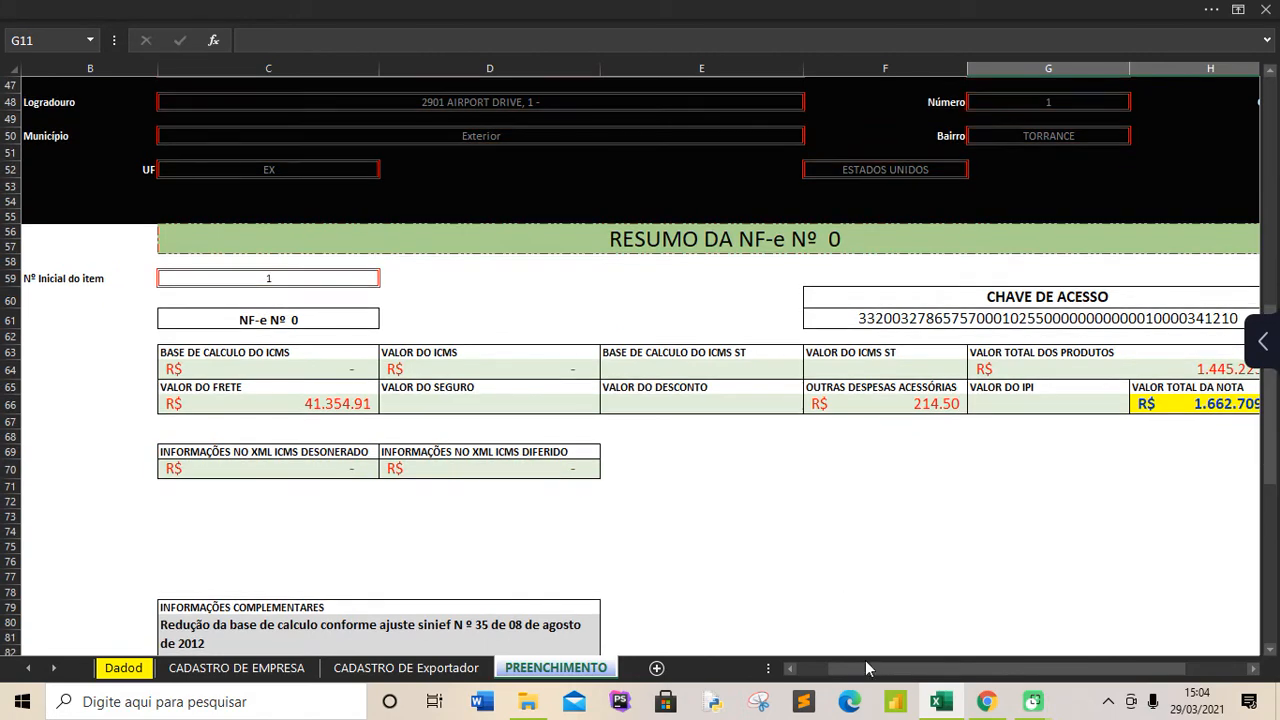
left_click_drag(845, 669, 806, 676)
left_click_drag(1273, 430, 1277, 618)
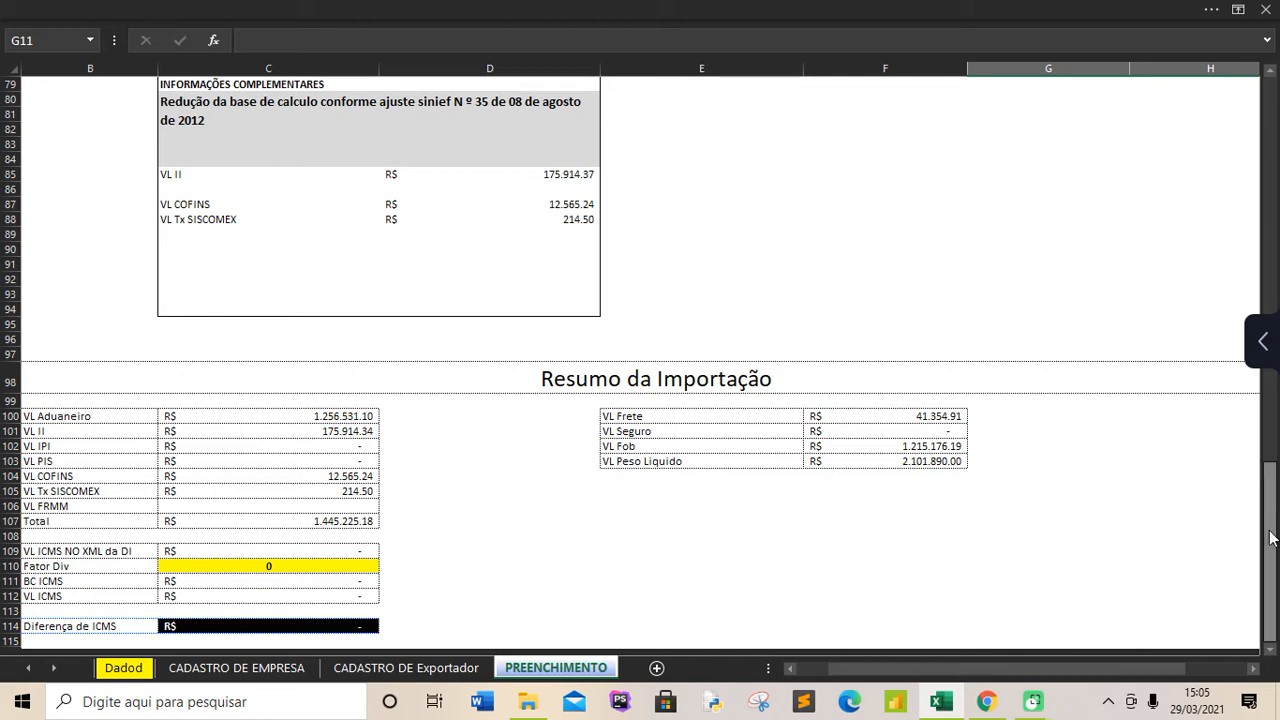
left_click_drag(1273, 538, 1273, 138)
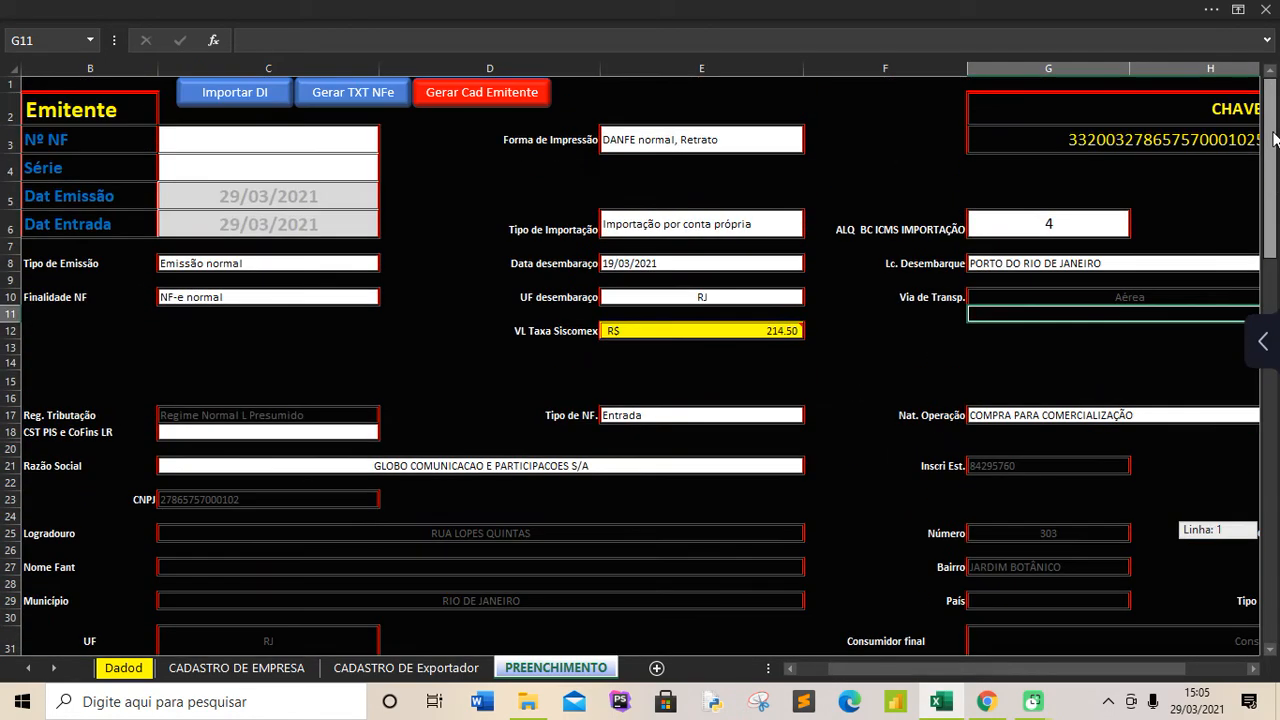
left_click(115, 668)
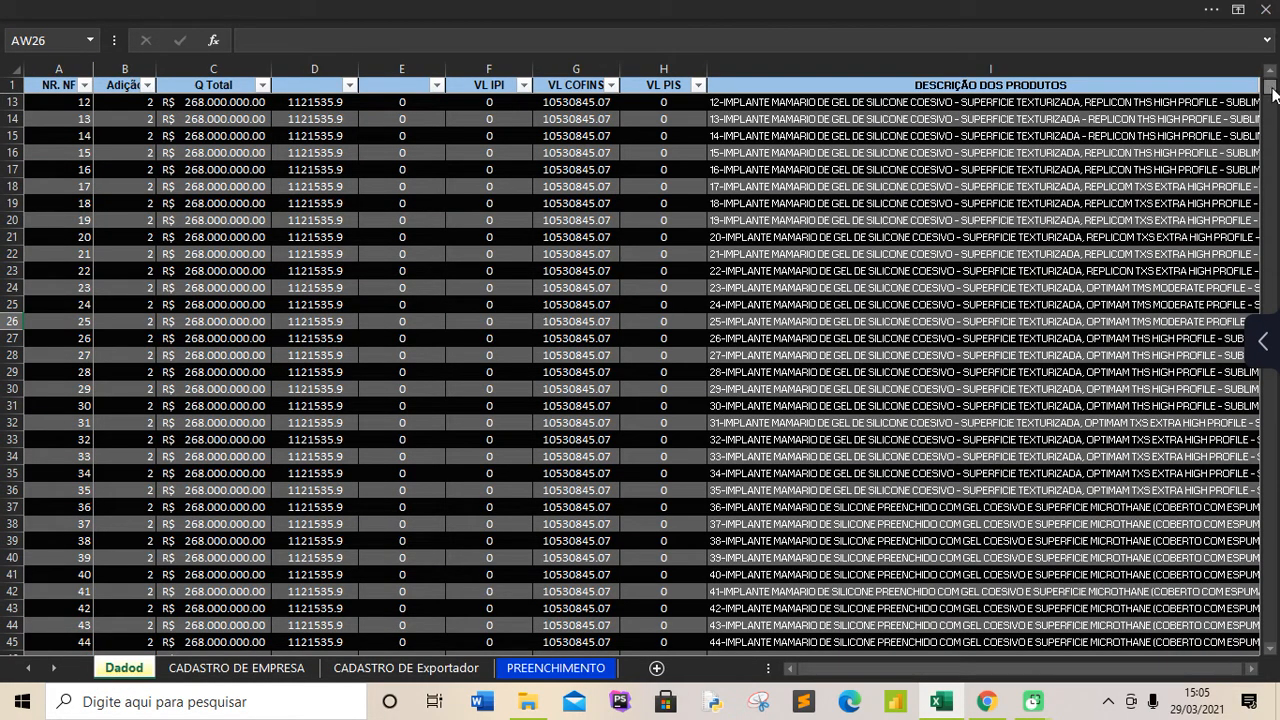
left_click_drag(1273, 93, 1273, 80)
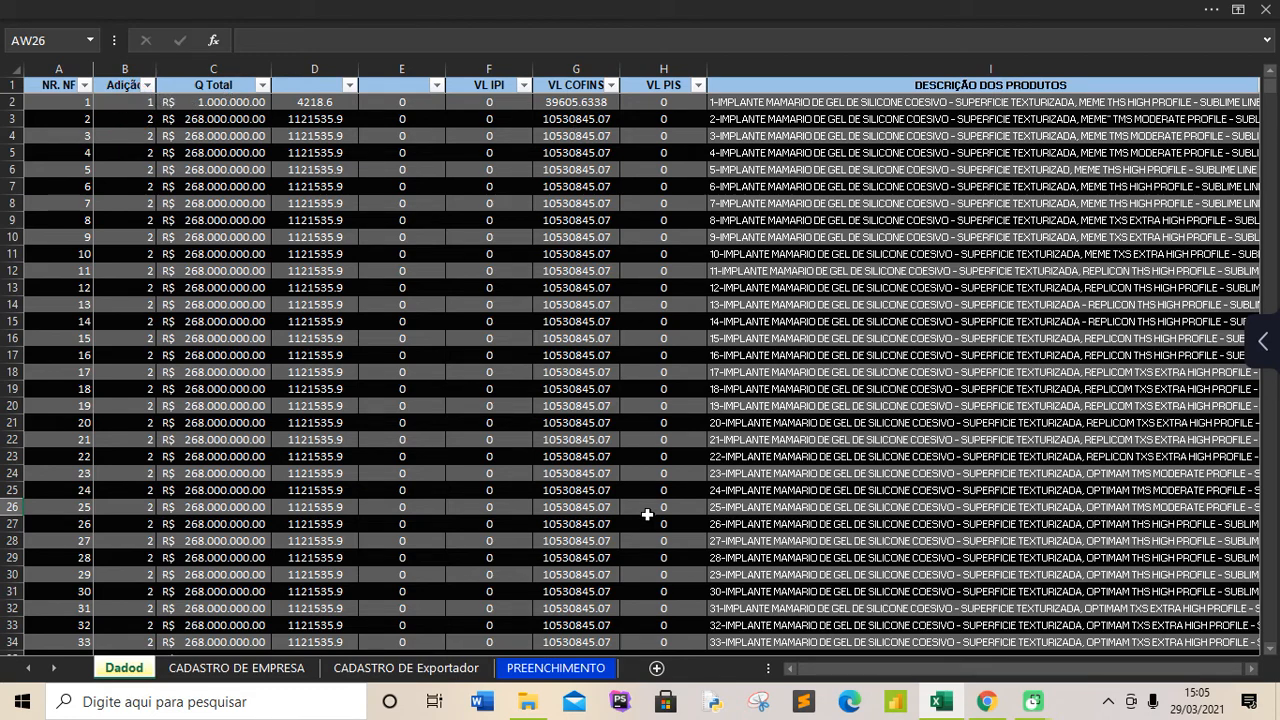
left_click_drag(816, 680, 776, 668)
left_click(550, 669)
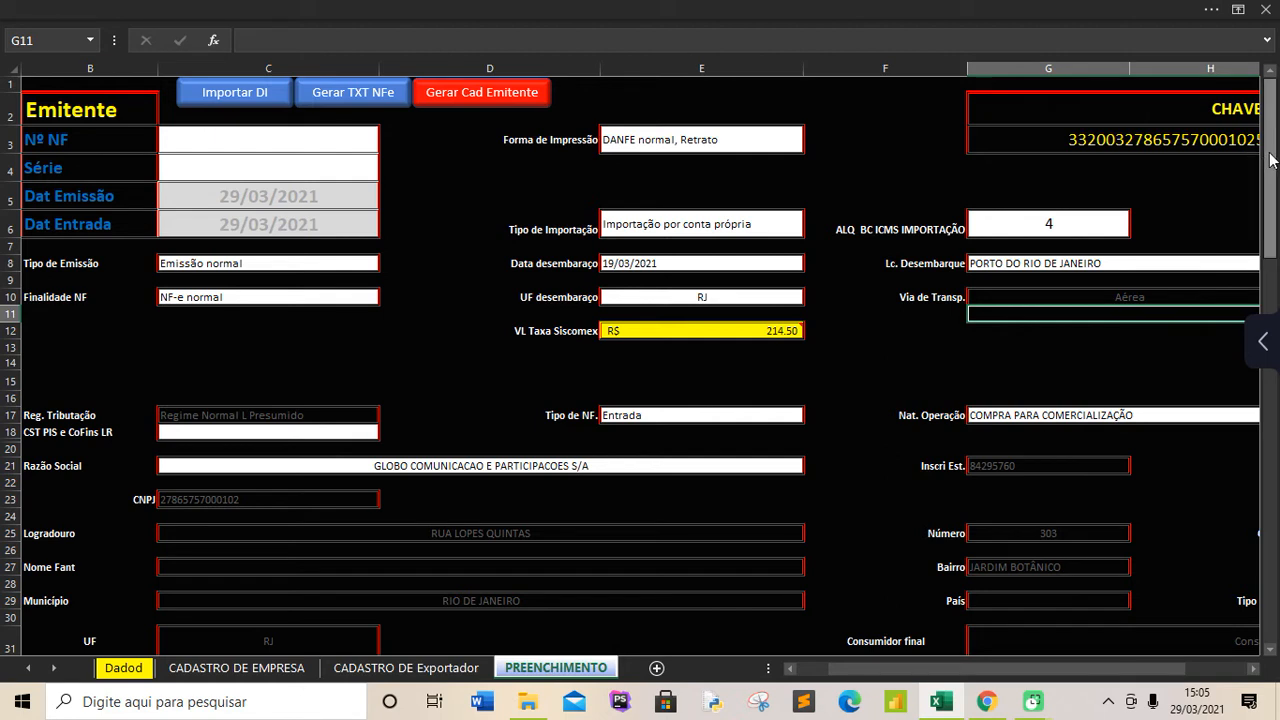
Step: Import DI file 2101813121.xml from the XML DI folder and dismiss the success message
left_click(240, 93)
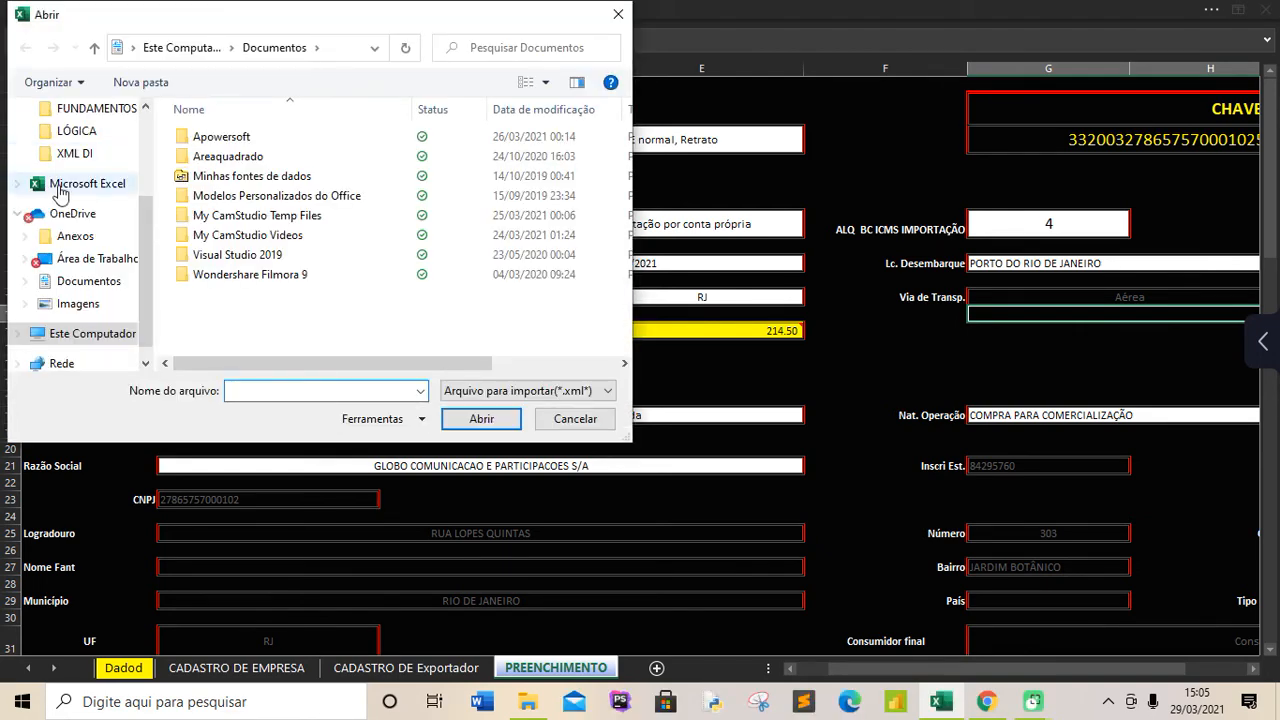
left_click(71, 157)
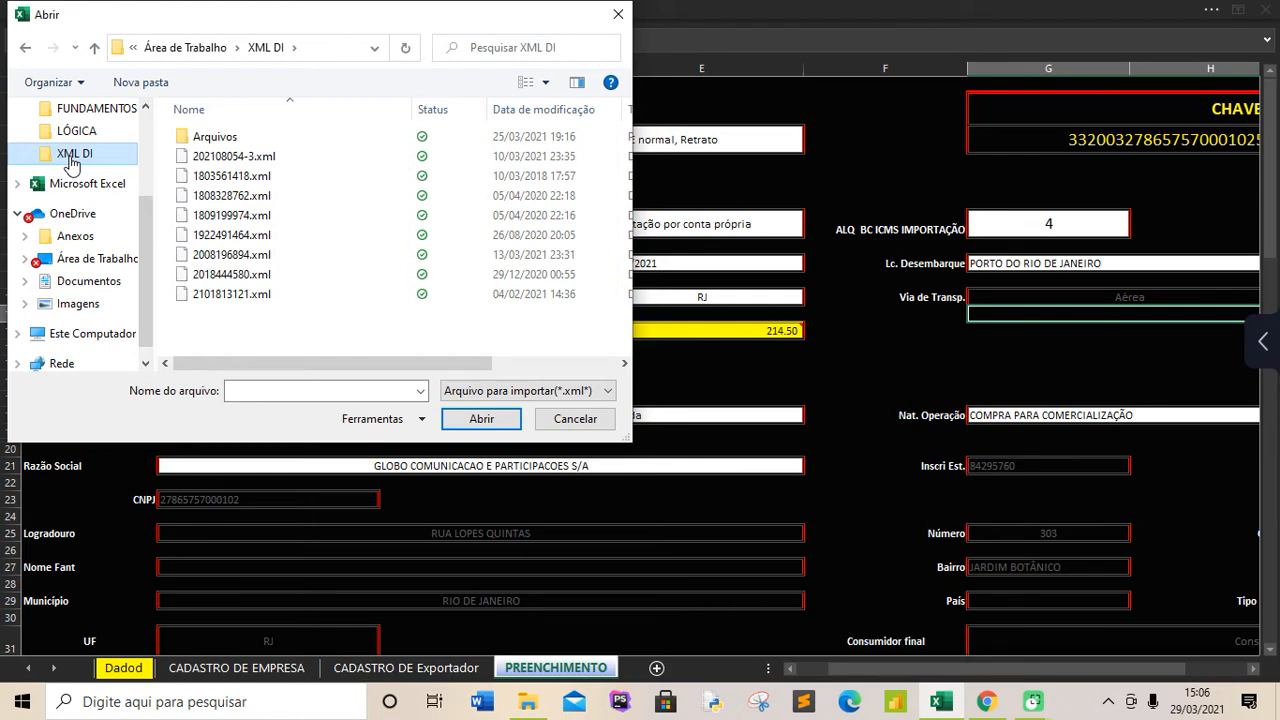
left_click(224, 299)
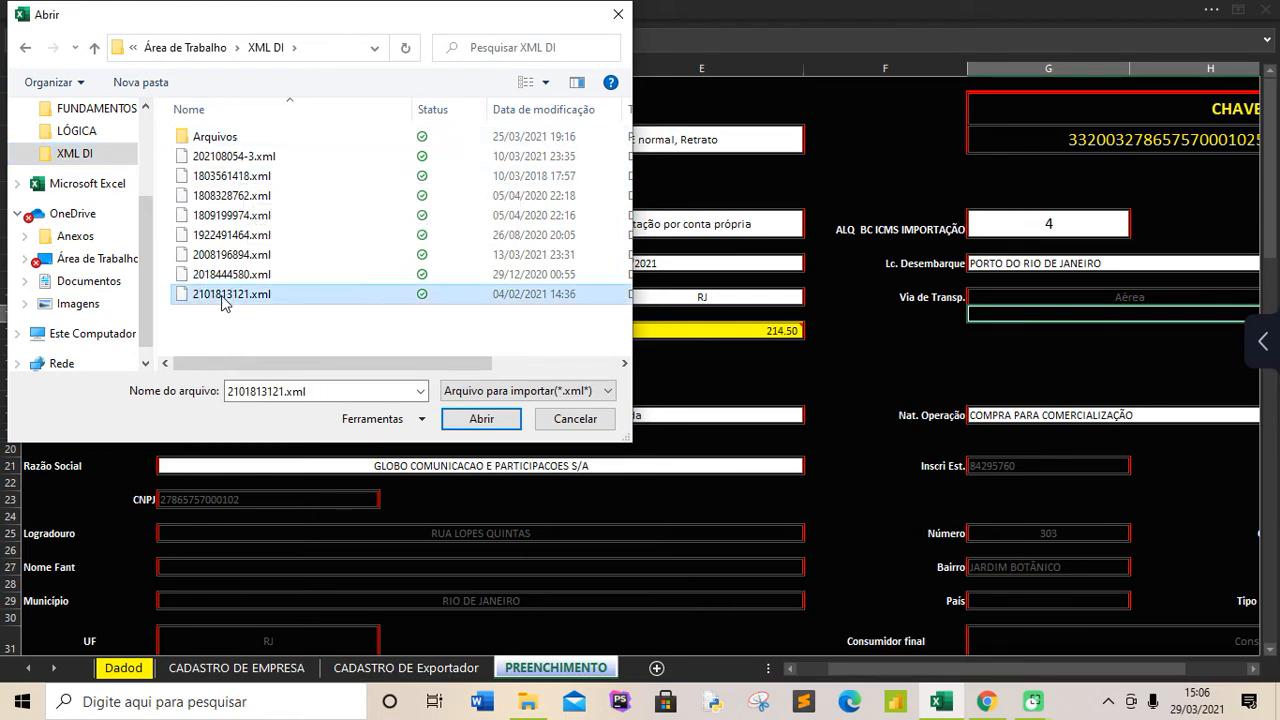
left_click(475, 417)
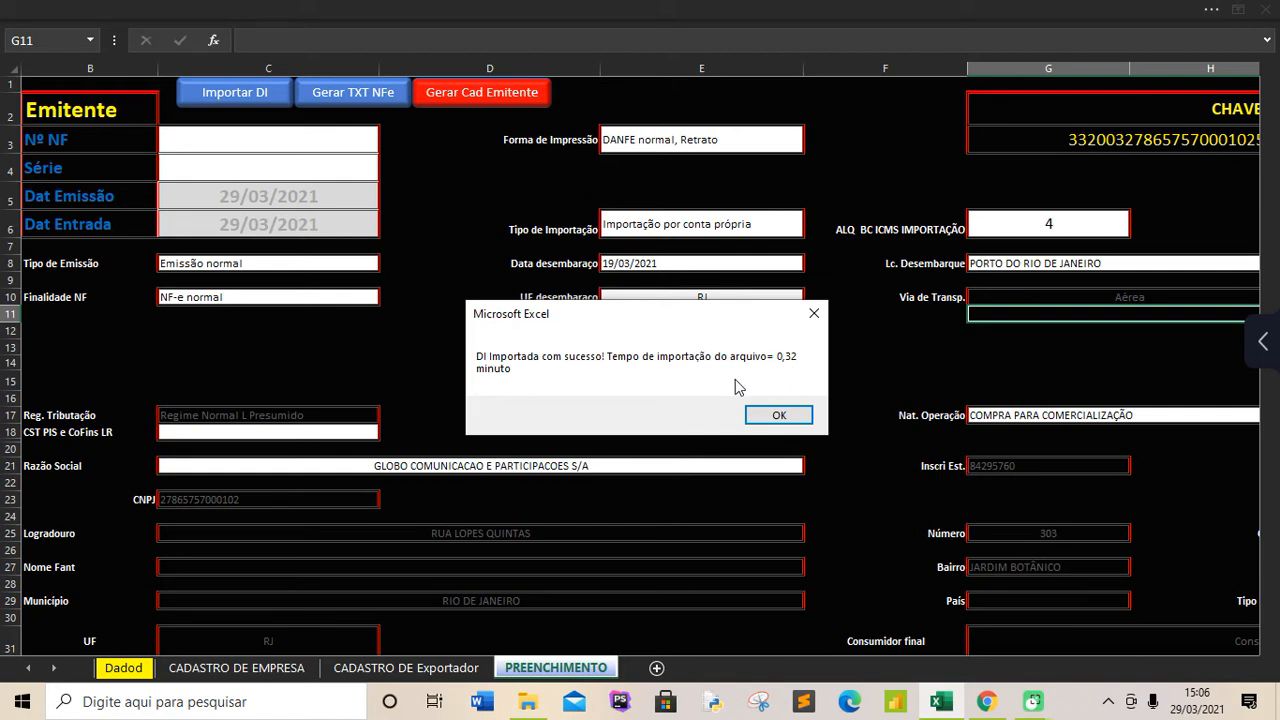
left_click(779, 416)
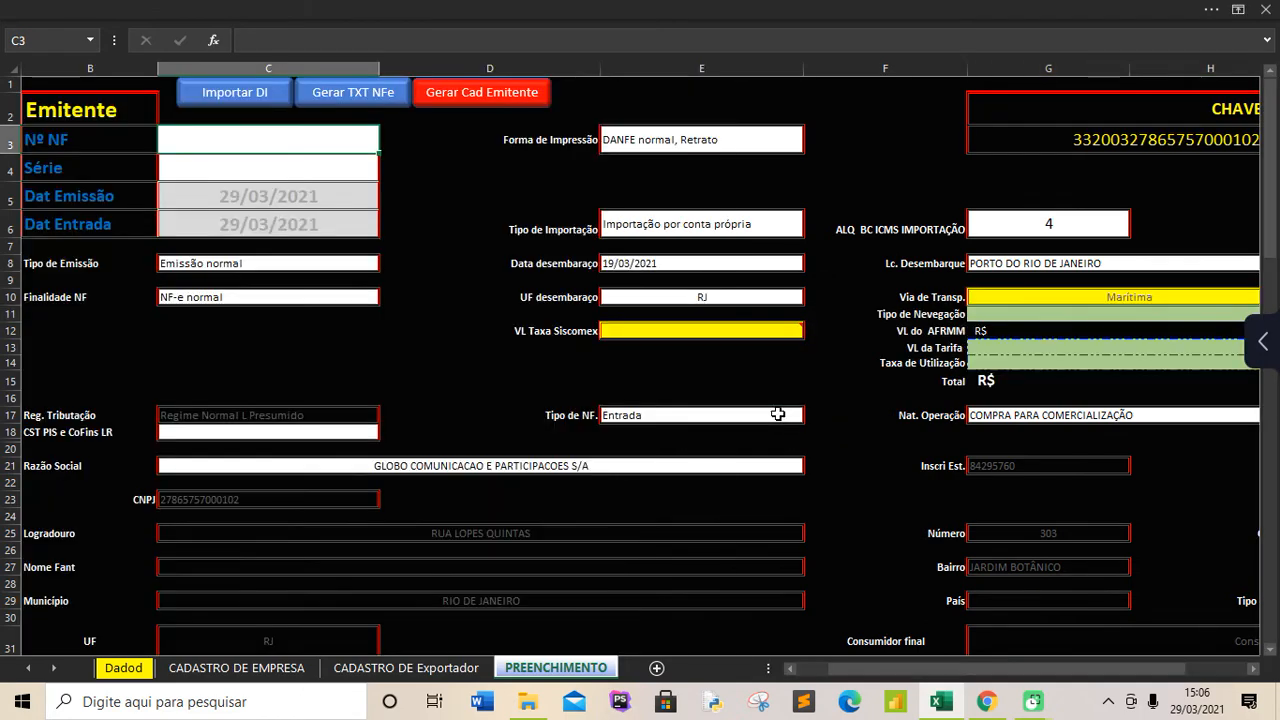
left_click(114, 672)
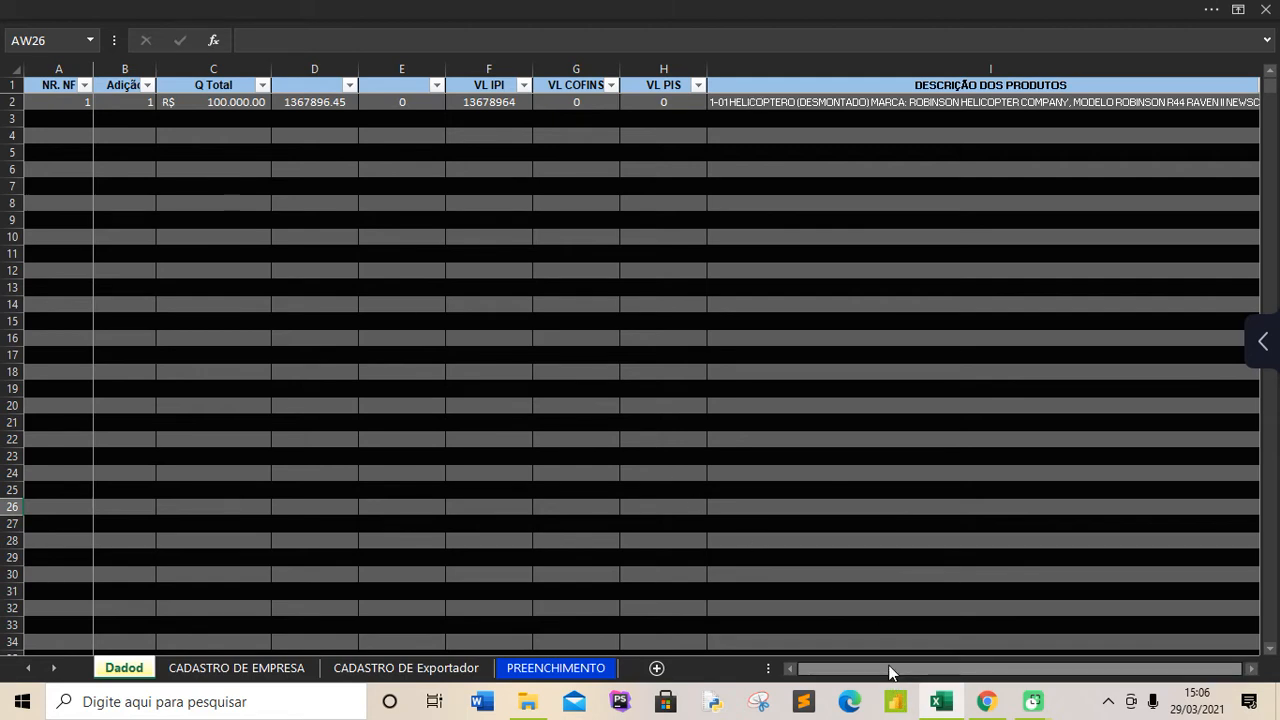
mouse_move(889, 672)
left_mouse_down()
mouse_move(949, 677)
mouse_move(895, 680)
left_mouse_up()
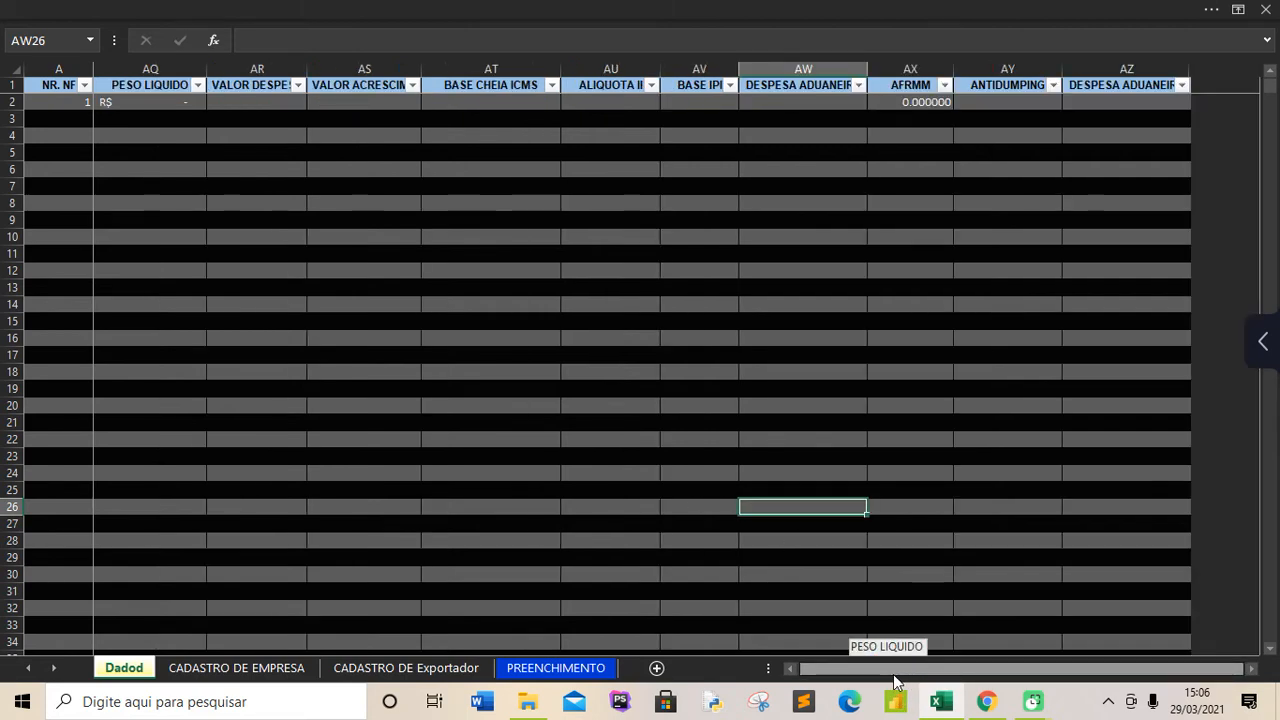
left_click(538, 672)
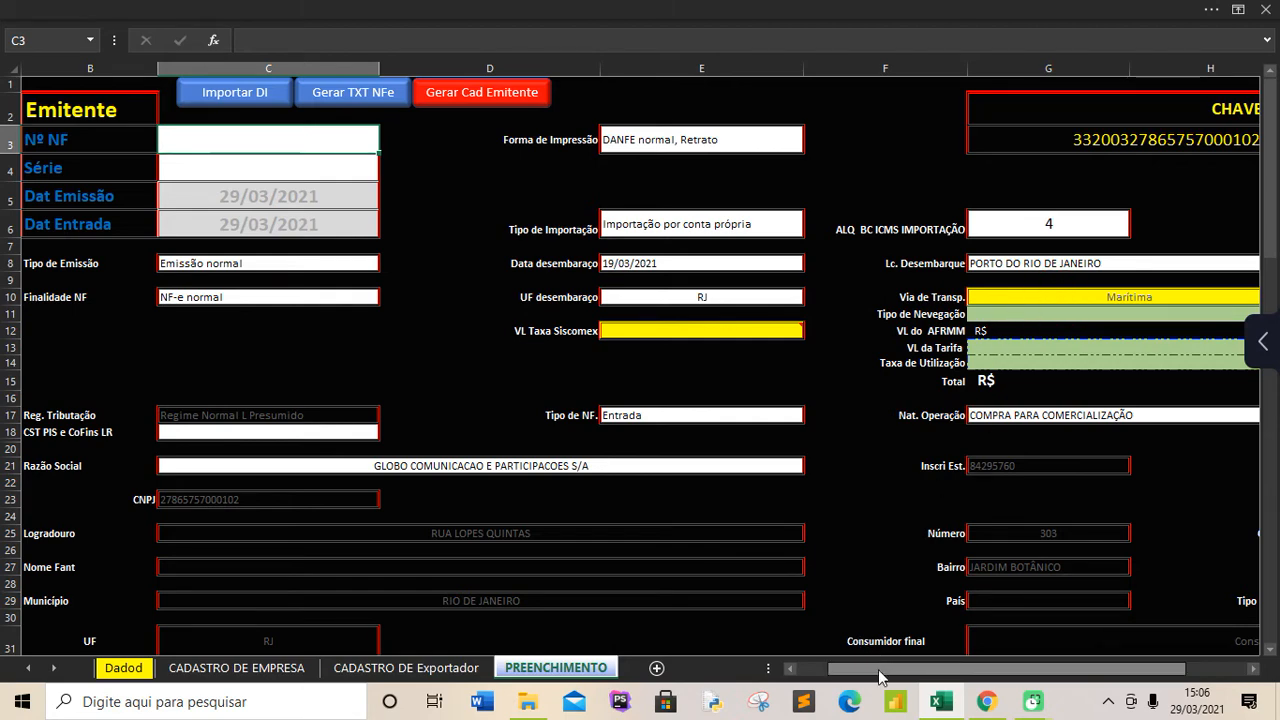
left_click_drag(879, 677, 922, 677)
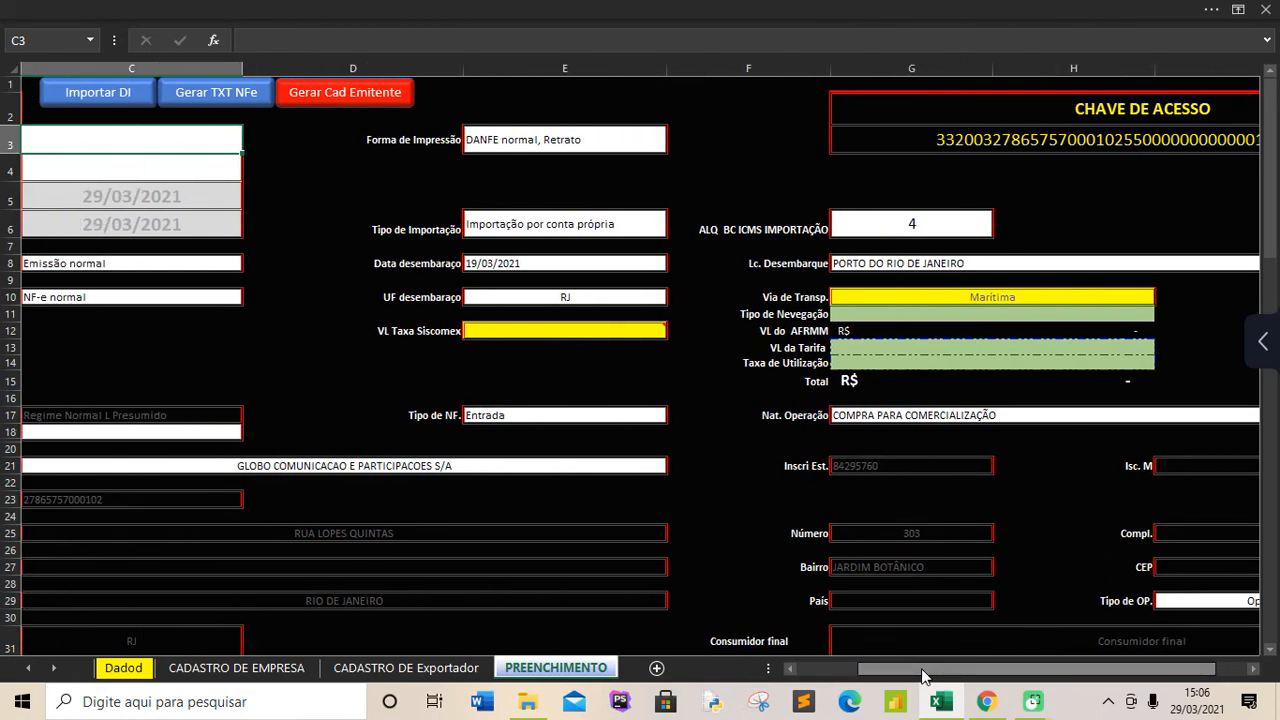
Step: Set the Tipo de Navegação to Navegação de longo curso
left_click(1077, 313)
left_click(1163, 315)
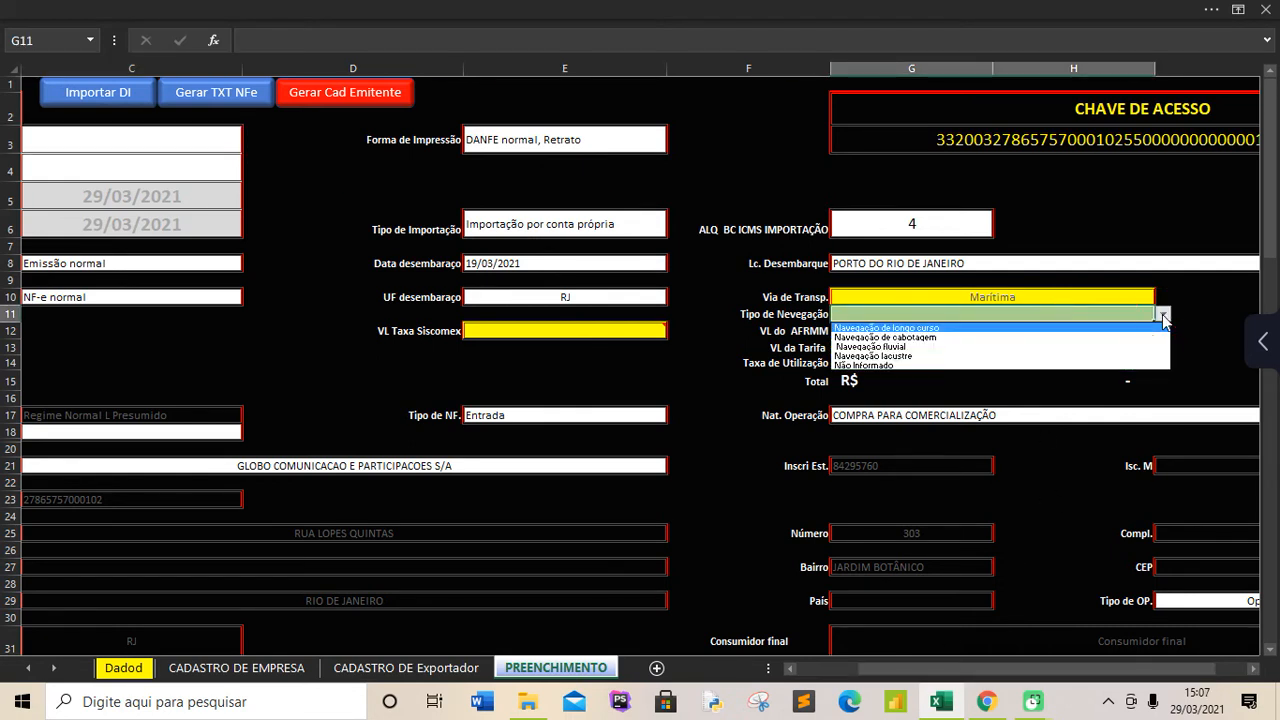
left_click(937, 328)
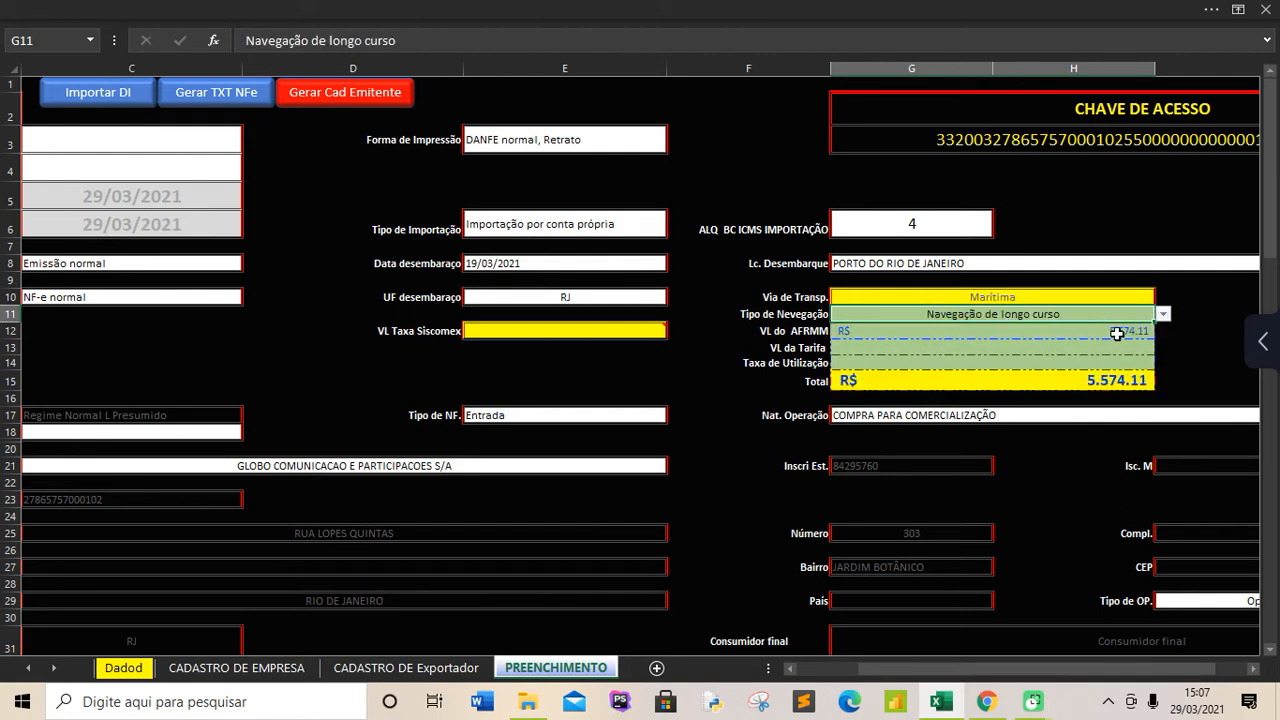
Step: Enter tariff 20 and usage fee 1.20, bringing the AFRMM total to R$ 5,595.31
left_click(1042, 347)
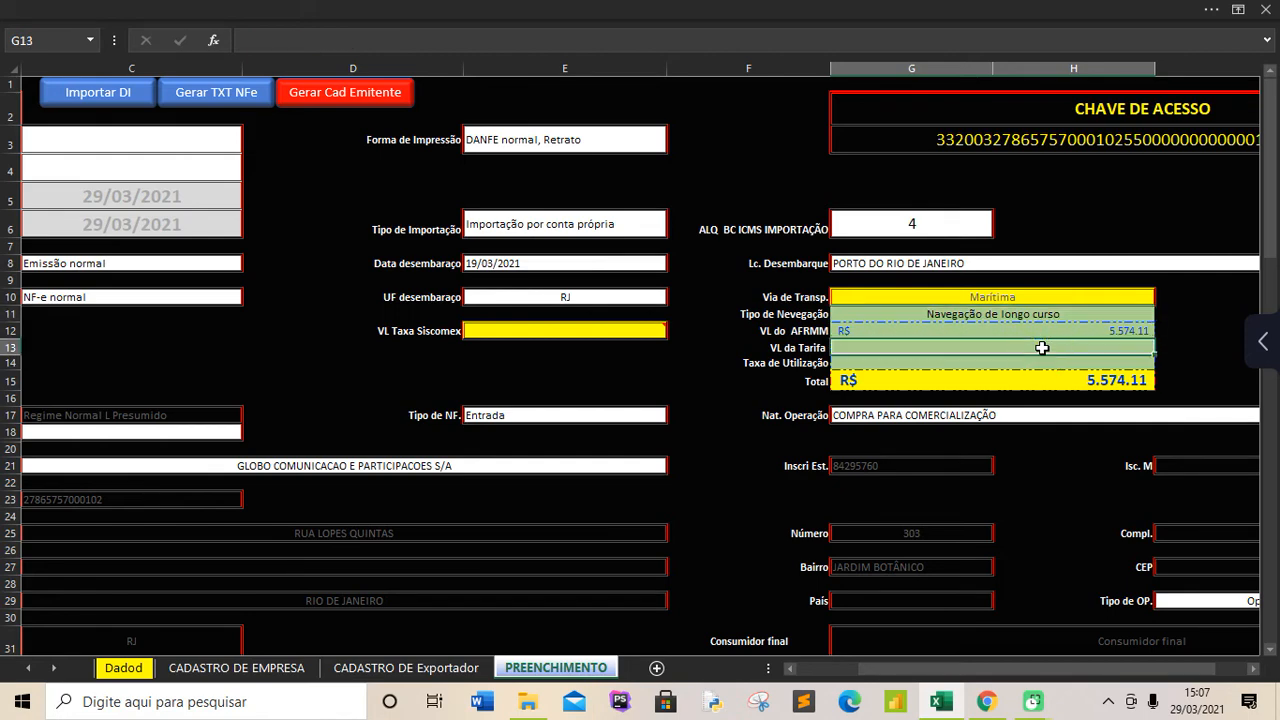
type("20")
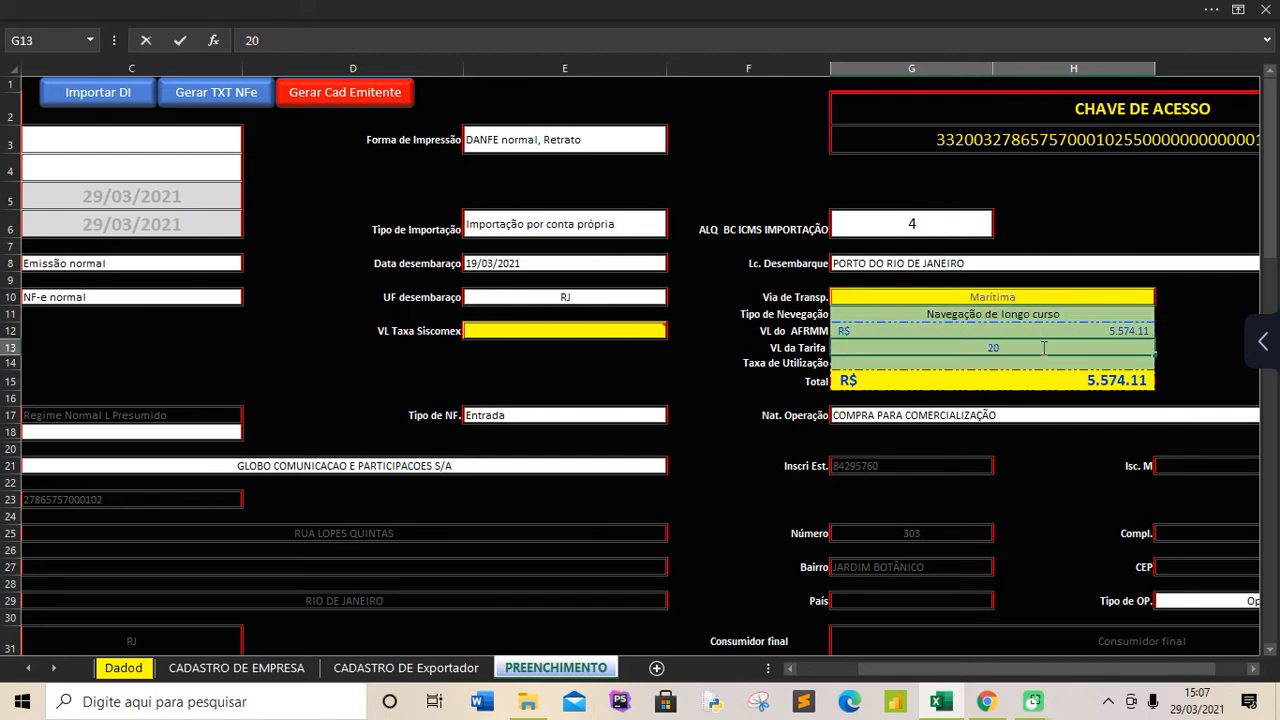
key("Return")
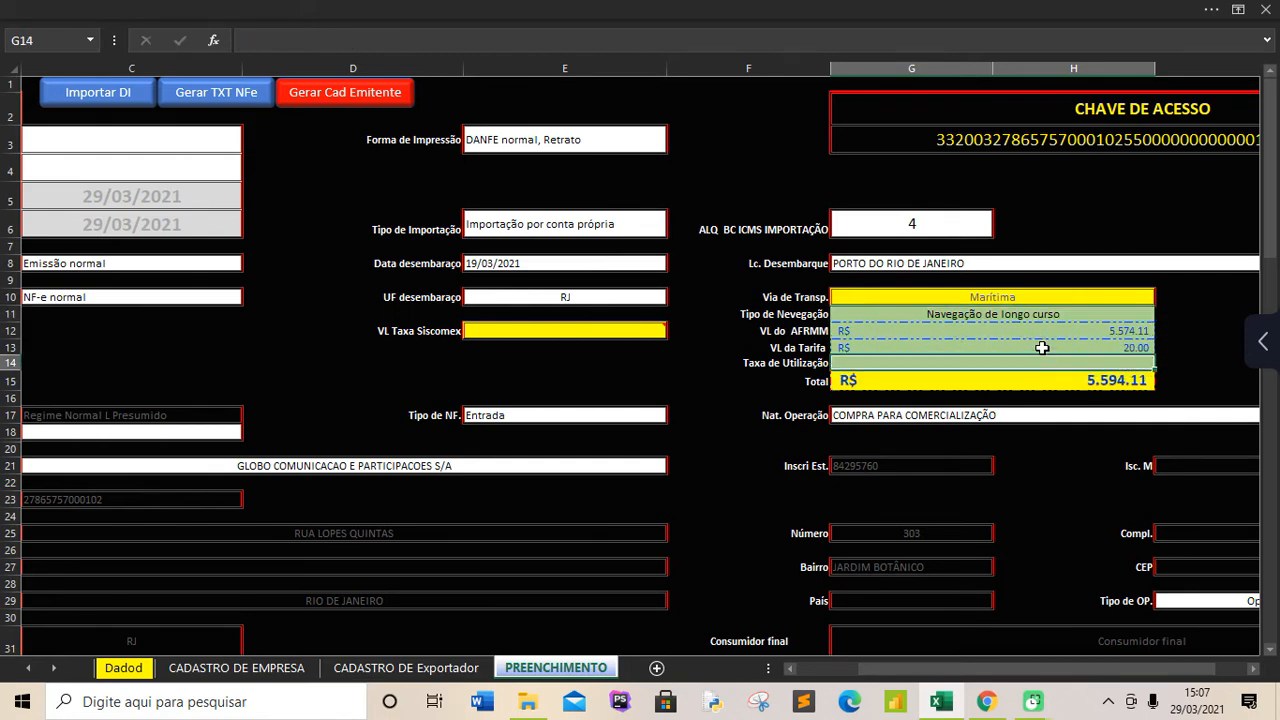
type("1.20")
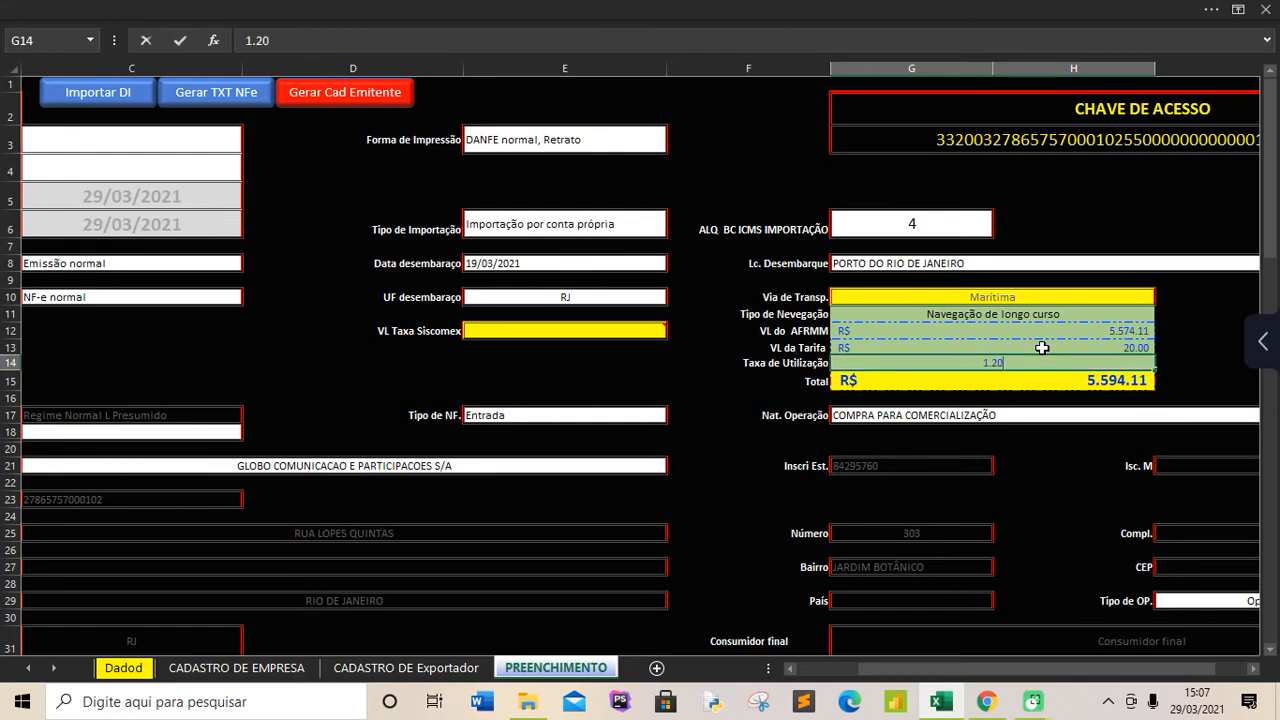
key("Return")
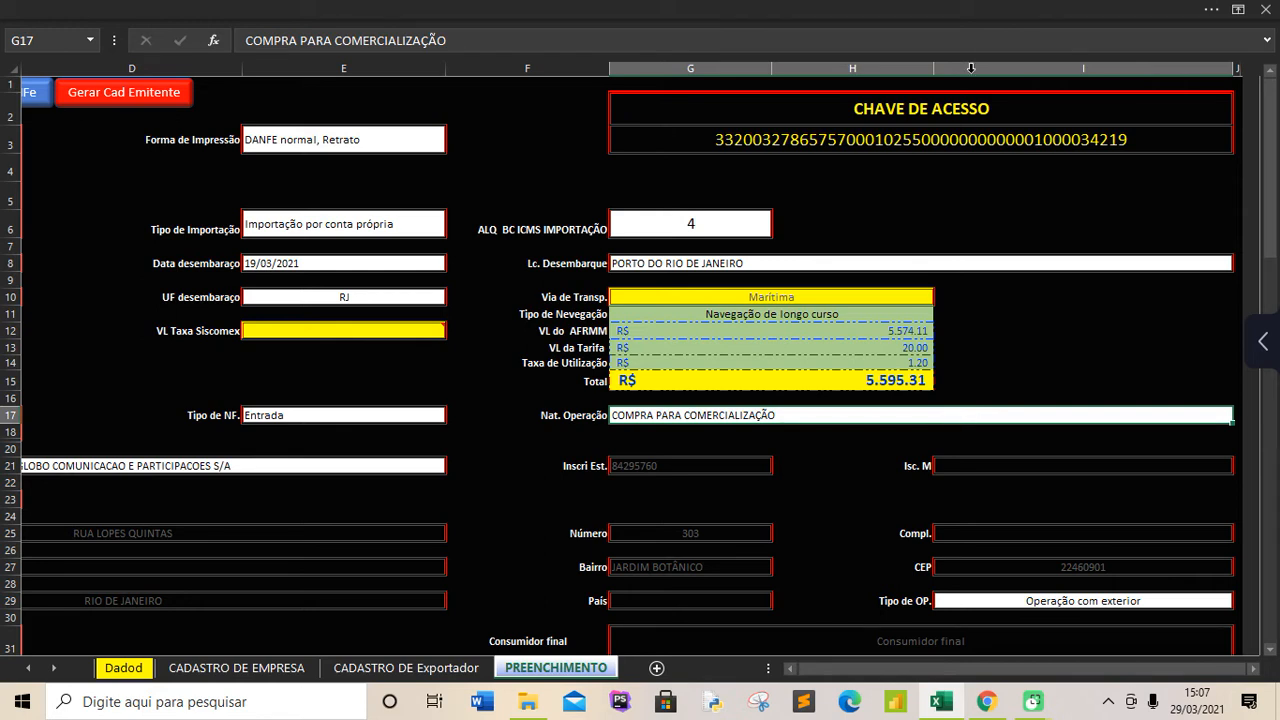
left_click(1273, 248)
left_click_drag(1273, 248, 1273, 460)
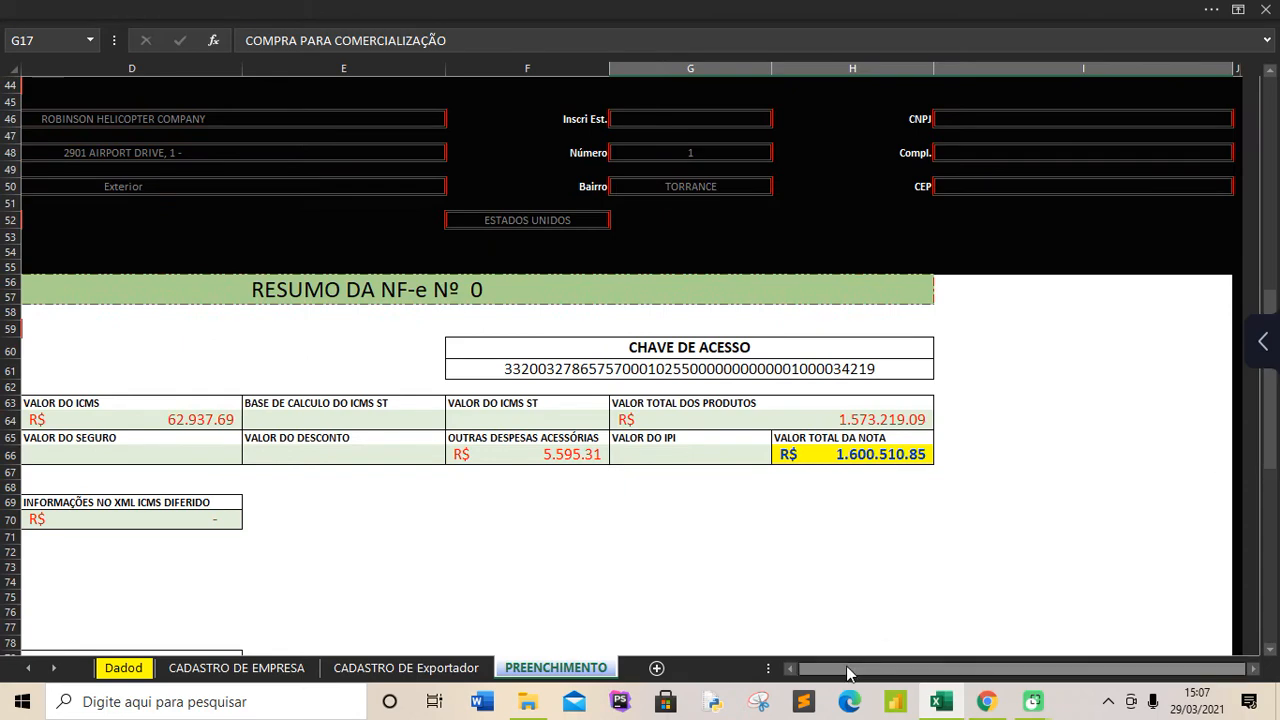
left_click_drag(846, 669, 833, 670)
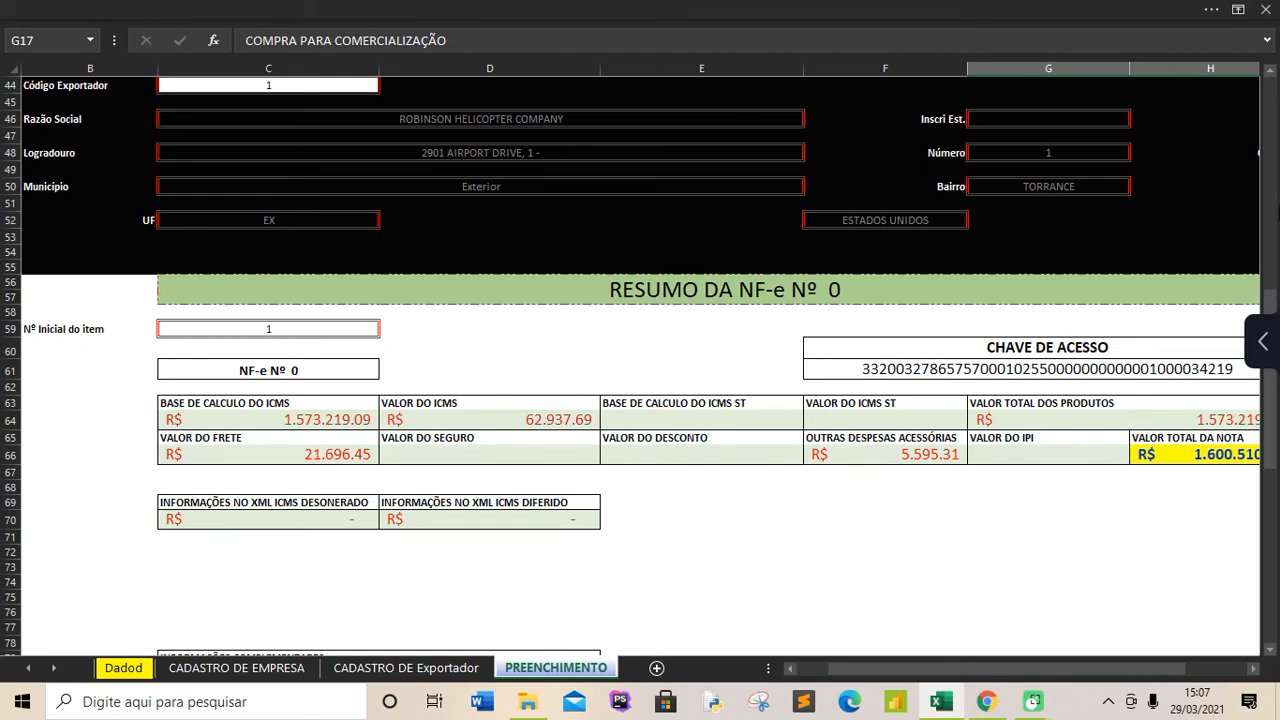
left_click_drag(1272, 370, 1274, 544)
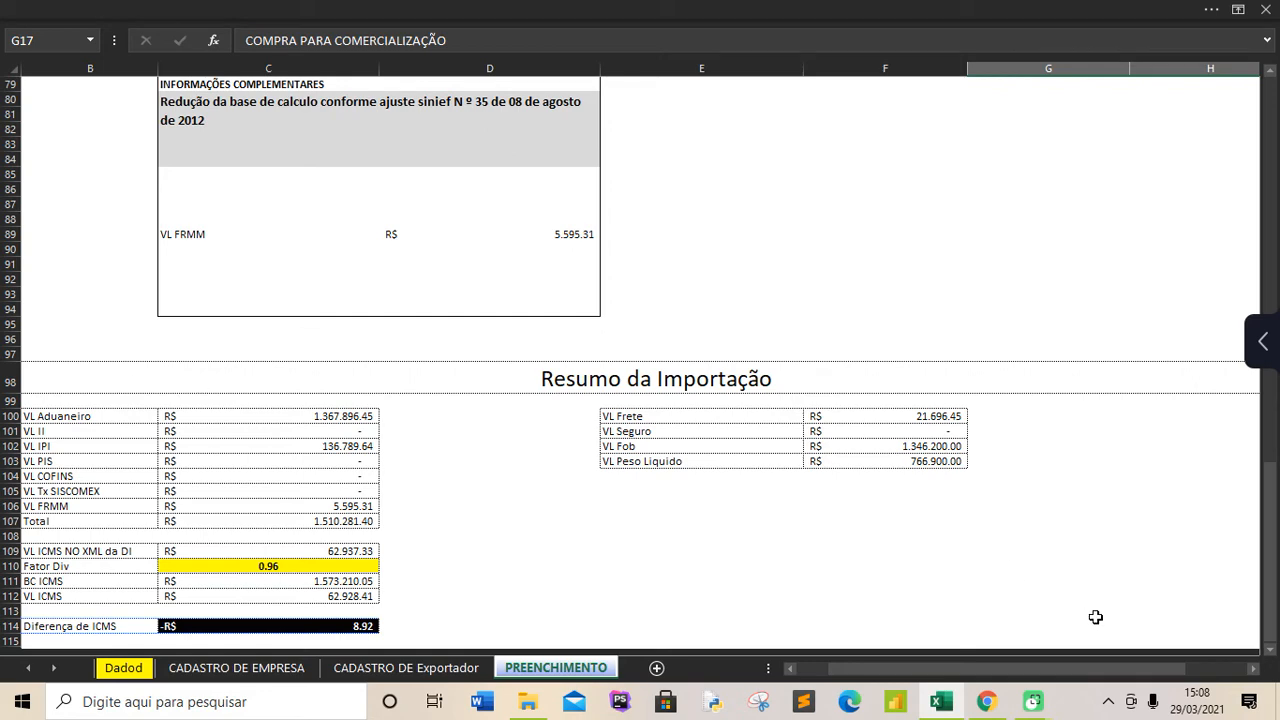
left_click_drag(1274, 513, 1258, 139)
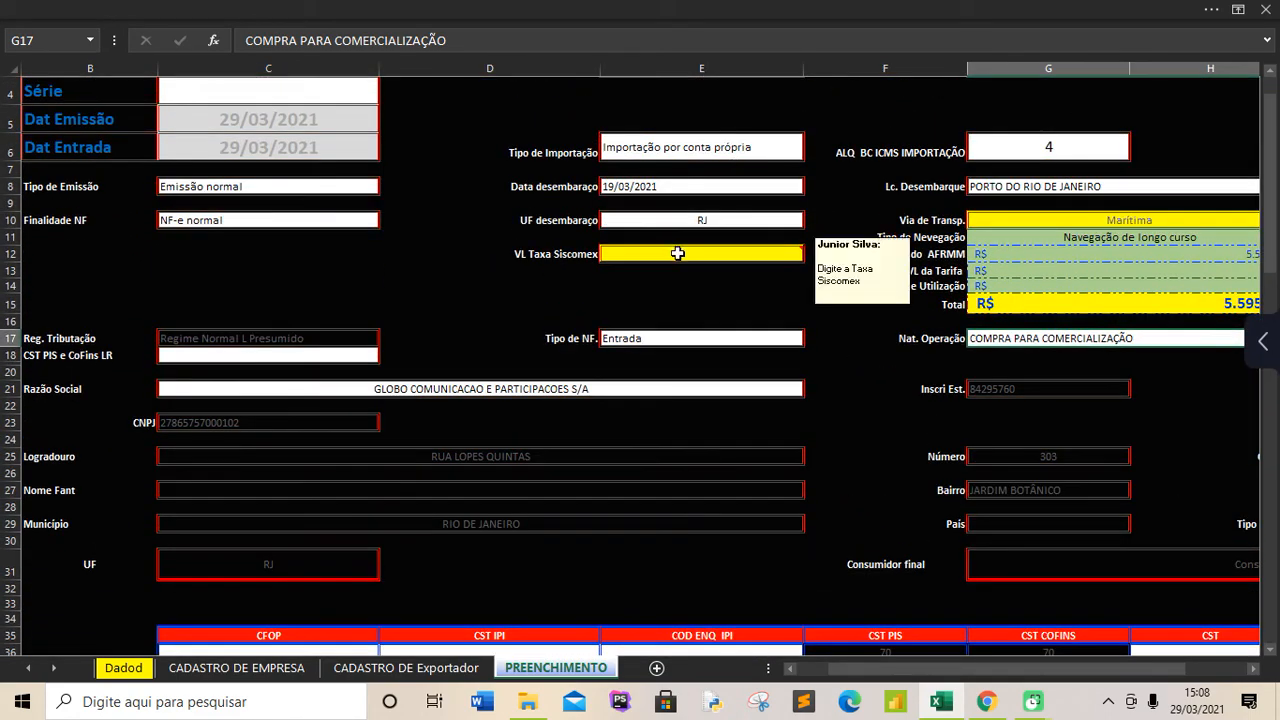
Step: Enter 214.50 in VL Taxa Siscomex (E12) and check the summary's 0.01 ICMS difference
left_click(678, 254)
type("2")
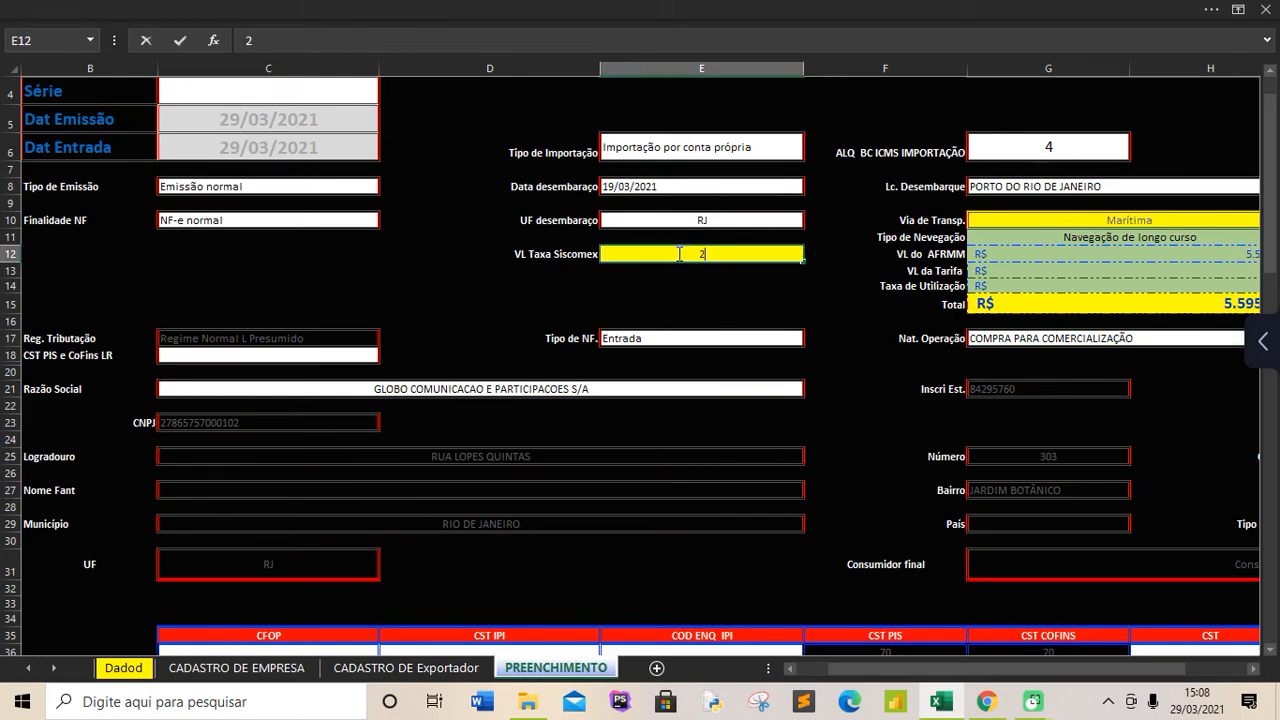
type("14.50")
key("Return")
left_click_drag(1274, 237, 1272, 636)
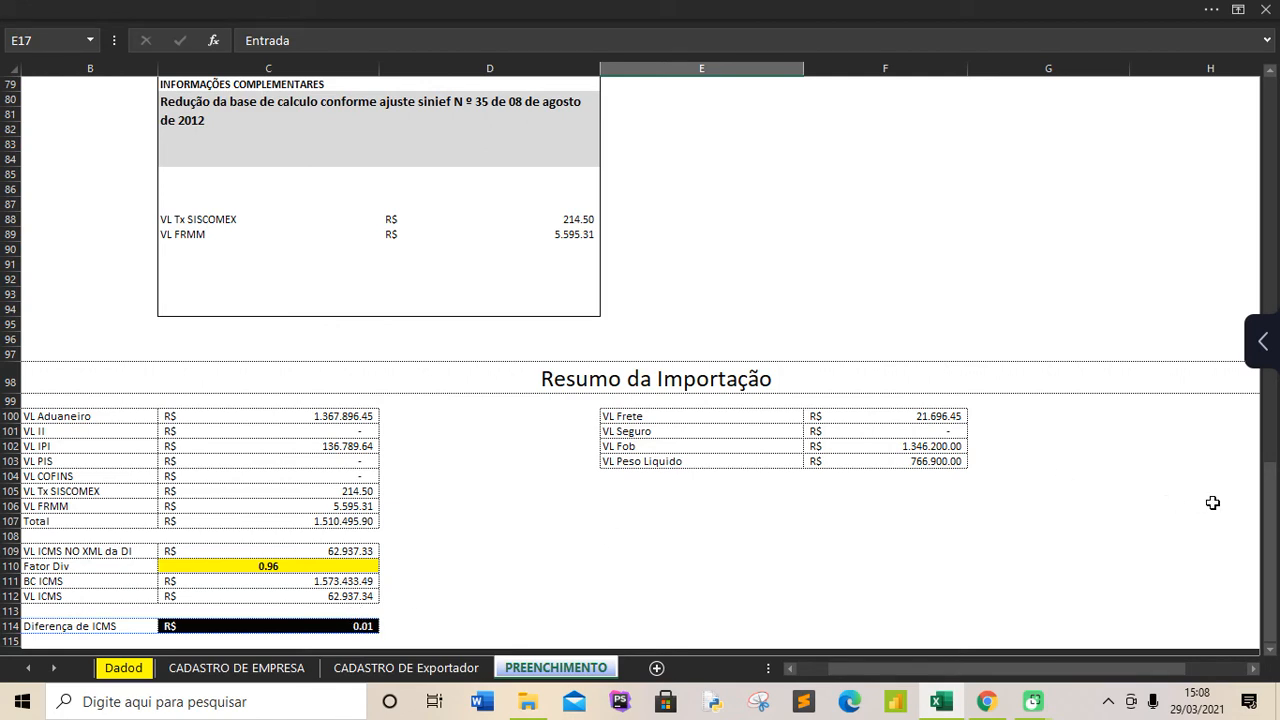
left_click_drag(1276, 556, 1276, 360)
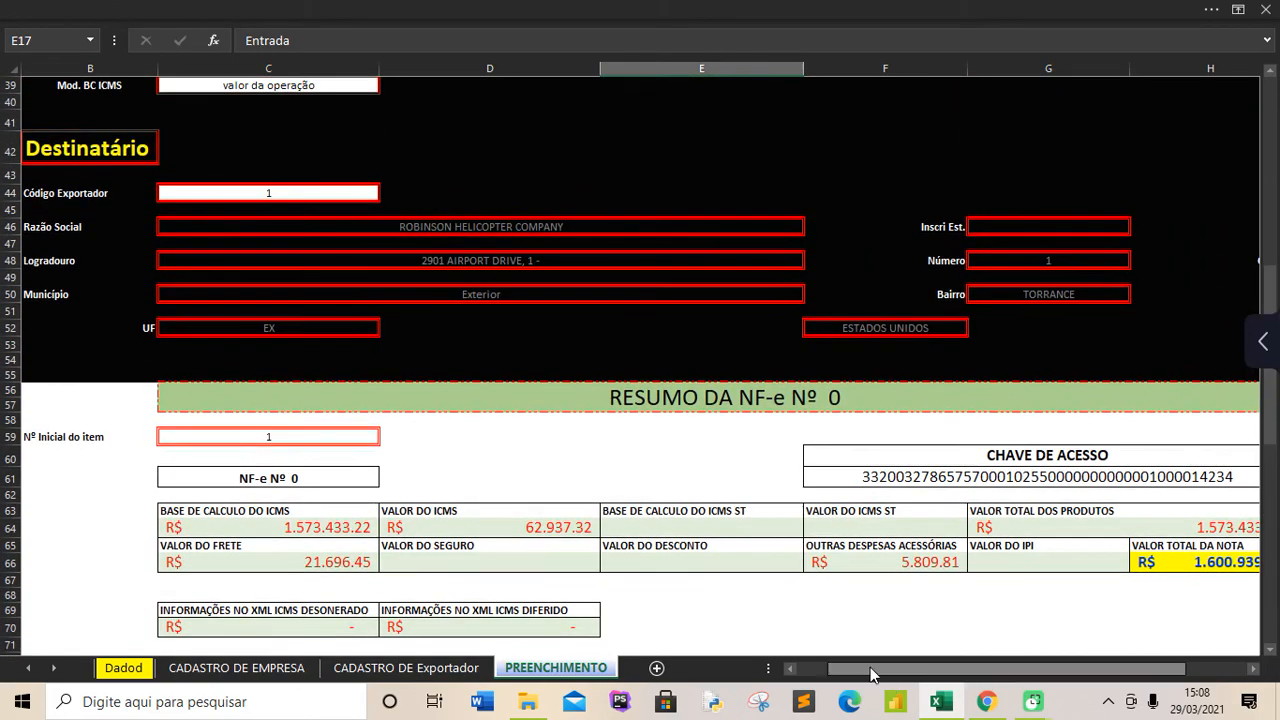
Step: Enter CFOP 3551 for the item row
mouse_move(856, 668)
left_mouse_down()
mouse_move(927, 665)
mouse_move(858, 668)
left_mouse_up()
left_click_drag(1263, 433, 1268, 371)
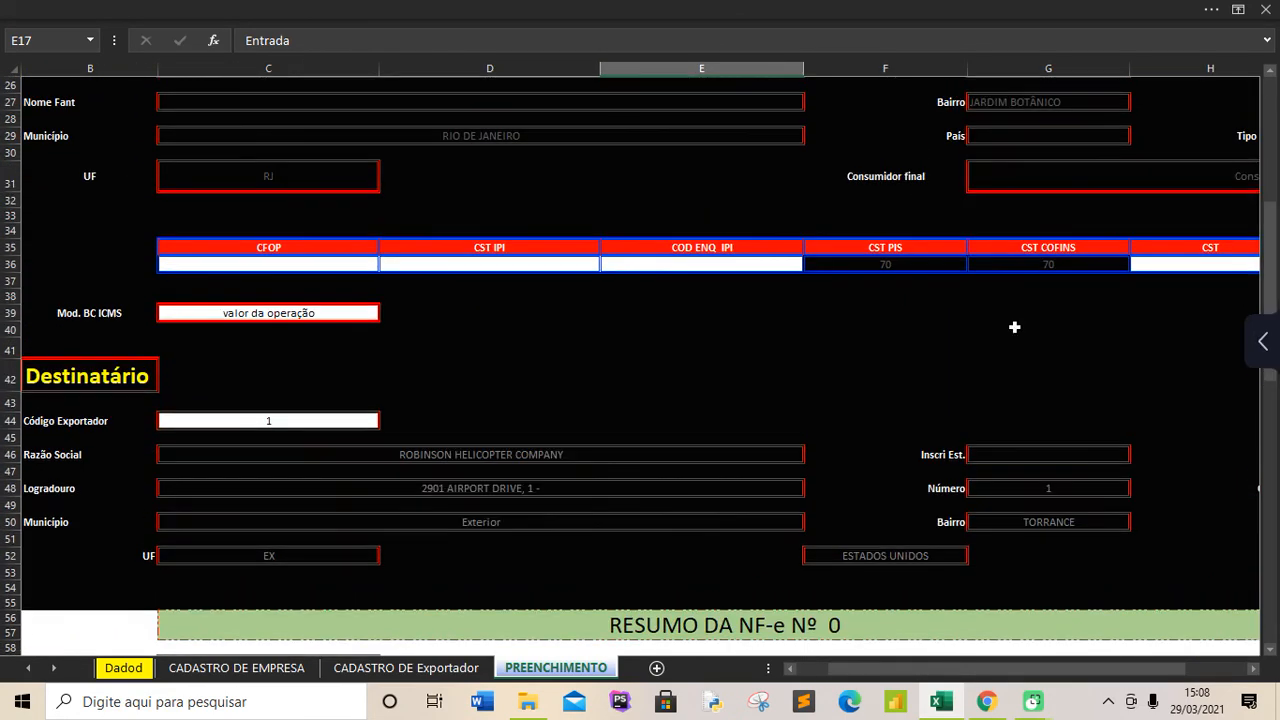
left_click(276, 265)
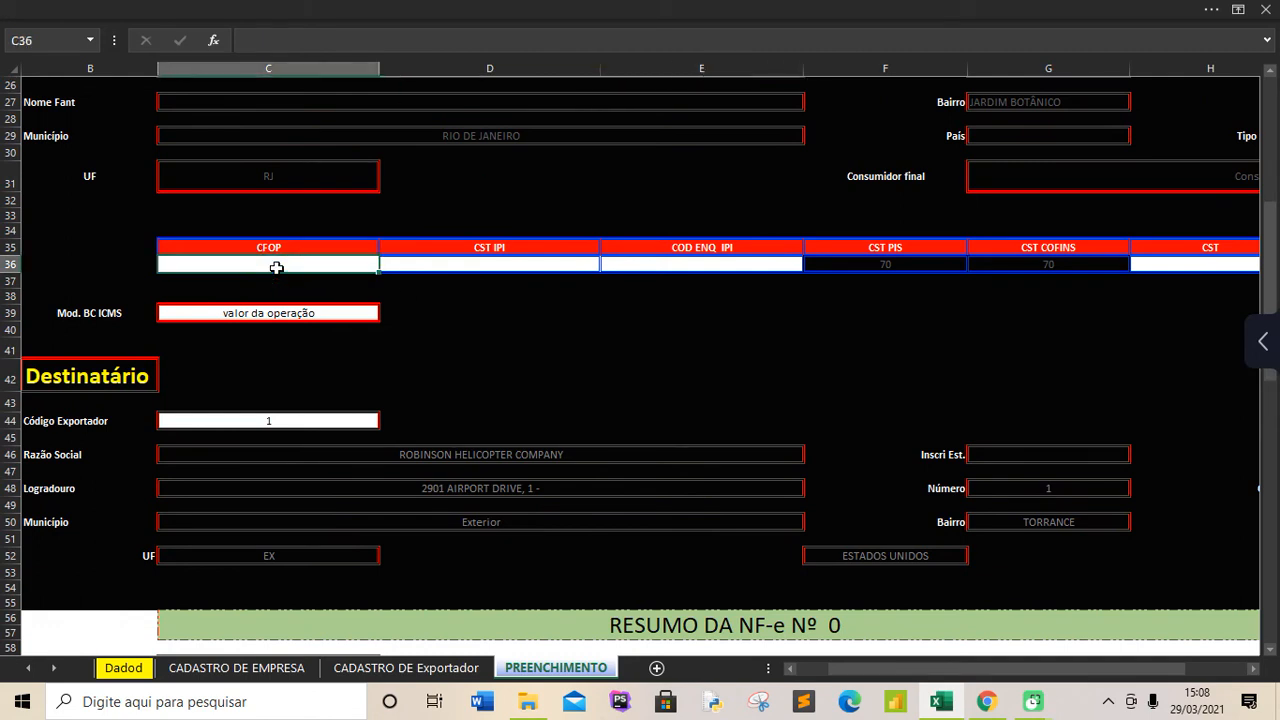
type("3551")
left_click(517, 263)
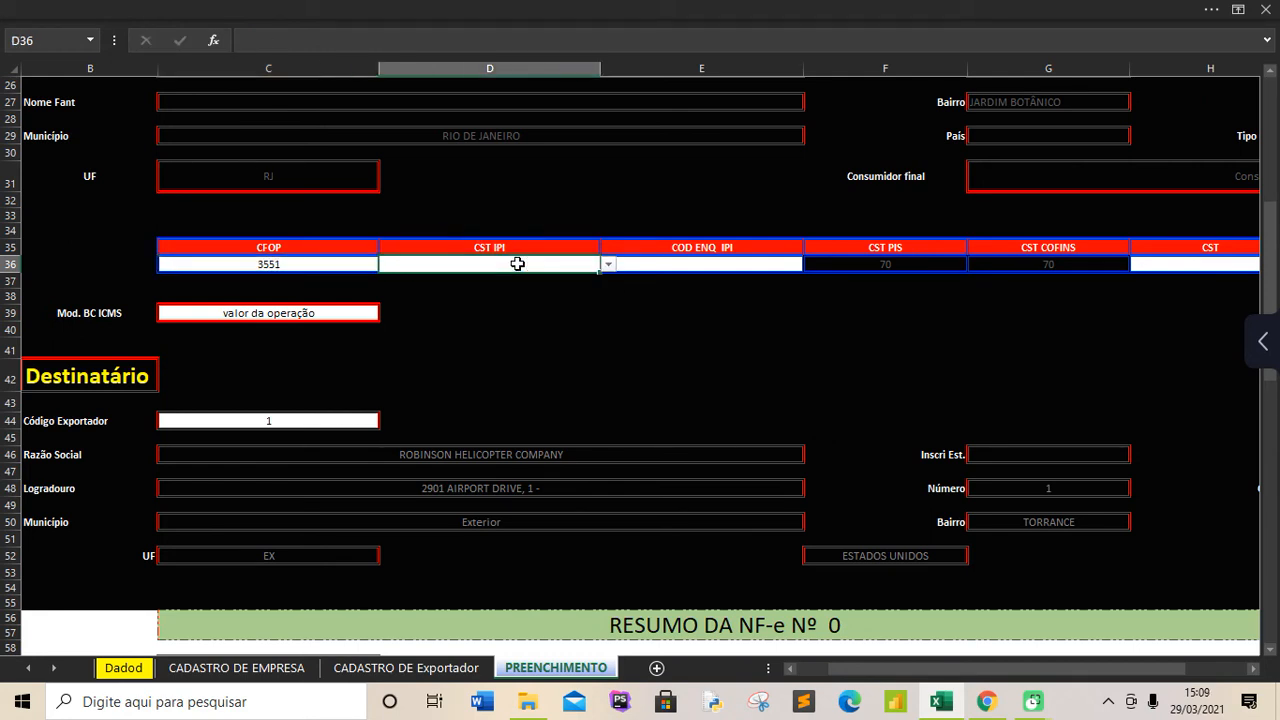
Step: Set CST IPI to 49 - Outras entradas and COD ENQ IPI to 999
left_click(608, 264)
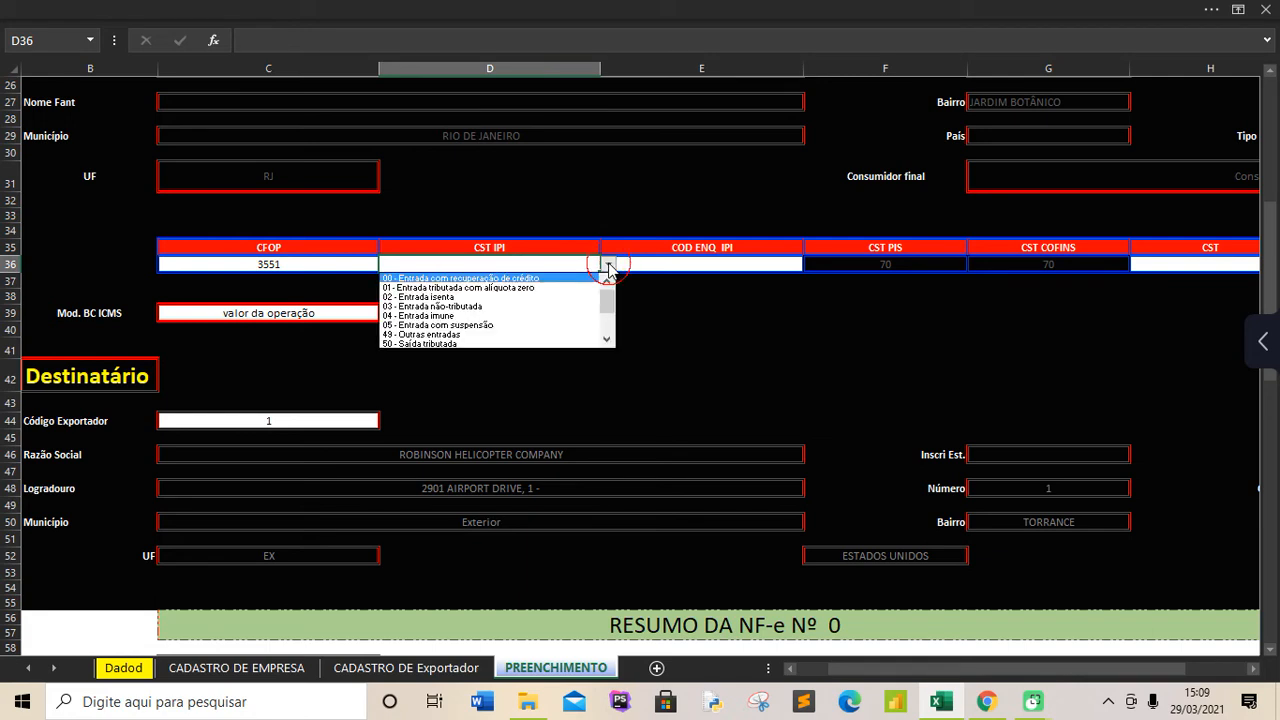
left_click(468, 334)
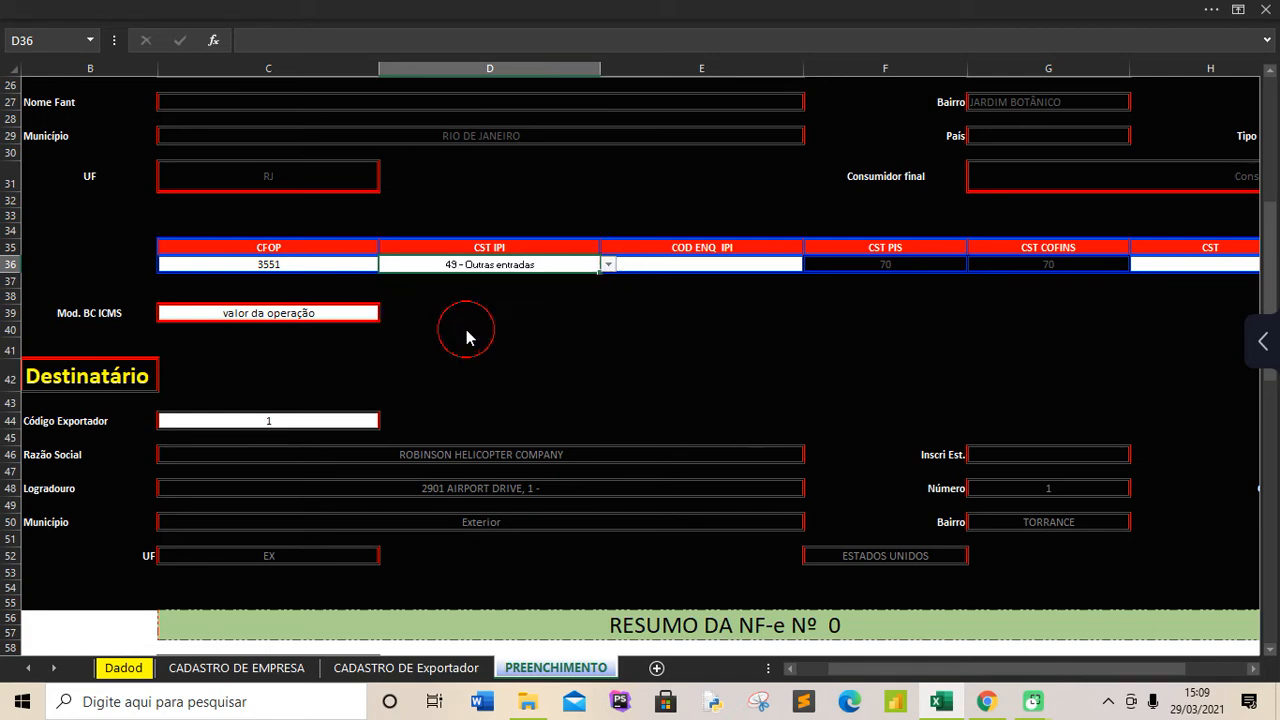
left_click(676, 263)
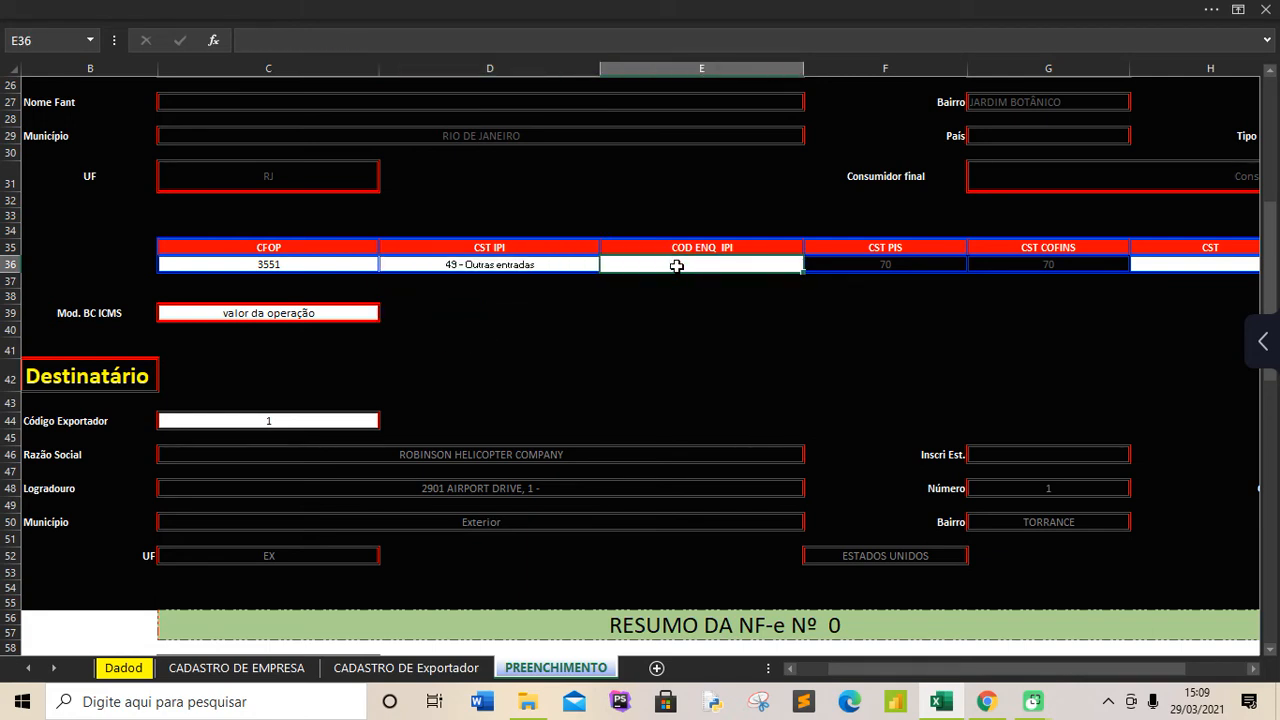
type("999")
left_click(1205, 265)
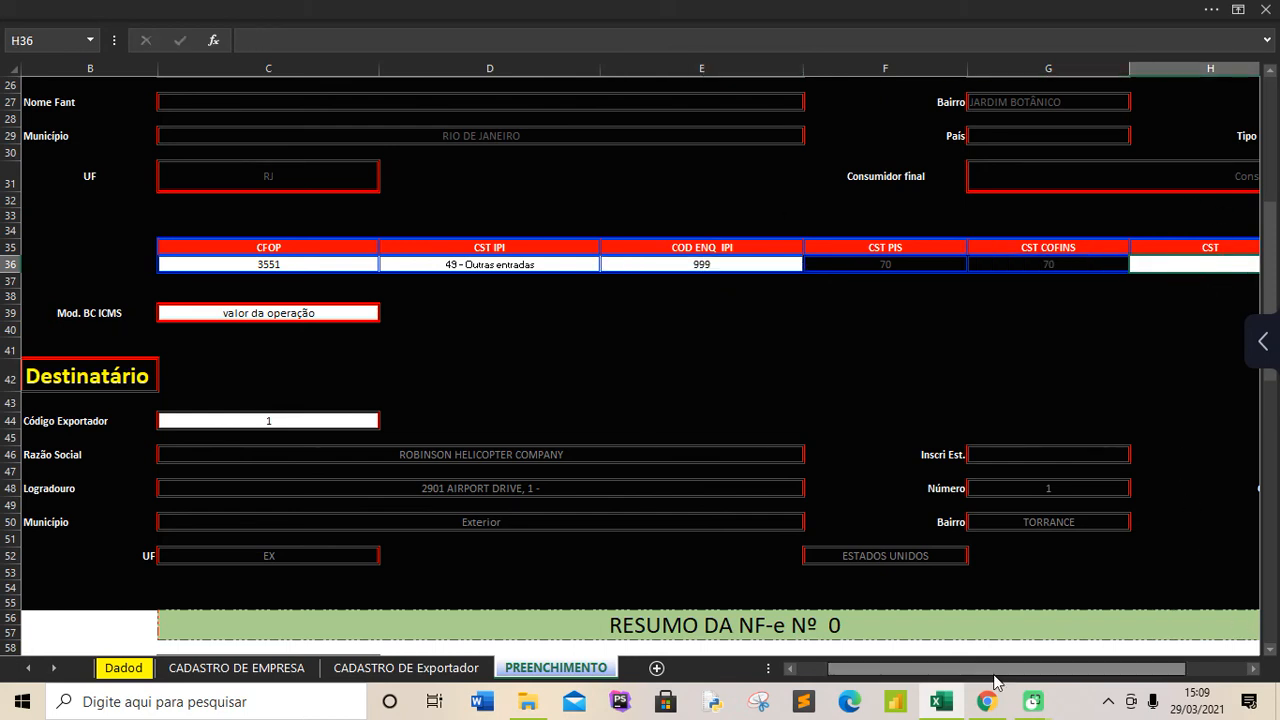
Step: Choose 20 as the item's ICMS CST
left_click(862, 669)
left_click_drag(862, 669, 940, 674)
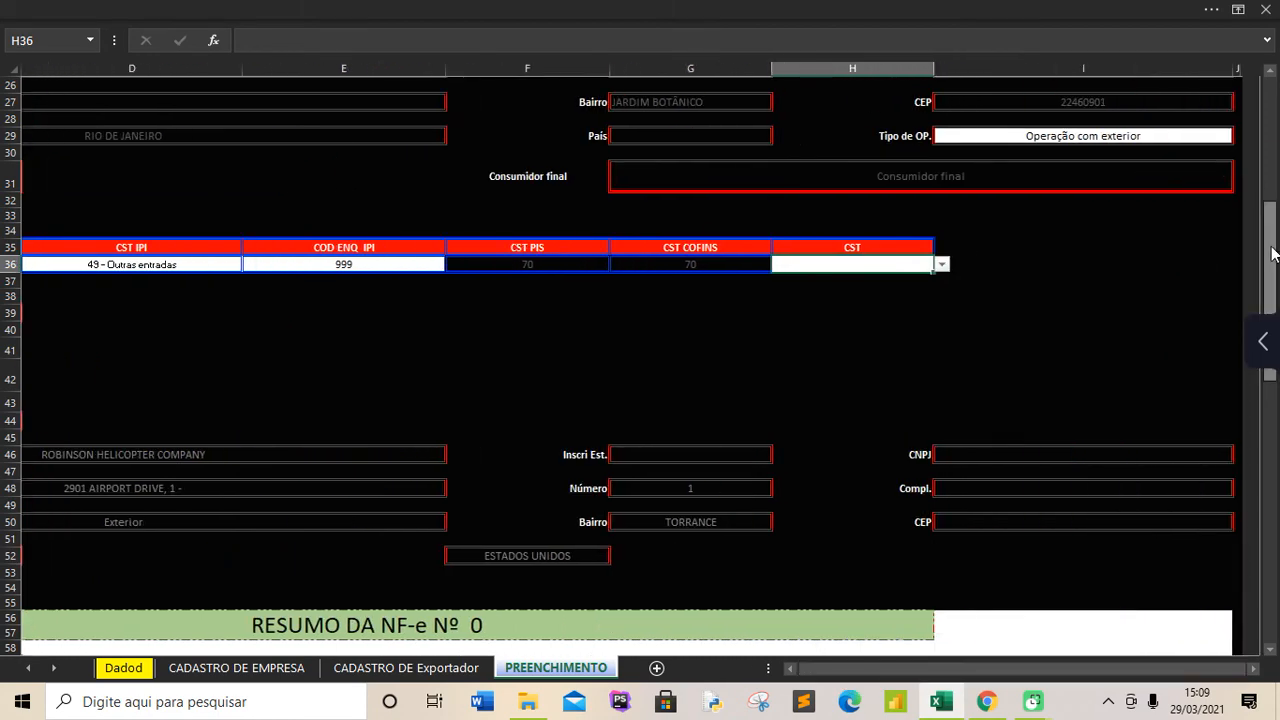
mouse_move(1274, 255)
left_mouse_down()
mouse_move(1273, 336)
mouse_move(1270, 258)
left_mouse_up()
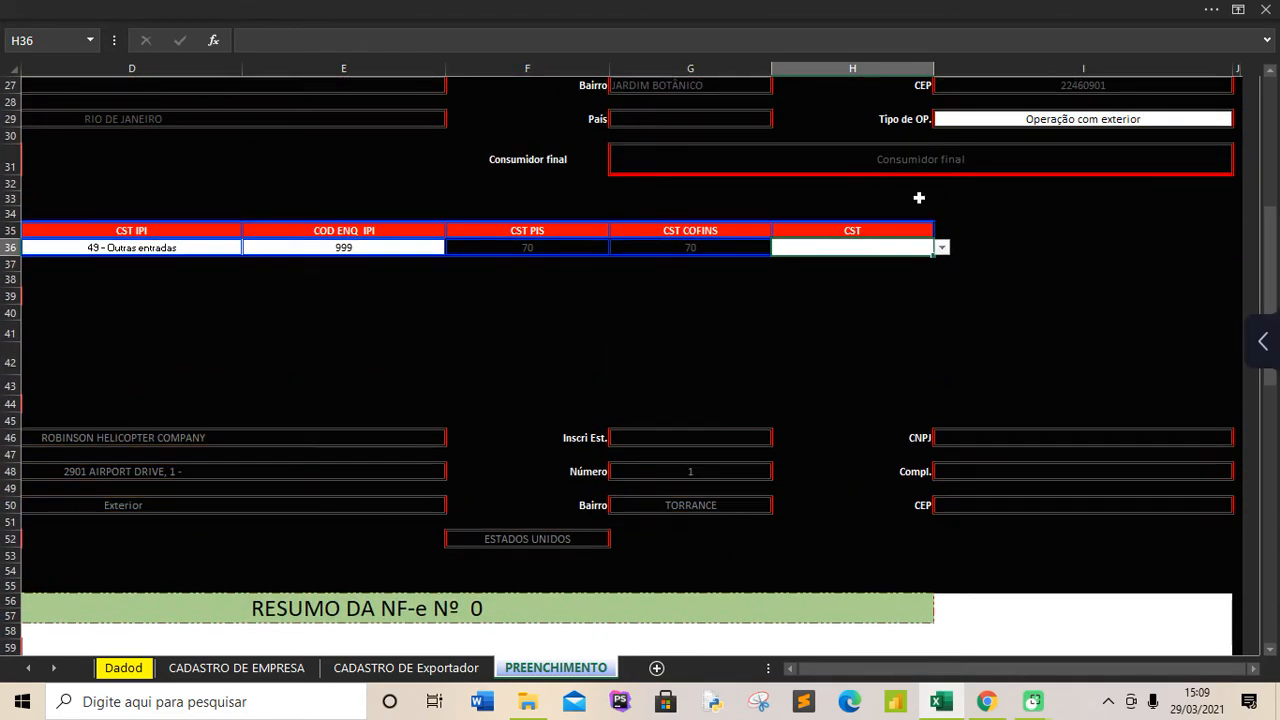
left_click(941, 246)
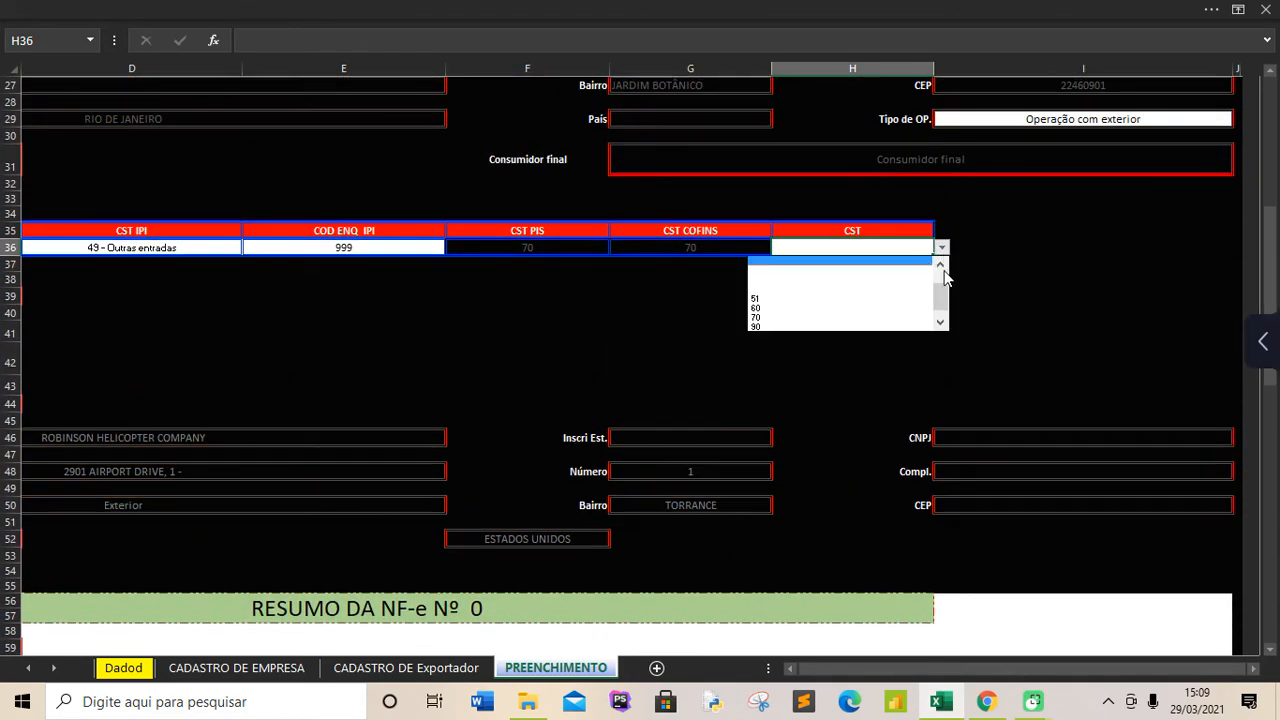
left_click_drag(937, 294, 941, 277)
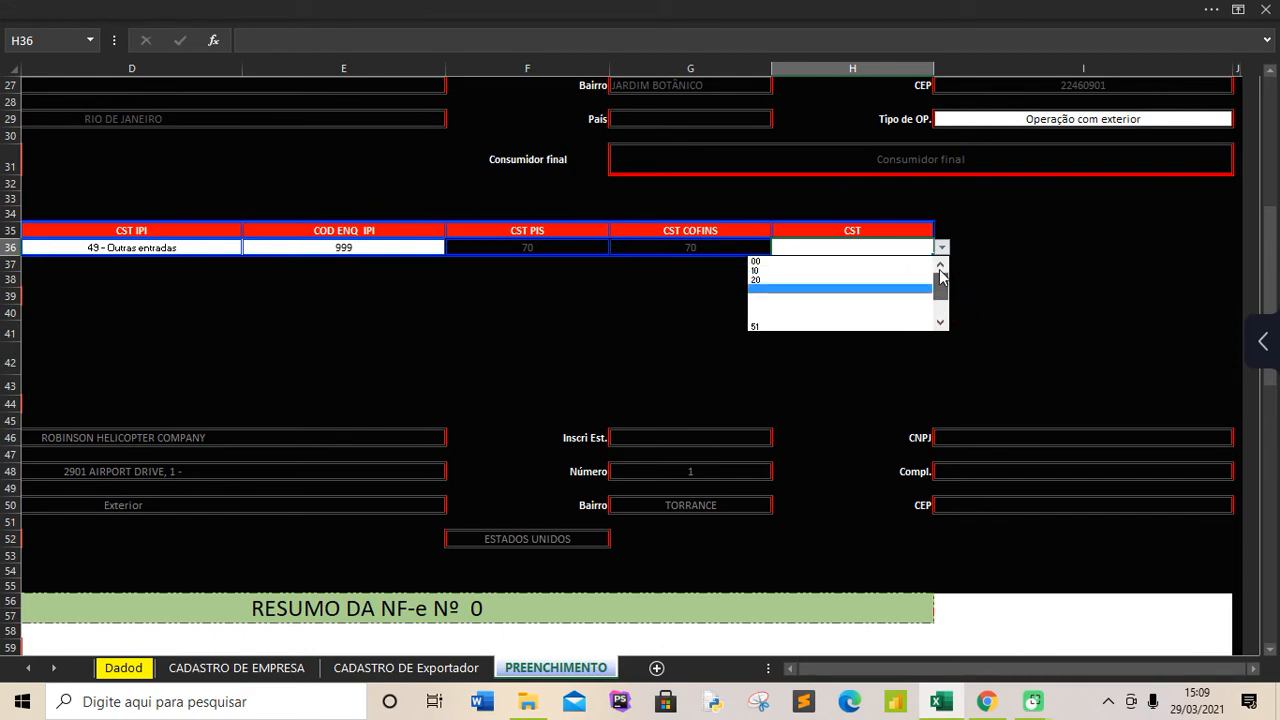
left_click(855, 280)
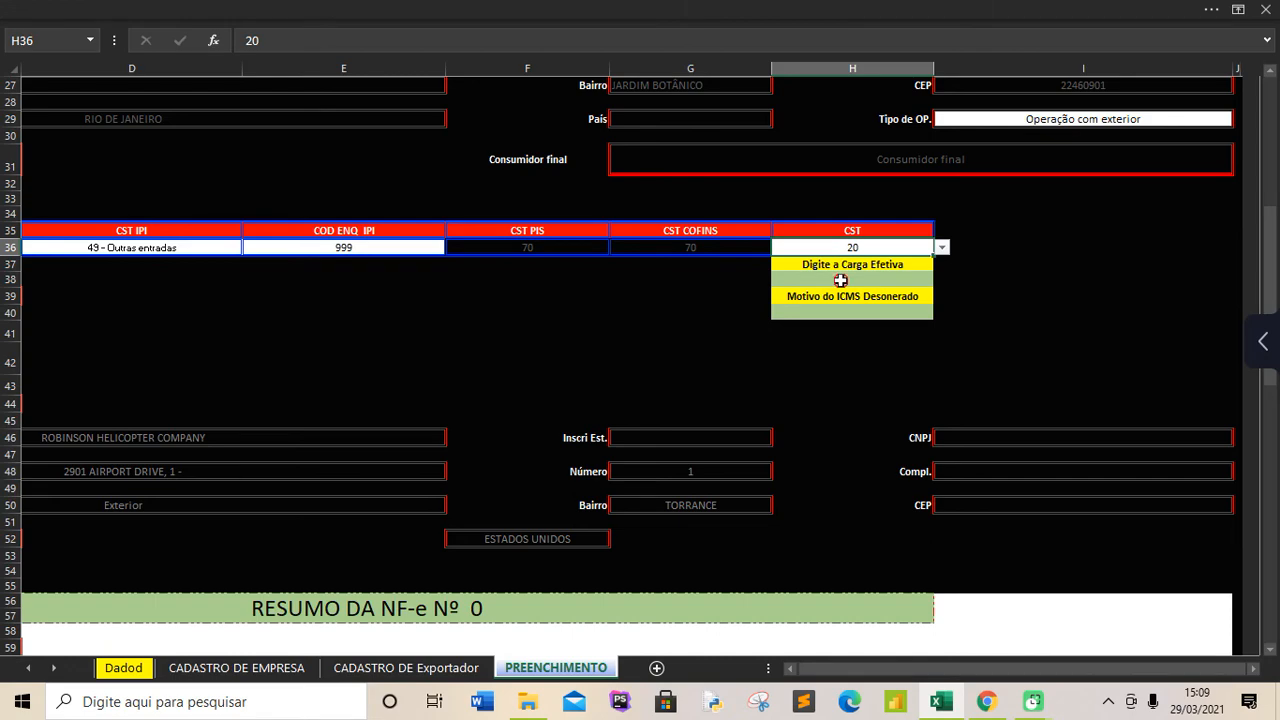
Step: Enter carga efetiva 4 in H38 and pick Outros as the desonerated ICMS reason in H40
left_click(840, 280)
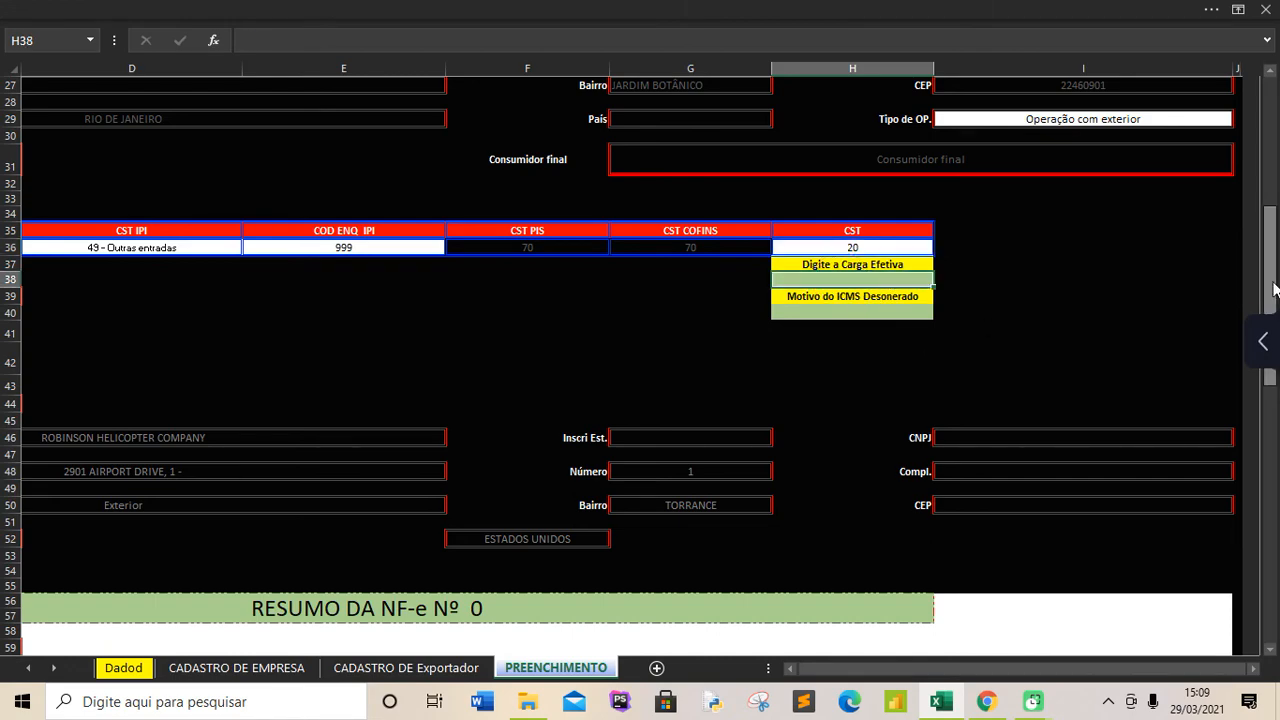
left_click_drag(1274, 288, 1276, 225)
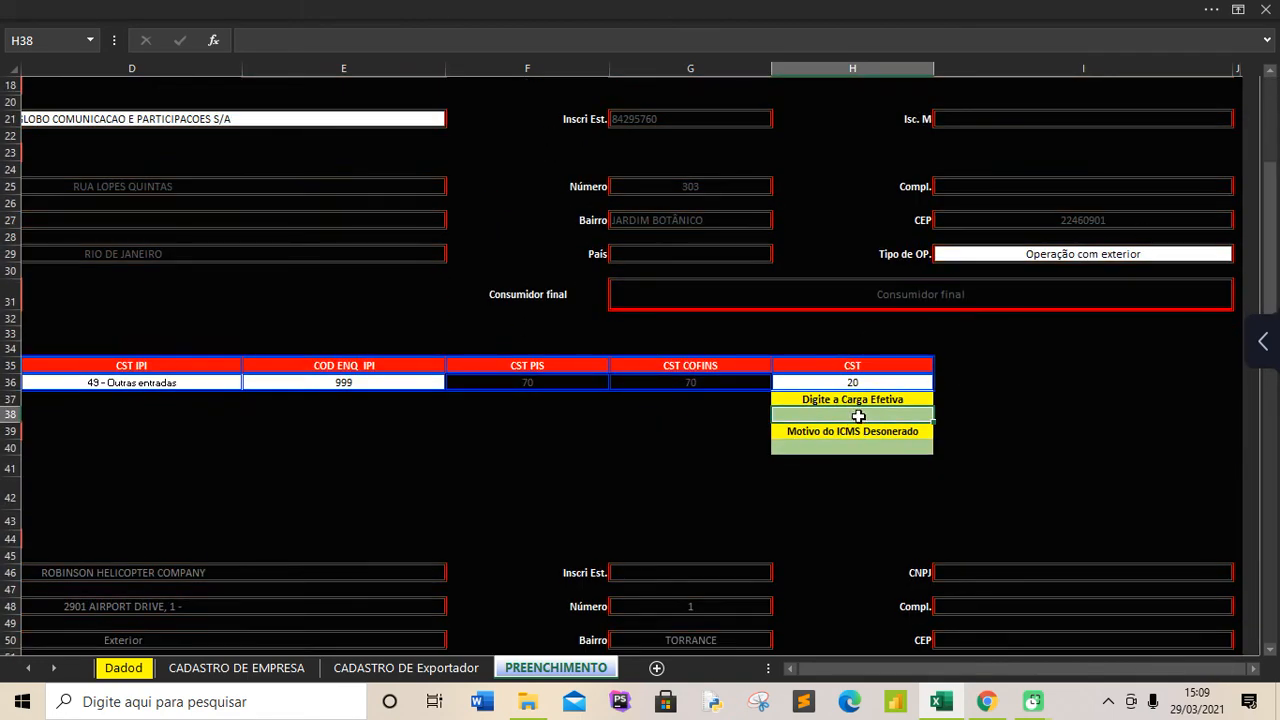
type("4")
left_click(866, 446)
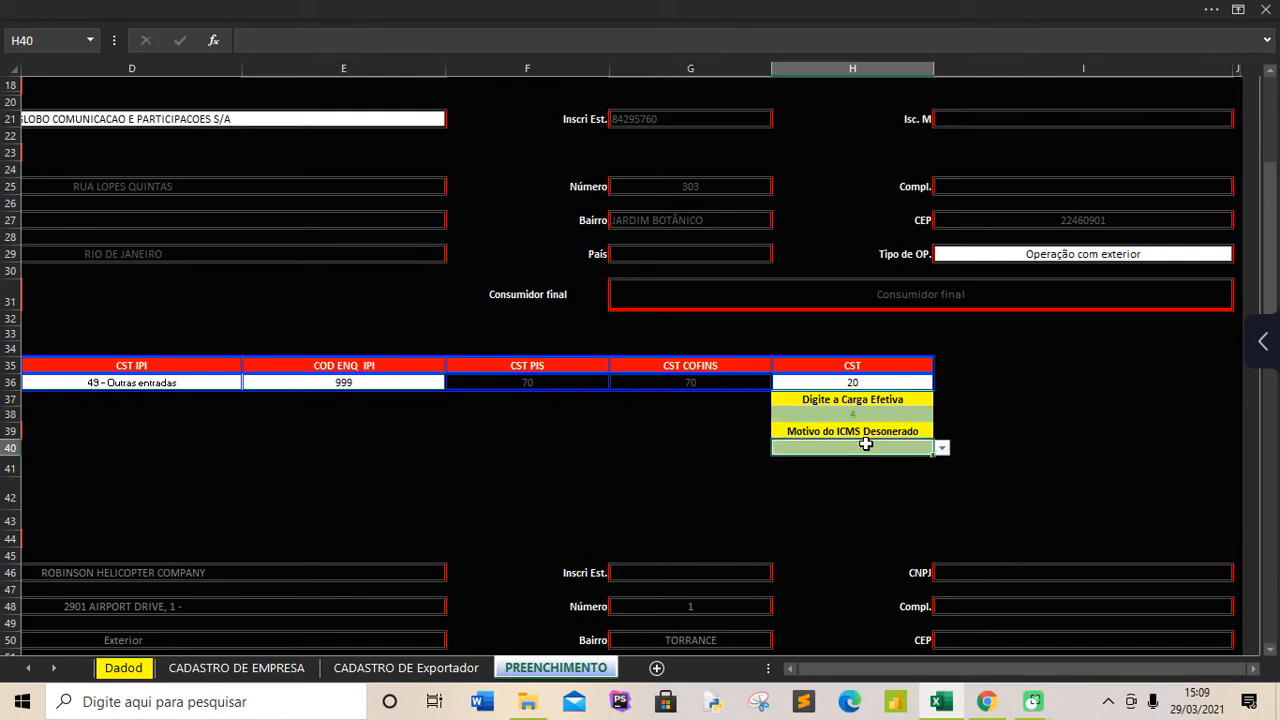
left_click(943, 448)
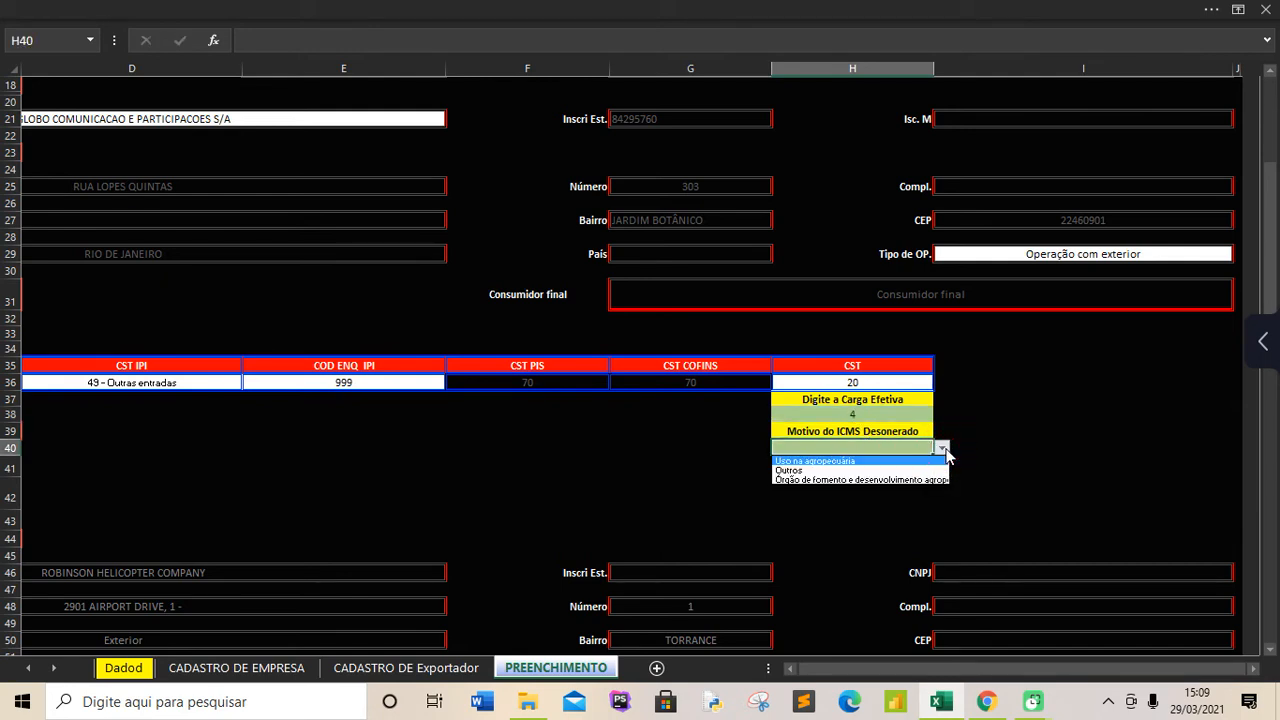
left_click(867, 468)
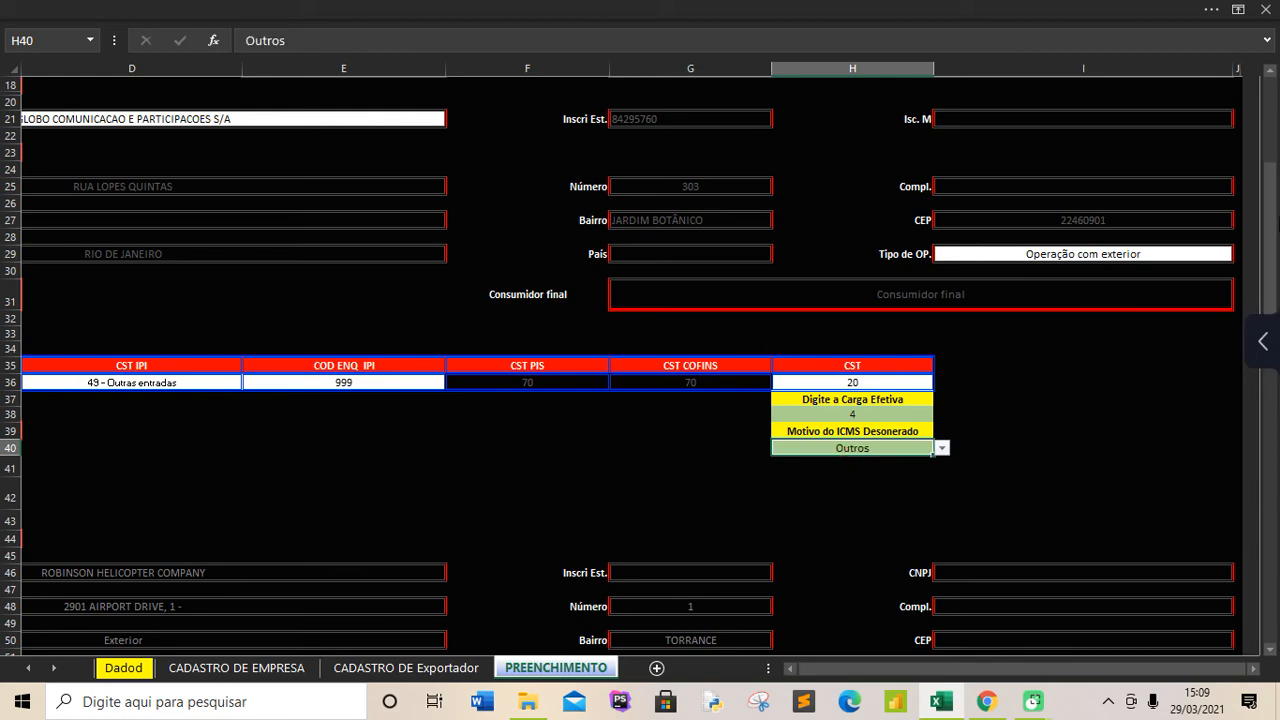
left_click_drag(1271, 196, 1272, 232)
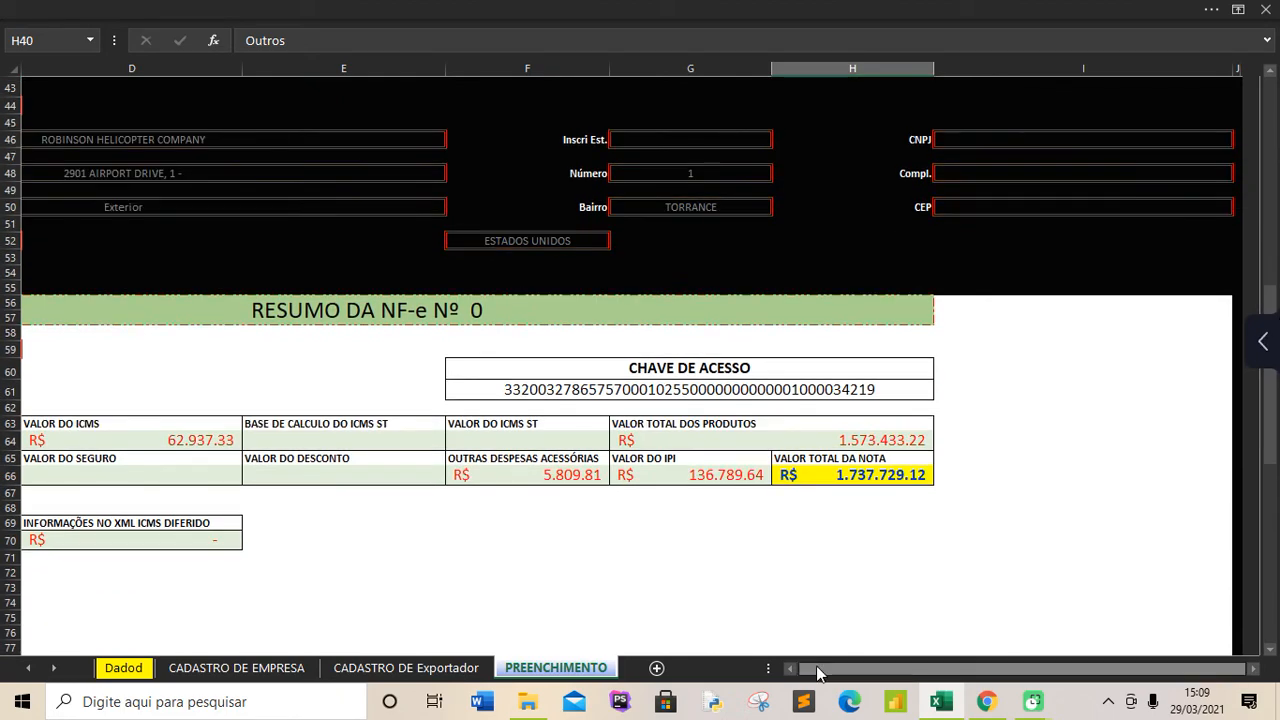
left_click_drag(870, 672, 852, 675)
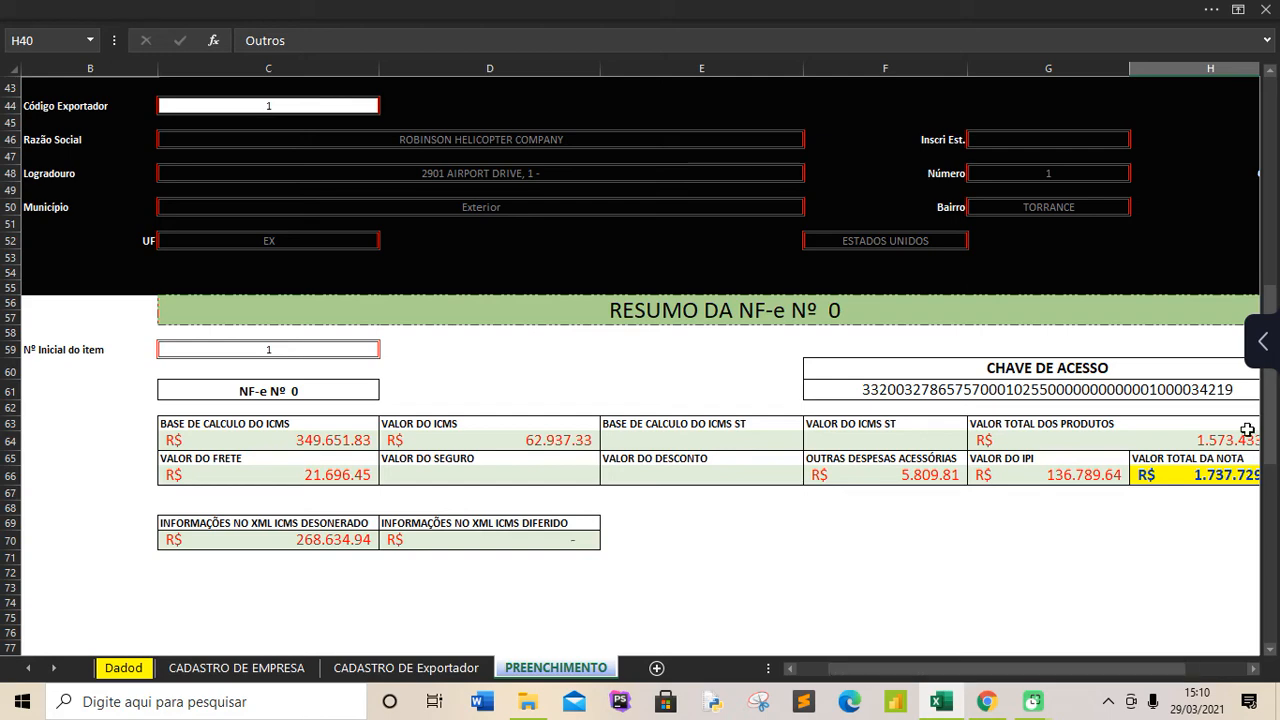
left_click_drag(1273, 455, 1275, 550)
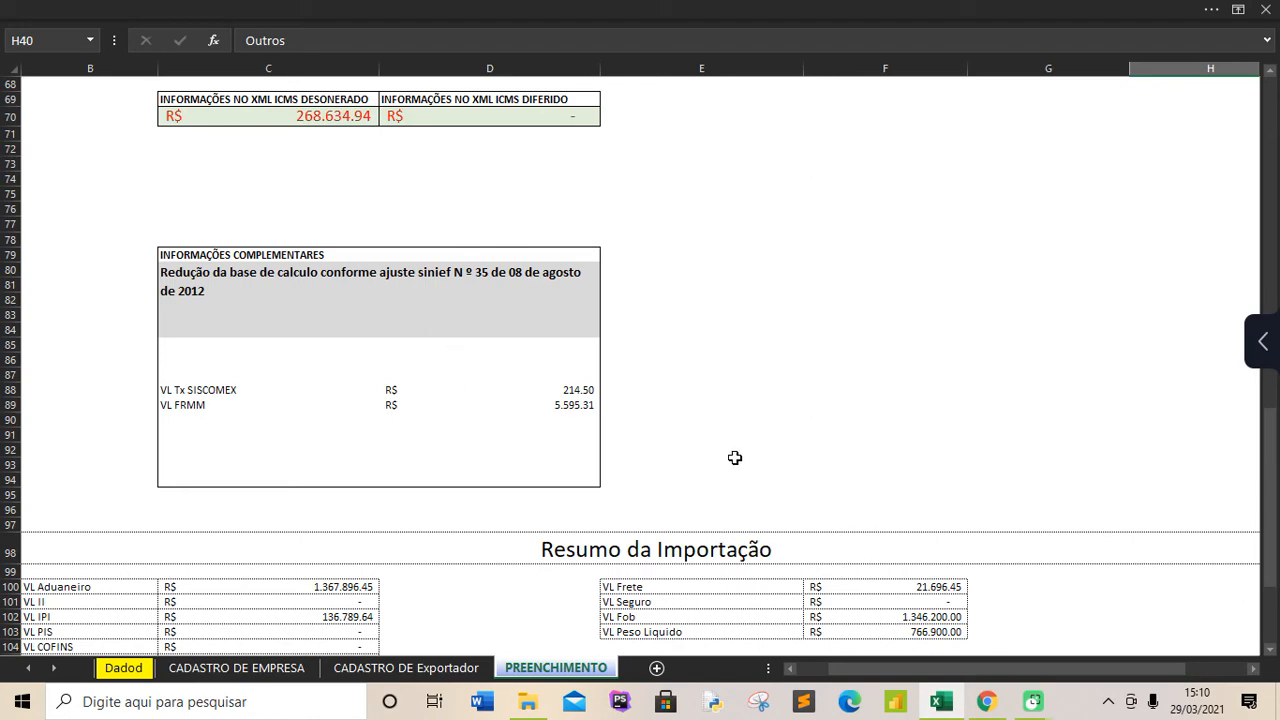
left_click_drag(1268, 530, 1248, 198)
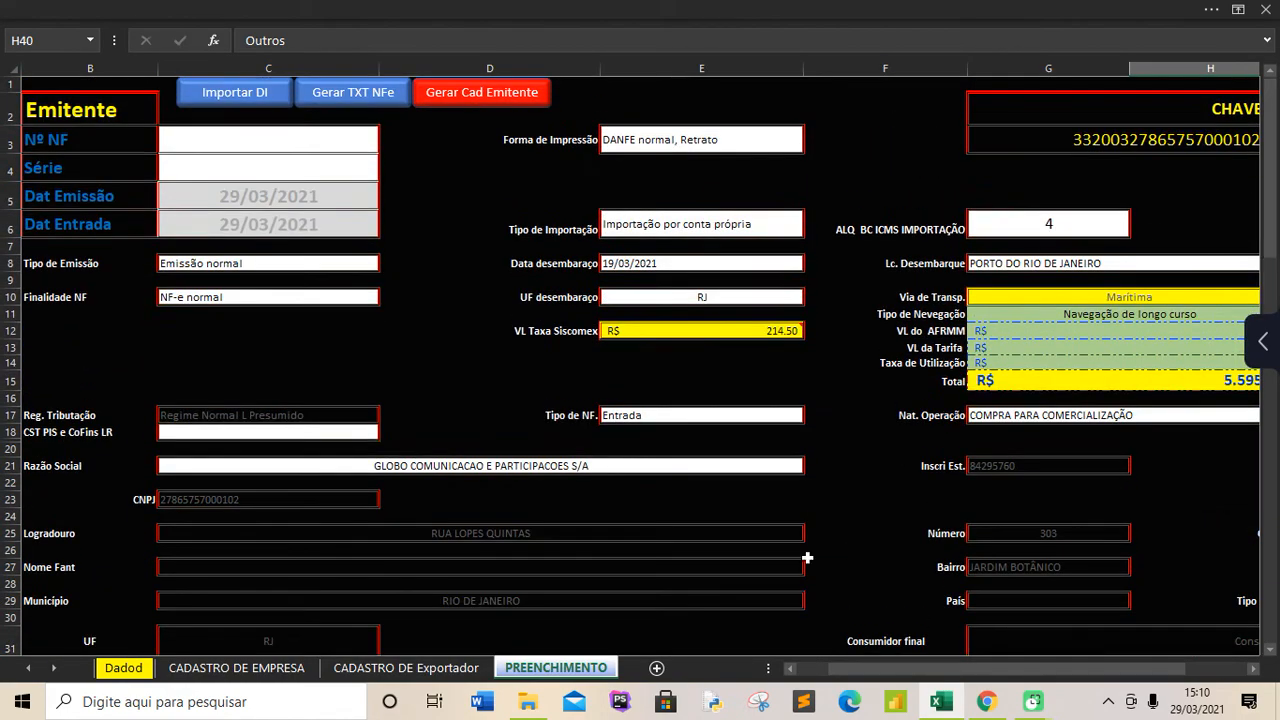
left_click_drag(857, 672, 783, 675)
Step: Set the invoice number to 8000 and the series to 1
left_click(261, 137)
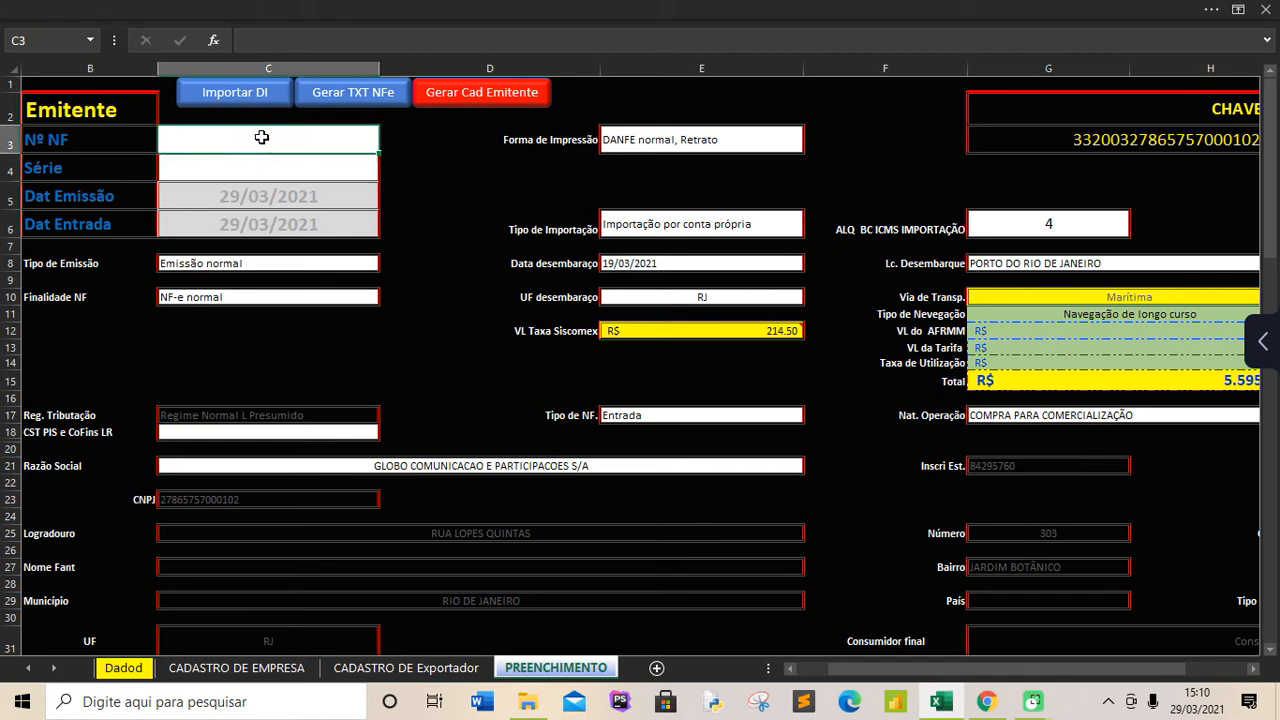
type("8000")
key("Return")
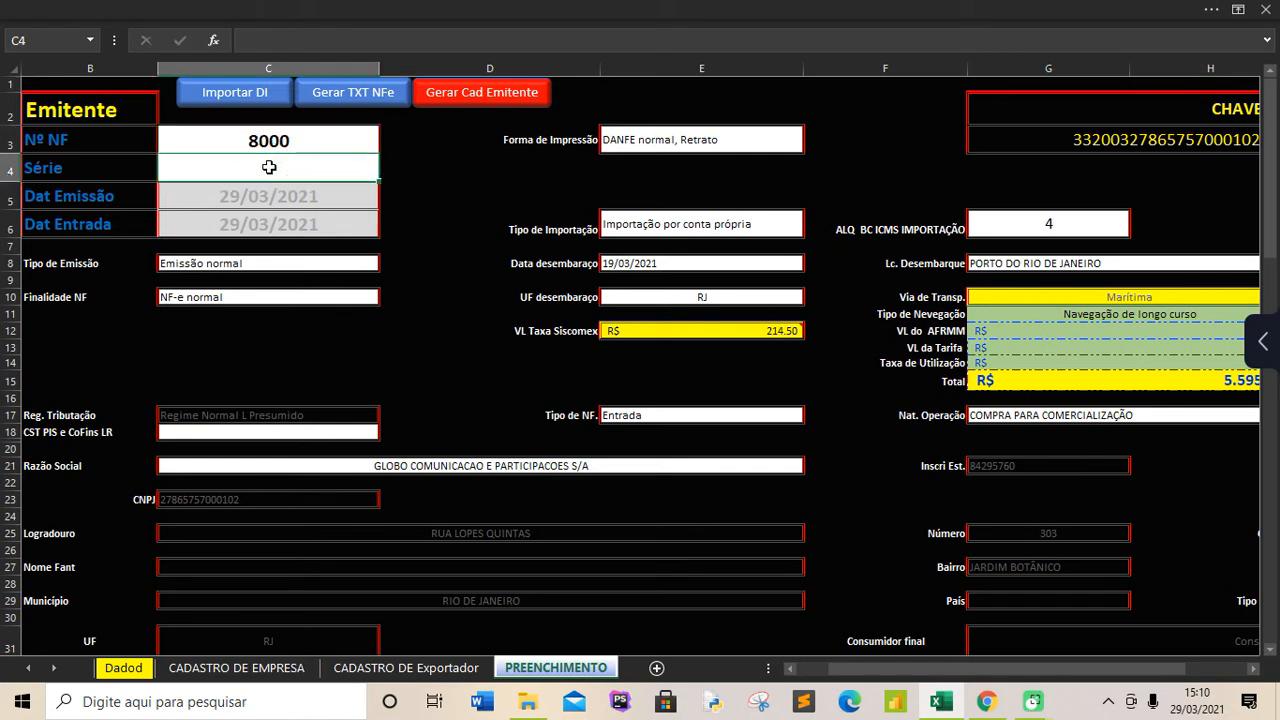
type("1")
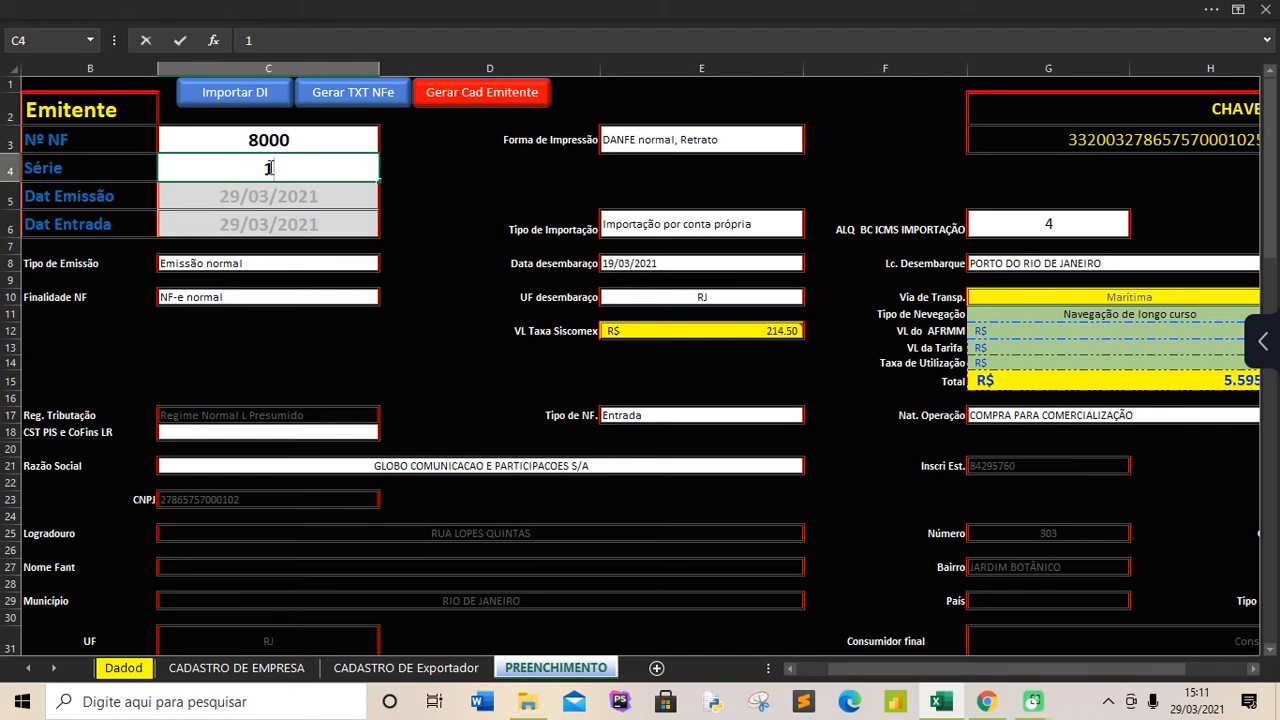
left_click(343, 200)
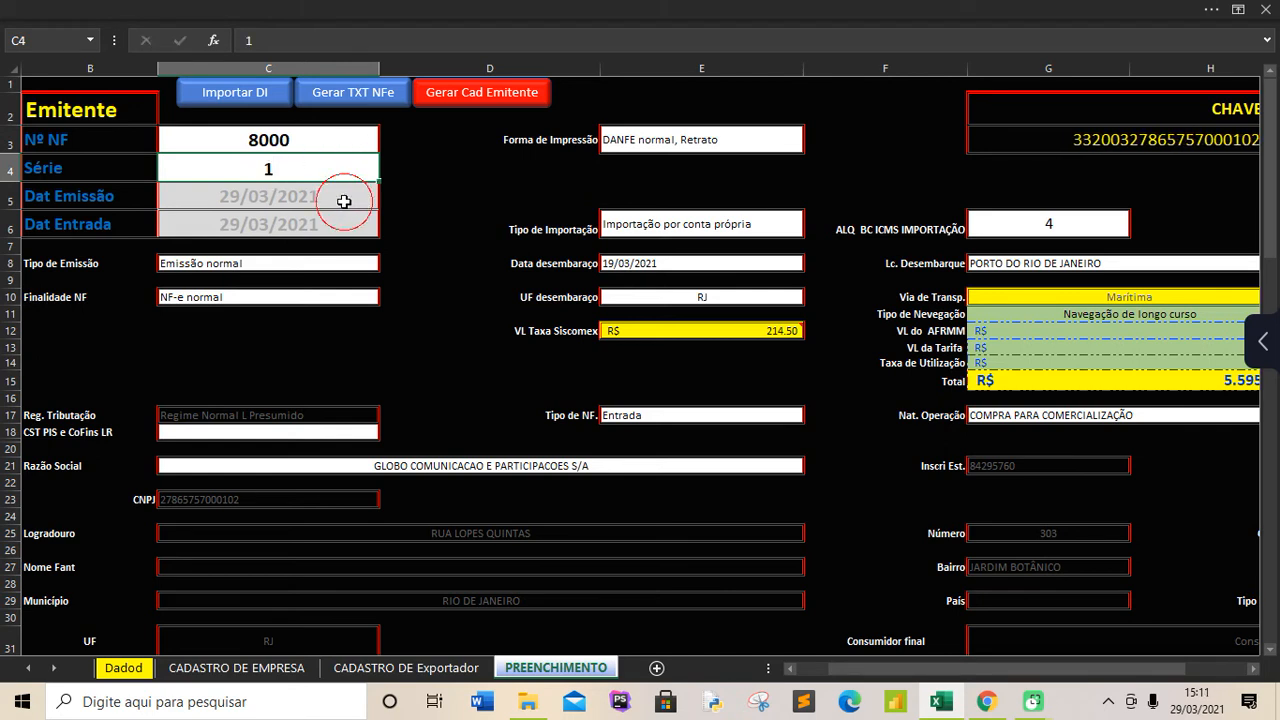
Step: Generate the NF-e TXT file and save it as NF 8000
left_click(338, 99)
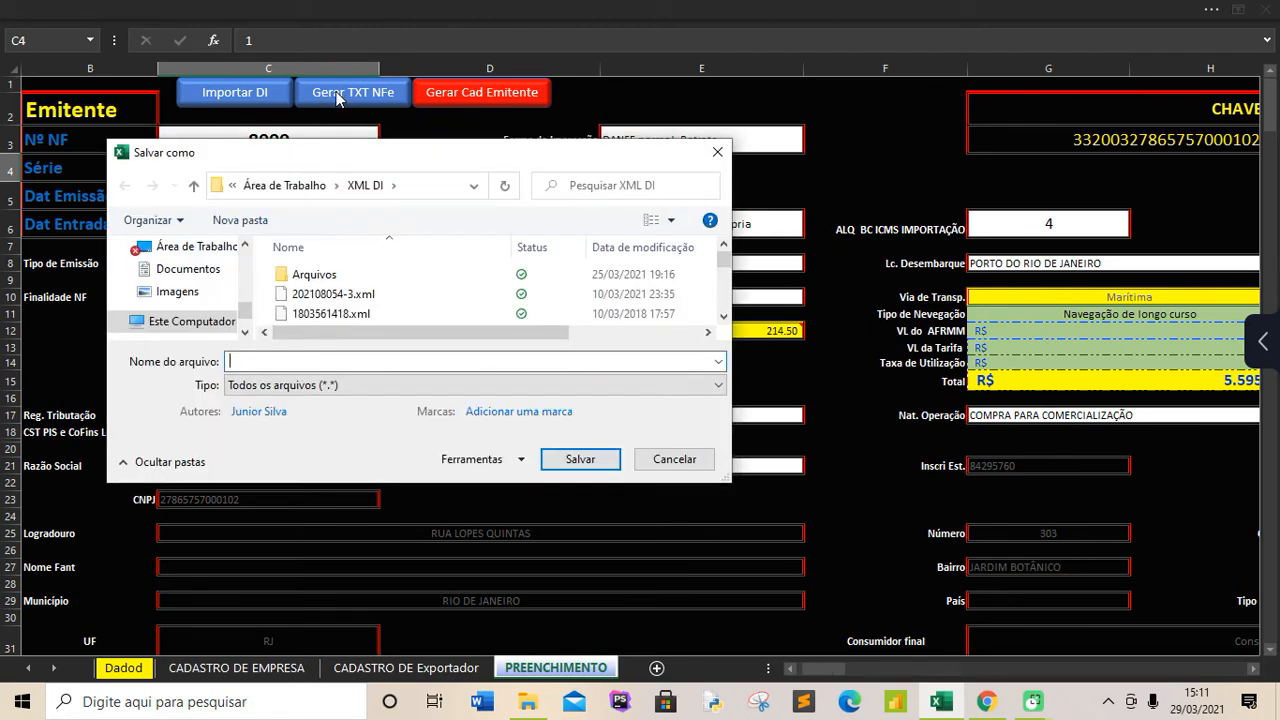
mouse_move(724, 266)
left_mouse_down()
mouse_move(724, 310)
mouse_move(729, 266)
left_mouse_up()
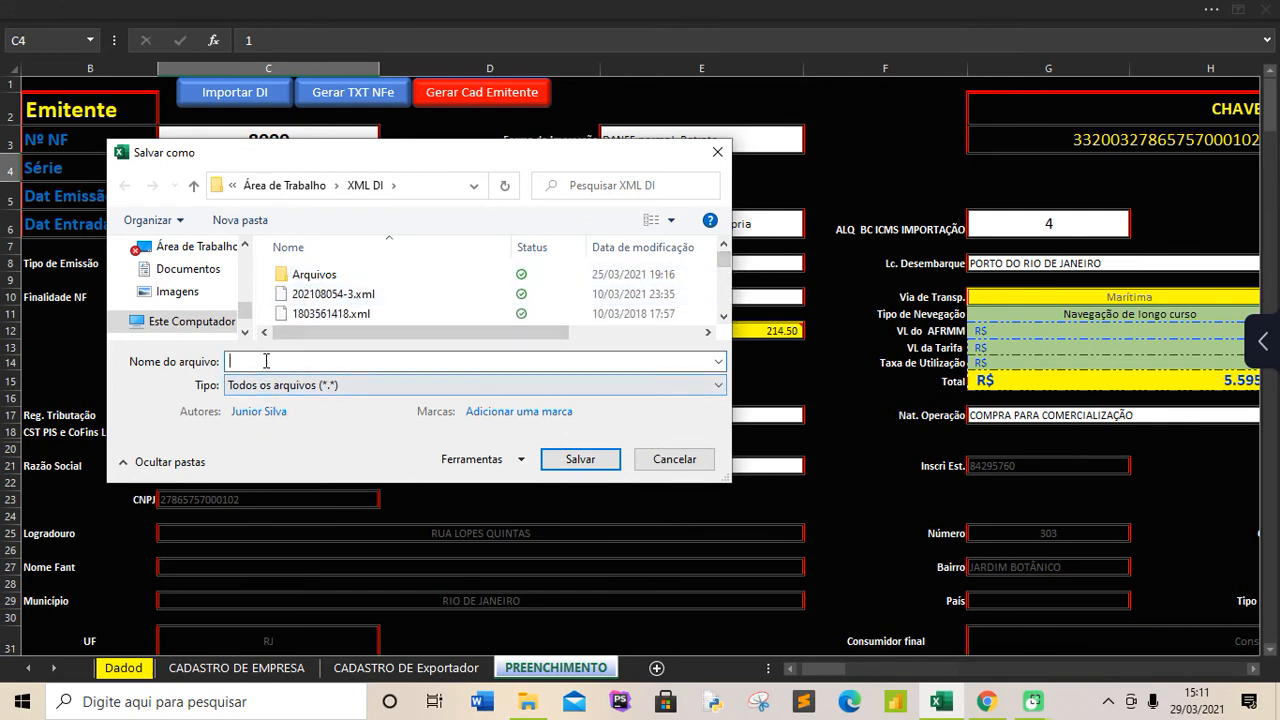
type("F")
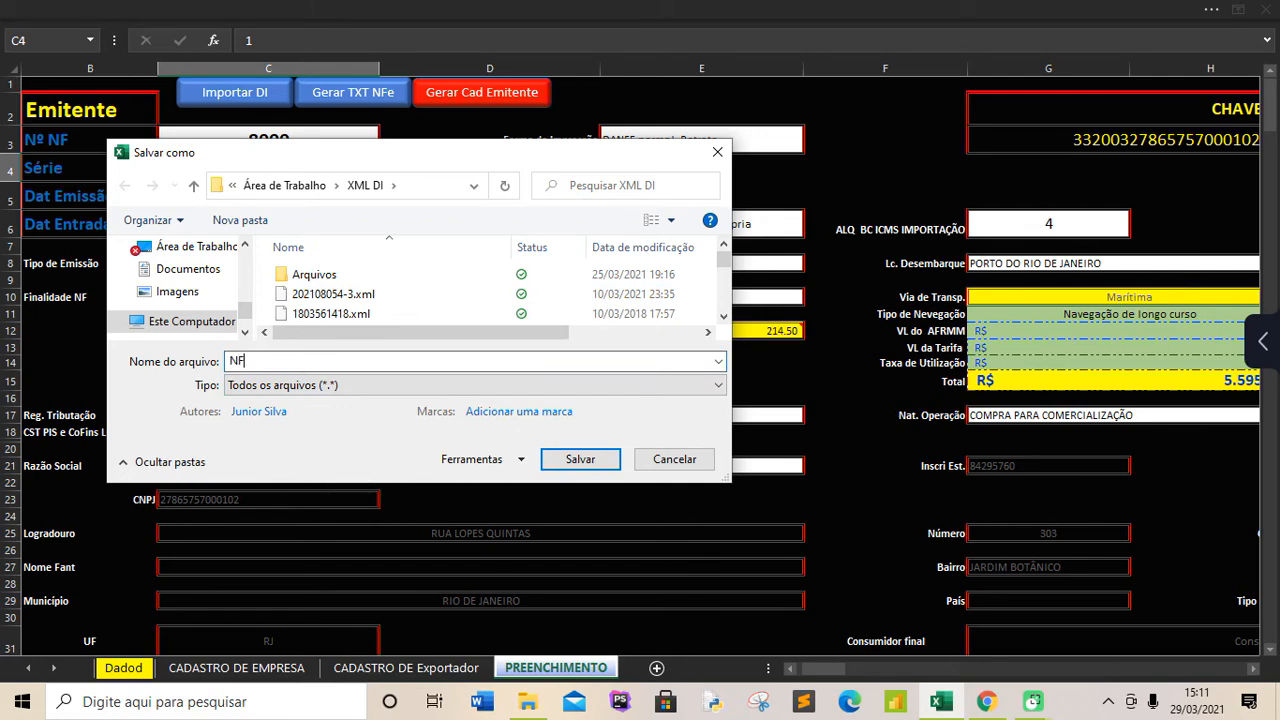
type(" 8000")
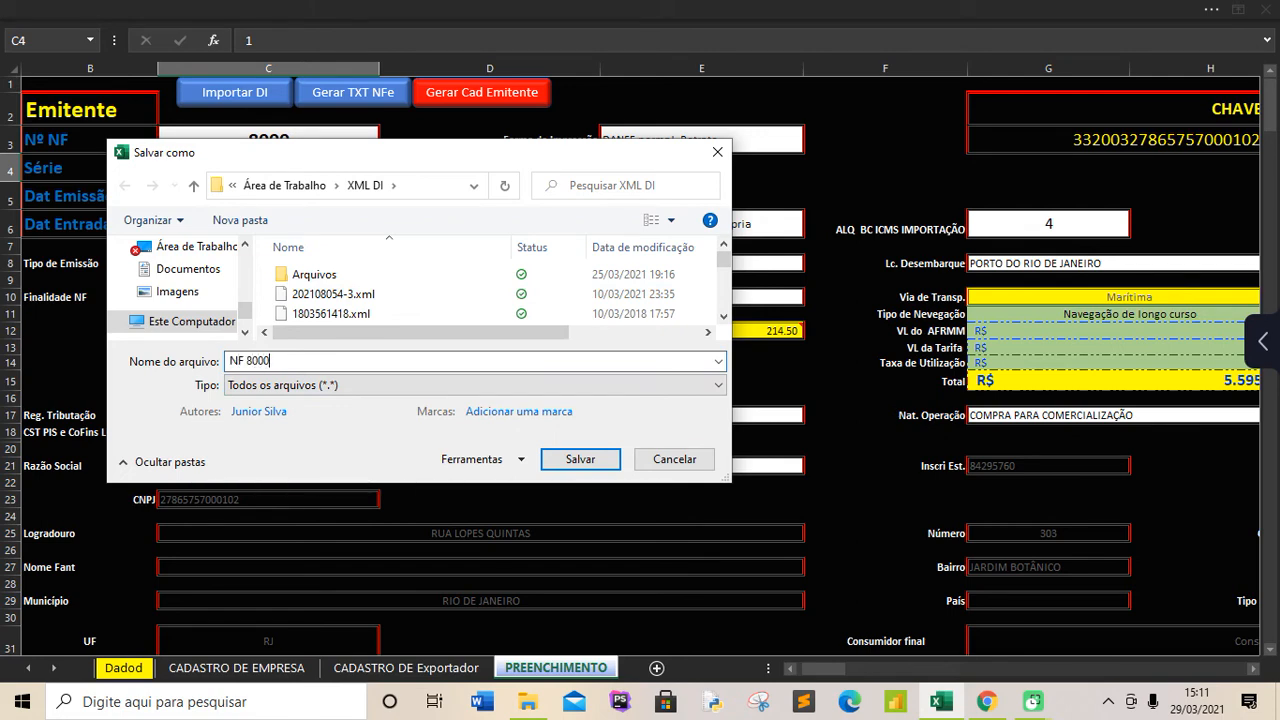
left_click(582, 460)
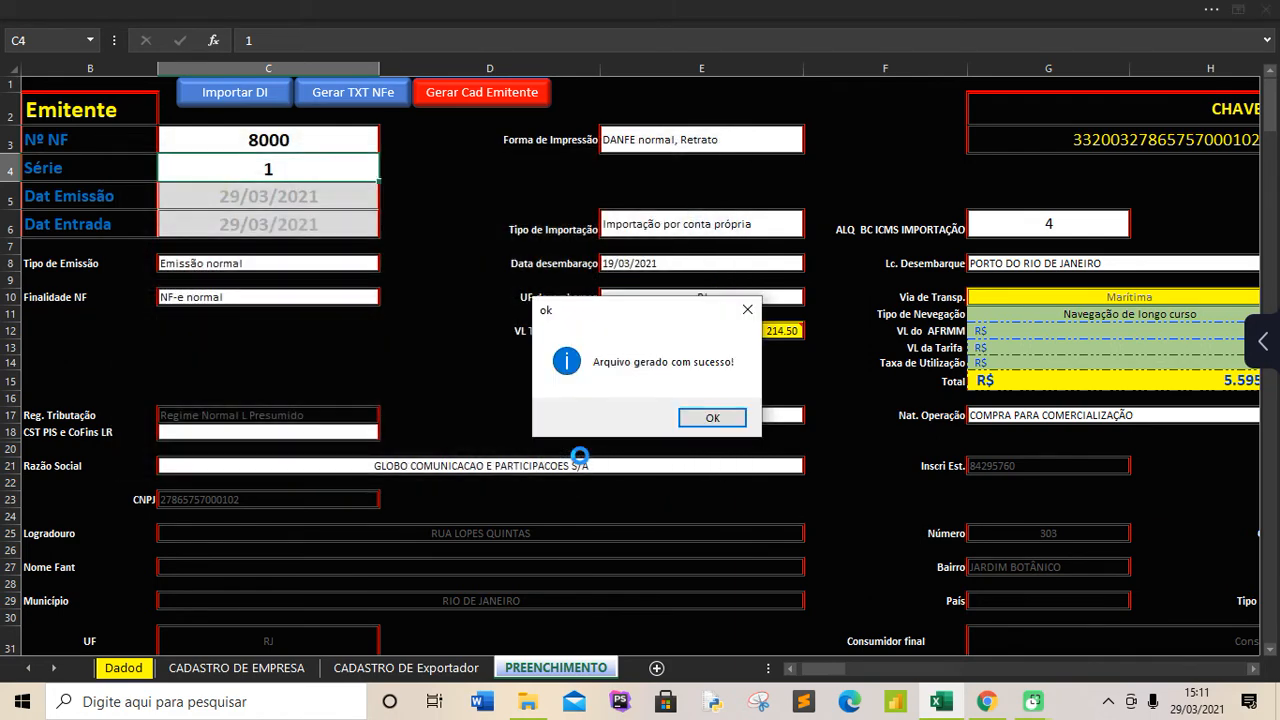
left_click(713, 419)
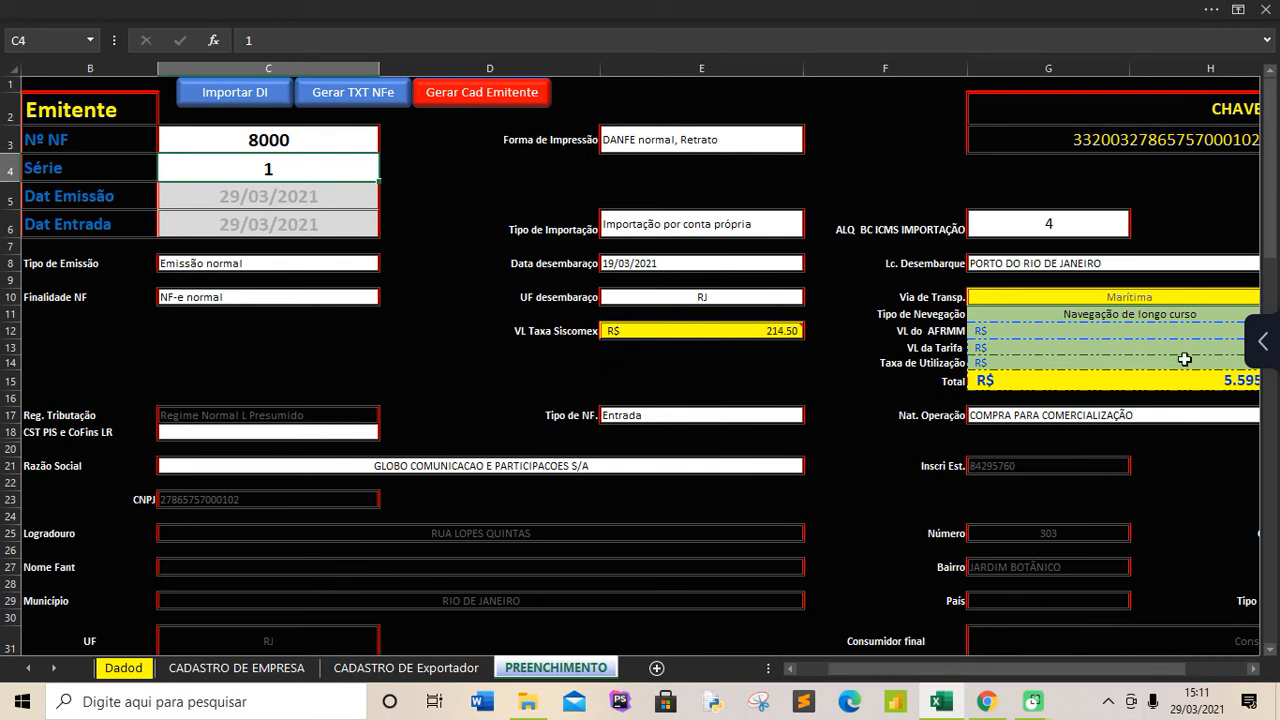
Step: From the desktop, open the XML DI folder sorted newest first and select NF 8000.txt
left_click(1276, 703)
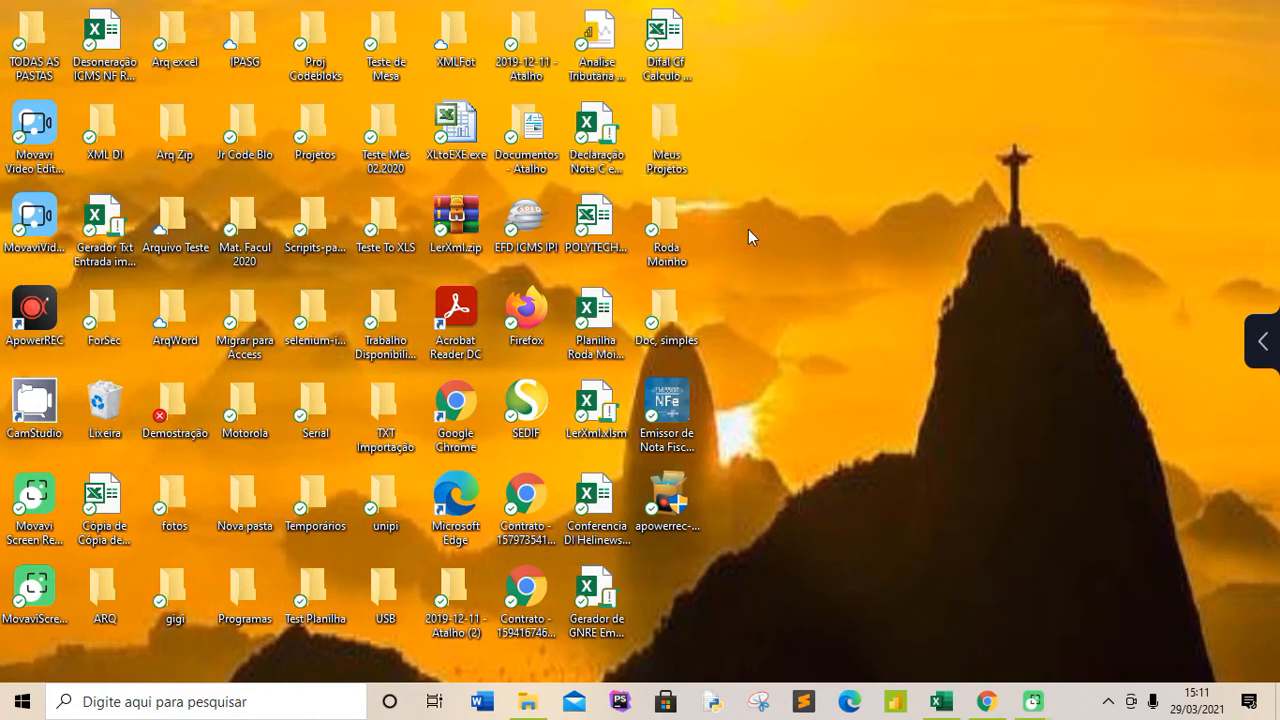
double_click(100, 128)
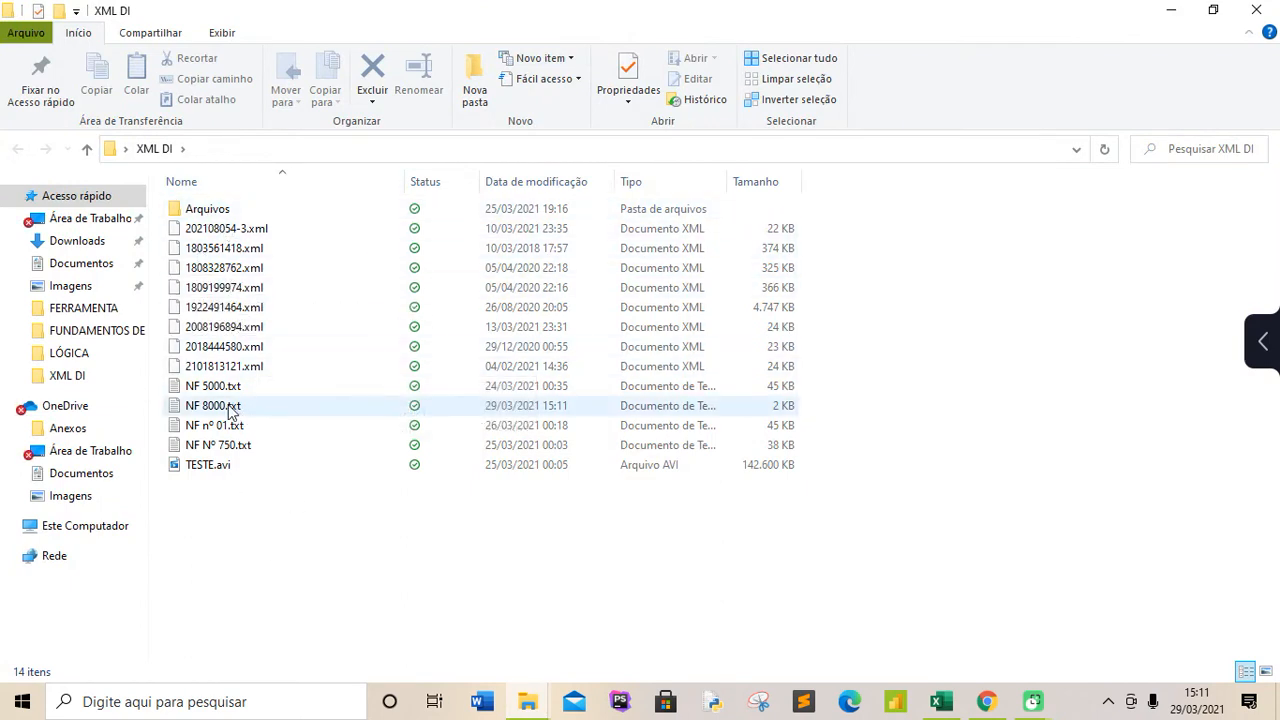
left_click(510, 184)
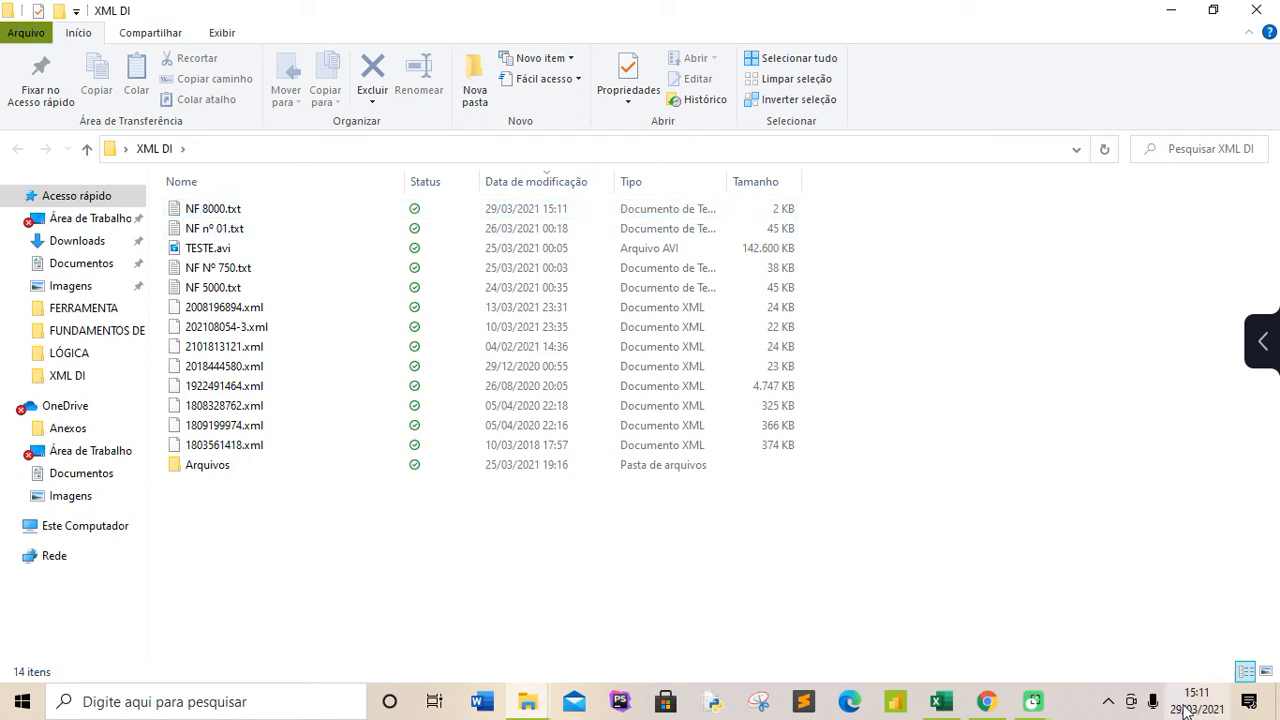
mouse_move(1190, 708)
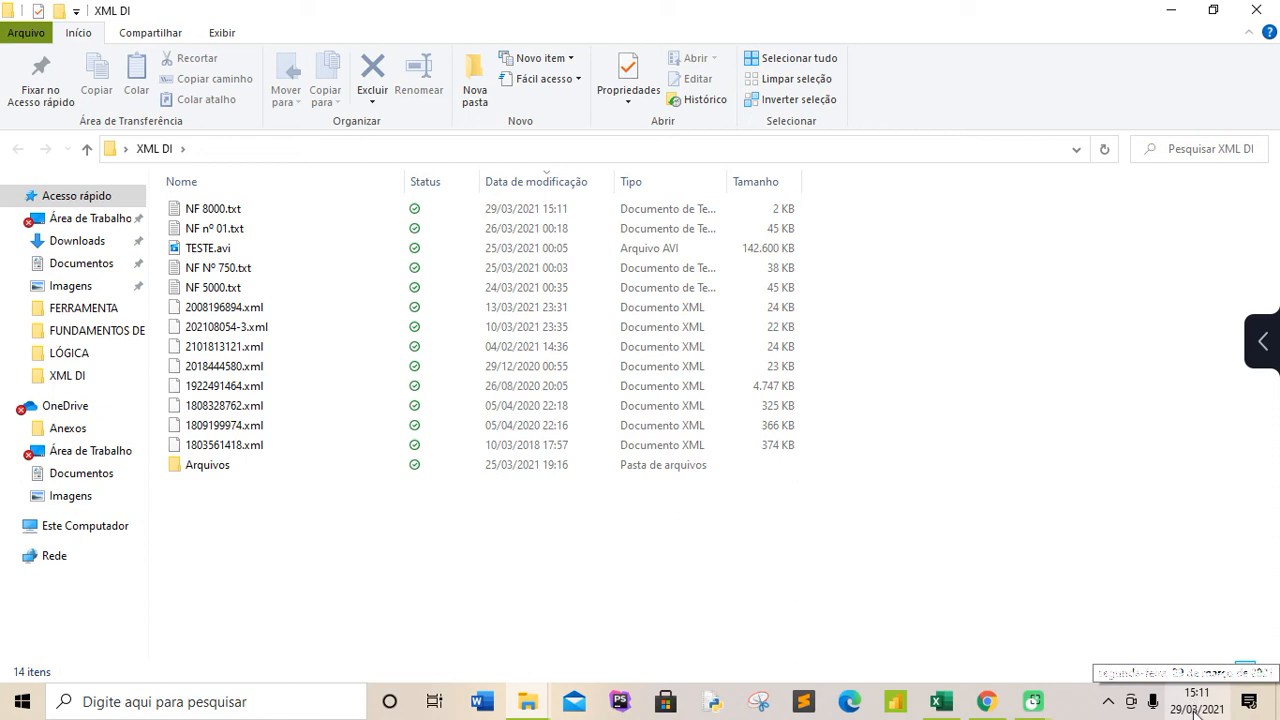
left_click(212, 212)
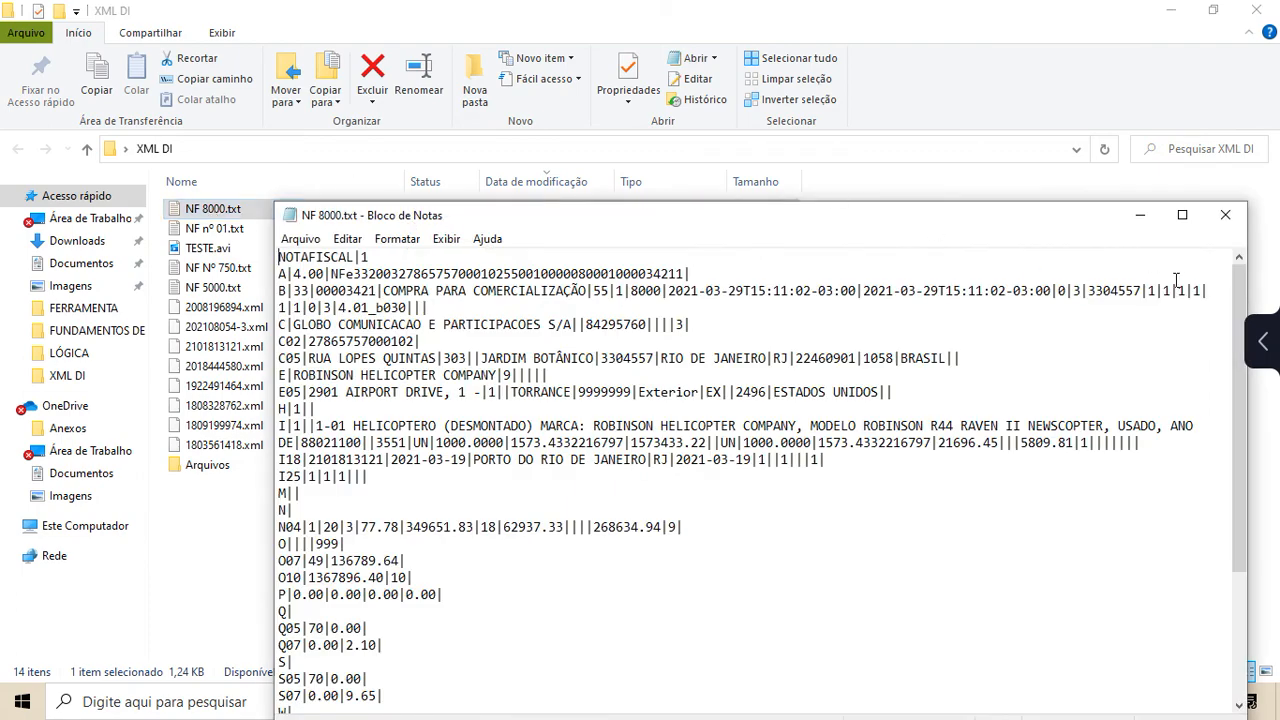
Step: Maximize NF 8000.txt in Notepad to review it, close it, reopen it briefly, then close Notepad
left_click(1182, 218)
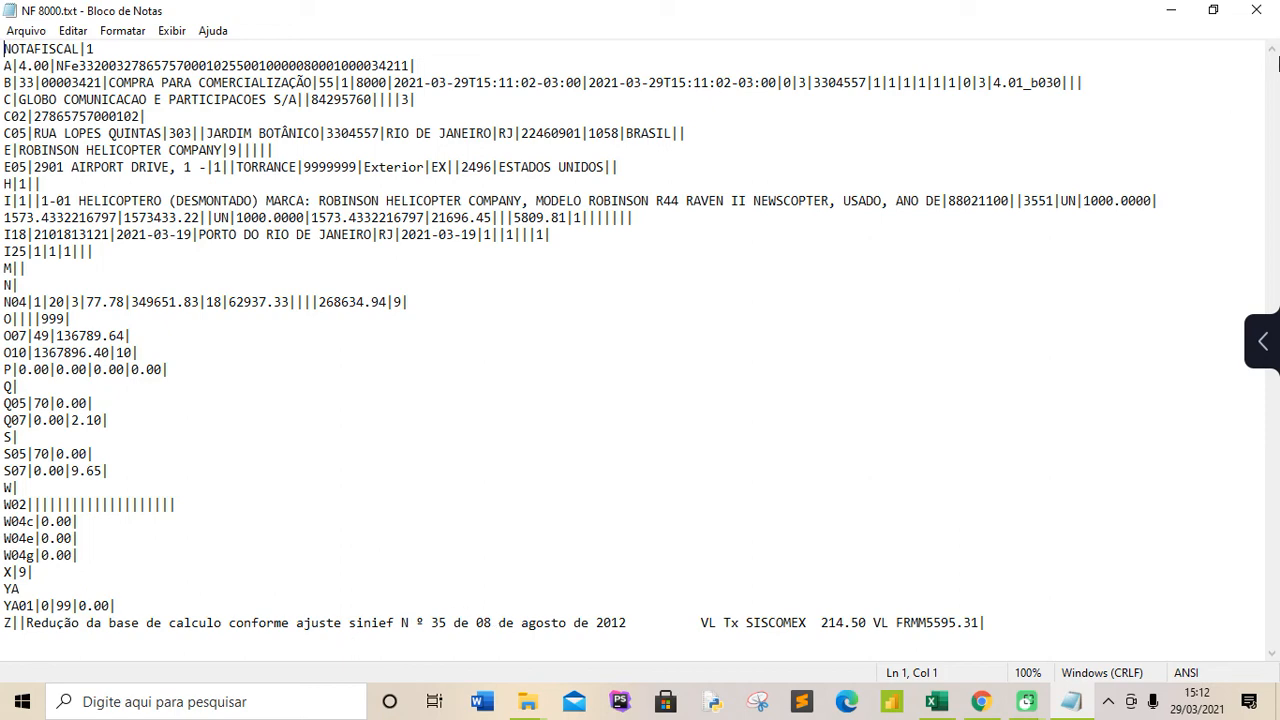
left_click(1256, 12)
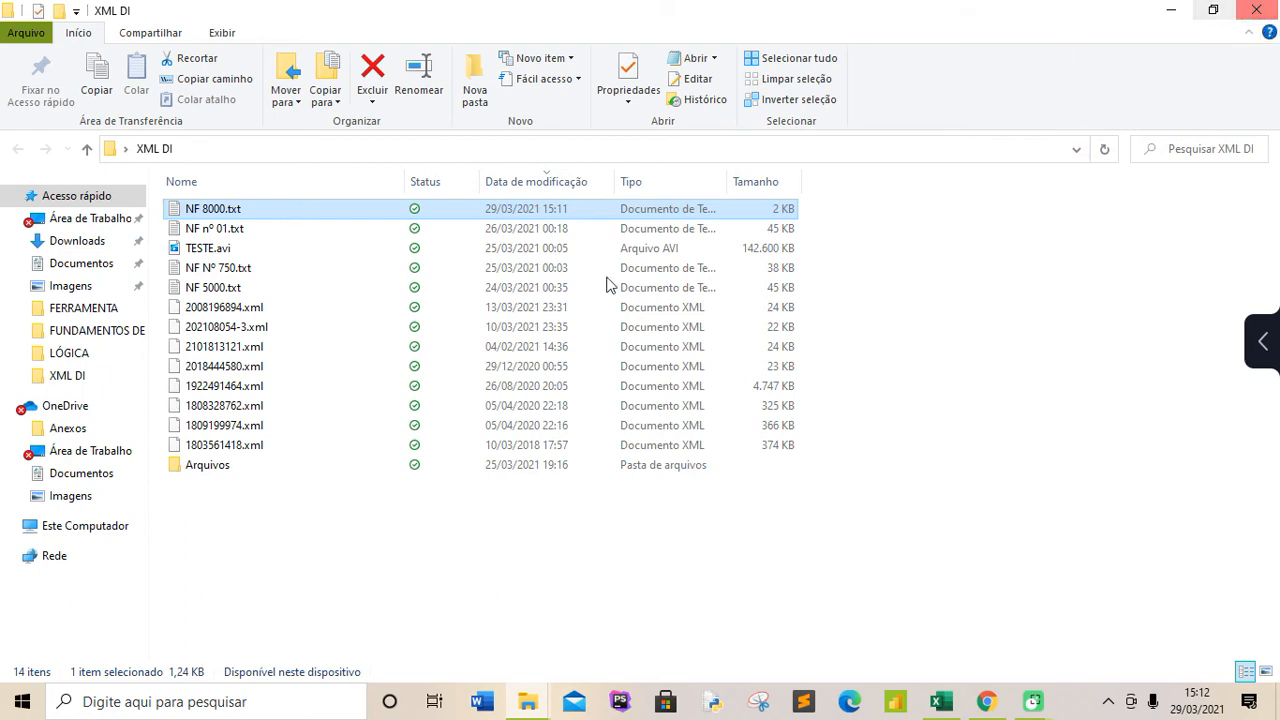
double_click(199, 210)
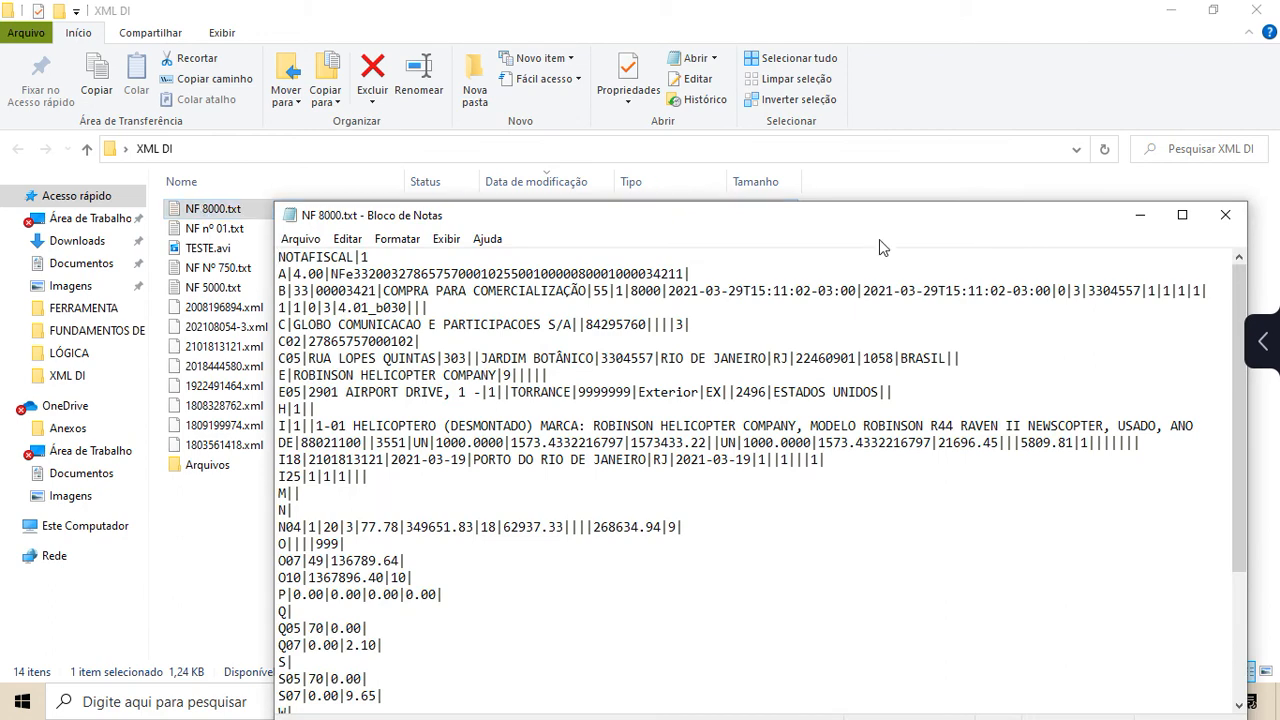
left_click(1227, 216)
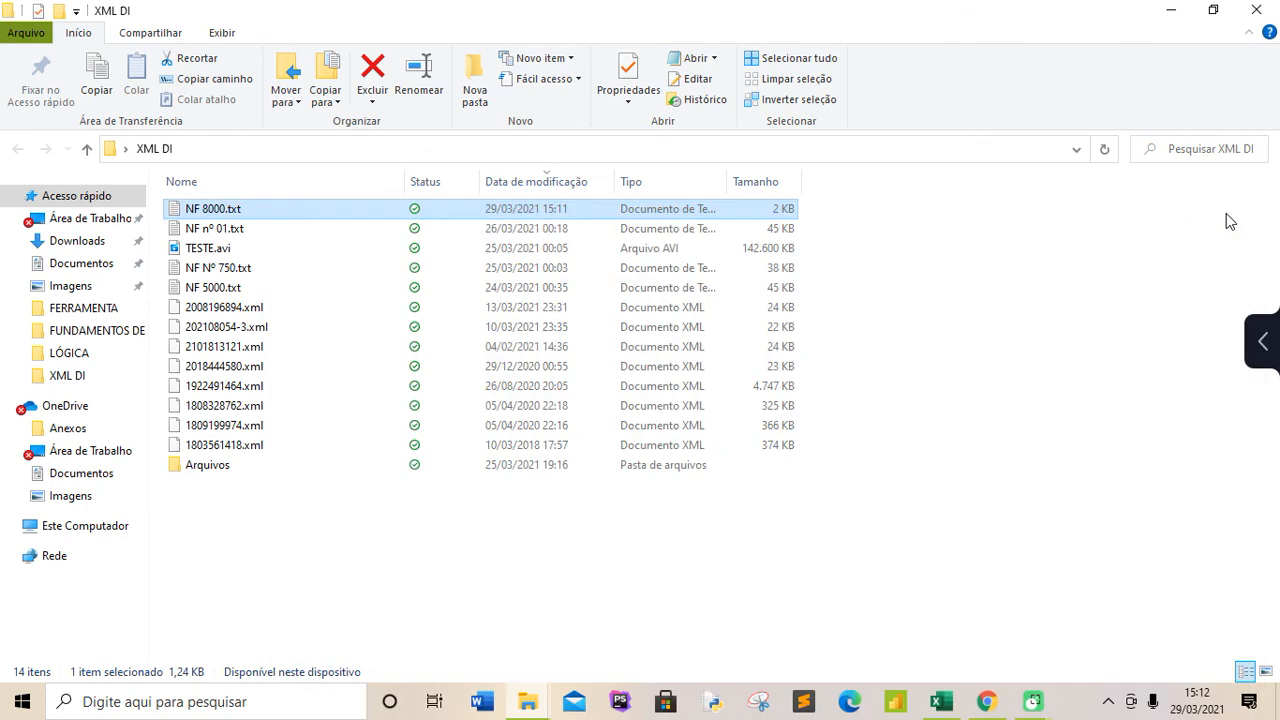
Step: Delete the old NF 8000.txt in the XML DI folder, then go back to Excel's PREENCHIMENTO form
left_click(940, 701)
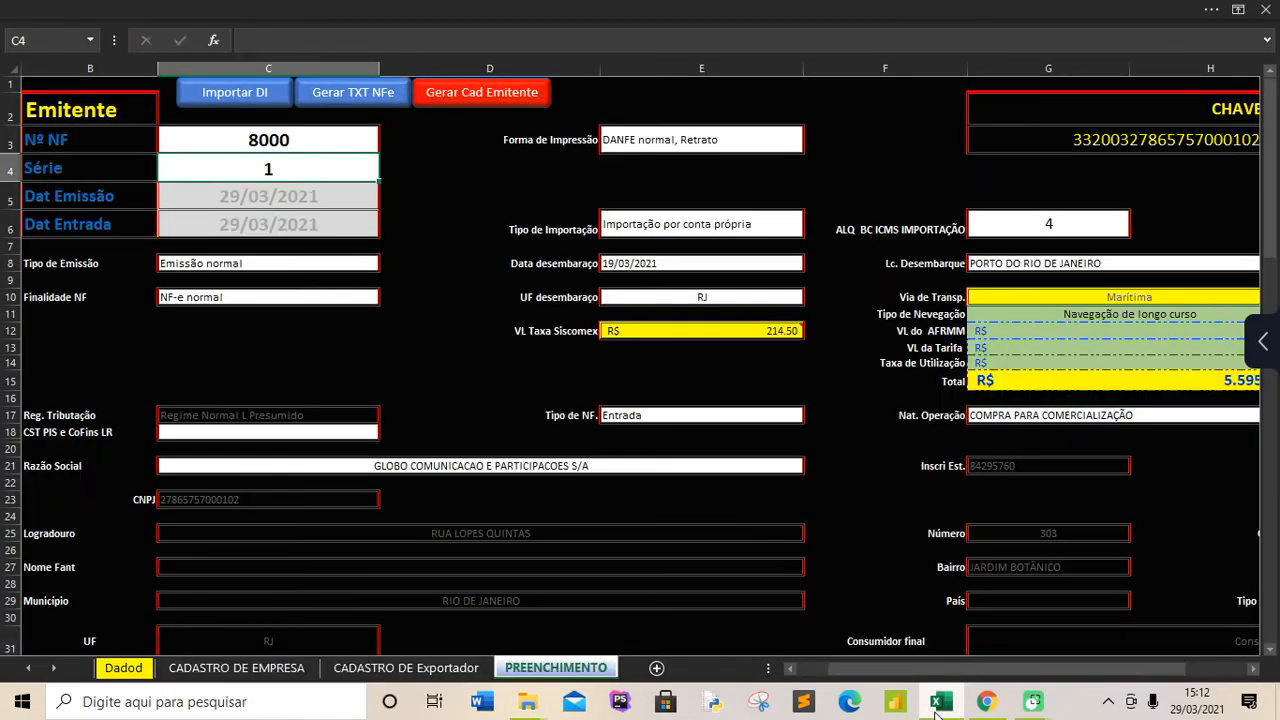
left_click_drag(850, 672, 823, 677)
mouse_move(528, 700)
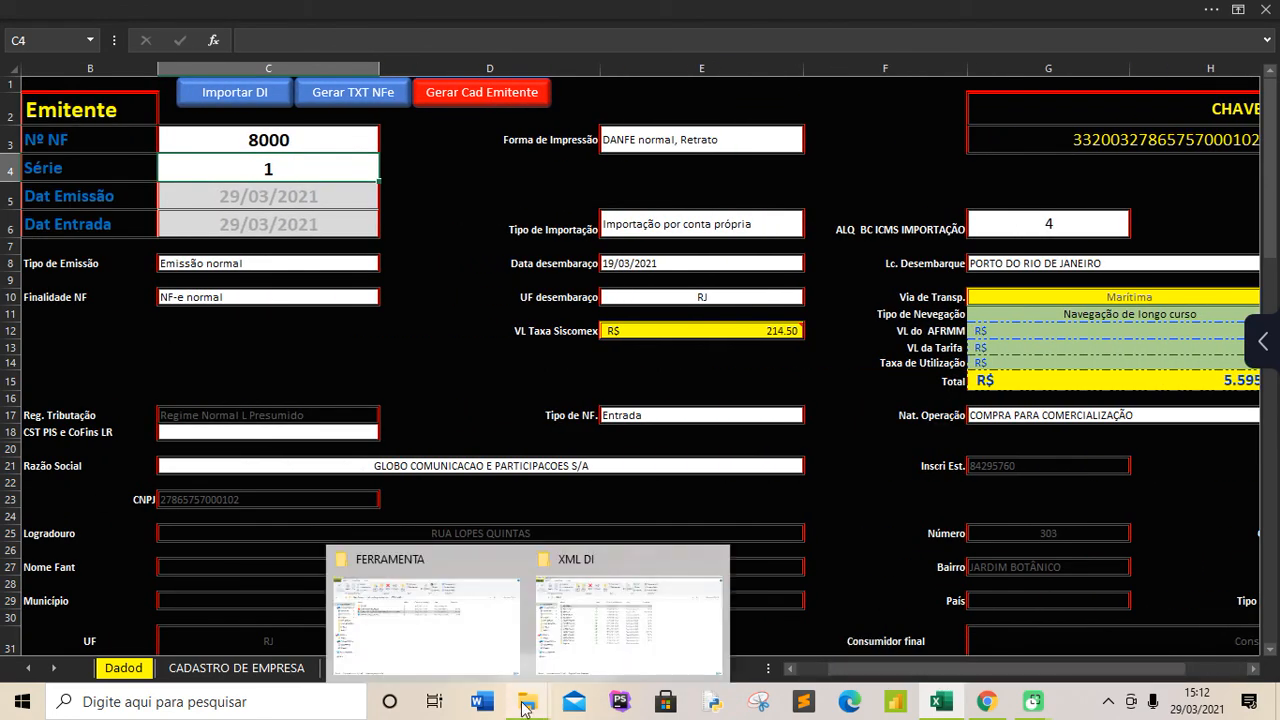
left_click(632, 610)
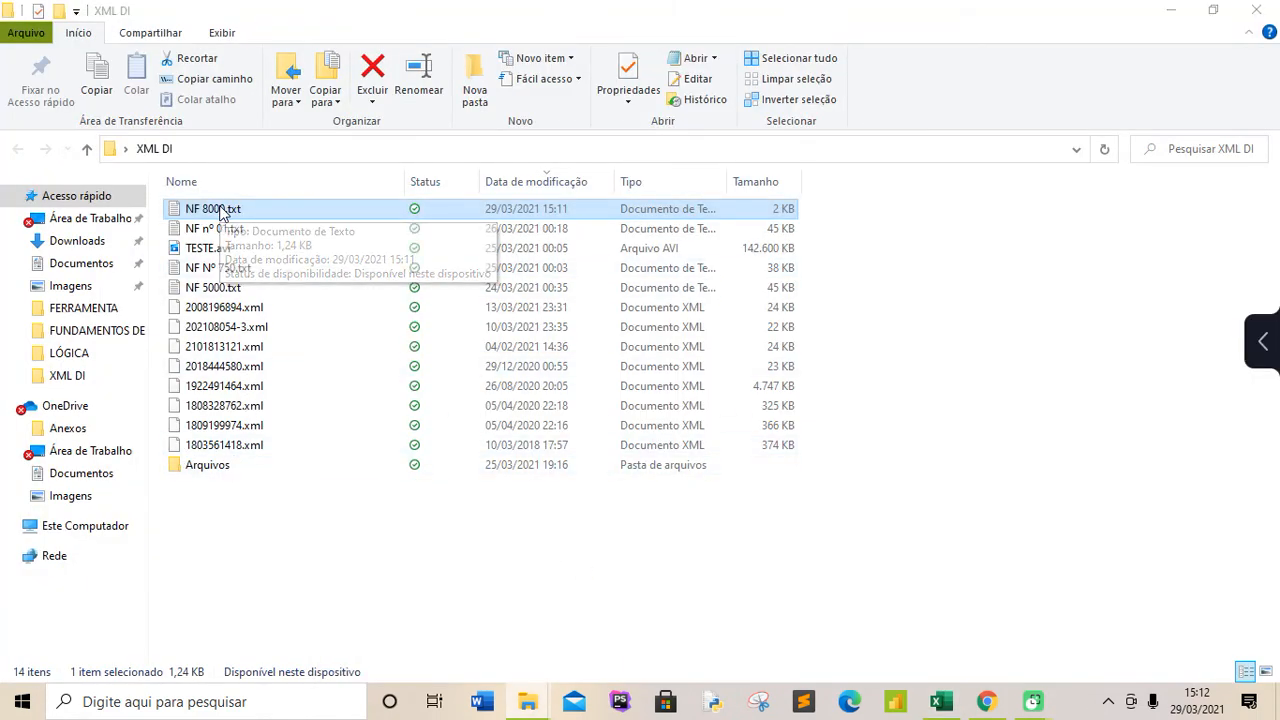
key("Delete")
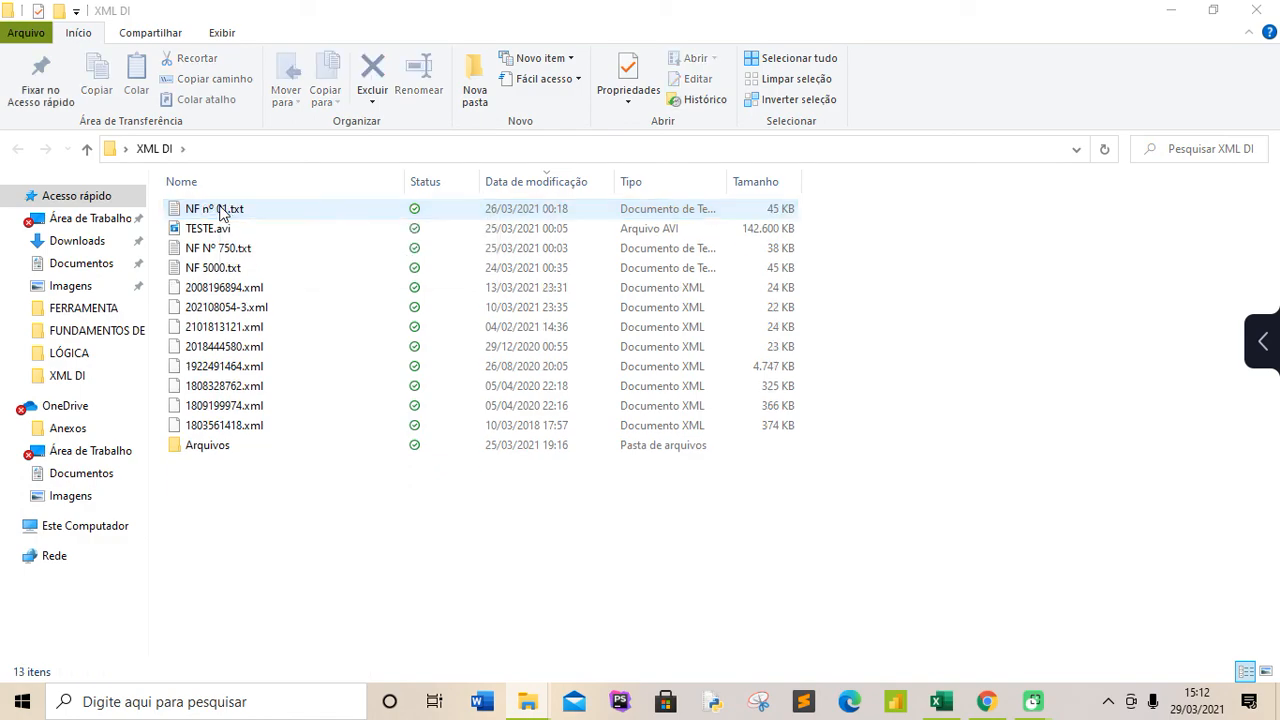
left_click(941, 703)
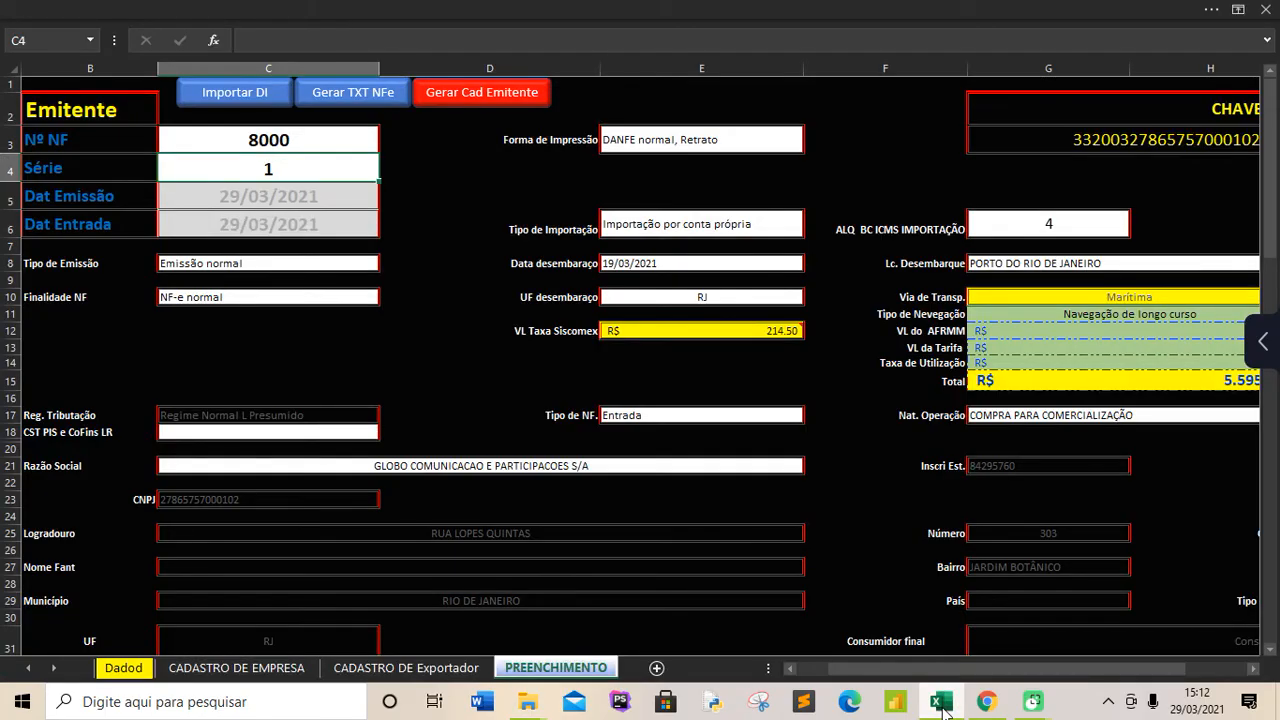
Step: Run Gerar TXT NFe and save the output as NF 8000 in XML DI, acknowledging the success message
left_click(329, 98)
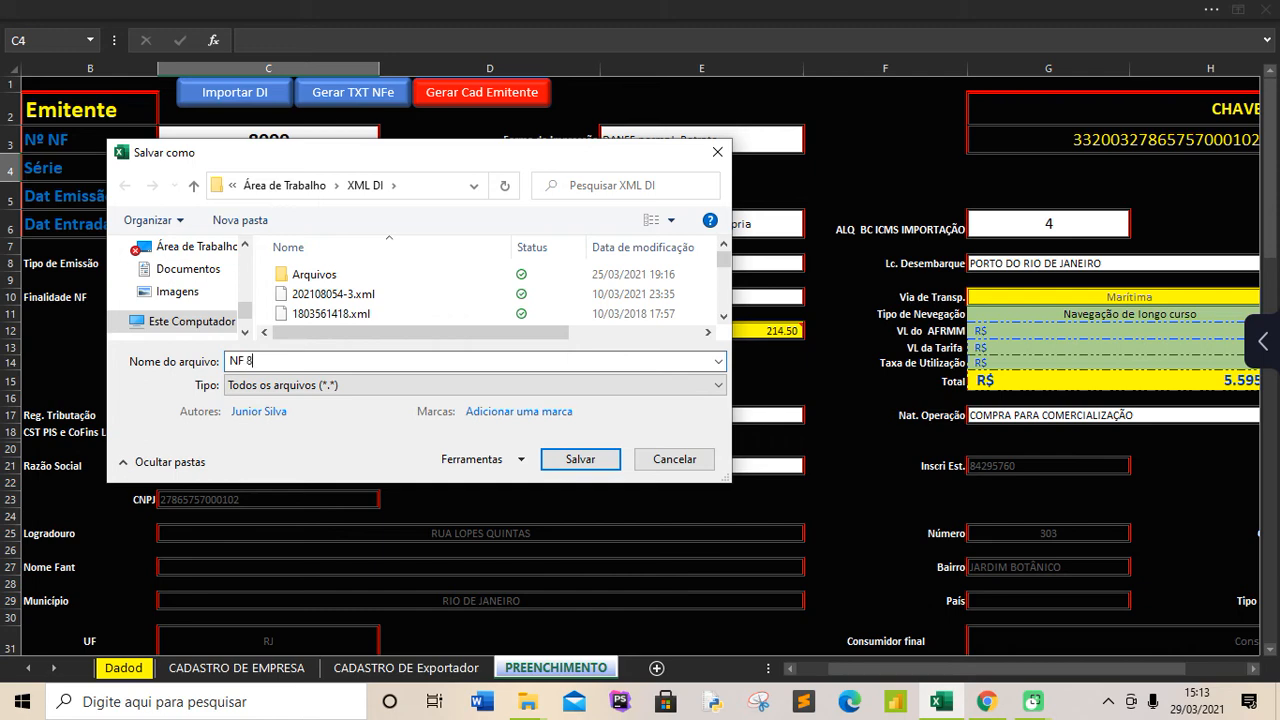
left_click(576, 462)
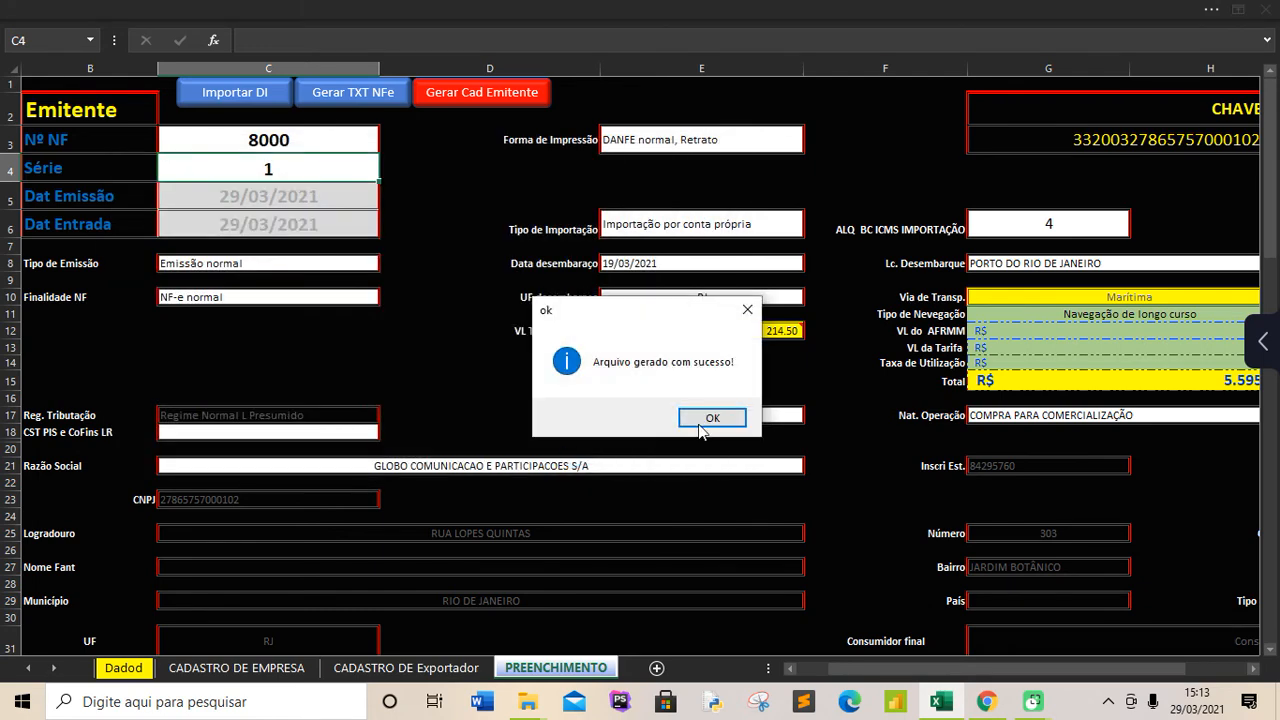
left_click(712, 418)
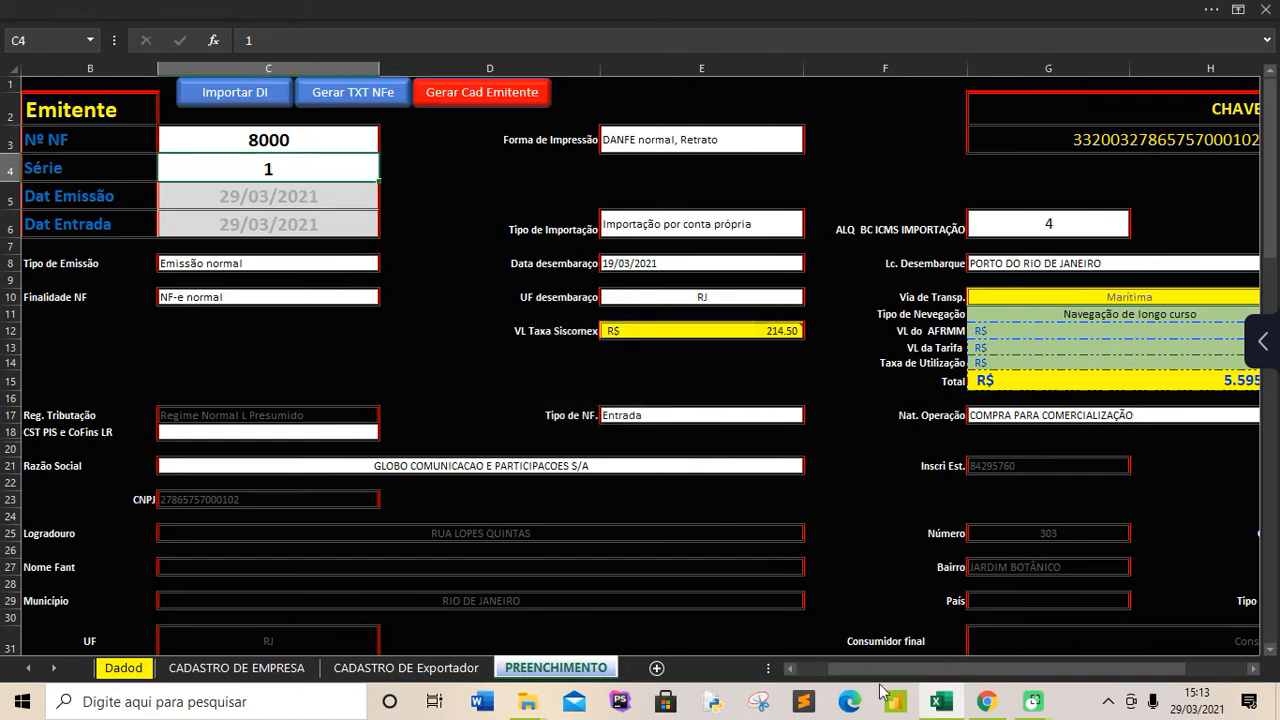
mouse_move(922, 714)
Step: Launch the Emissor de Nota Fiscal from the desktop, allow Java, and start with GLOBO COMUNICACAO as issuer
key("super+d")
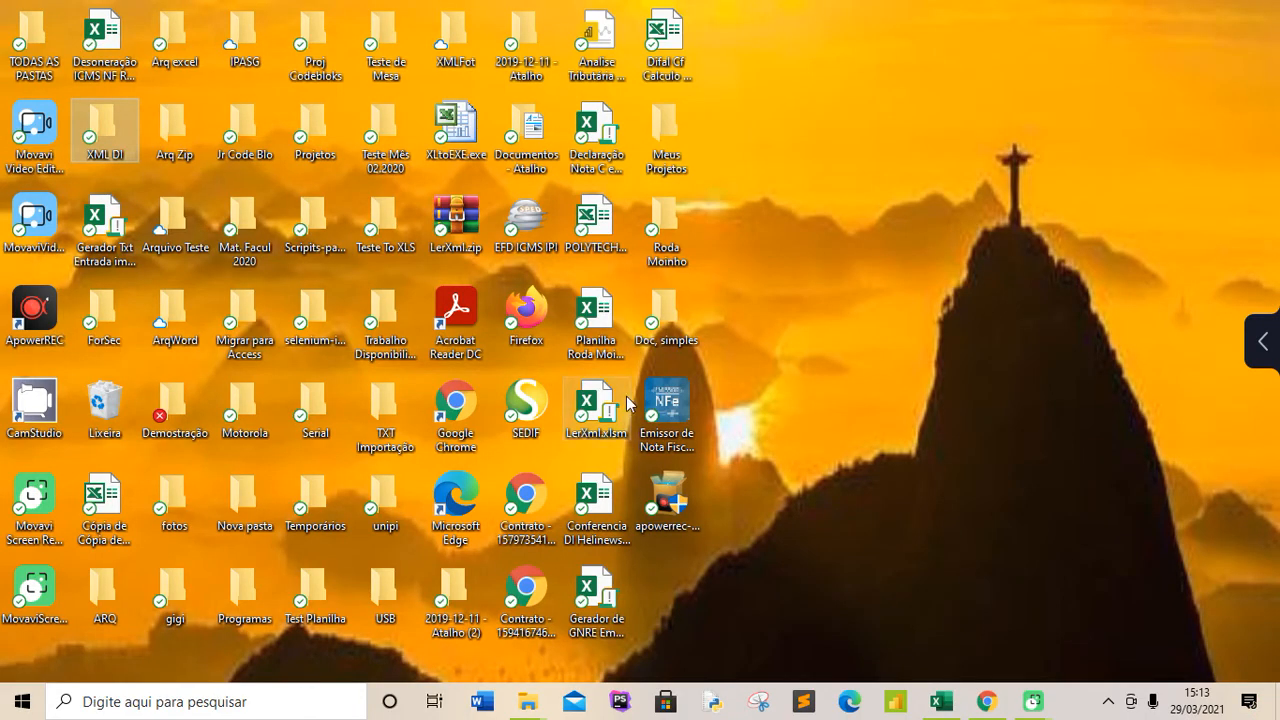
left_click(662, 402)
double_click(662, 402)
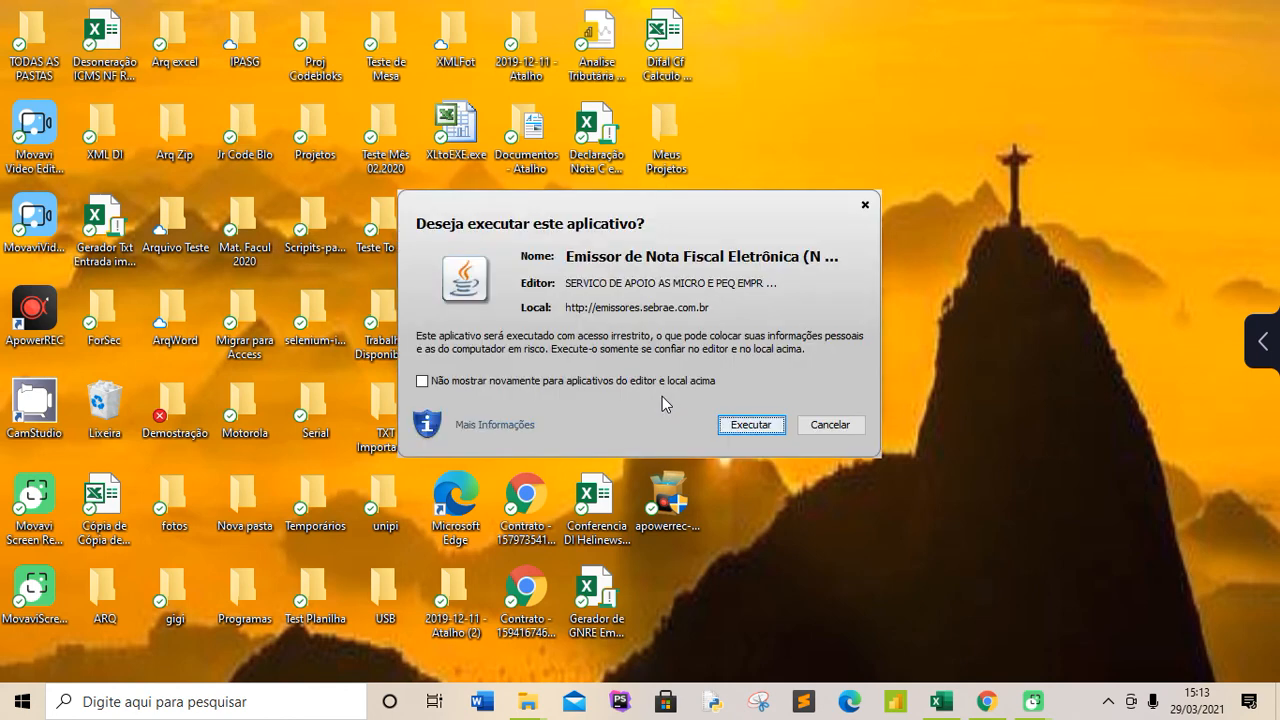
left_click(749, 424)
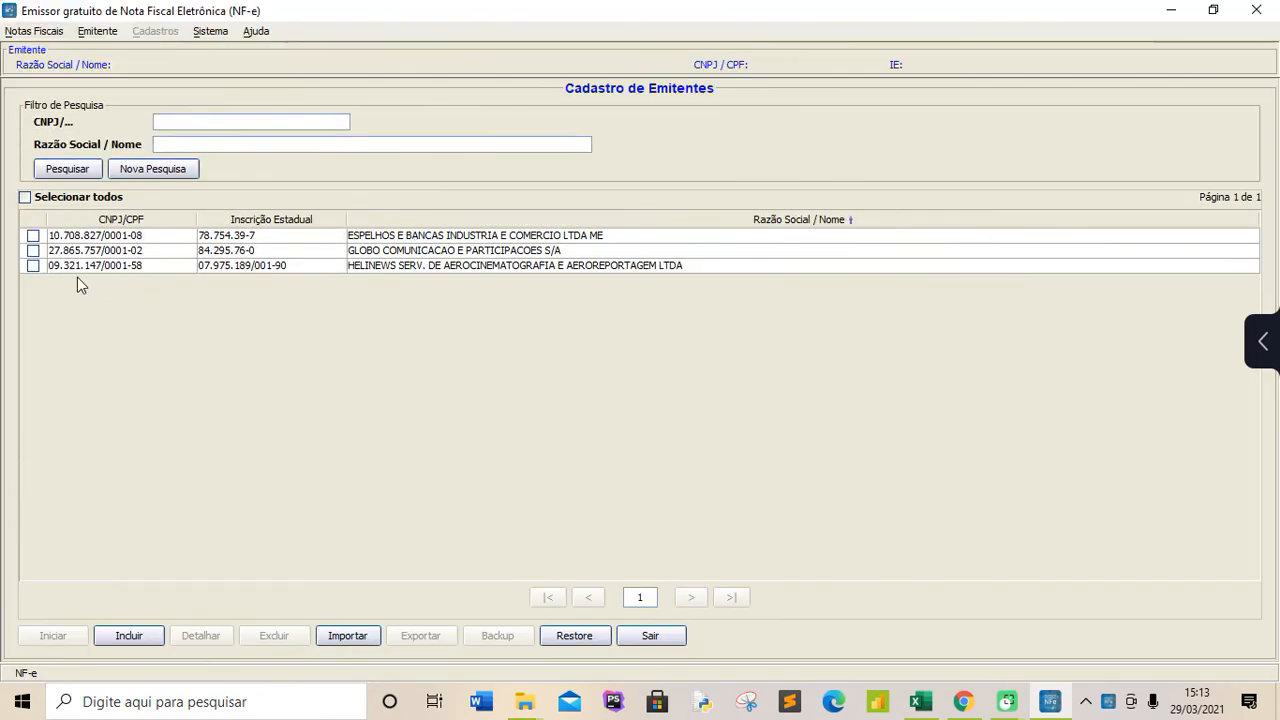
left_click(33, 251)
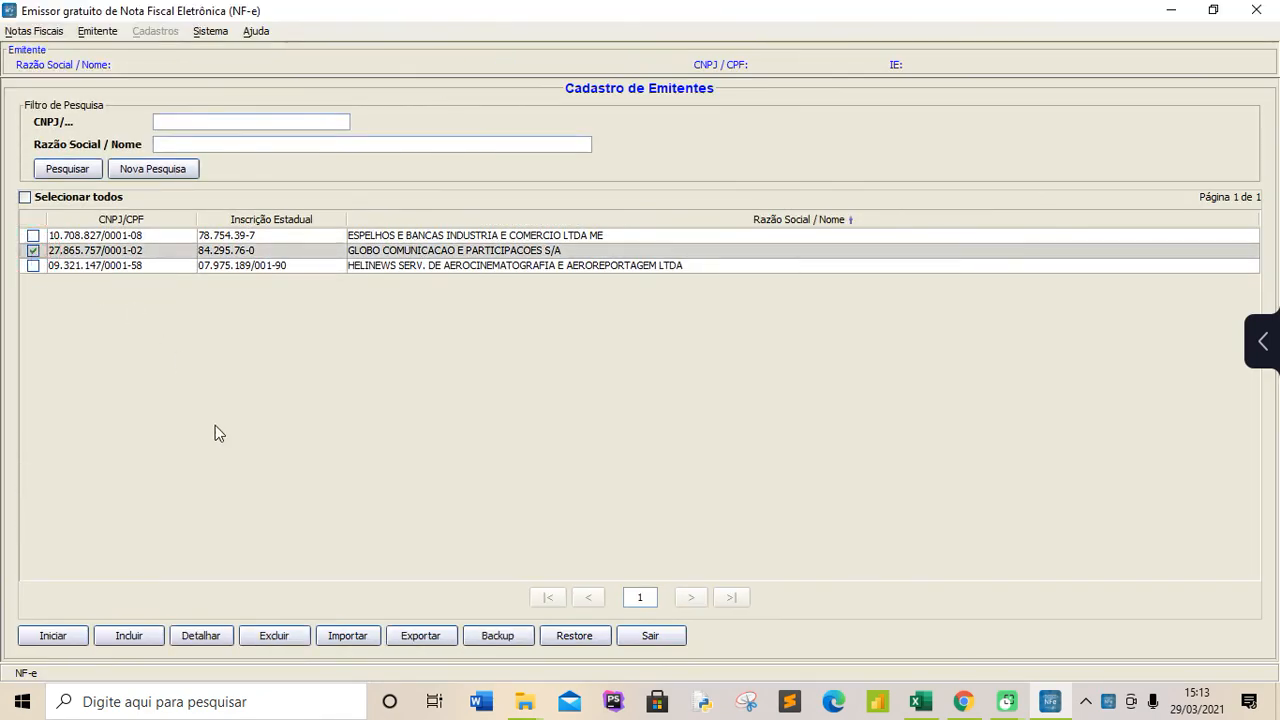
left_click(57, 636)
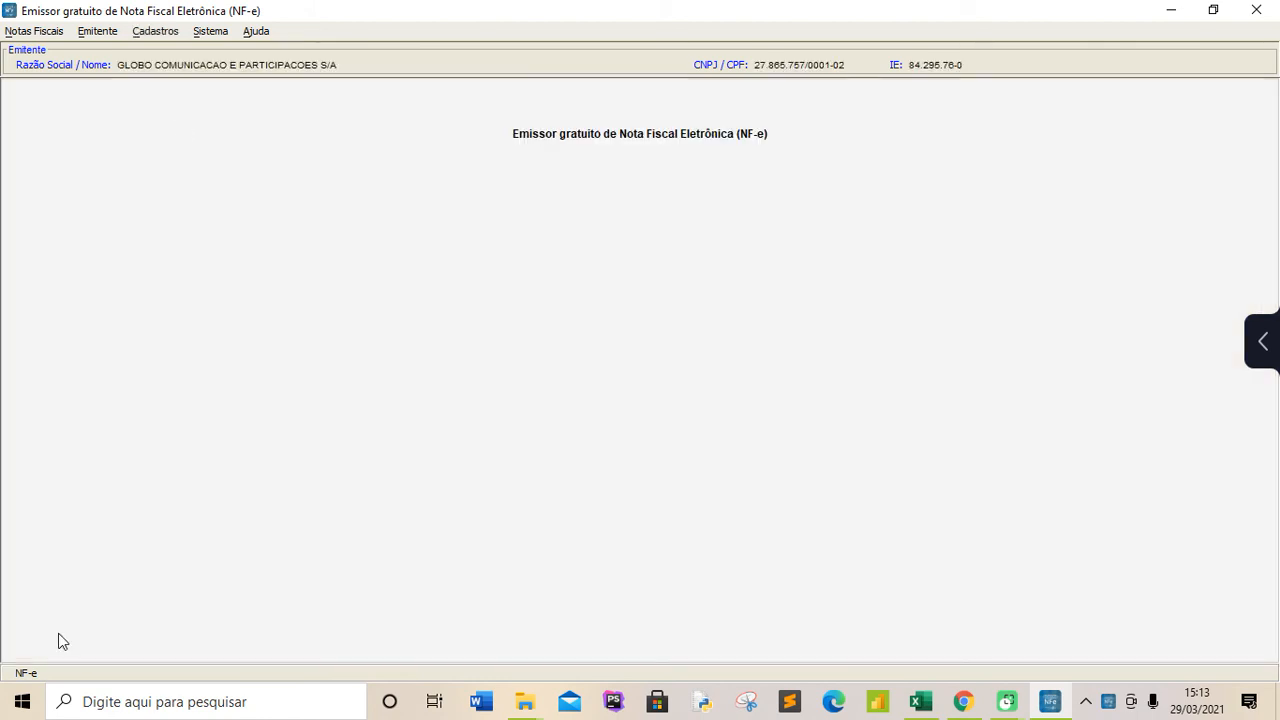
left_click(211, 33)
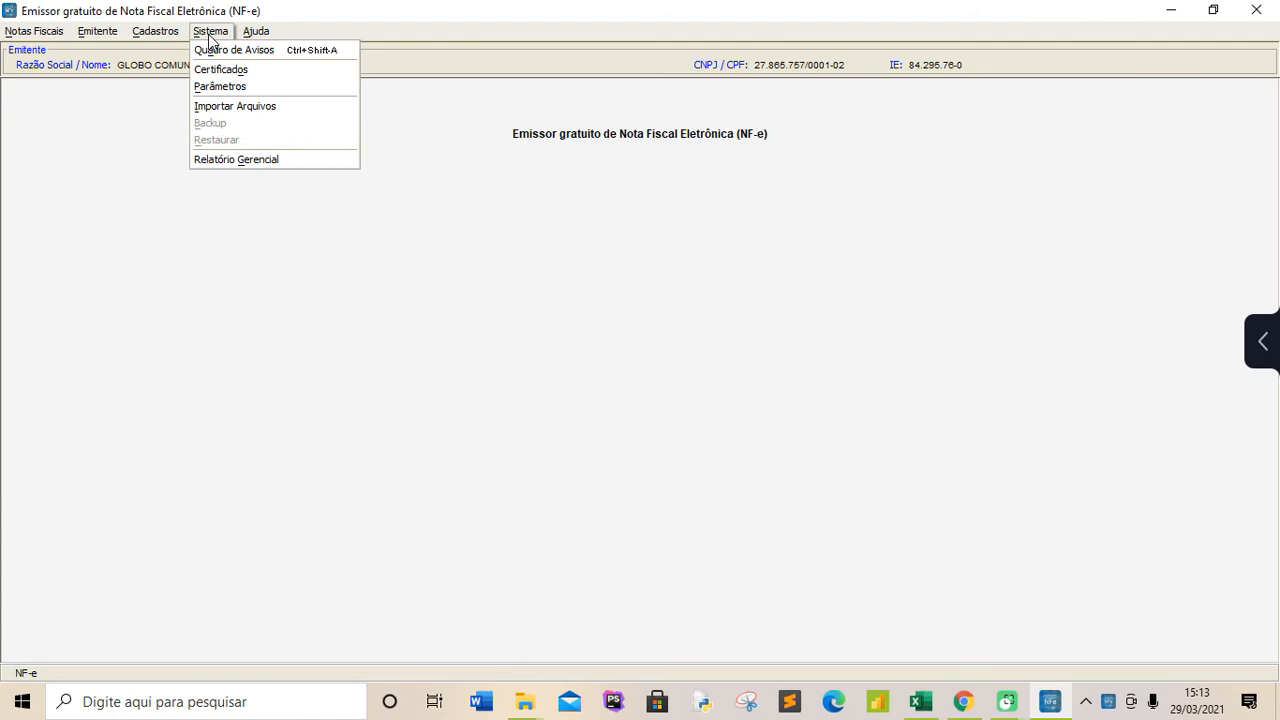
Step: On the import screen, set the Área de Trabalho\XML DI folder as the TXT import source
left_click(222, 106)
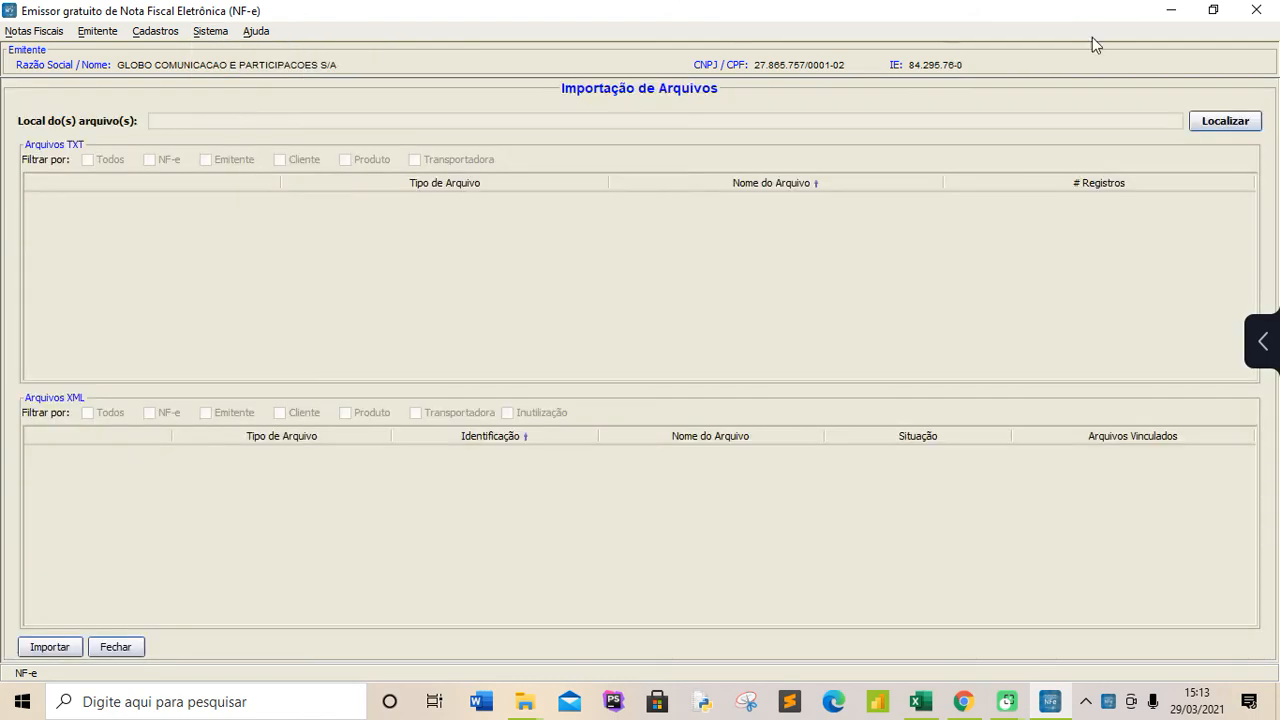
left_click(1229, 119)
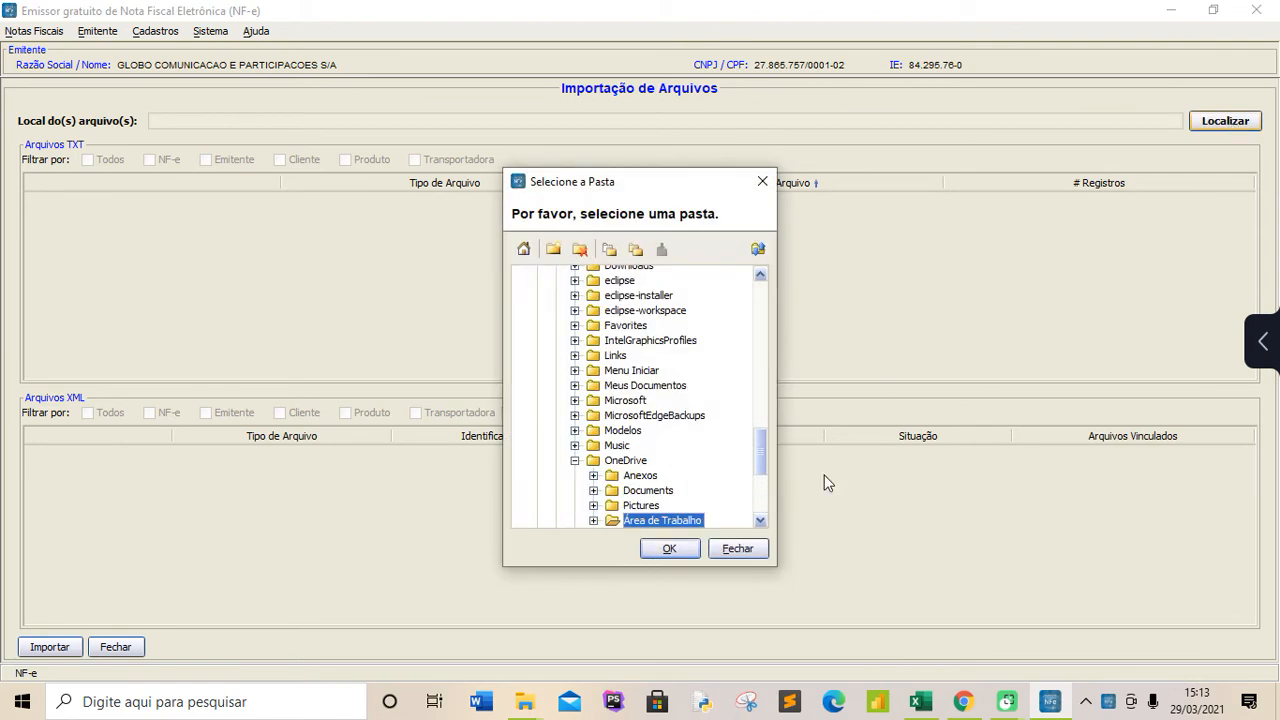
left_click_drag(761, 463, 761, 479)
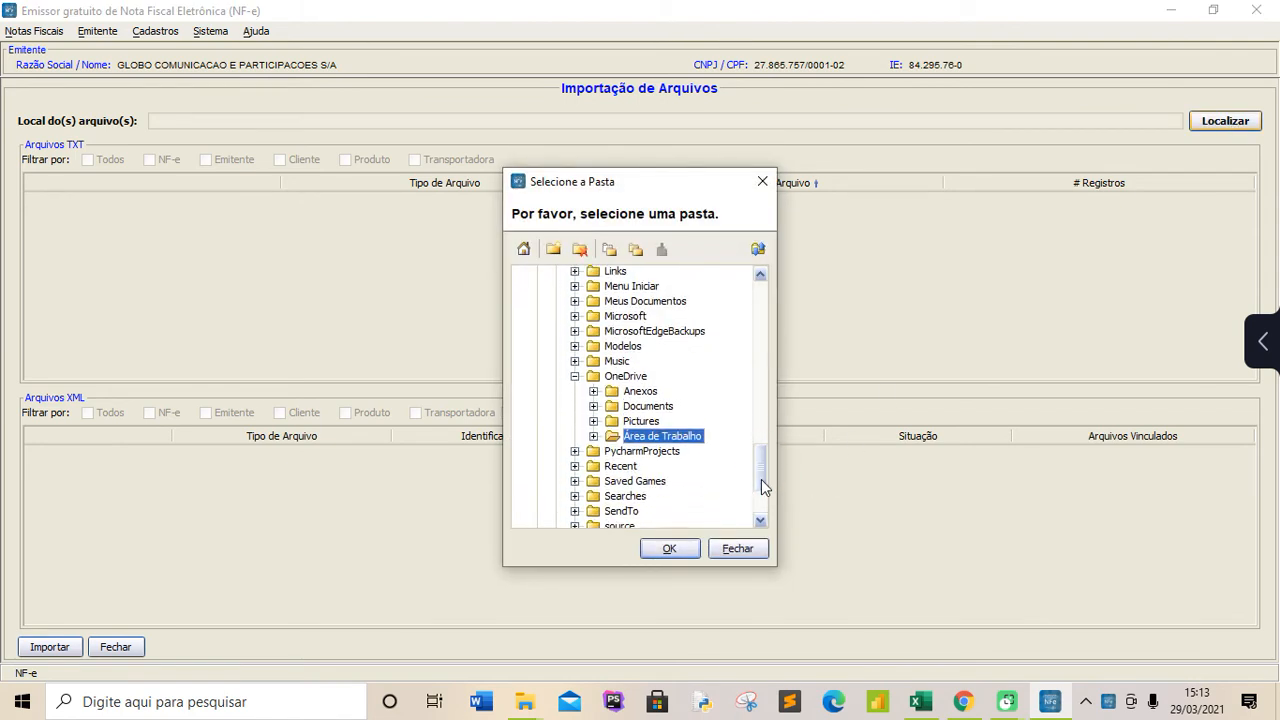
left_click(594, 437)
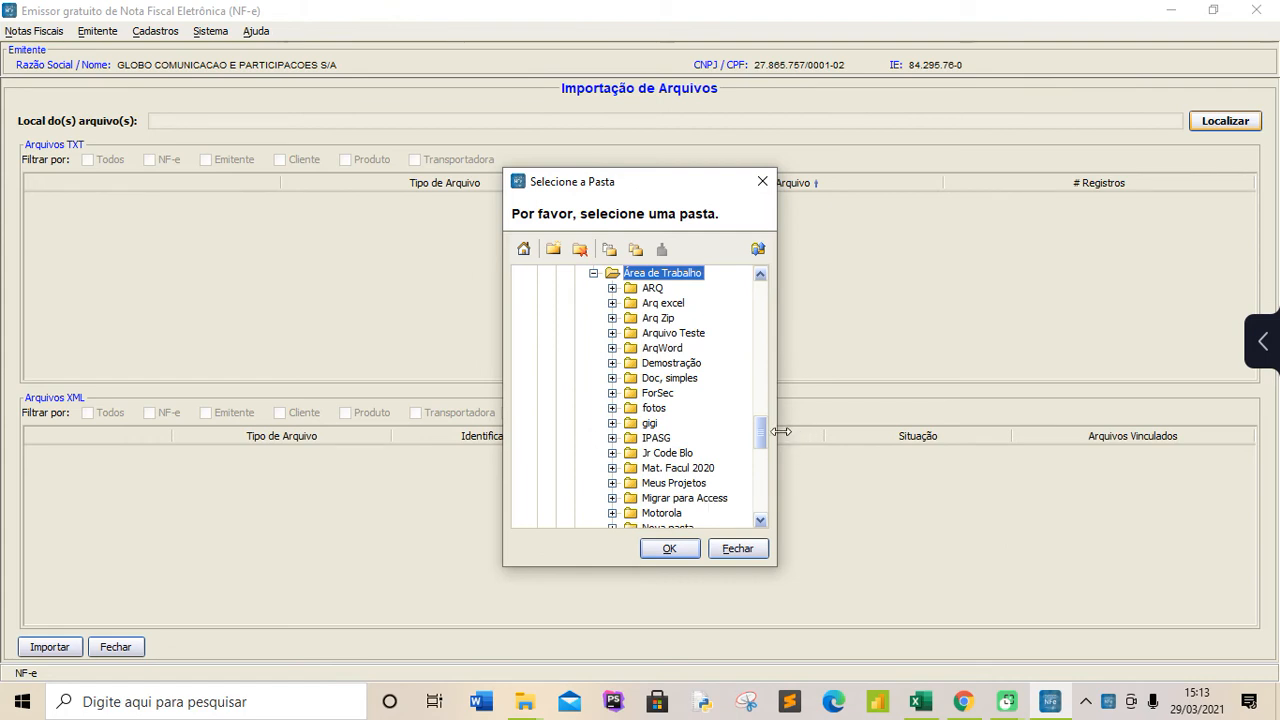
left_click_drag(763, 432, 767, 476)
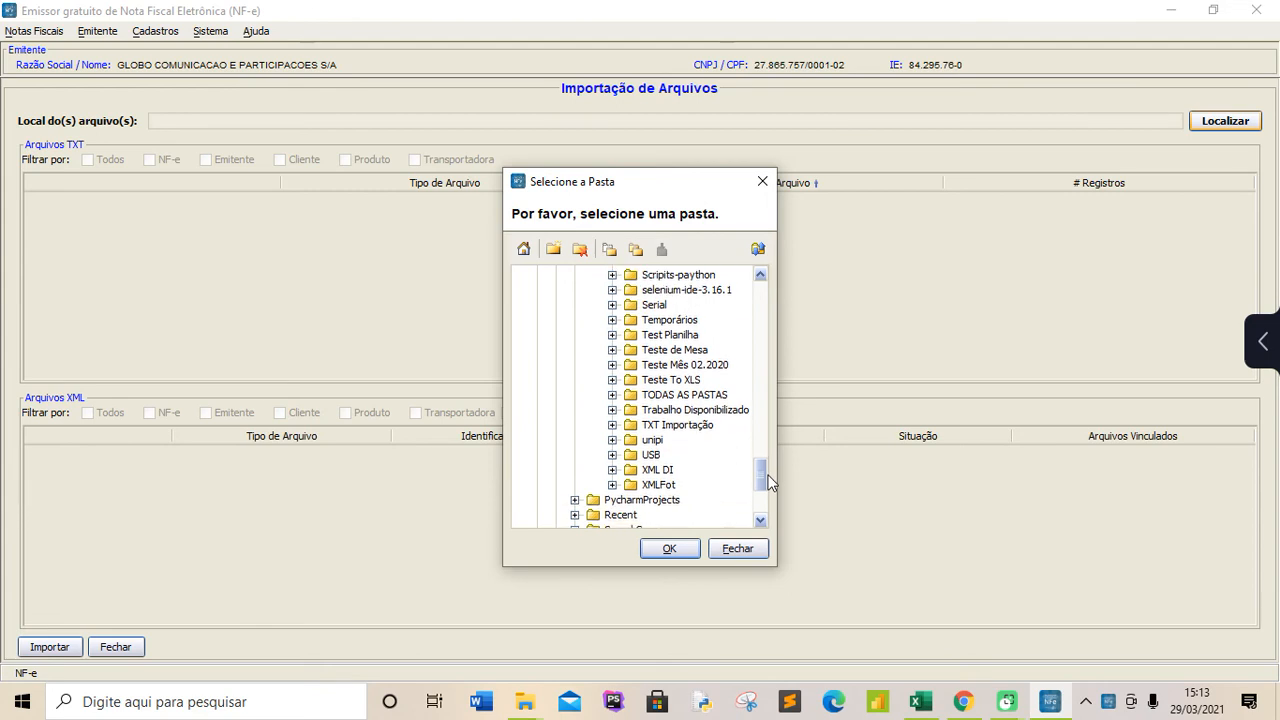
left_click(633, 472)
left_click(612, 470)
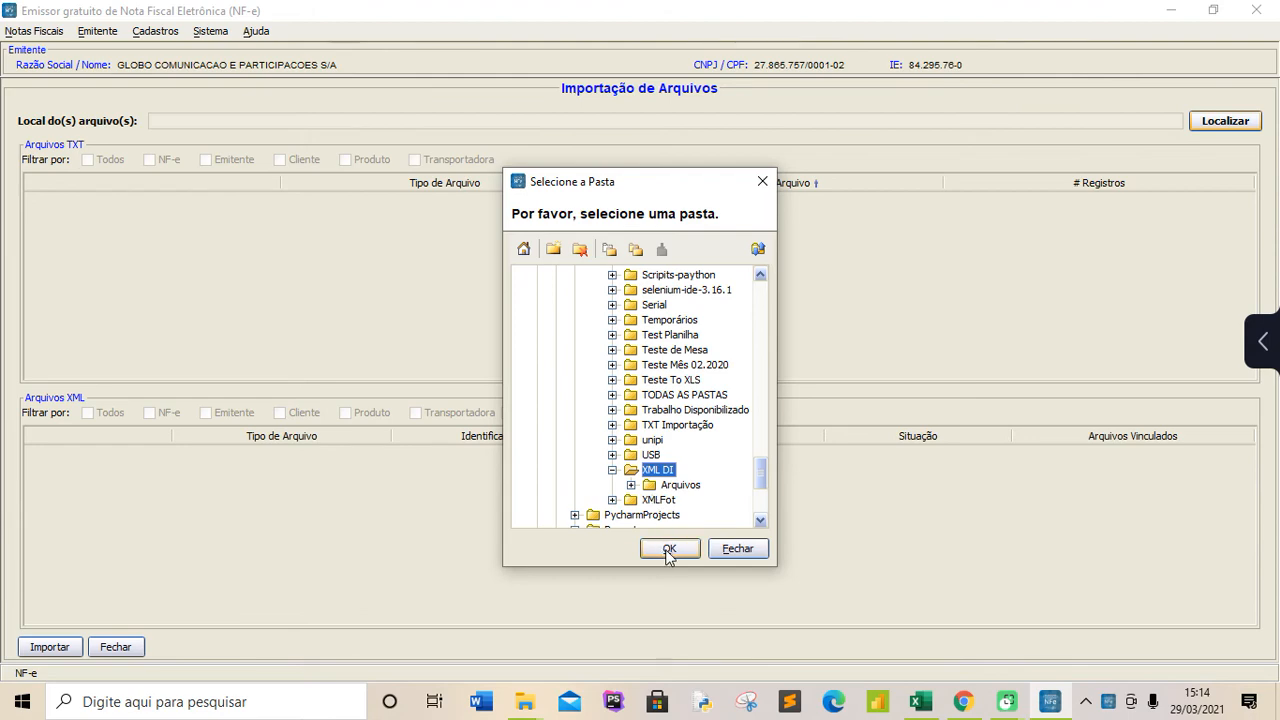
left_click(523, 703)
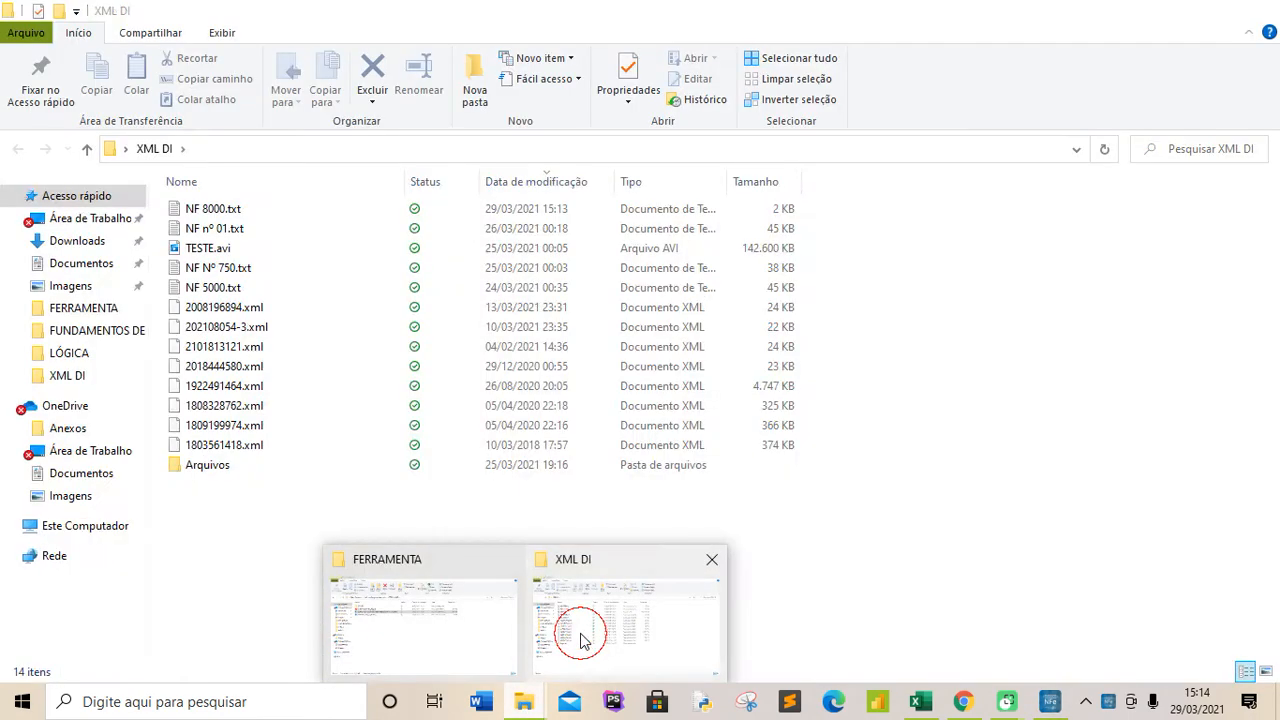
left_click(582, 638)
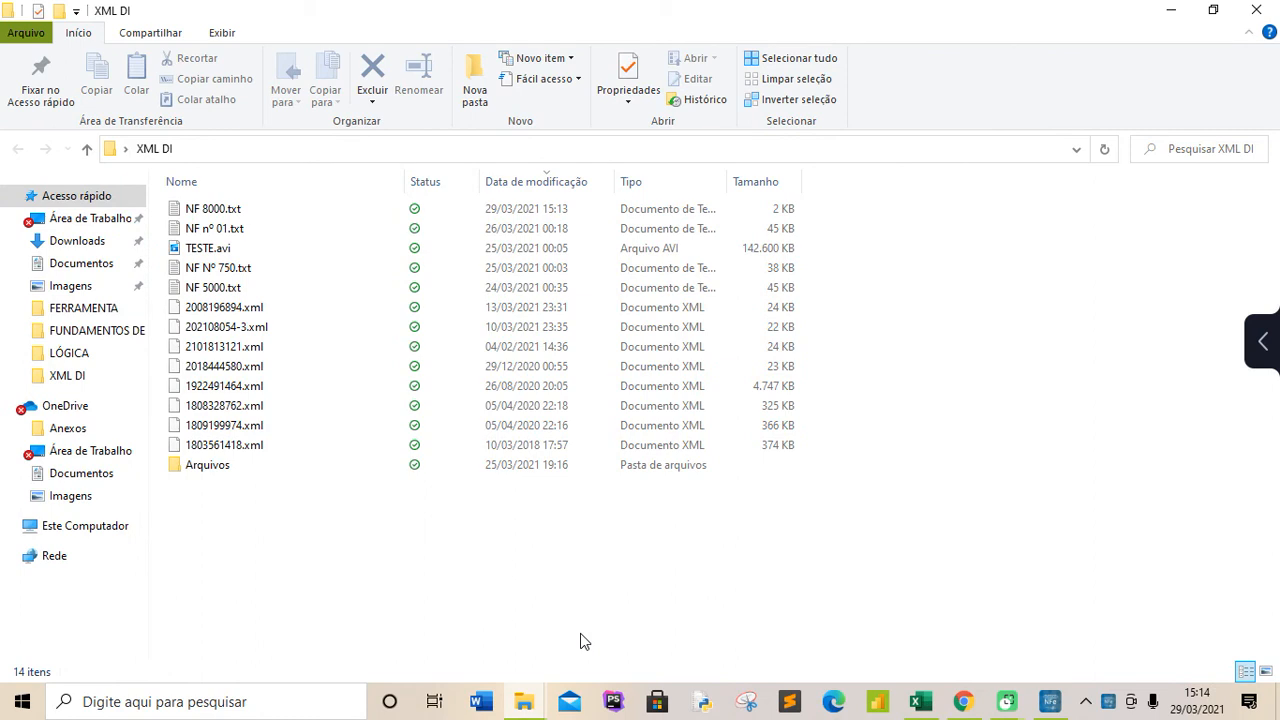
left_click(1050, 703)
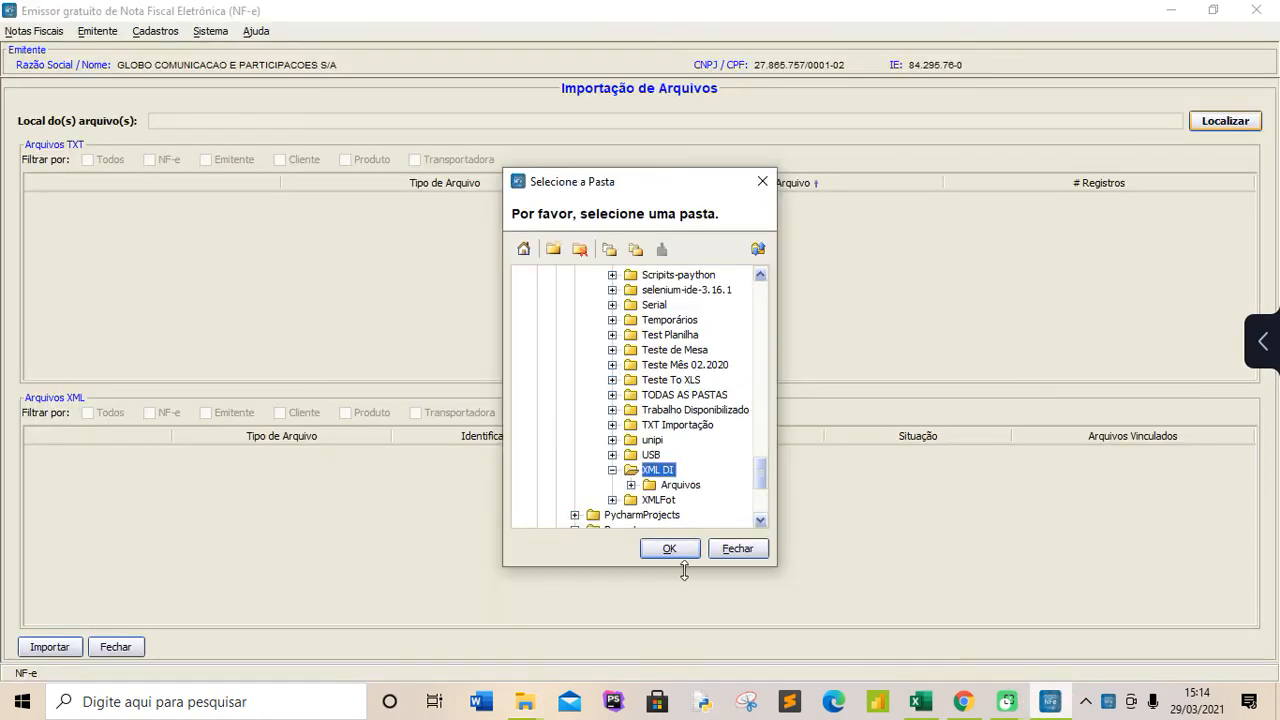
left_click(674, 548)
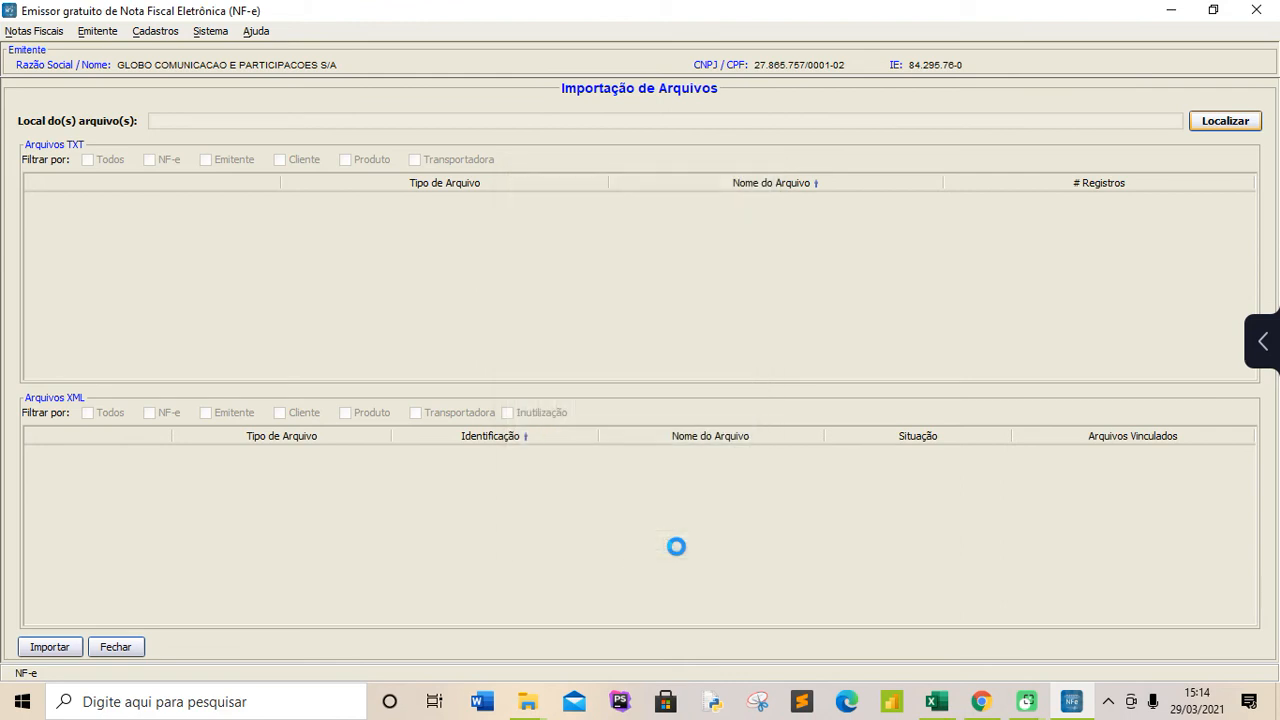
left_click(628, 418)
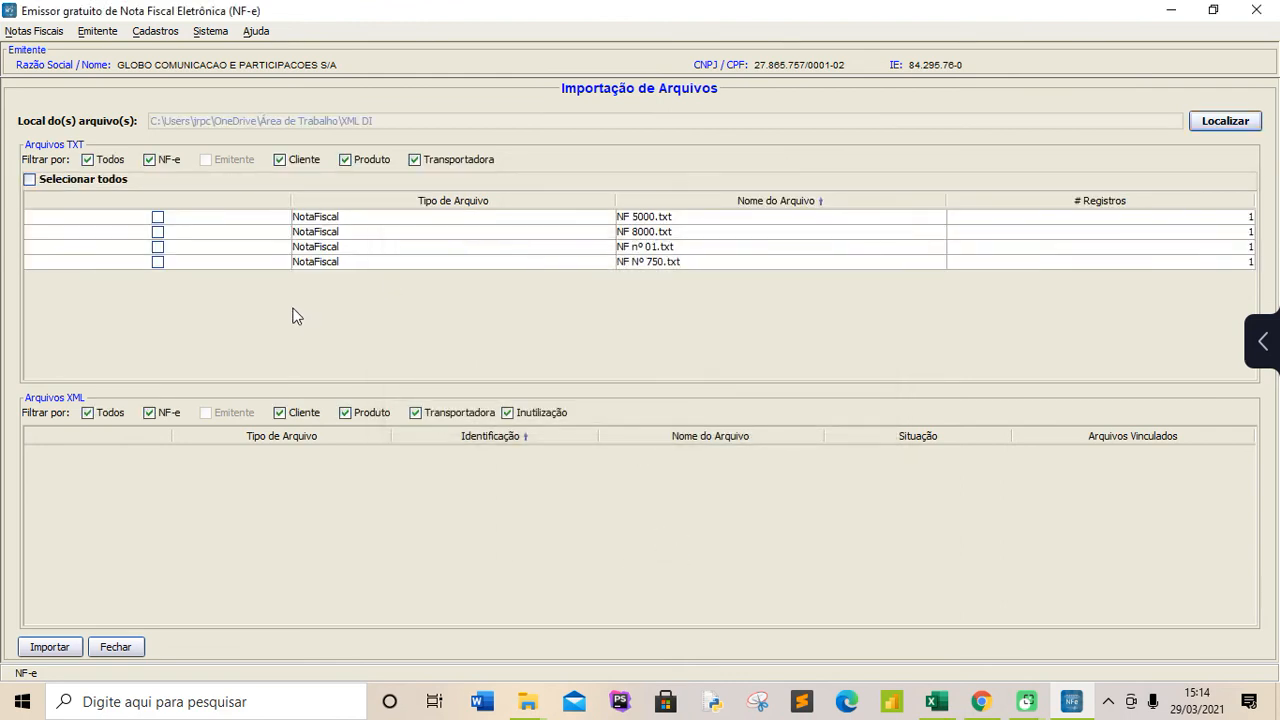
Step: Import NF 8000.txt and close the results showing one inserted record with three alerts
left_click(158, 231)
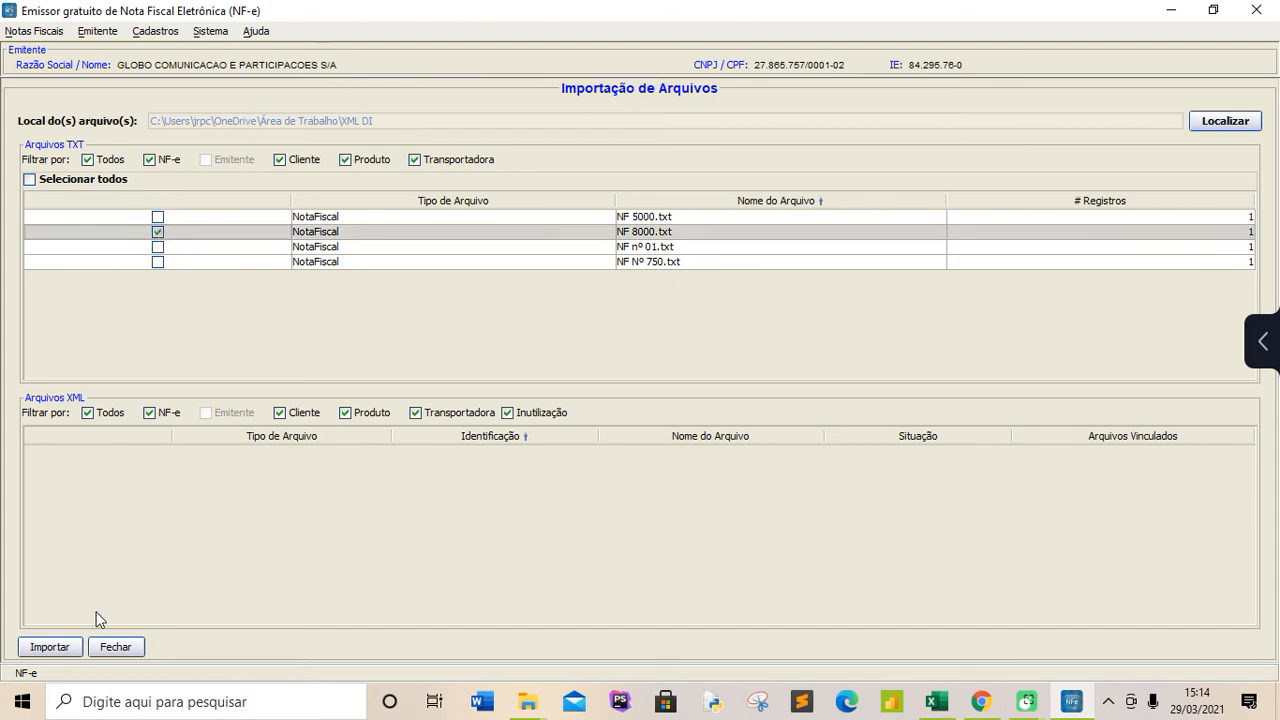
left_click(48, 648)
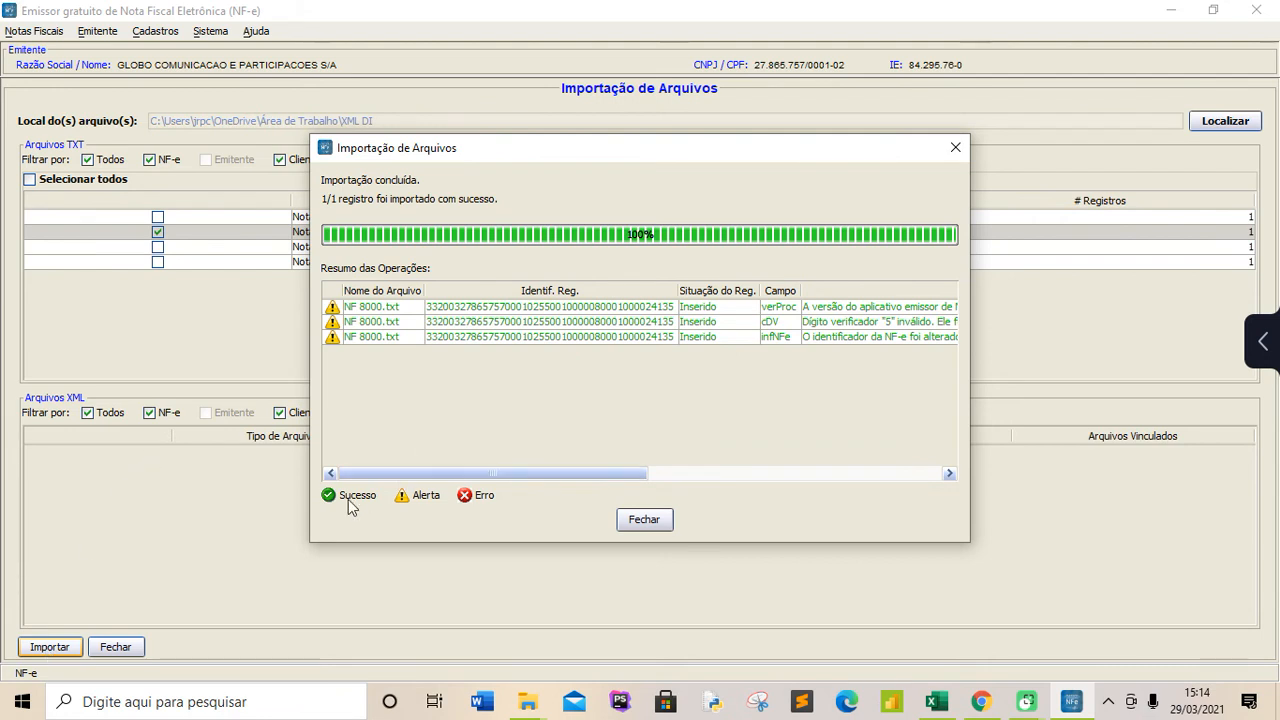
left_click_drag(551, 474, 519, 436)
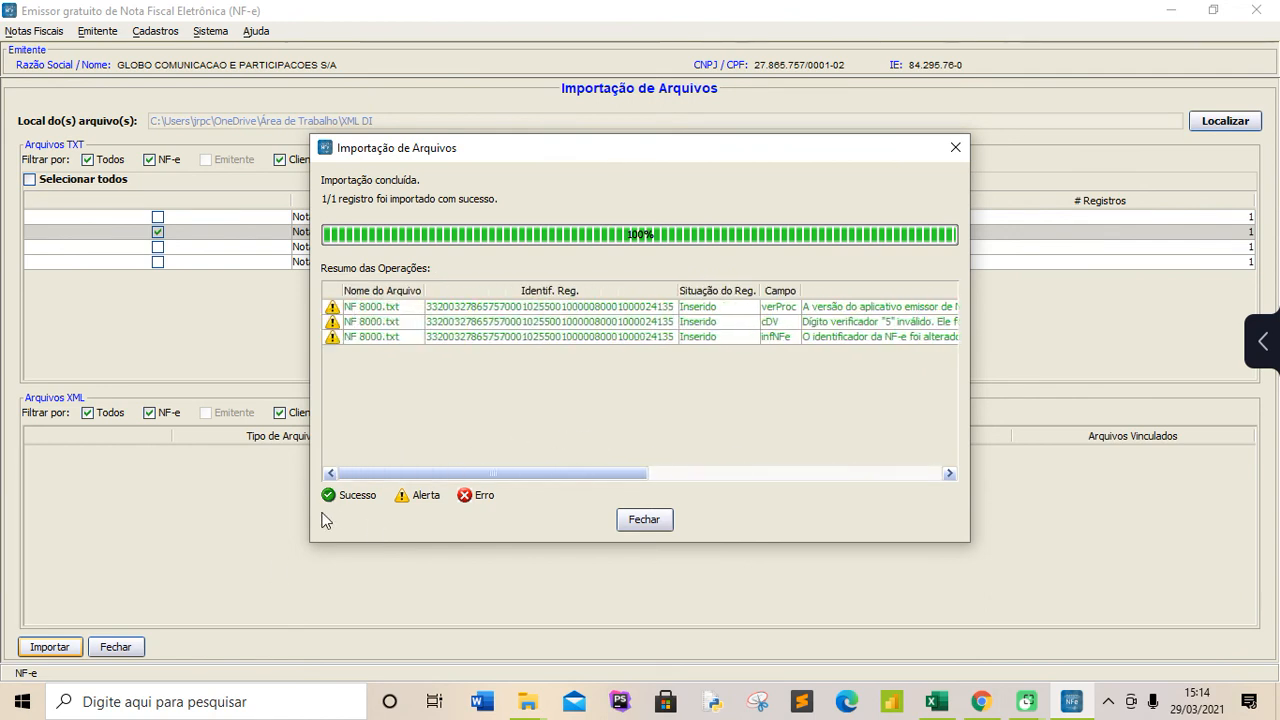
left_click(650, 521)
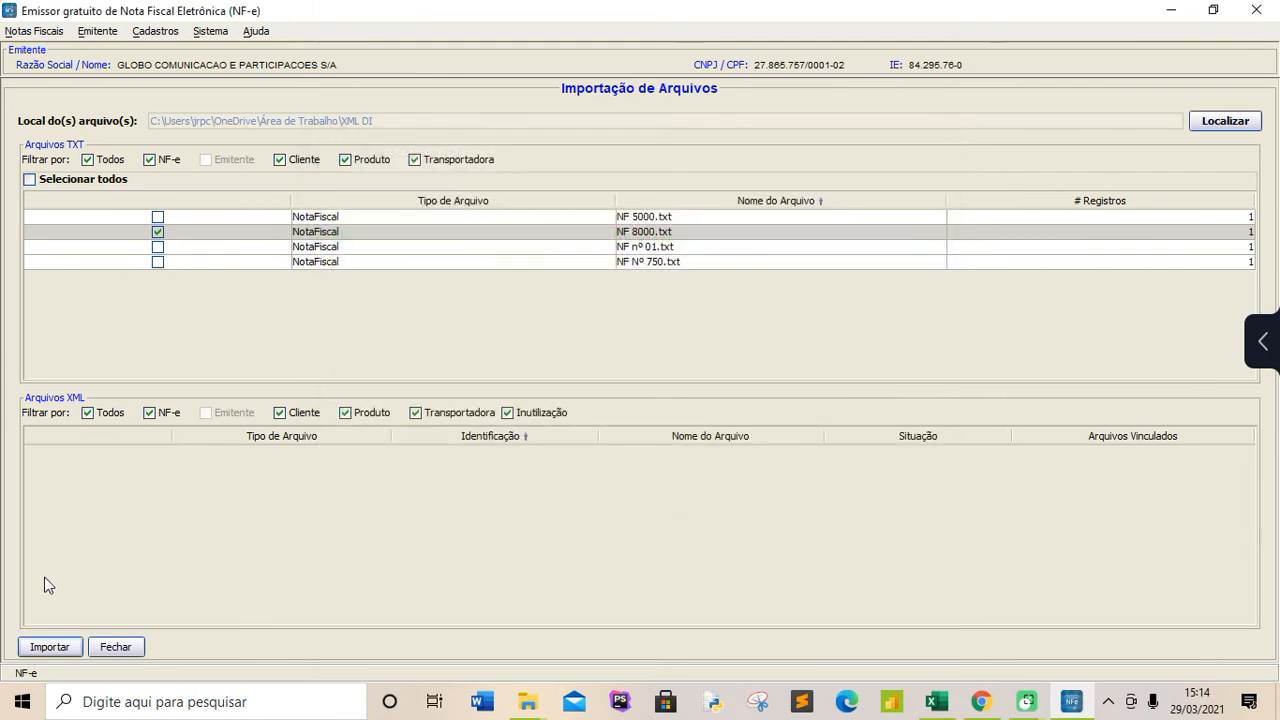
Step: In Notas Fiscais > Gerenciar Notas, search and open the details of note 000008000
left_click(114, 647)
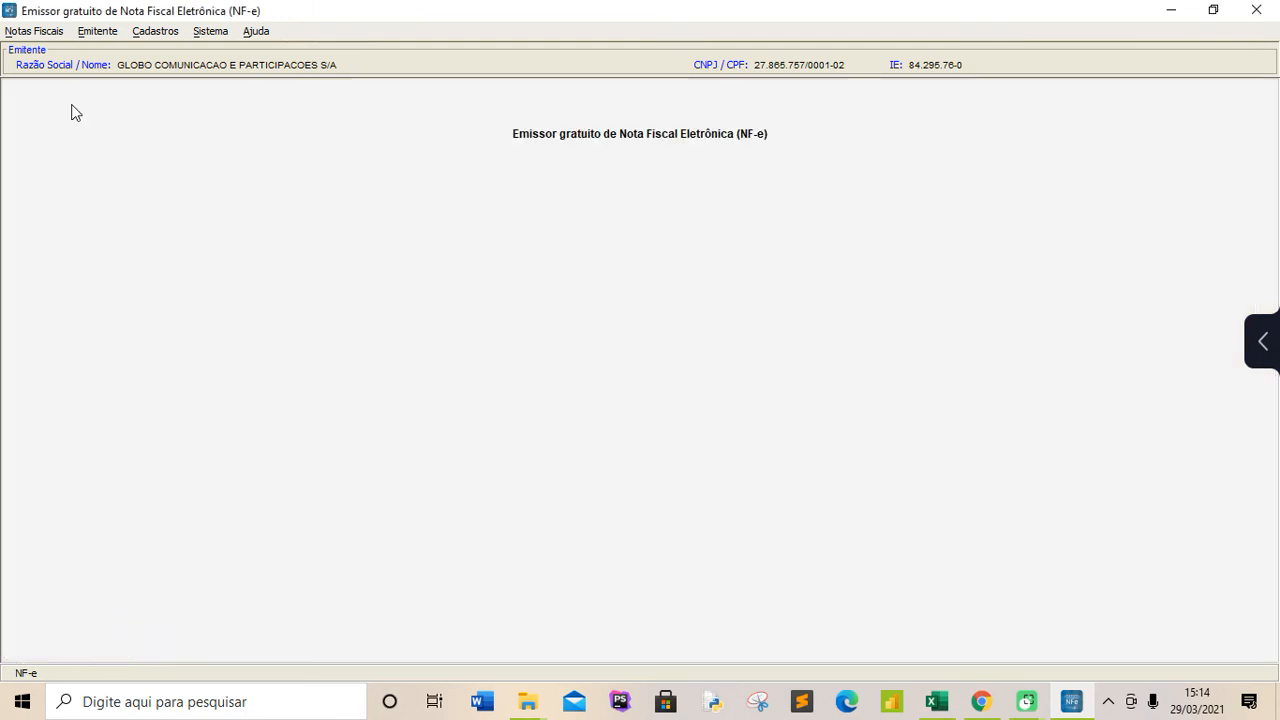
left_click(22, 33)
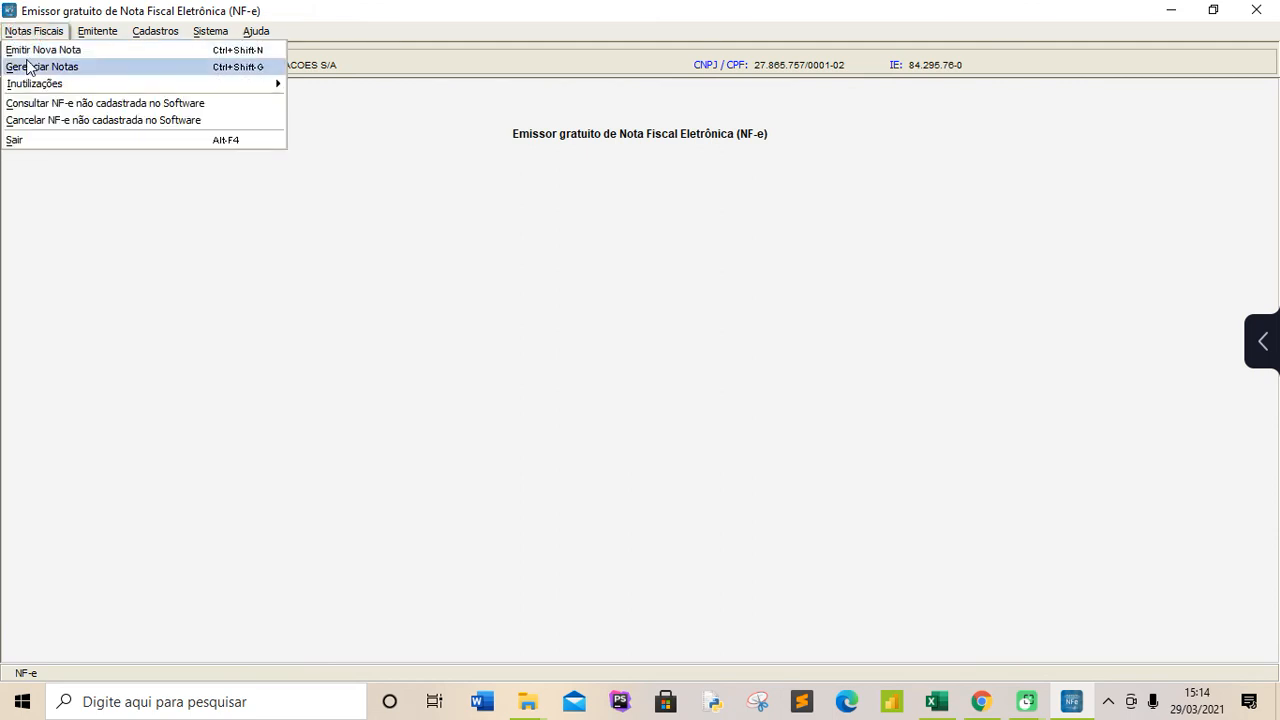
left_click(28, 67)
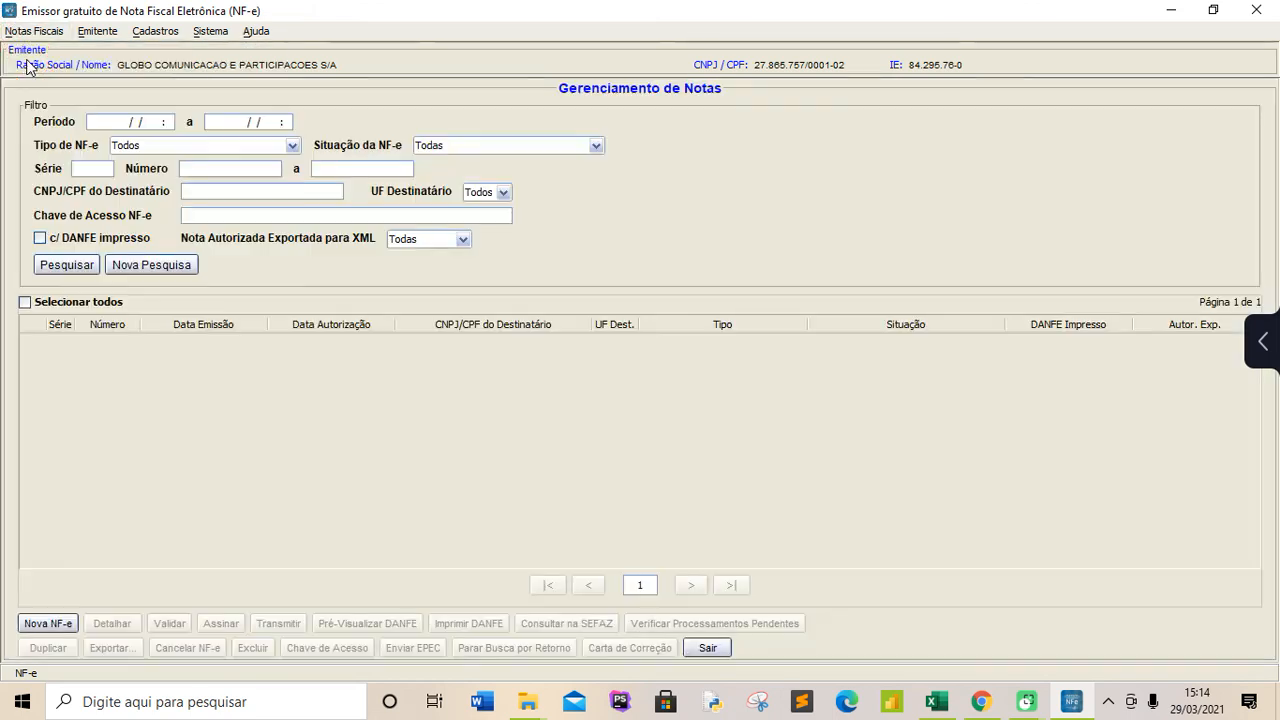
left_click(68, 266)
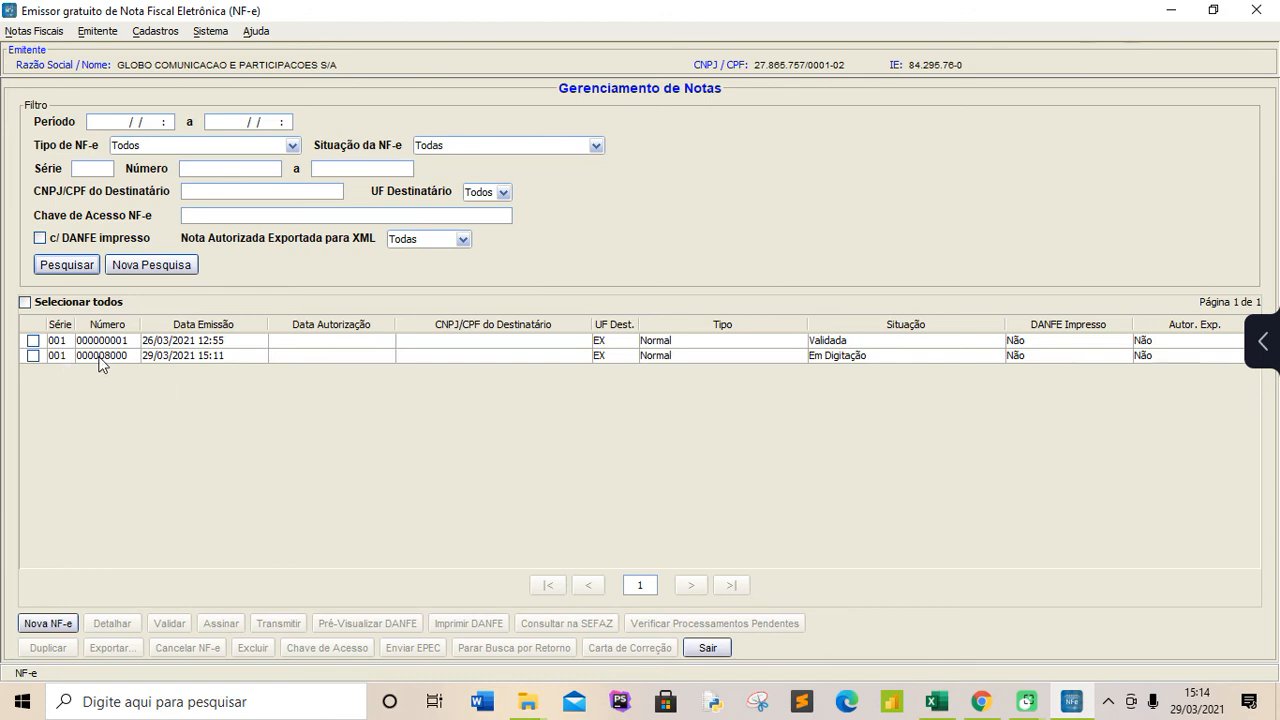
left_click(33, 356)
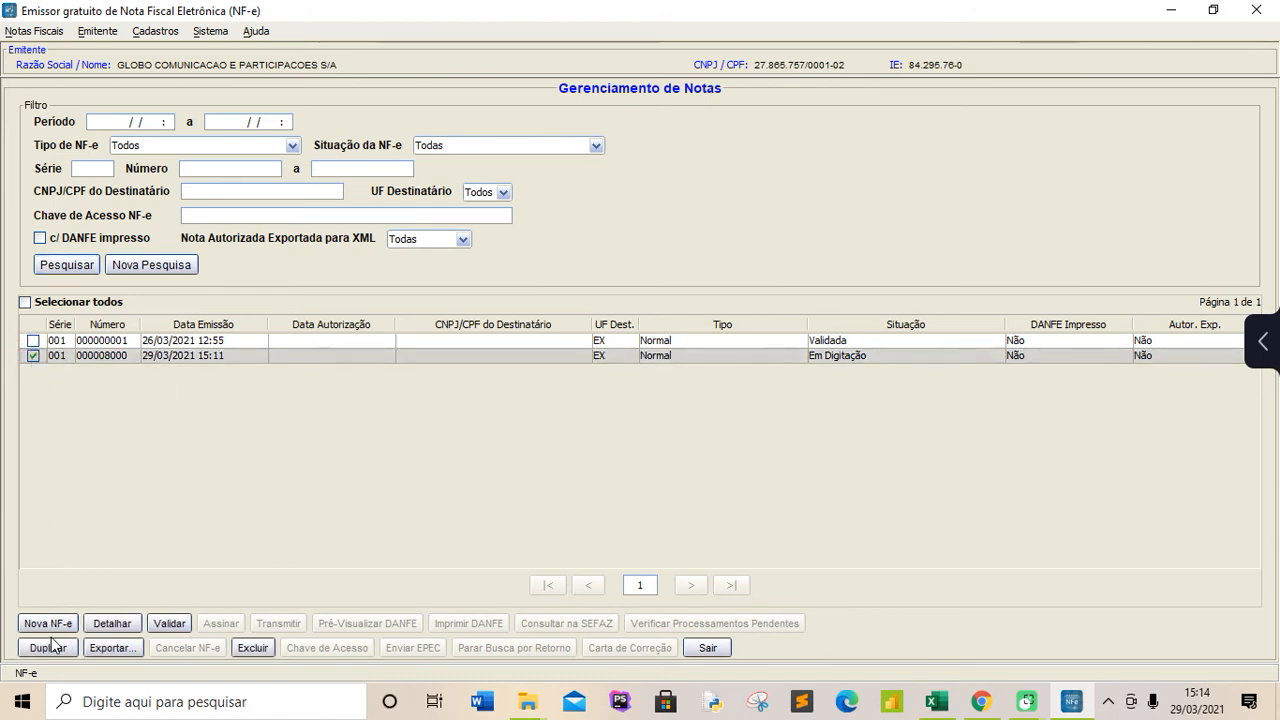
left_click(112, 626)
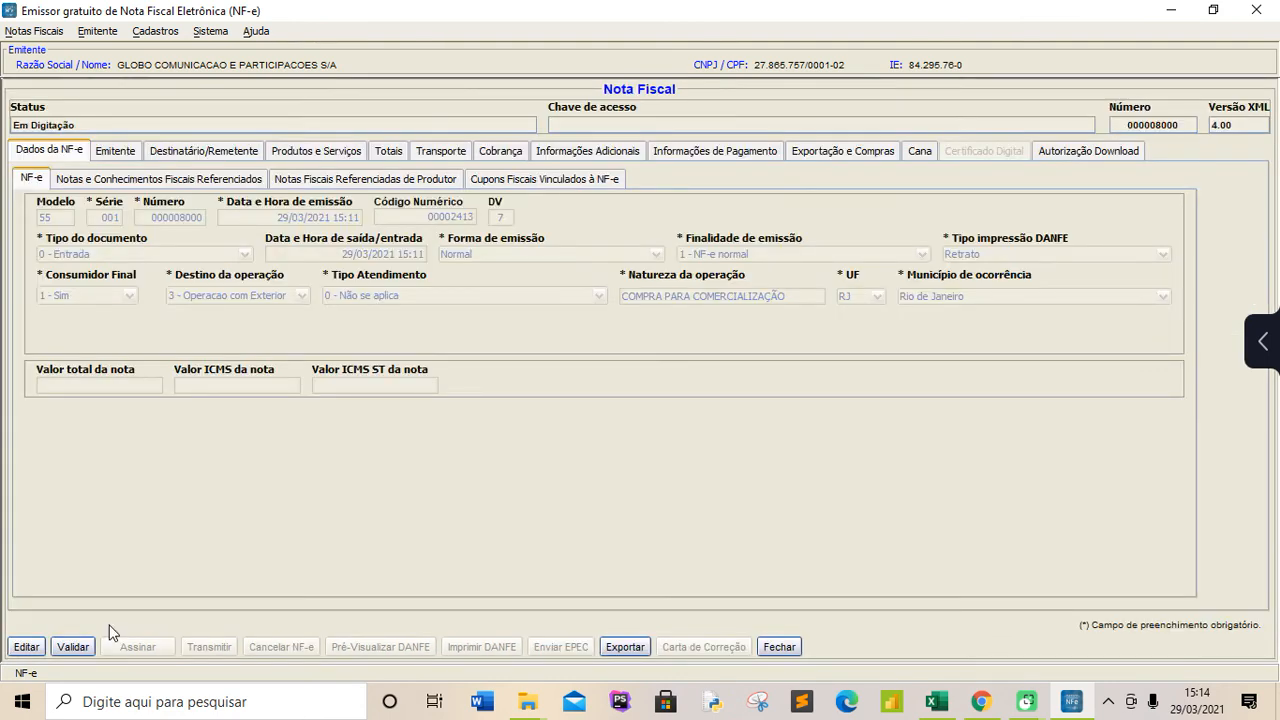
Step: Edit the note, recalculate its totals to 1.469.094,18, and show the Produtos e Serviços list
left_click(24, 650)
left_click(388, 151)
left_click(445, 494)
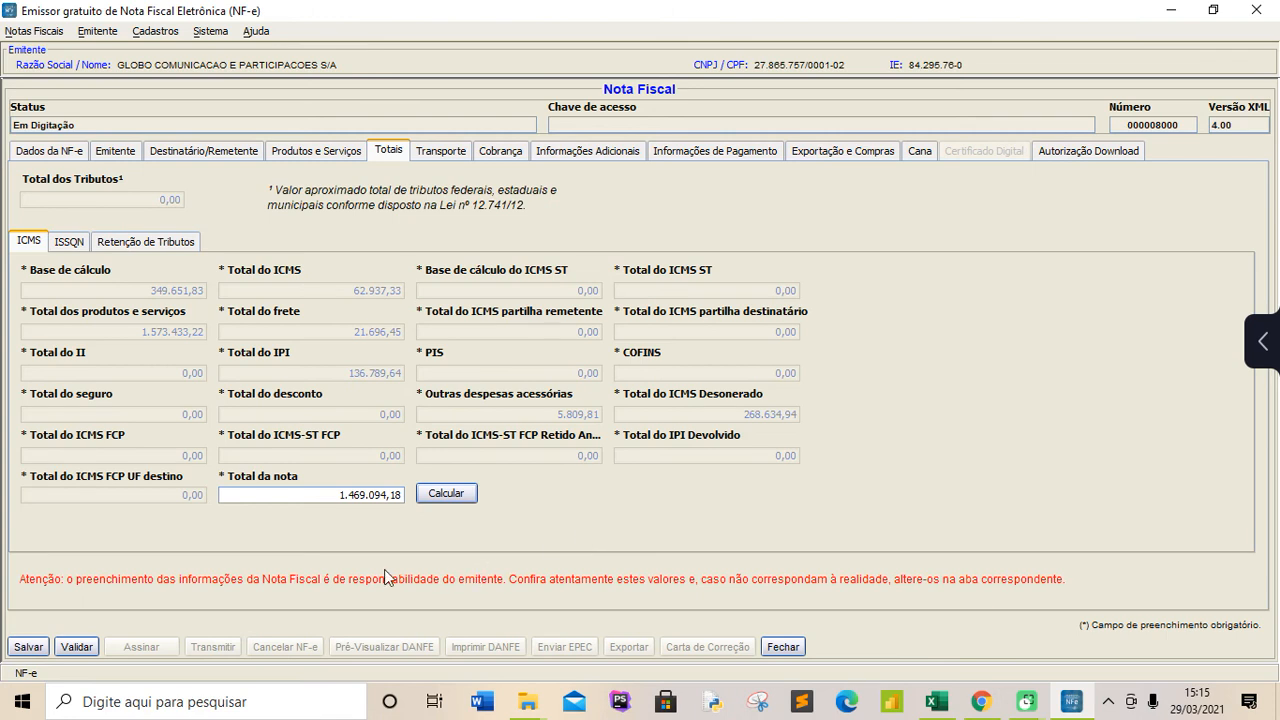
left_click(335, 495)
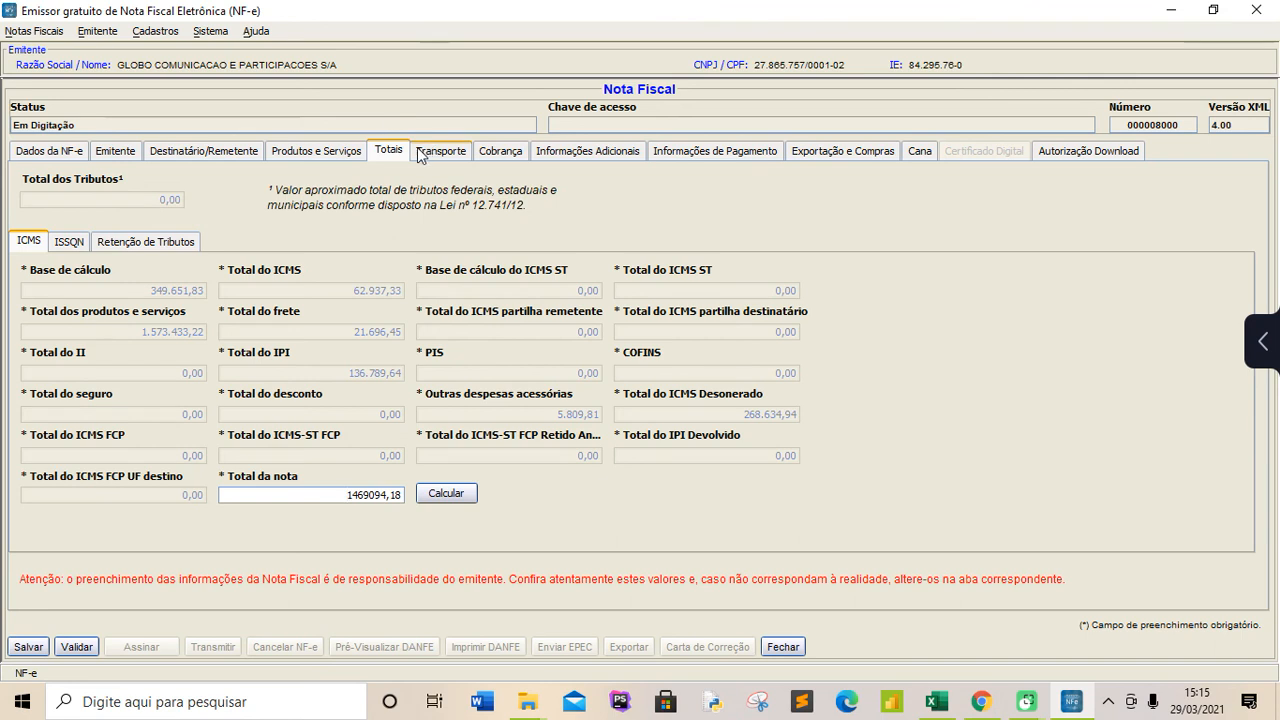
left_click(338, 150)
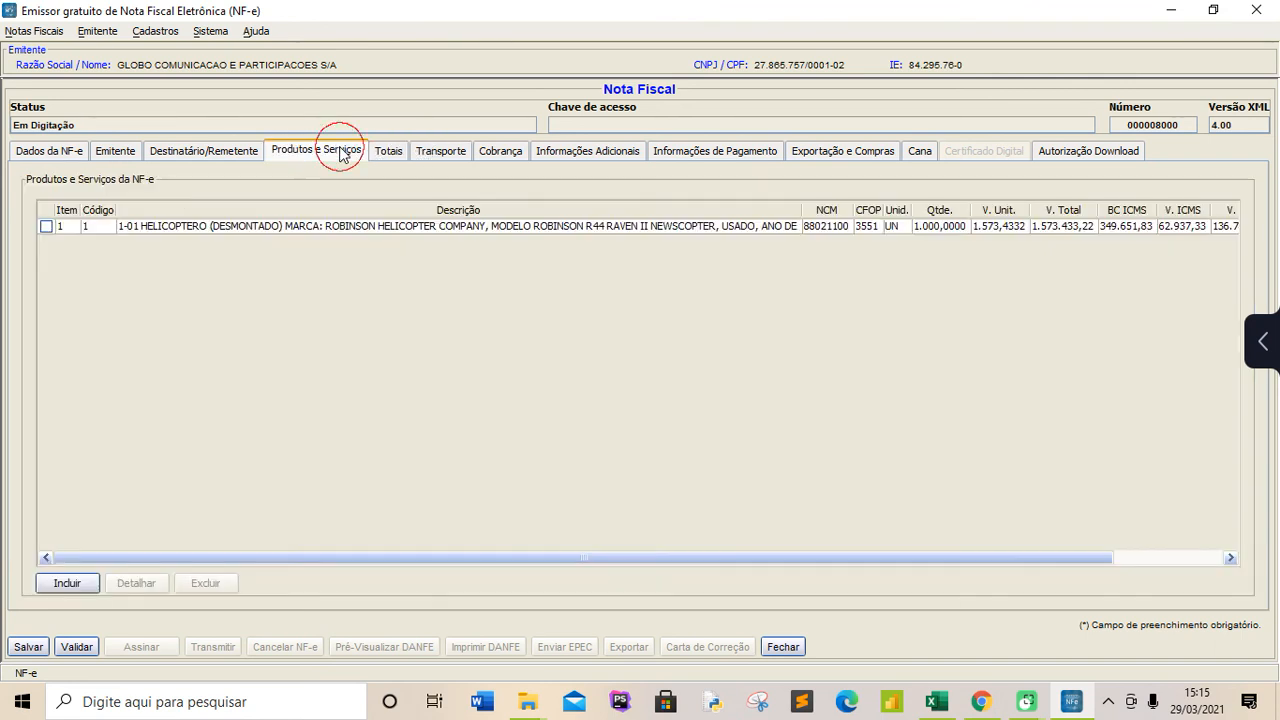
Step: Open the helicopter item's details on the Tributos tab, then switch to the Excel workbook
left_click(46, 226)
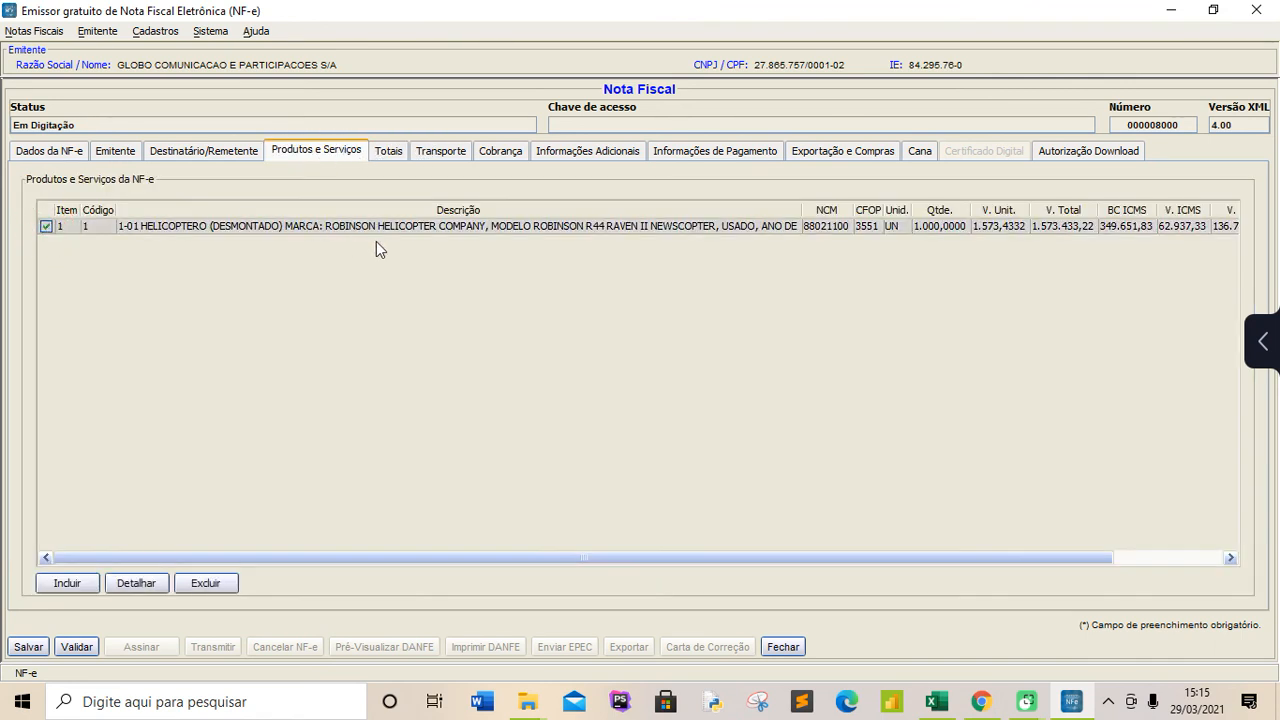
left_click(130, 585)
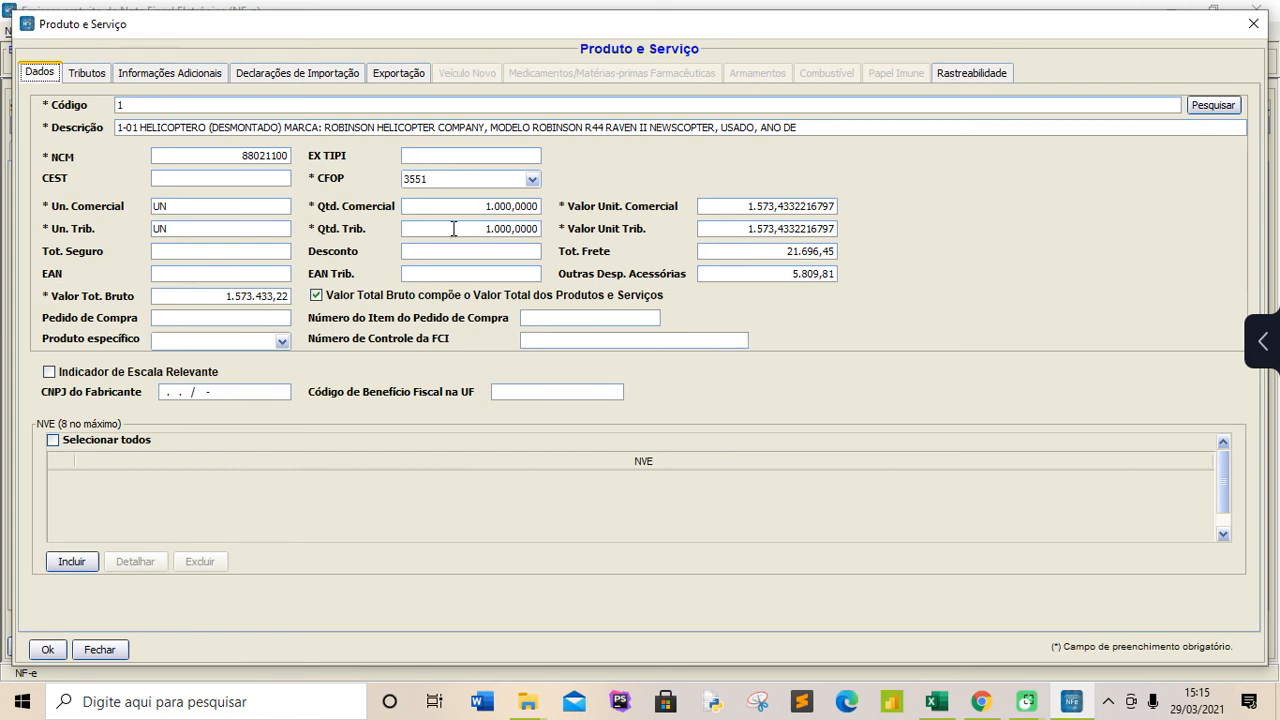
left_click(87, 73)
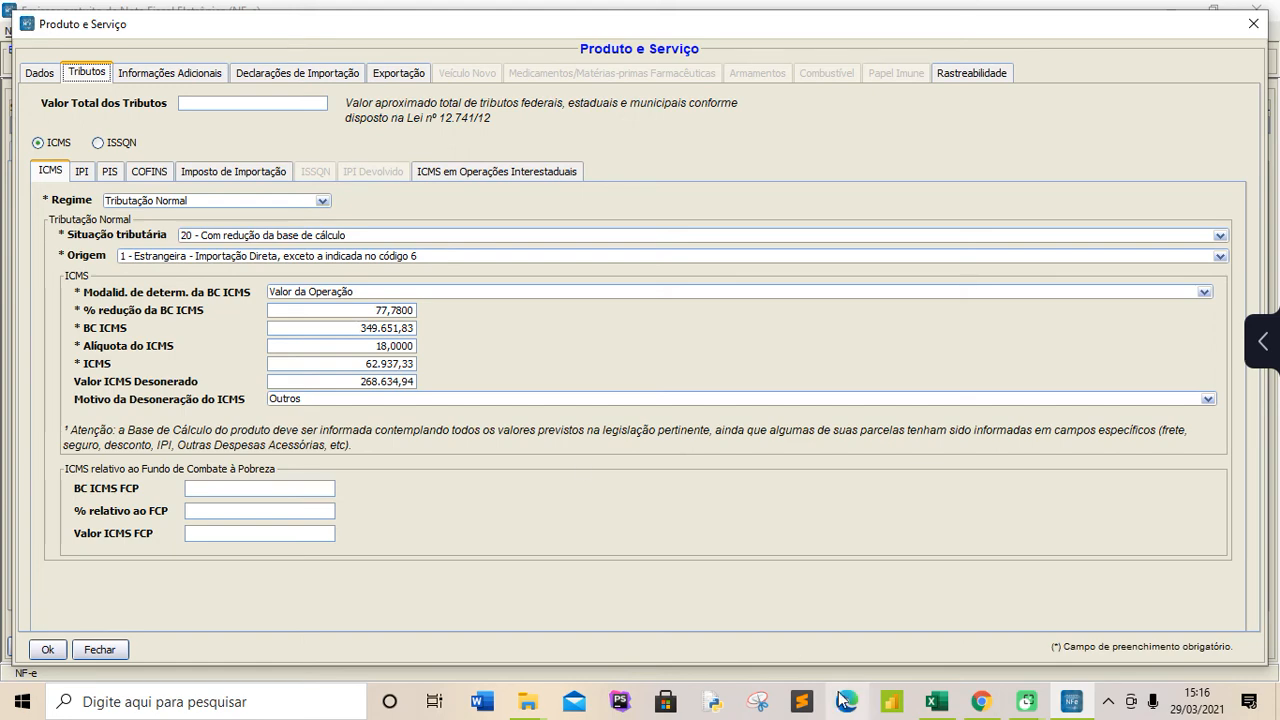
left_click(938, 706)
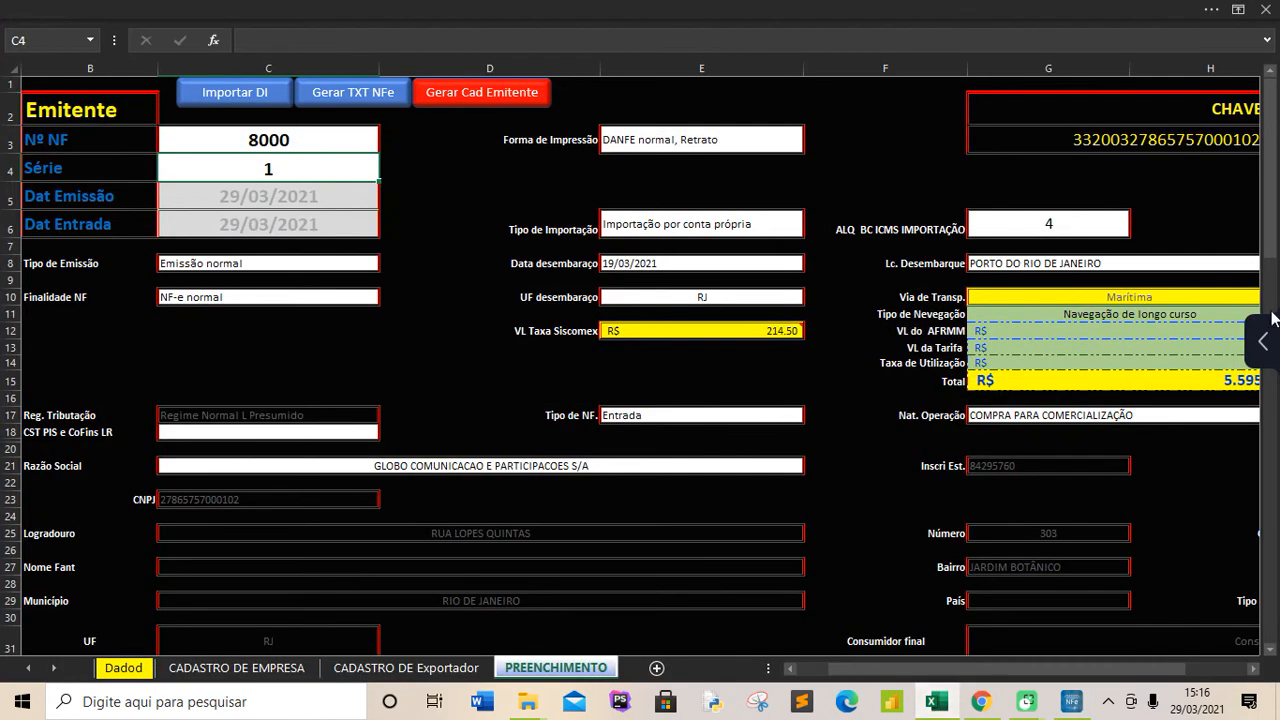
Step: Scroll Excel to the RESUMO DA NF-e Nº 8000 block near row 51, then return to the emitter
left_click(1271, 266)
left_click_drag(1271, 272, 1271, 382)
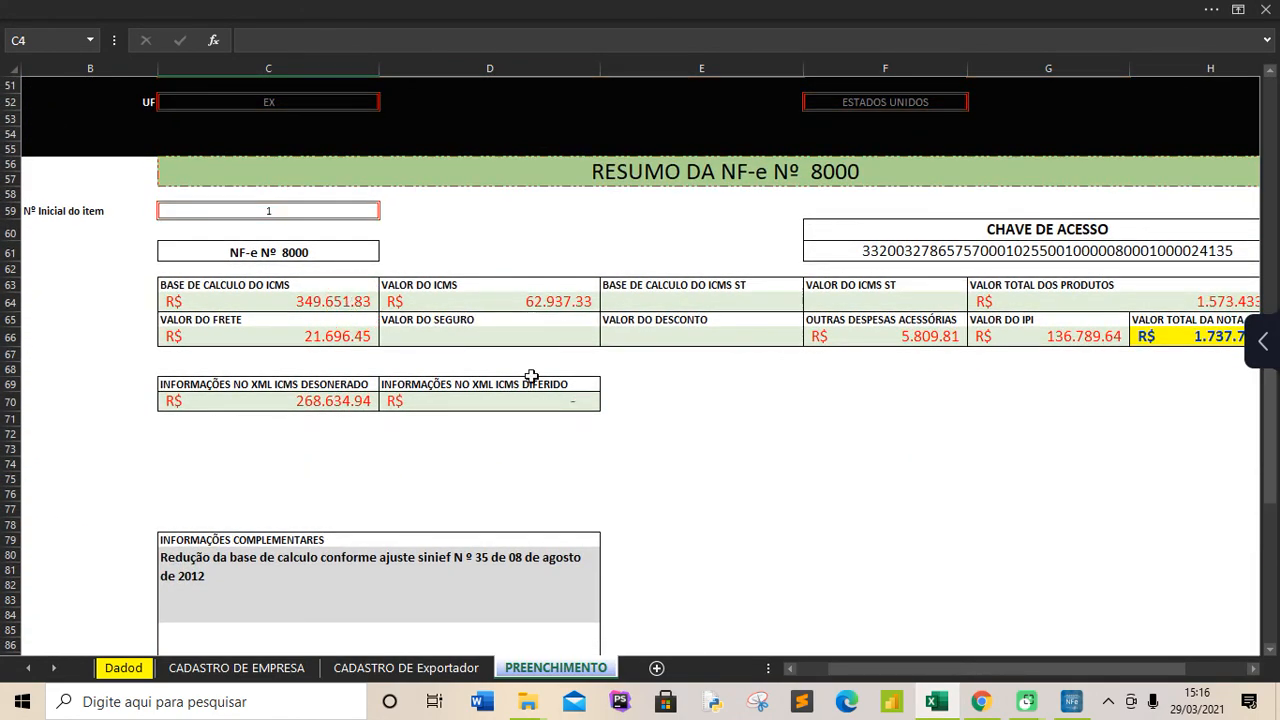
left_click_drag(876, 670, 898, 670)
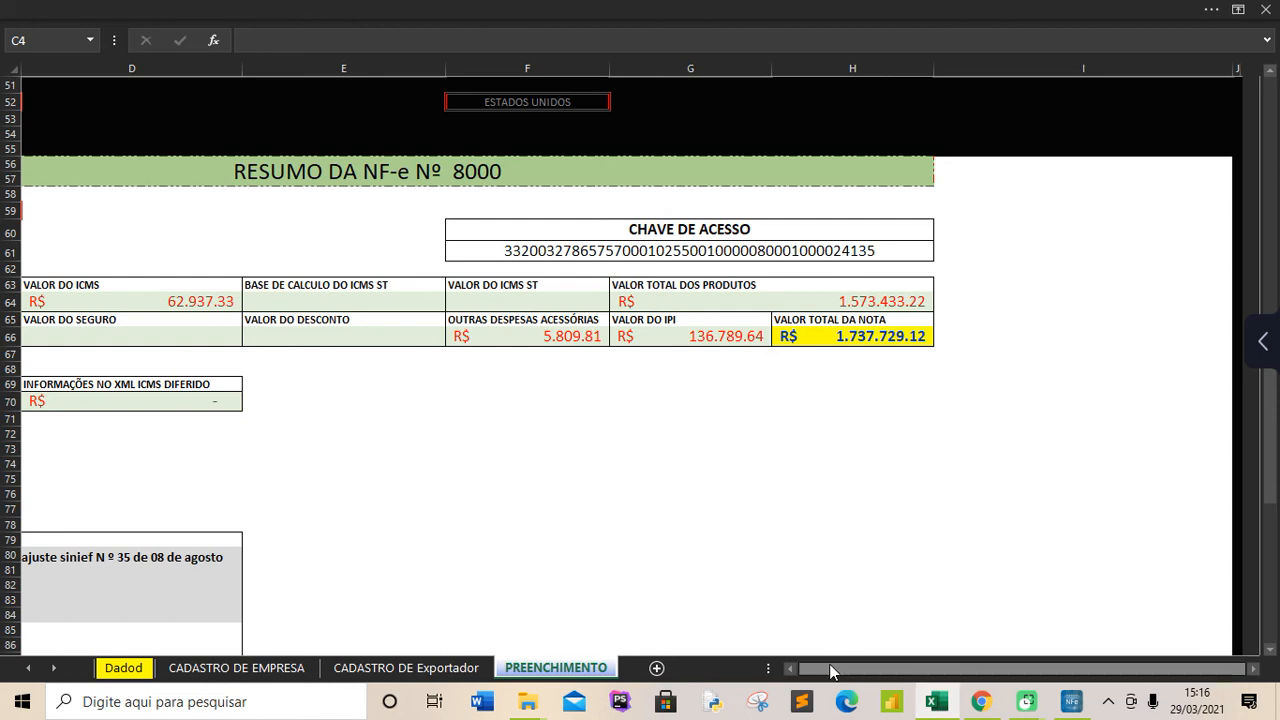
left_click_drag(828, 674, 814, 673)
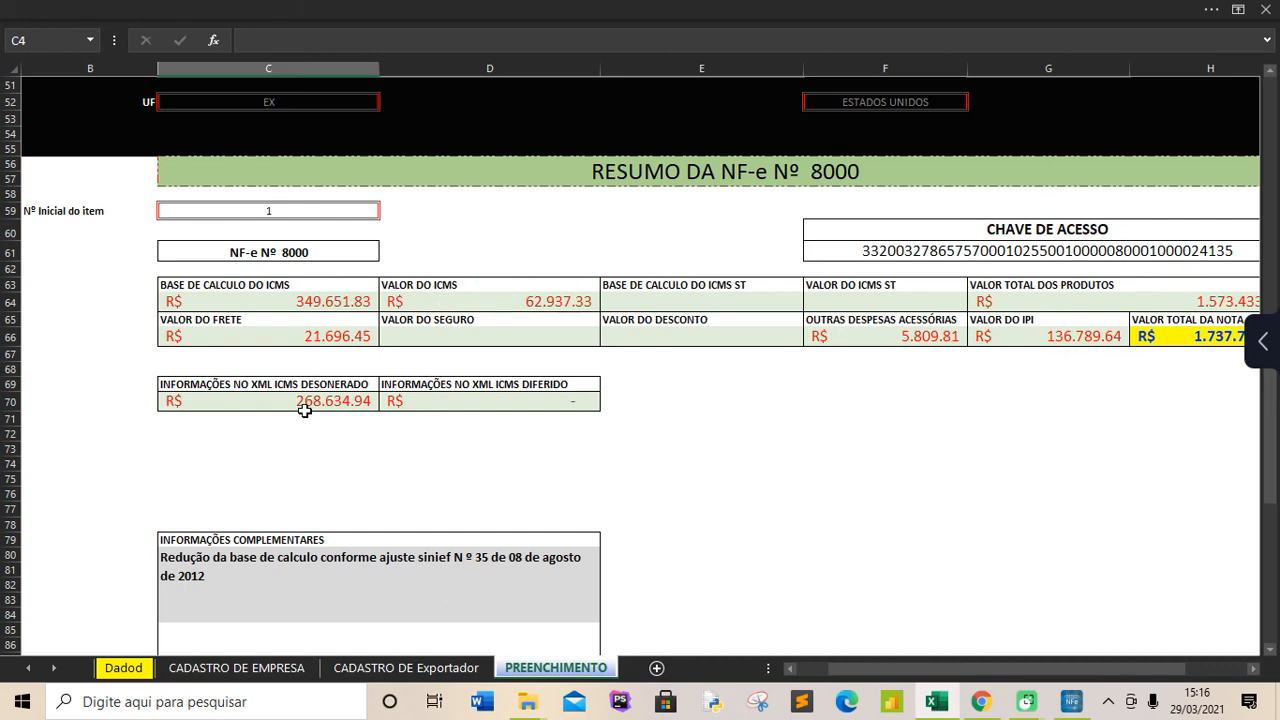
left_click(1071, 701)
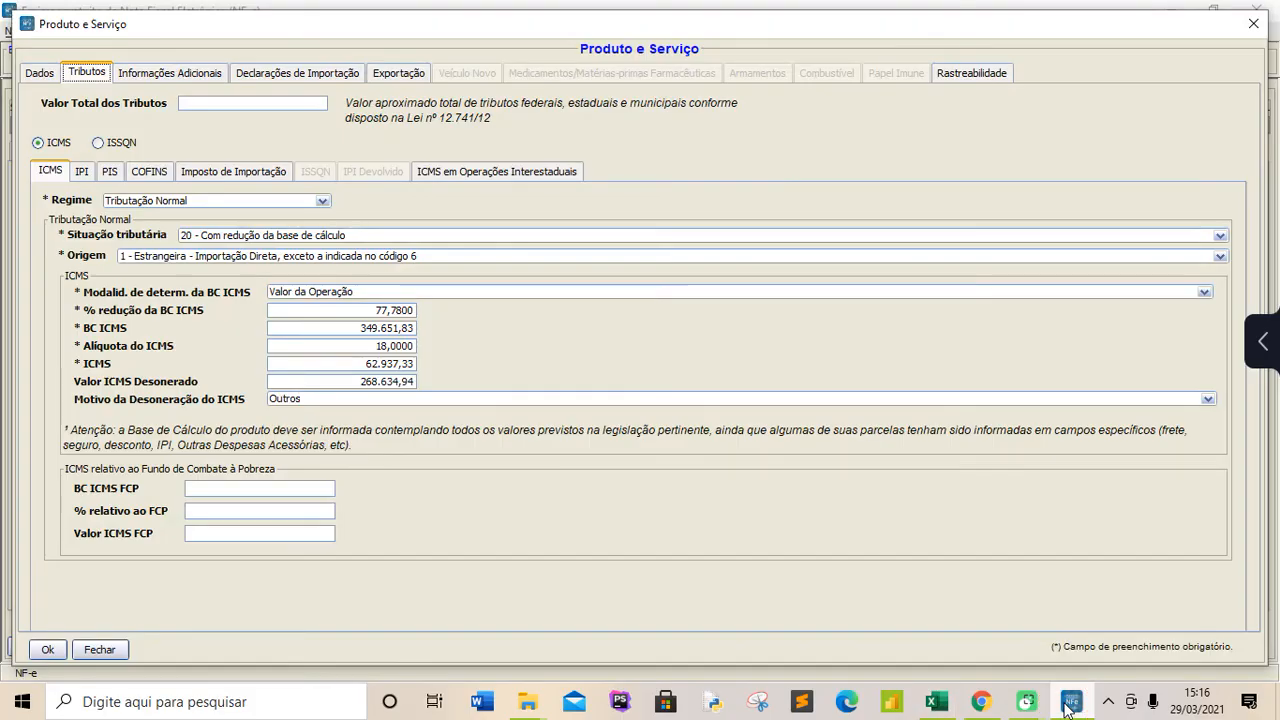
Step: Verify % redução, BC ICMS 349.651,83, rate, ICMS 62.937,33 and desonerated 268.634,94, then press Ok
left_click(372, 310)
left_click(347, 328)
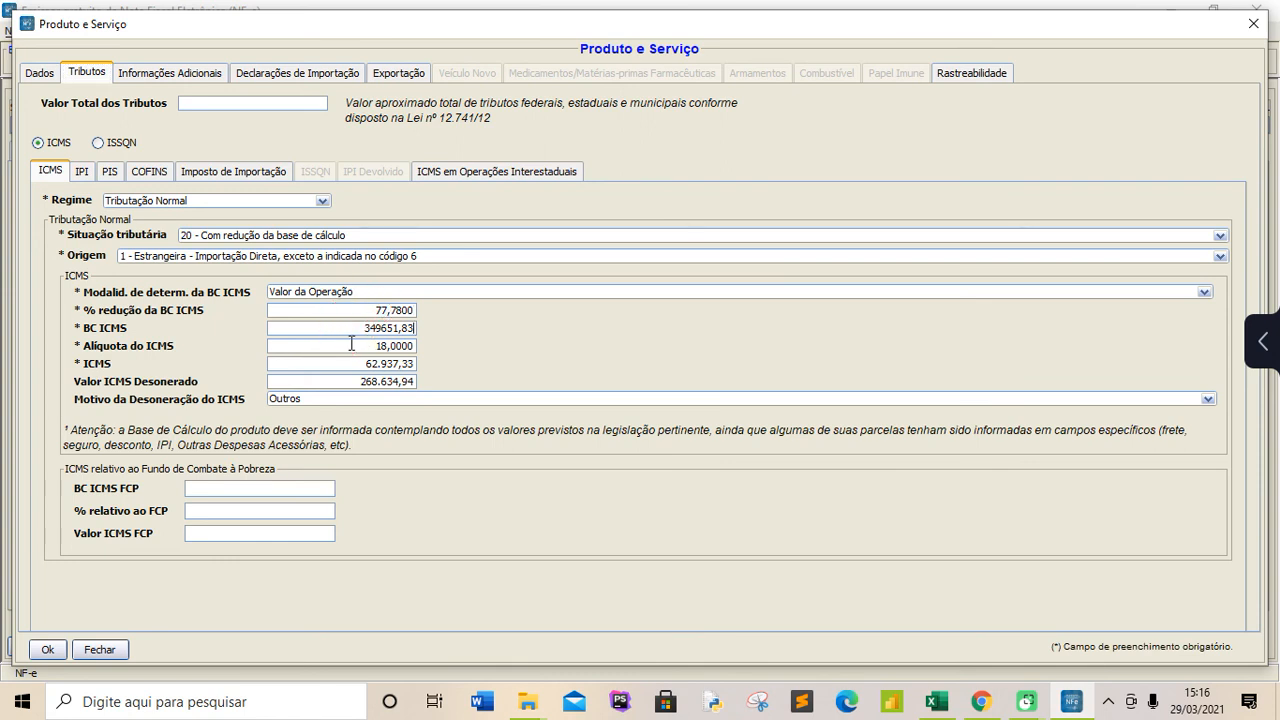
left_click(351, 343)
left_click(356, 362)
left_click(346, 381)
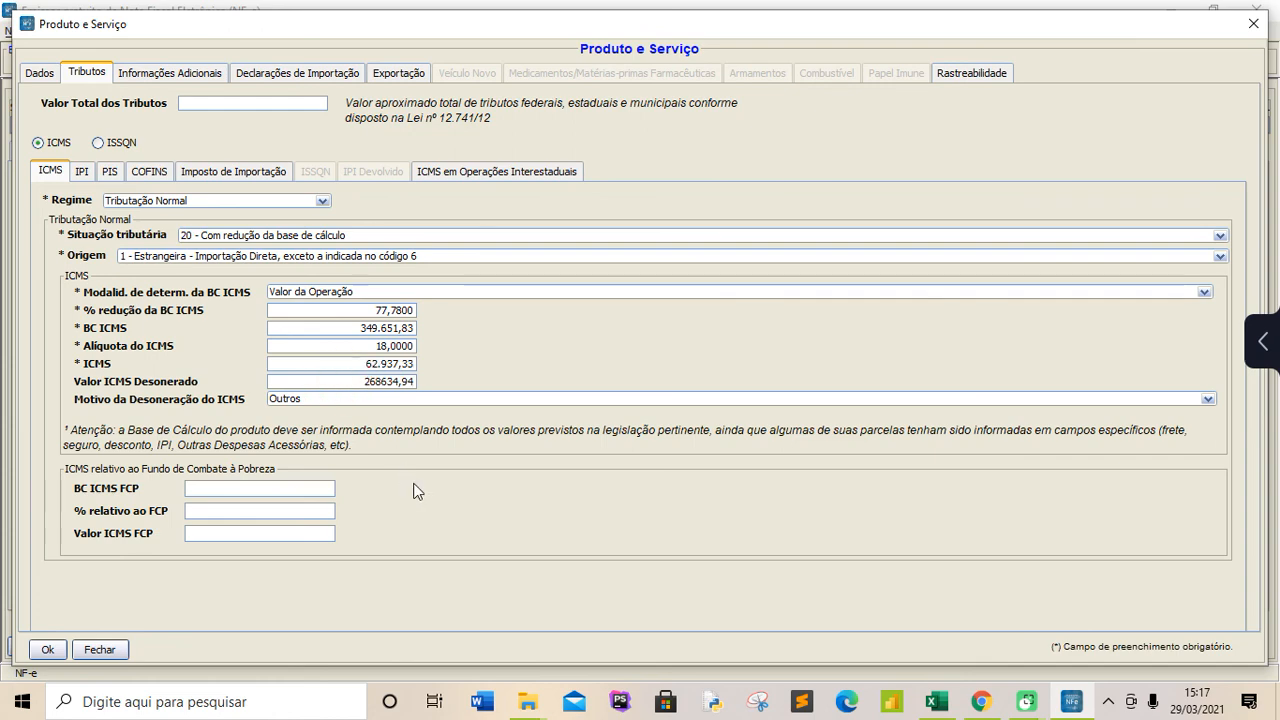
left_click(47, 650)
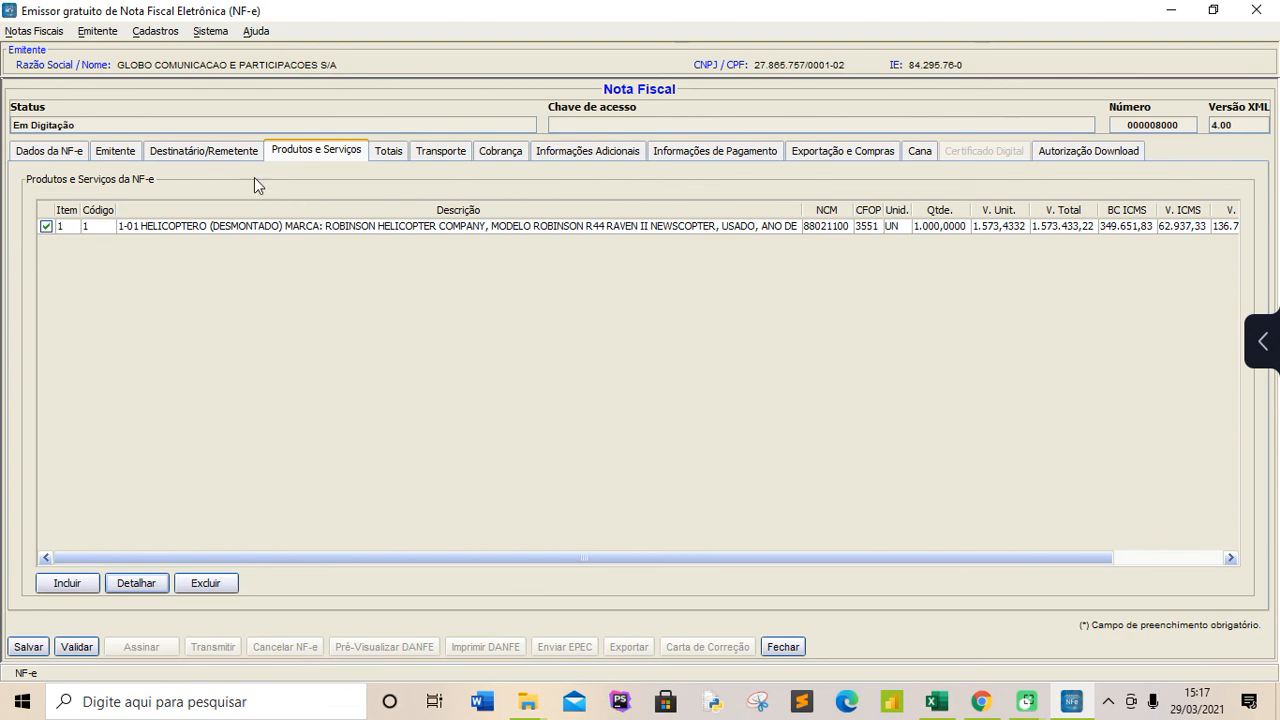
left_click(136, 583)
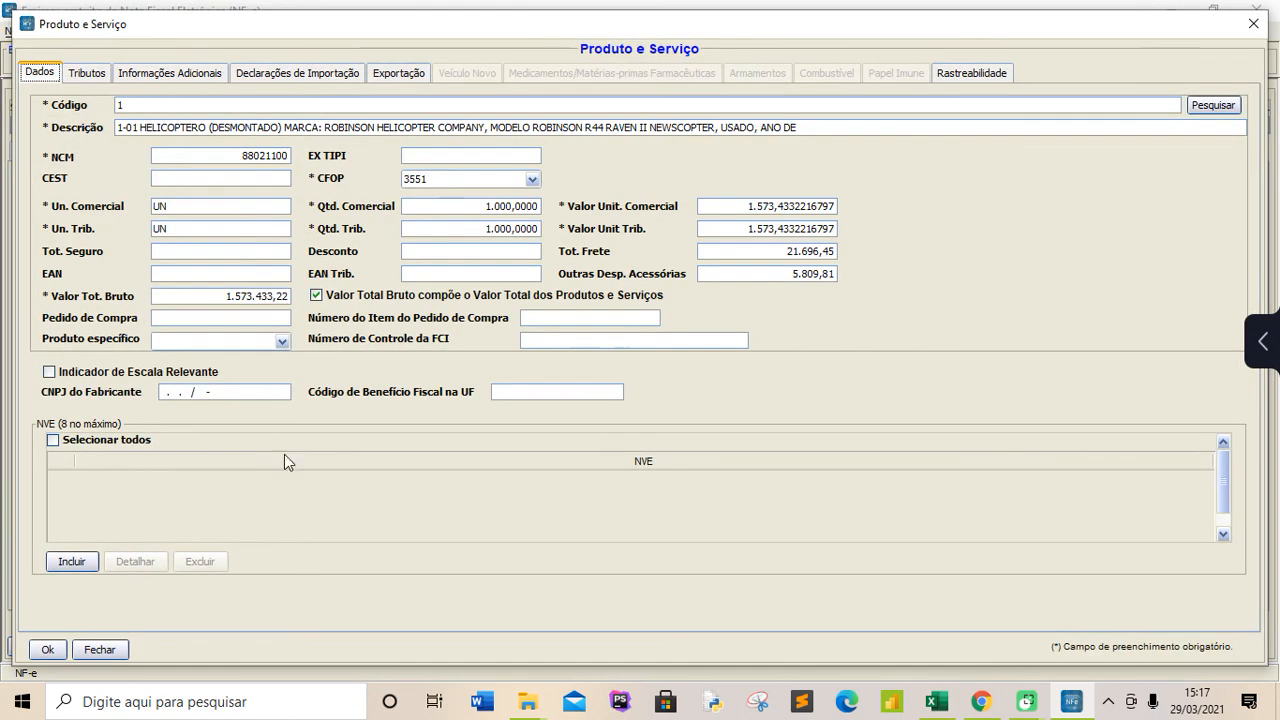
left_click(86, 74)
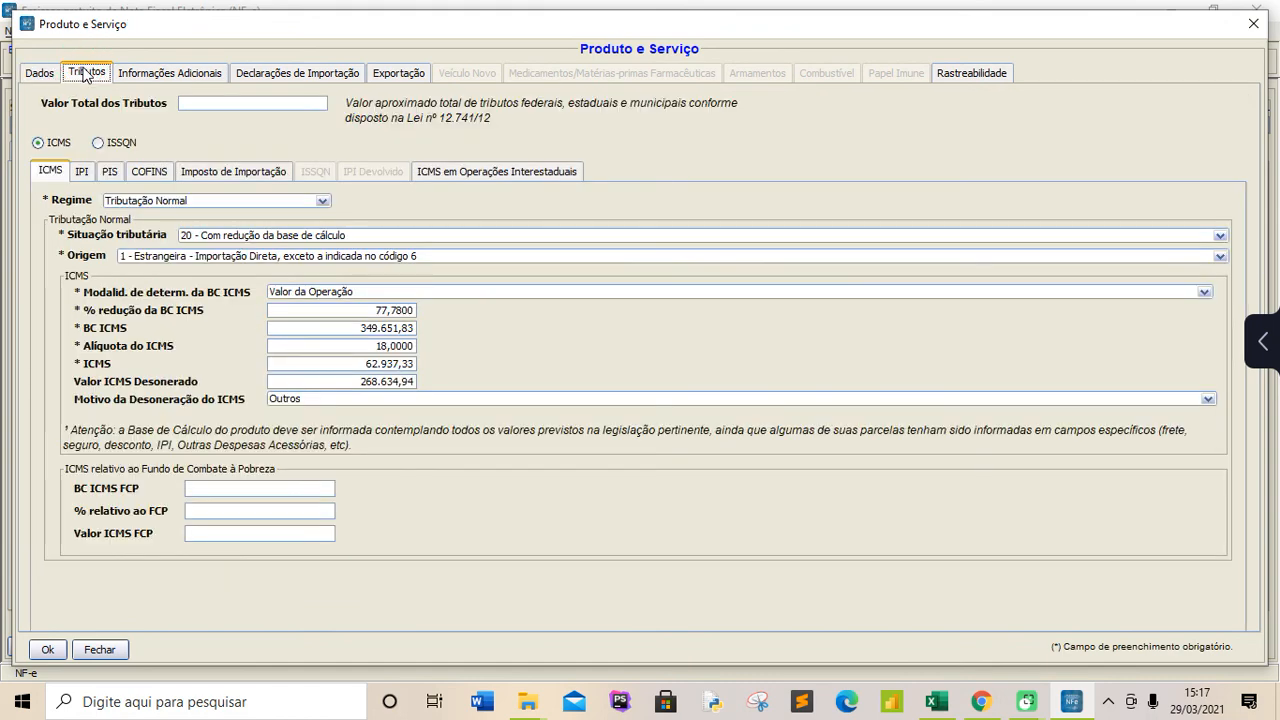
left_click(83, 174)
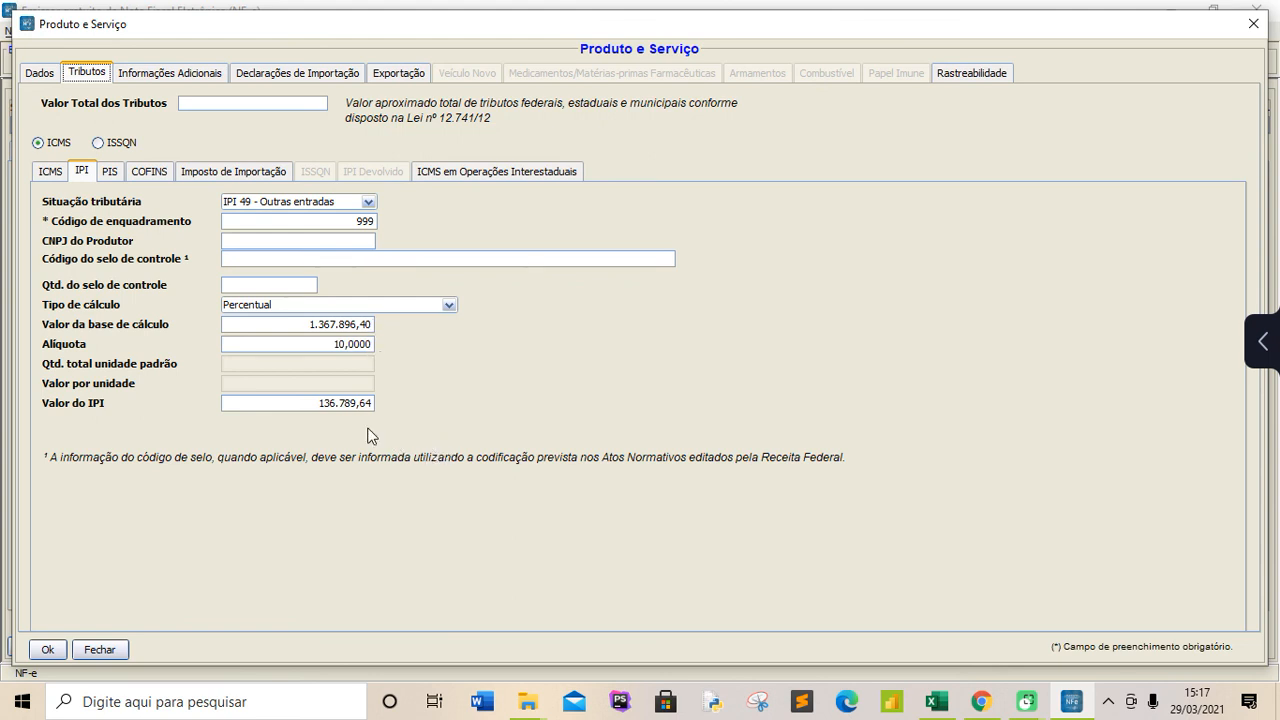
left_click(112, 176)
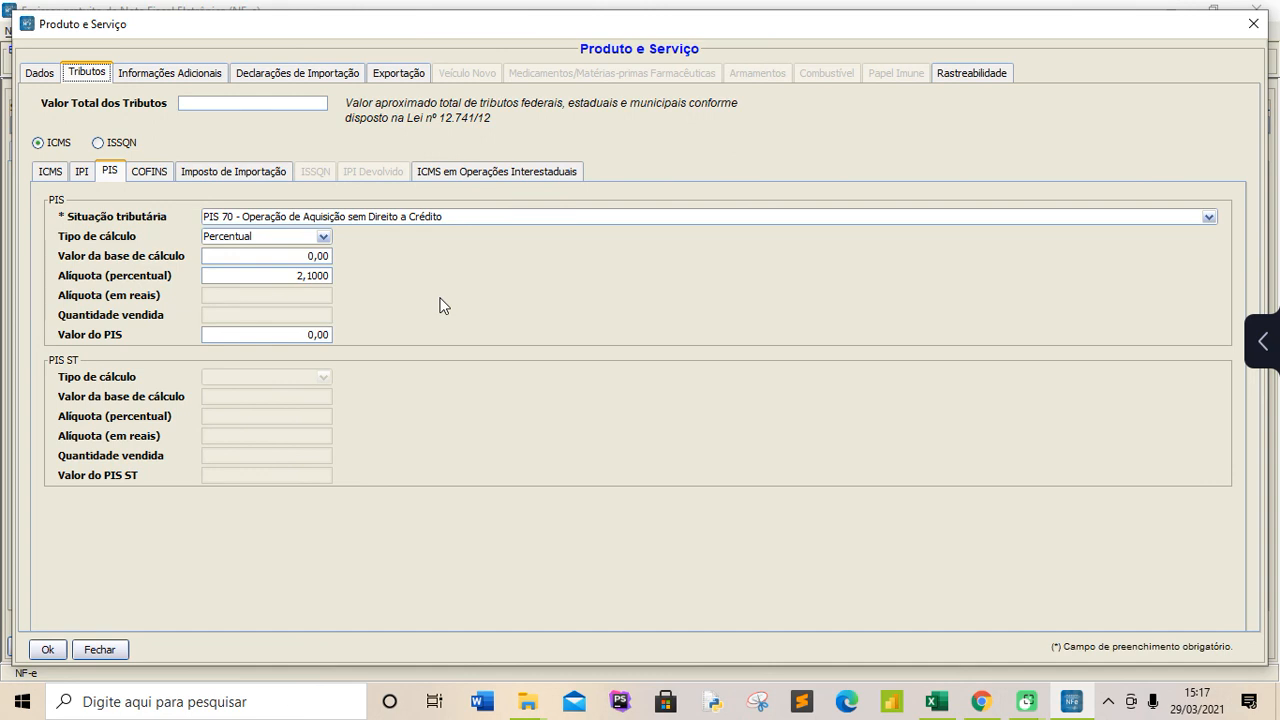
left_click(150, 175)
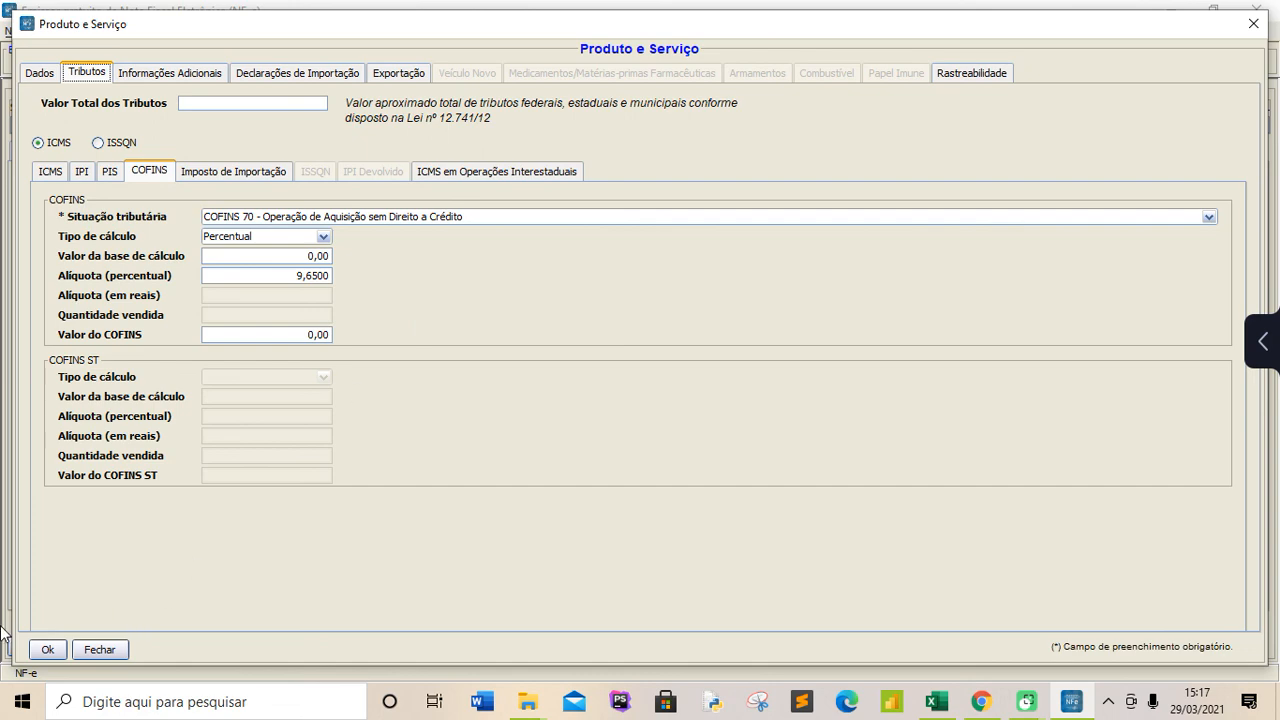
left_click(48, 648)
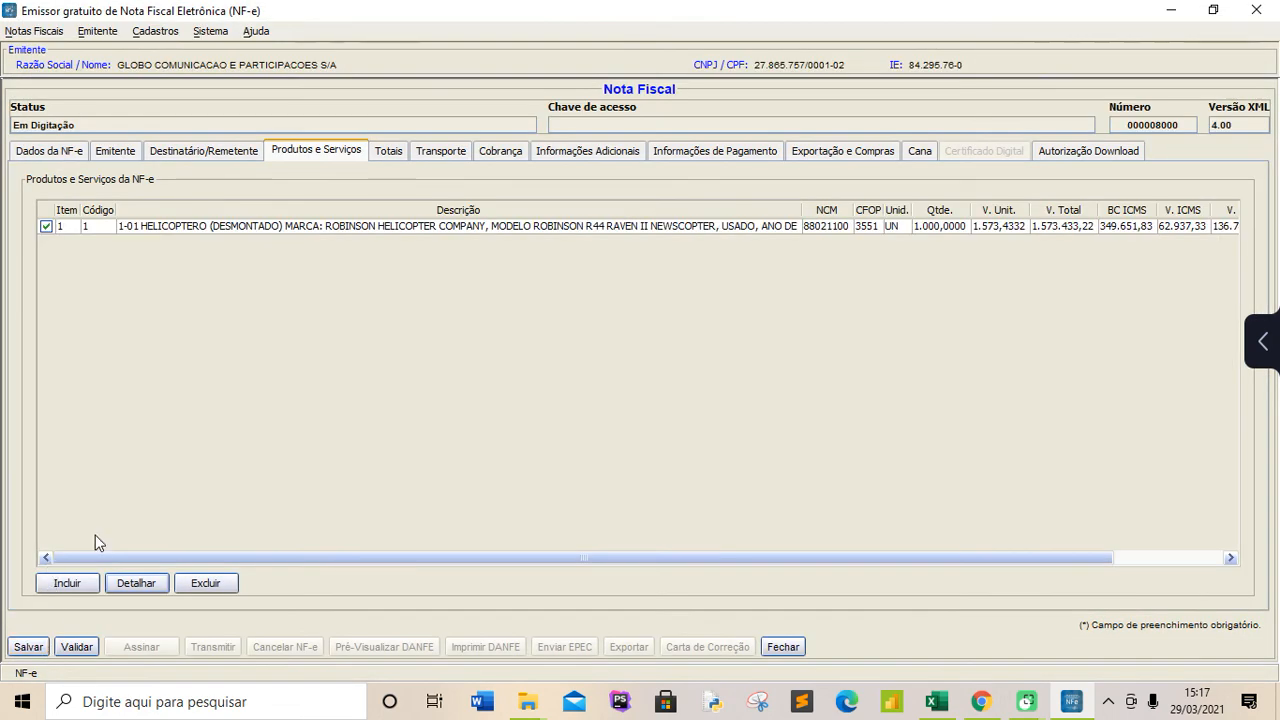
Step: Validate NF-e 8000, acknowledge the success message, and request its DANFE preview
left_click(72, 646)
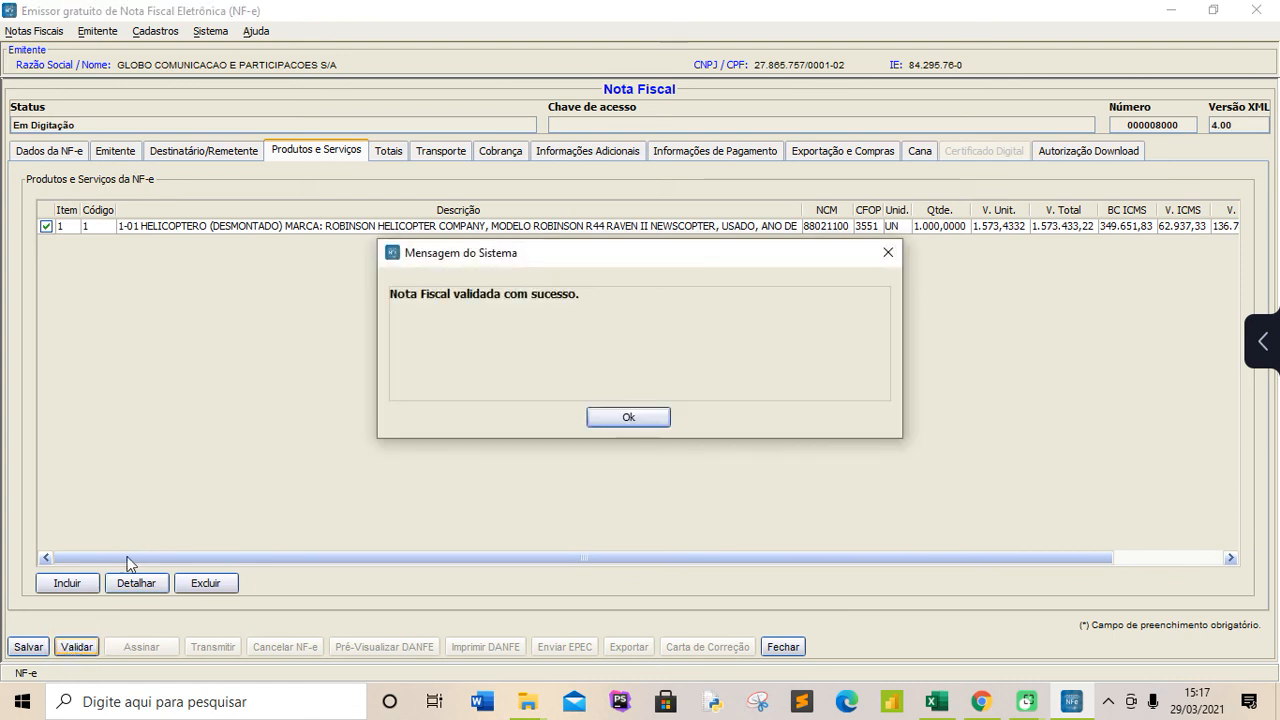
left_click(630, 418)
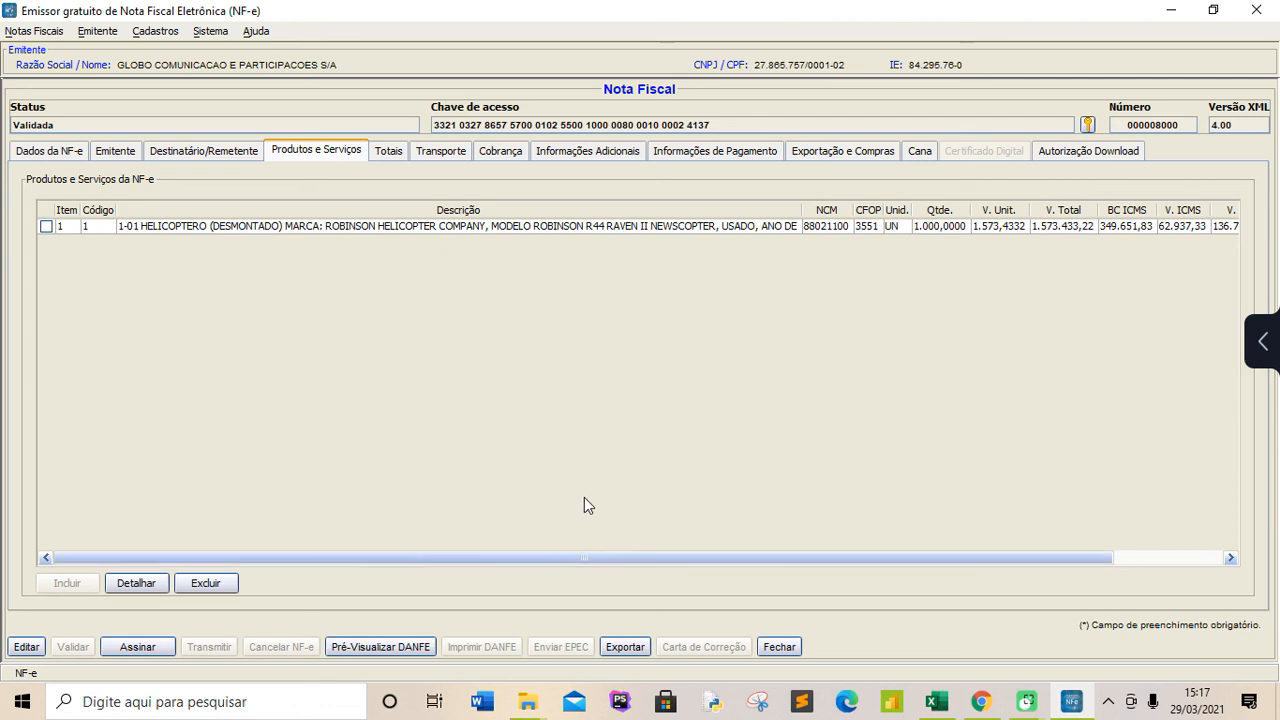
left_click(346, 647)
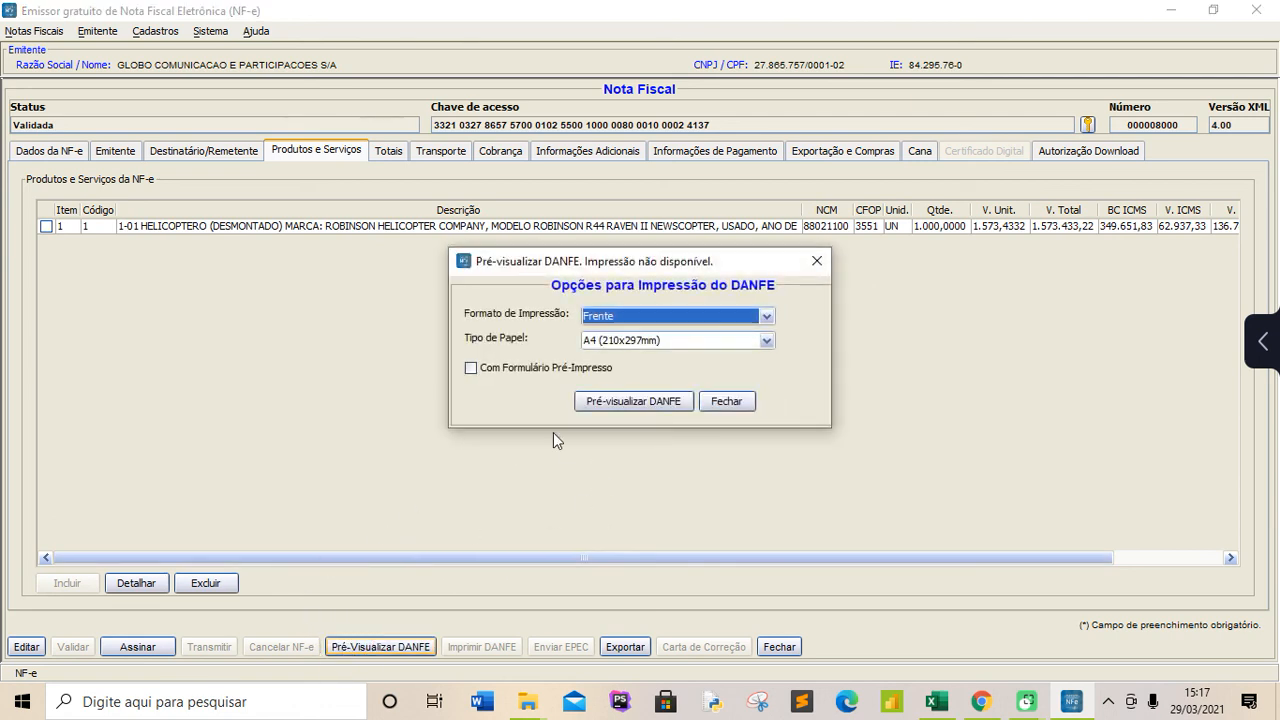
left_click(624, 401)
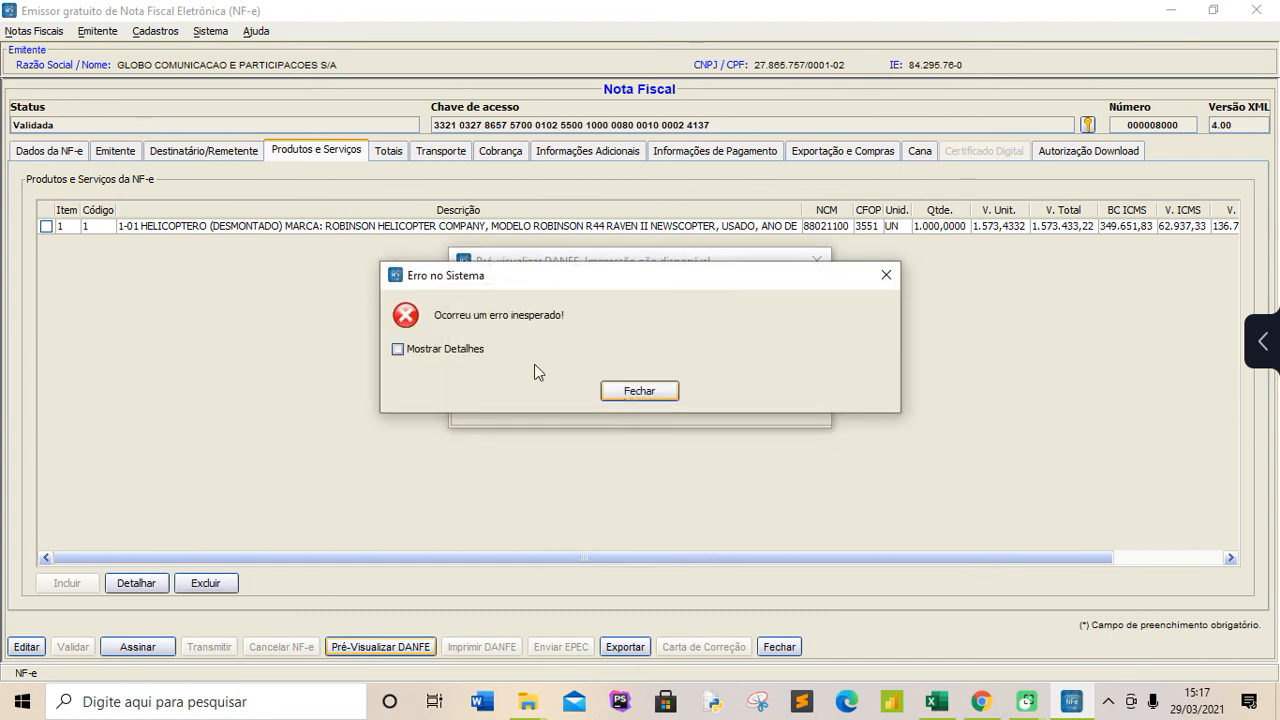
Step: Dismiss the preview error and DANFE options dialog, then close the NF-e 8000 form
left_click(639, 393)
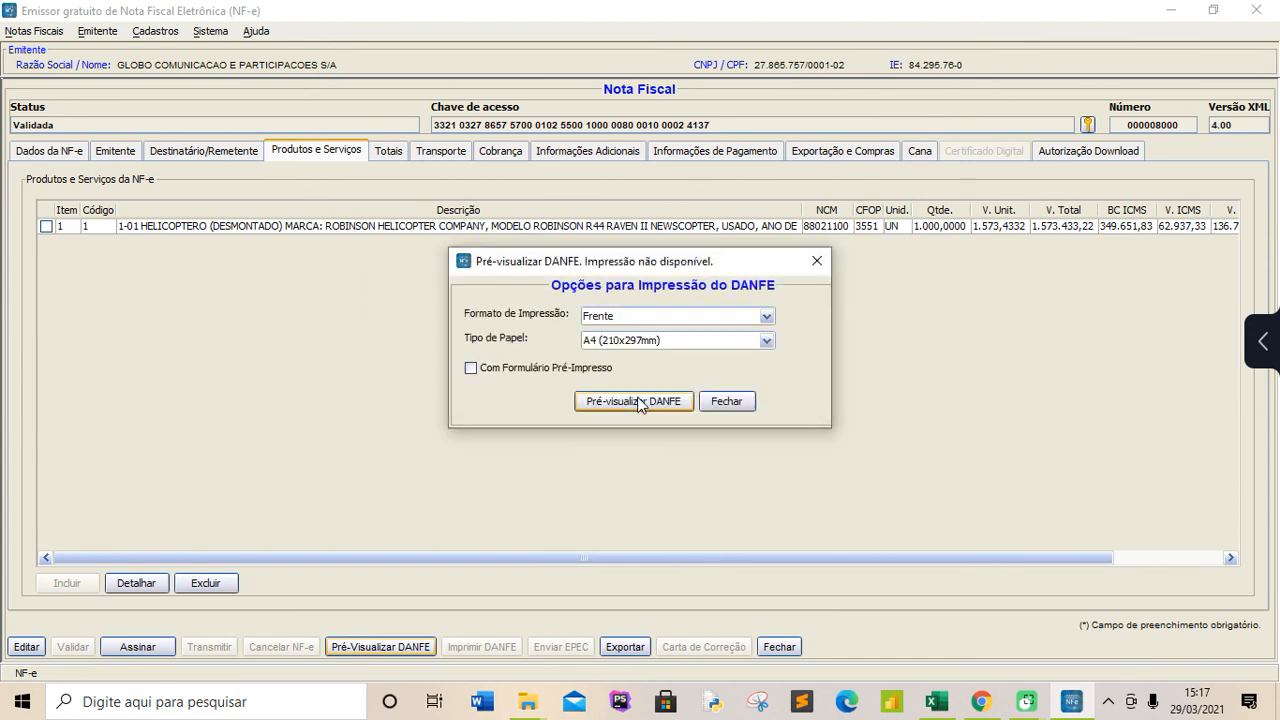
left_click(731, 401)
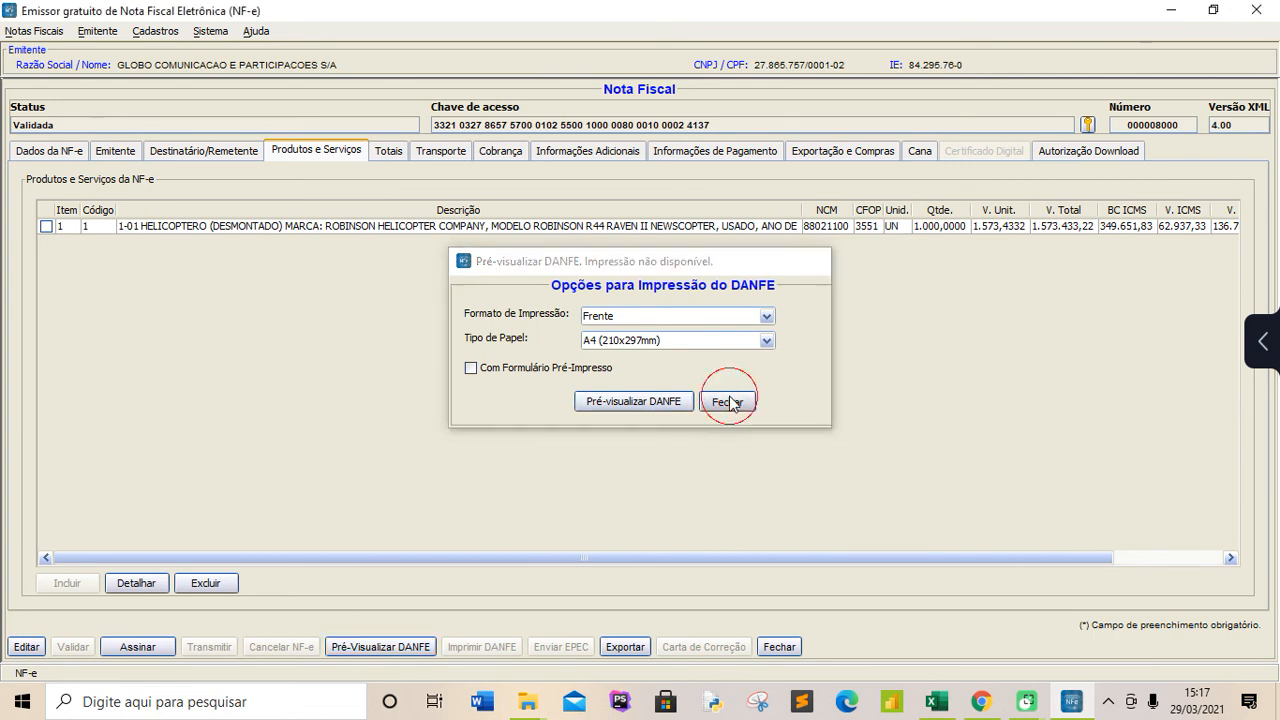
left_click(781, 648)
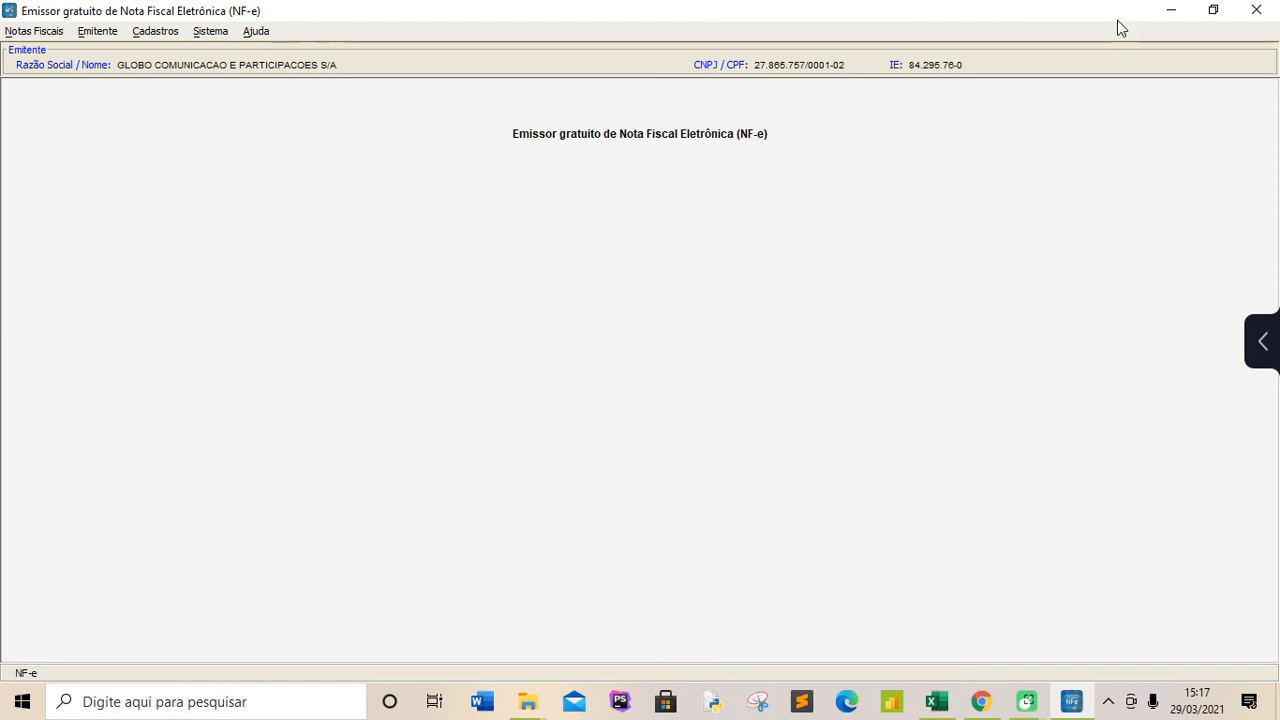
Step: Close Emissor NF-e past the archiving warning and relaunch it from the desktop shortcut
left_click(1251, 14)
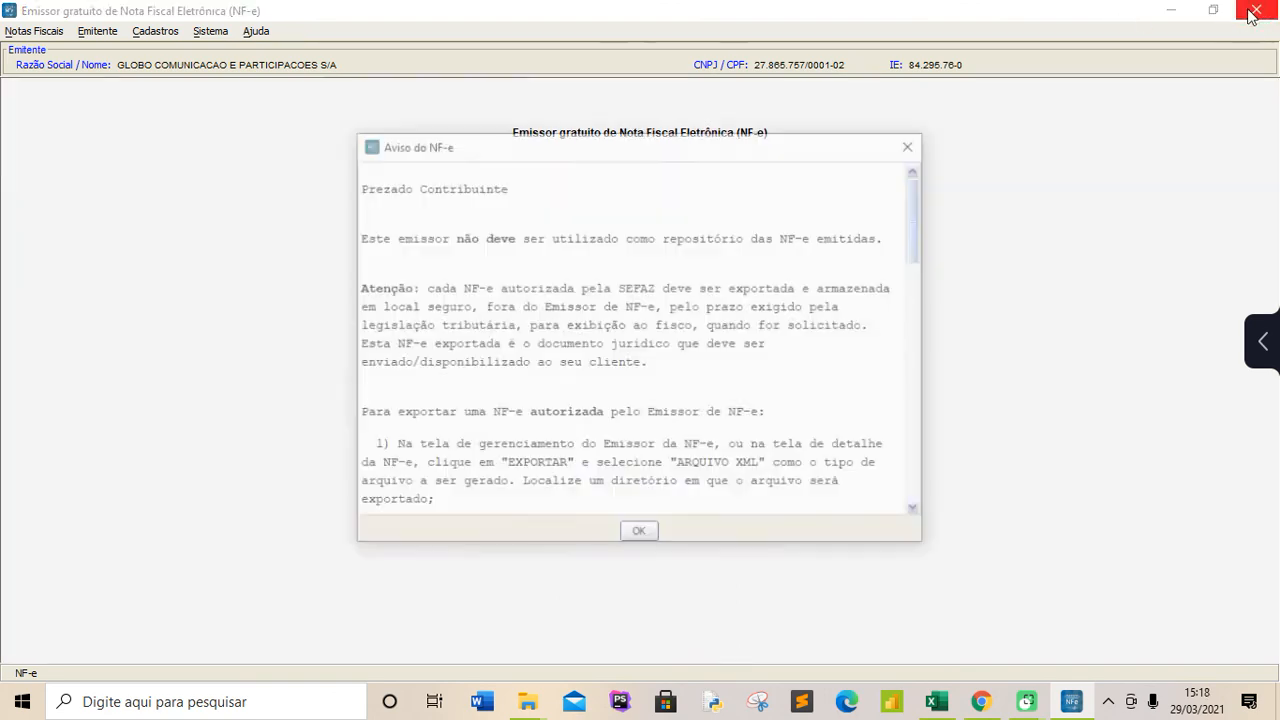
left_click(638, 536)
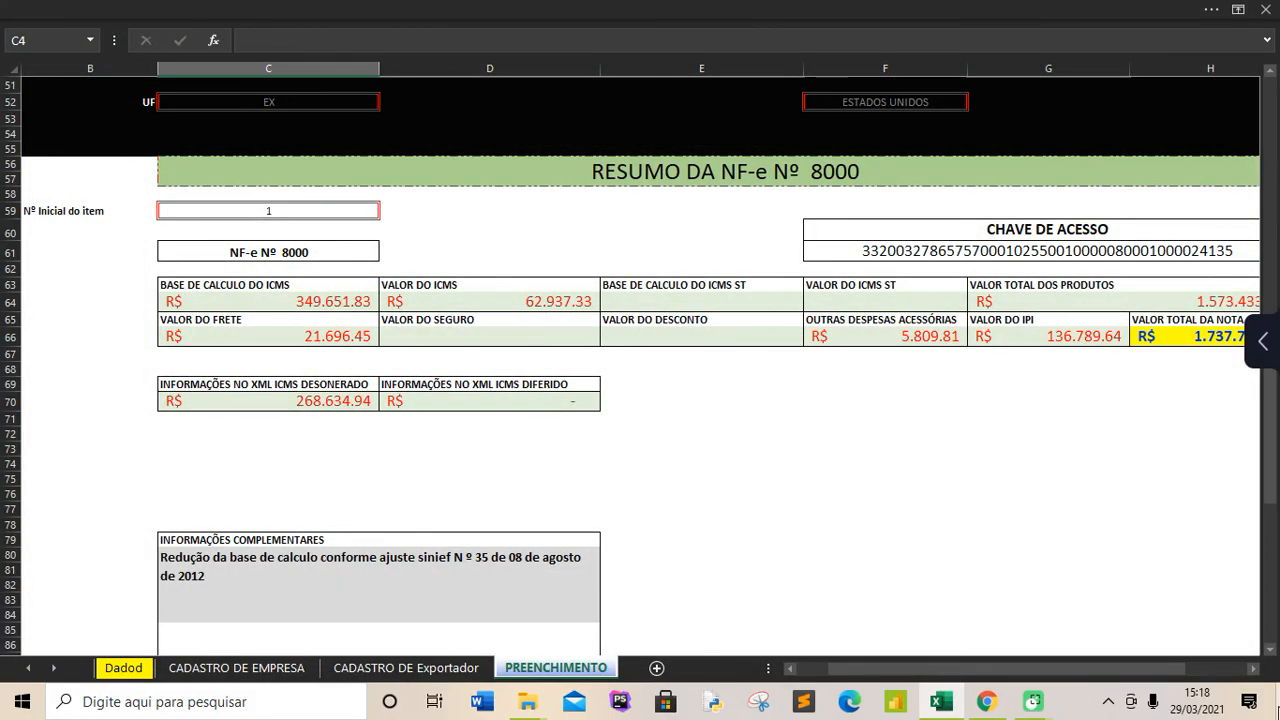
key("super+d")
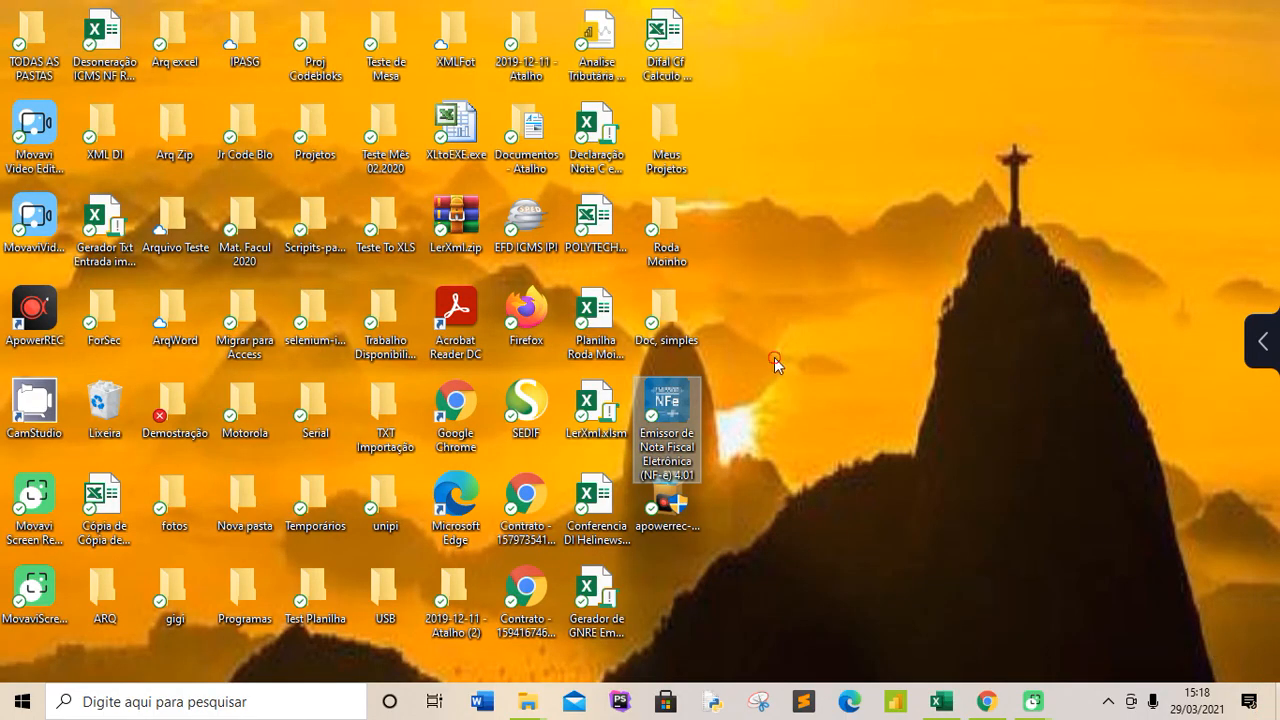
double_click(654, 393)
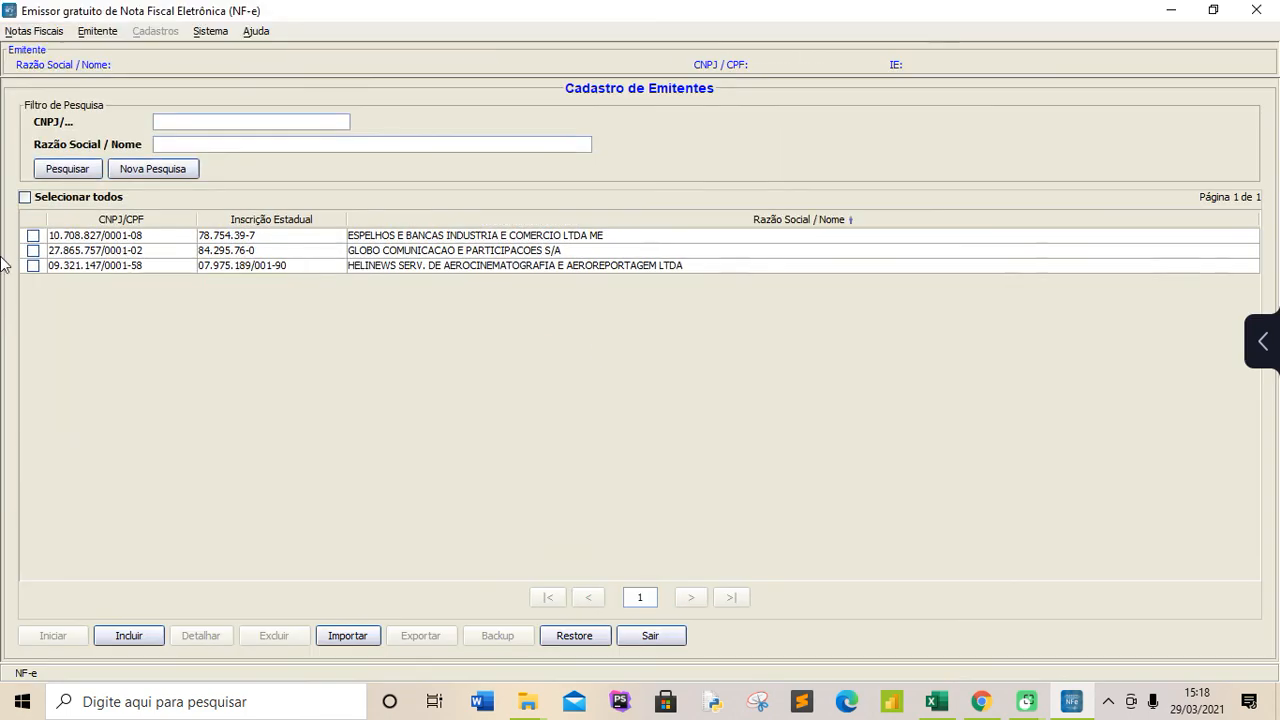
Step: Start working as the GLOBO COMUNICACAO E PARTICIPACOES S/A emitter and open the Notas Fiscais menu
left_click(33, 250)
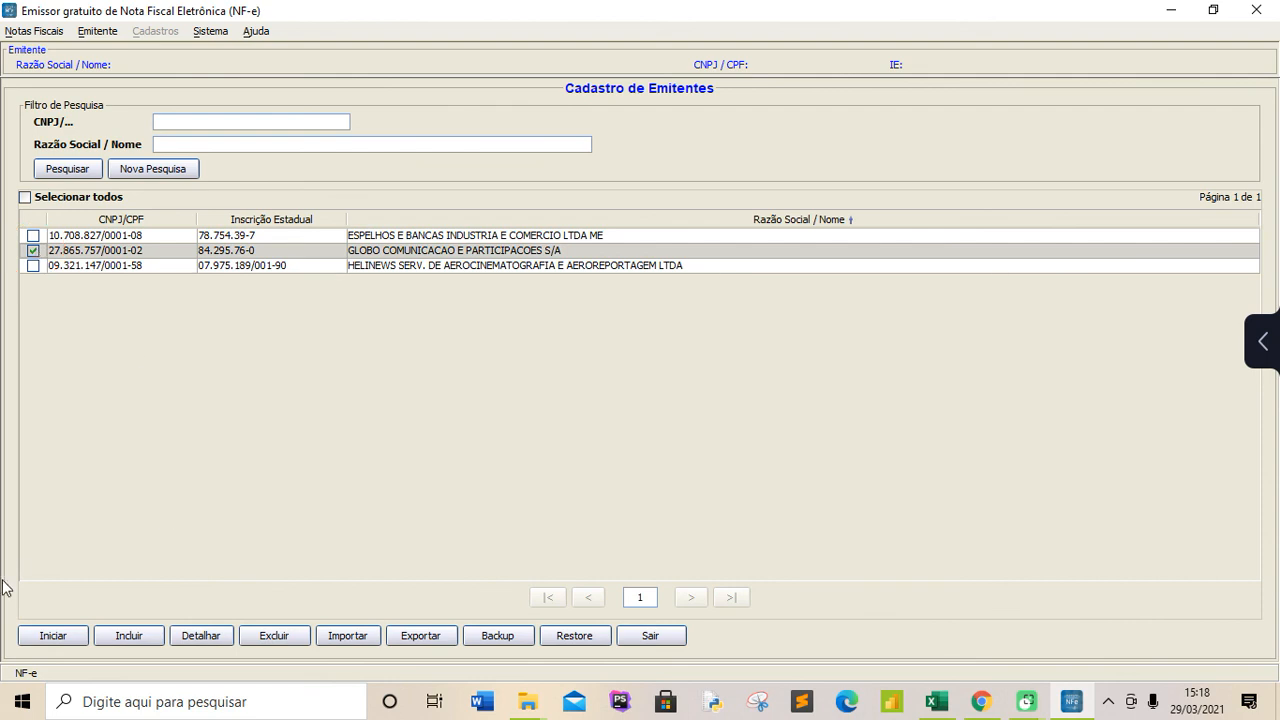
left_click(59, 637)
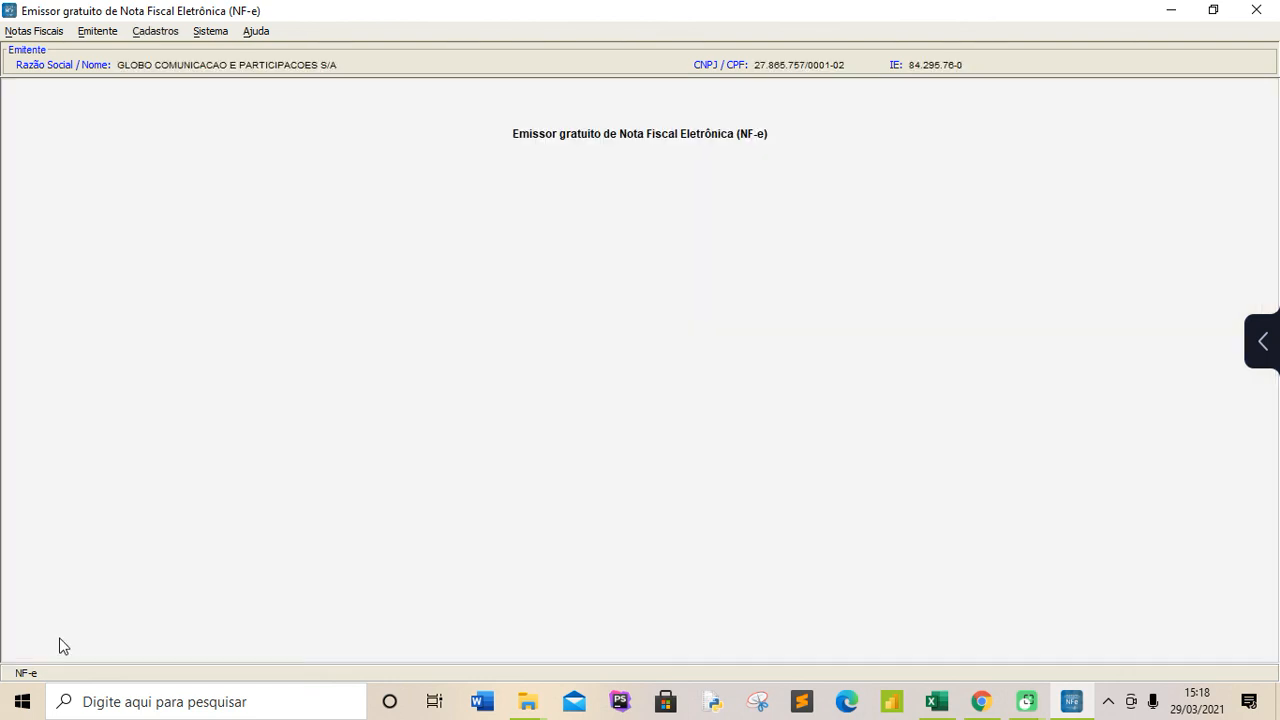
left_click(32, 31)
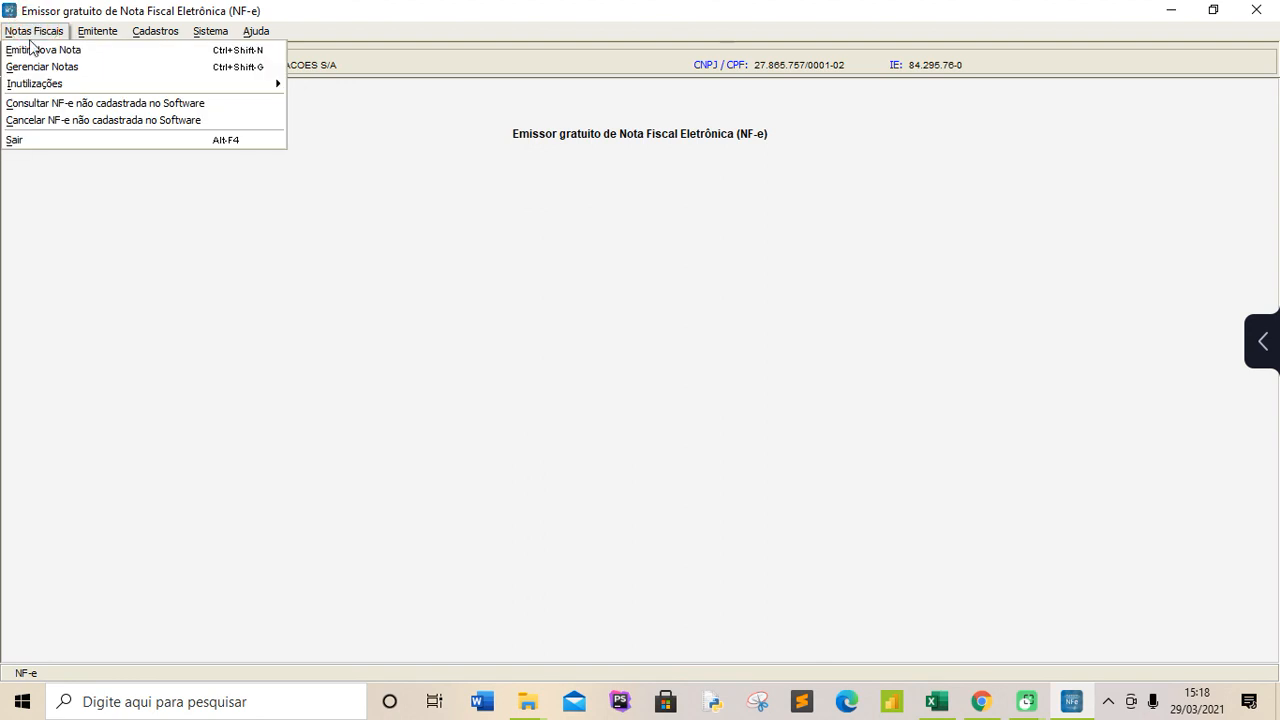
Step: In Gerenciar Notas, search the stored invoices, select note 000008000 and generate its DANFE preview
left_click(28, 68)
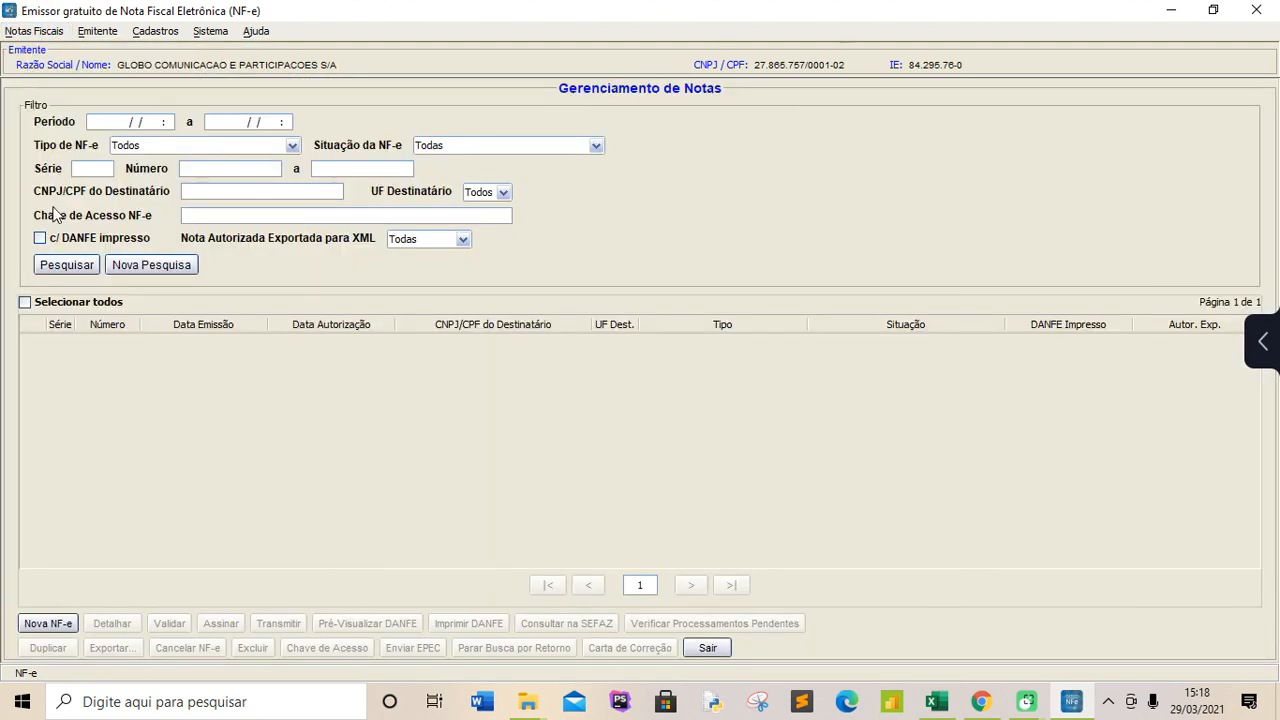
left_click(63, 266)
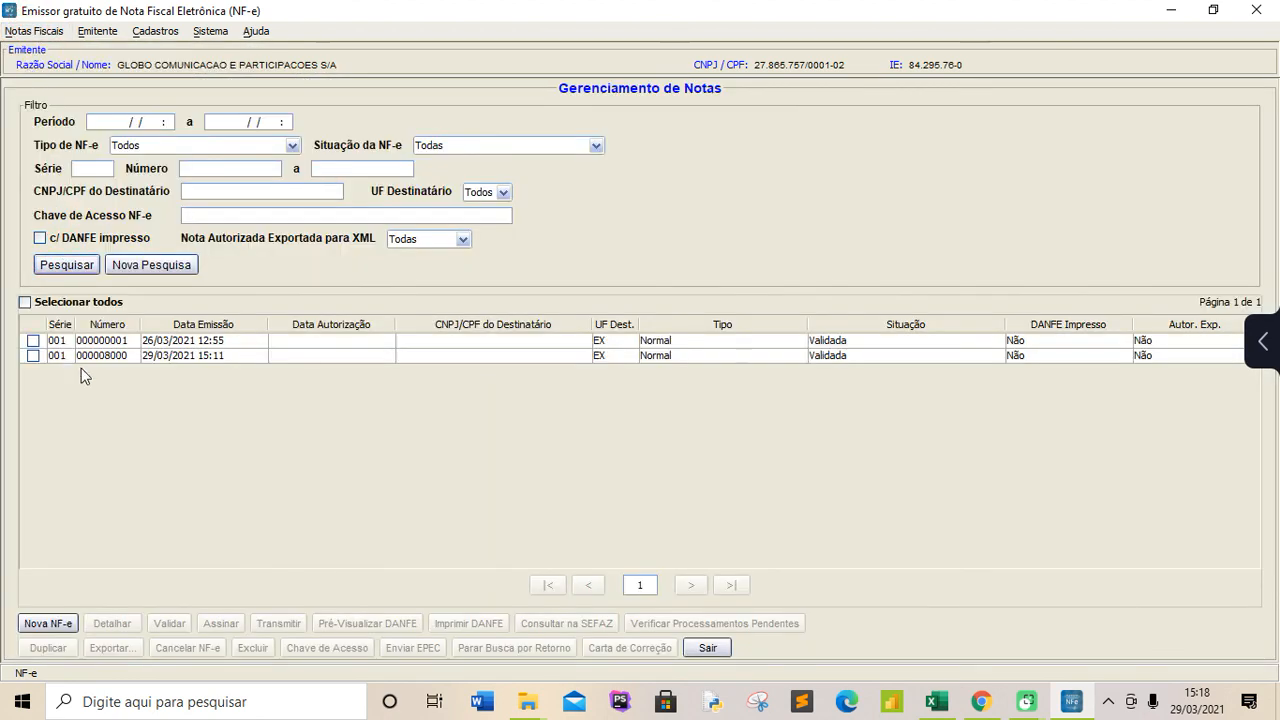
left_click(33, 356)
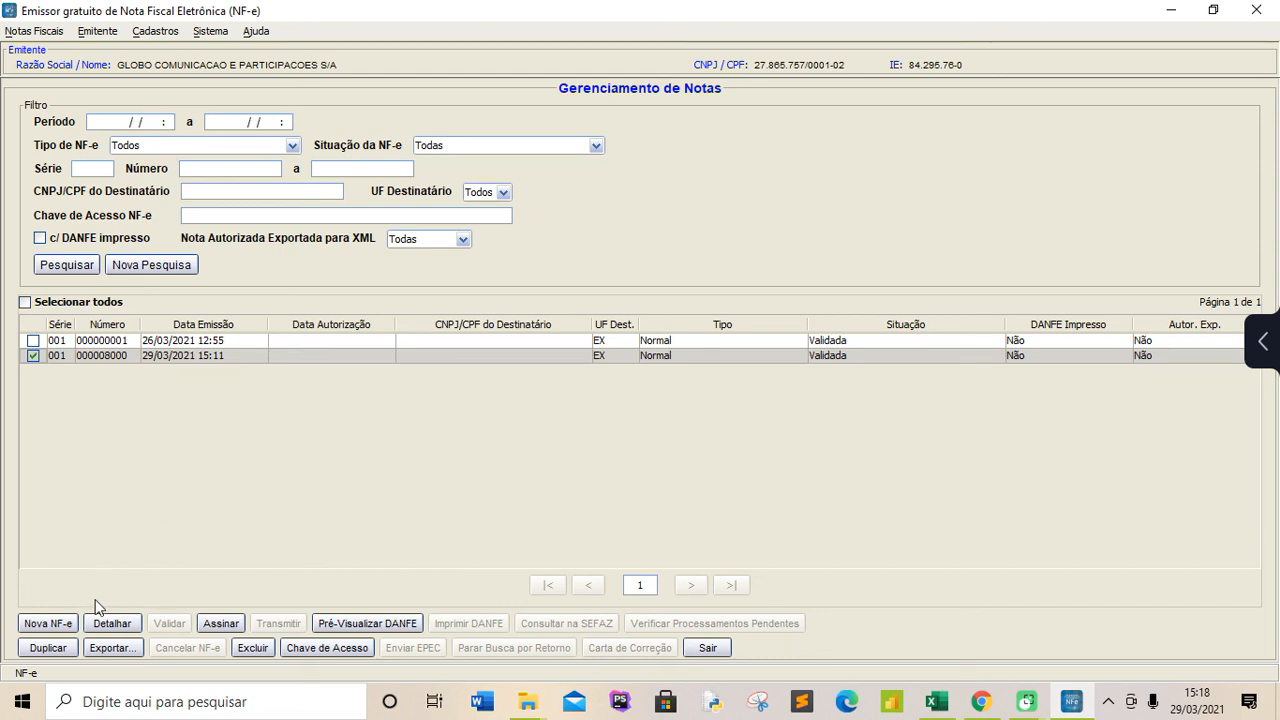
left_click(368, 622)
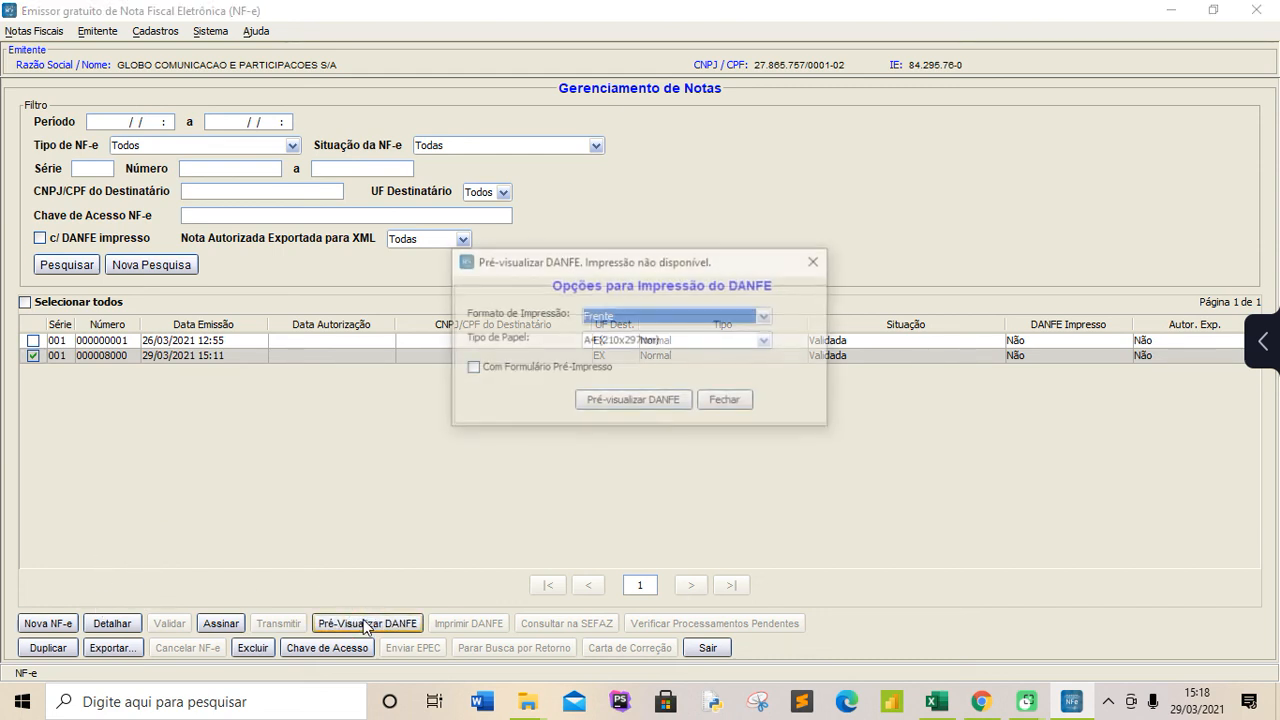
left_click(634, 402)
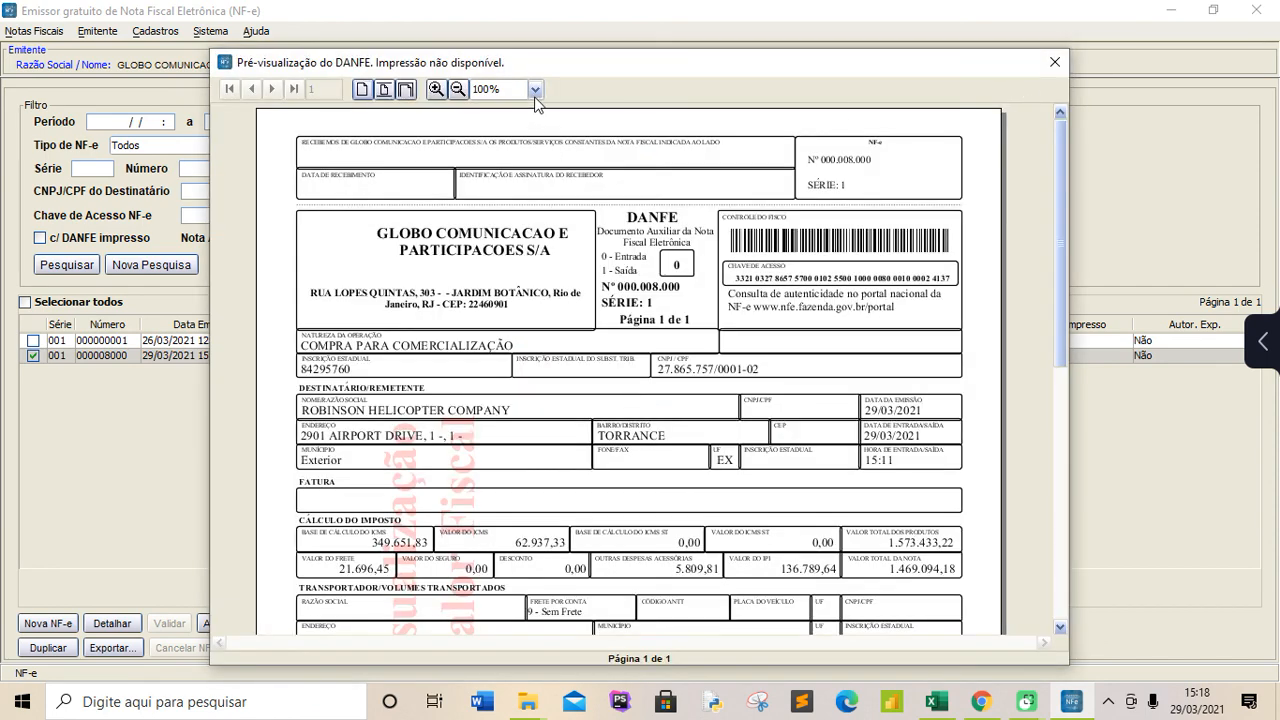
Step: Scroll through the NF-e 8000 DANFE preview and zoom it to 150%
left_click_drag(1061, 217, 1083, 380)
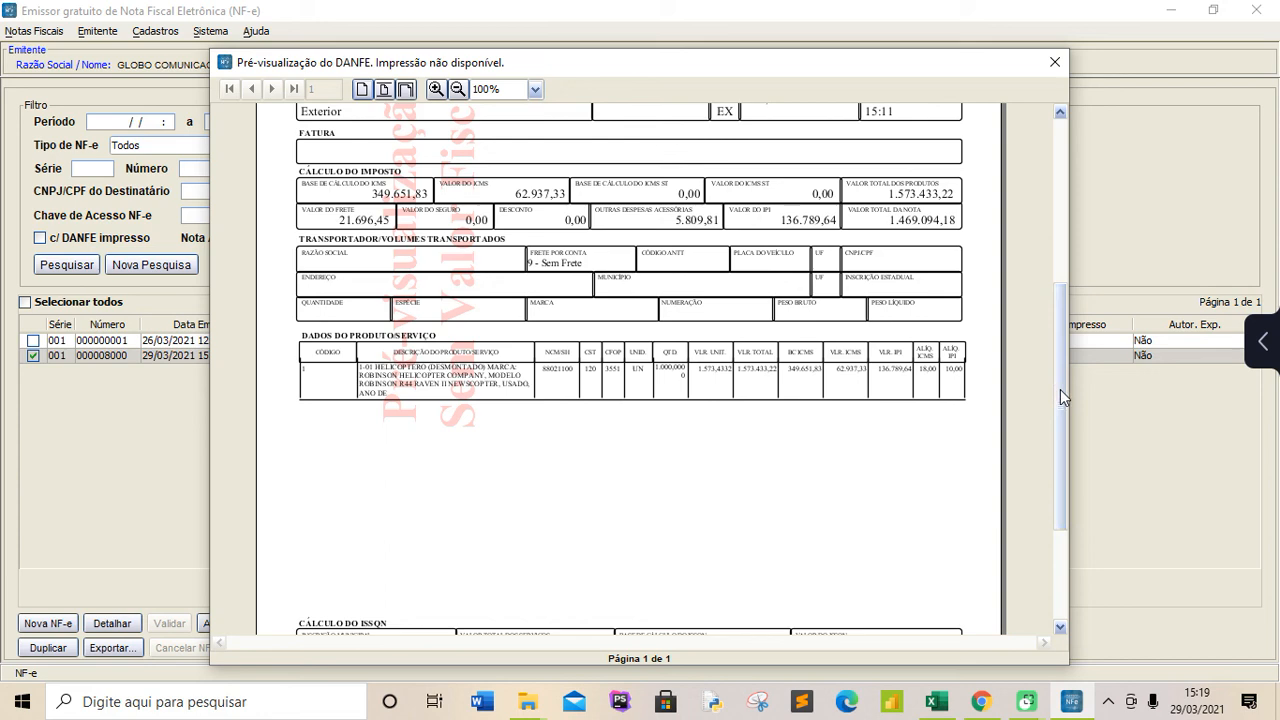
left_click_drag(1060, 389, 1068, 452)
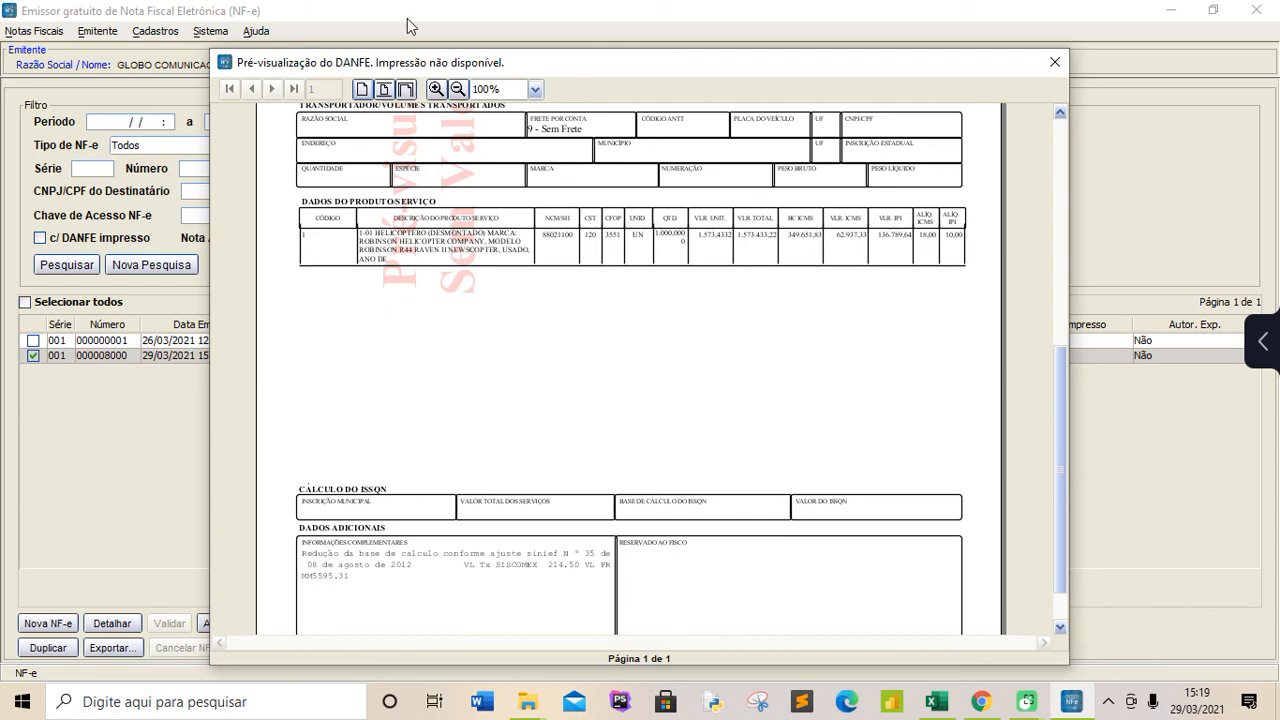
left_click(535, 89)
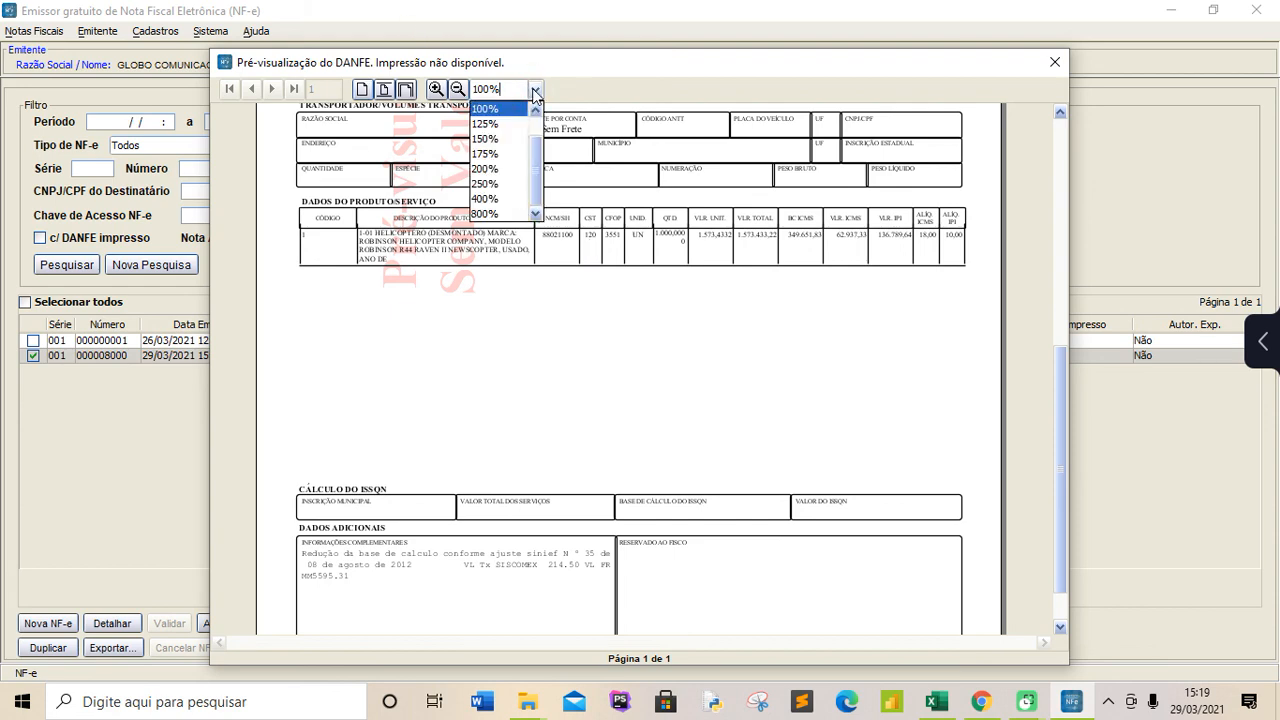
left_click(507, 148)
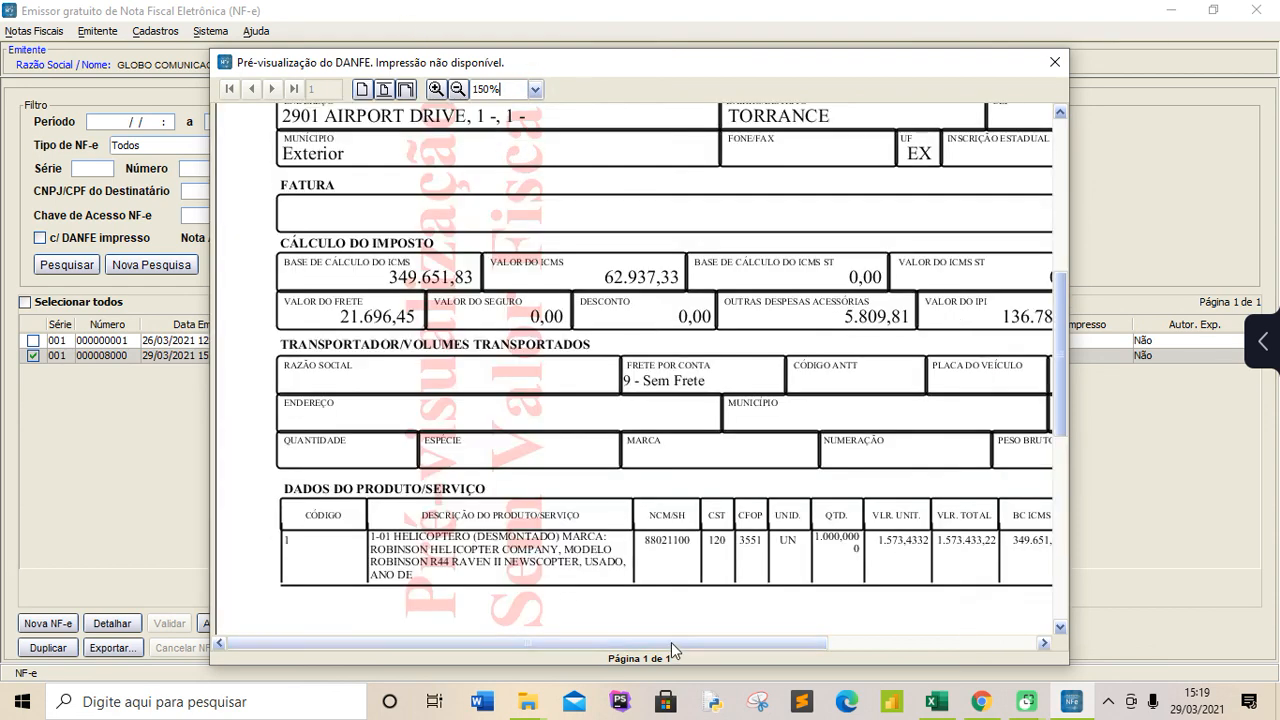
Step: Check the tax totals, product line and additional information (SINIEF Nº 35, Siscomex 214.50, AFRMM 5595.31), then close the preview
left_click_drag(671, 648, 787, 630)
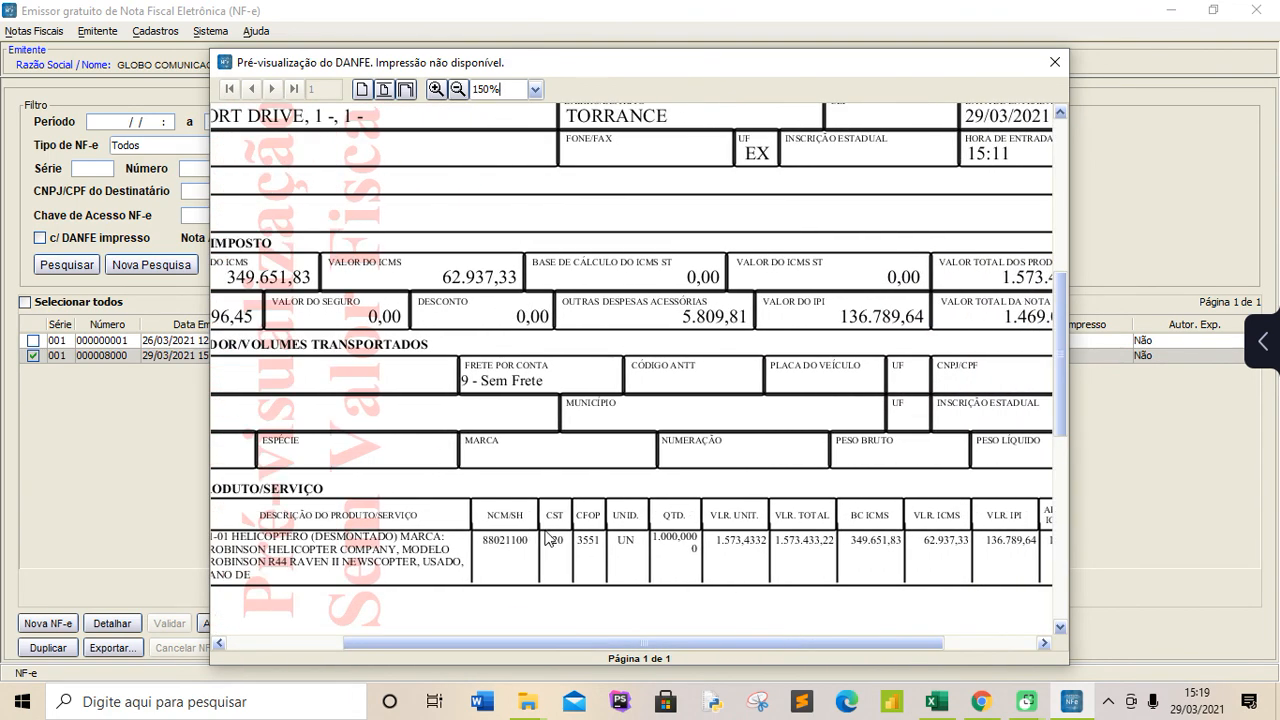
left_click(1061, 397)
left_click_drag(1061, 397, 1061, 475)
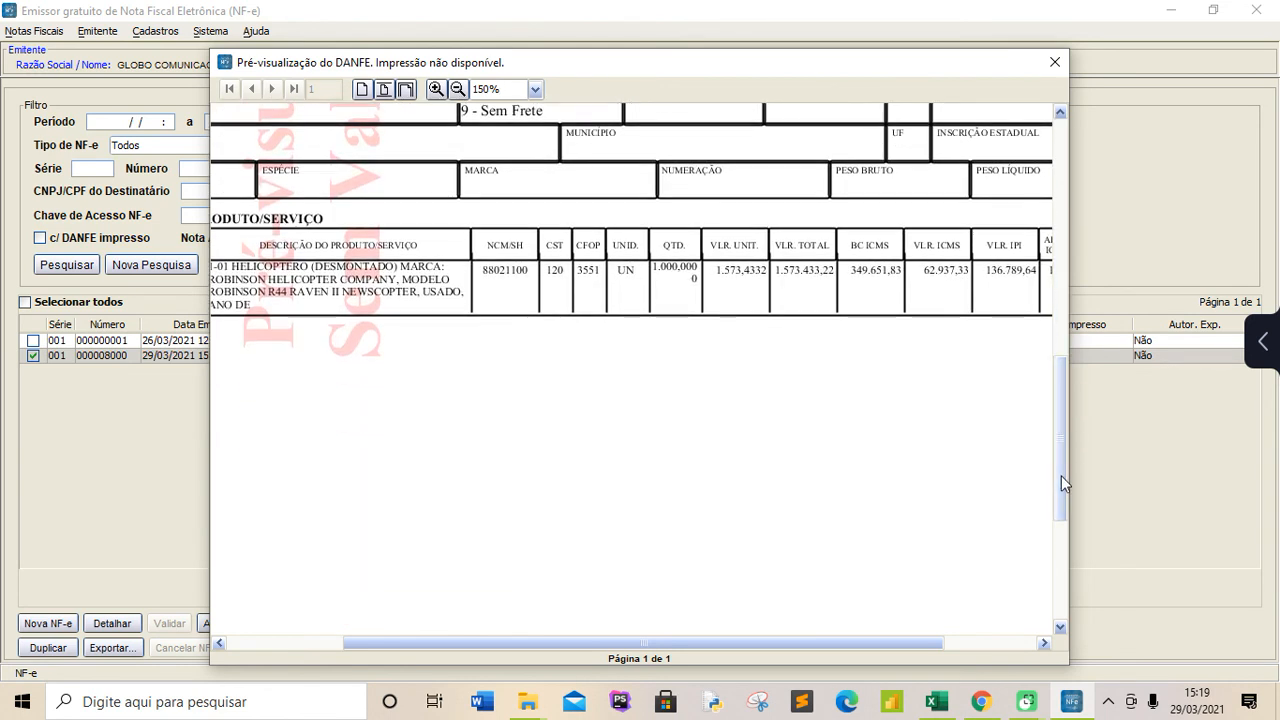
left_click(831, 643)
left_click_drag(831, 643, 944, 633)
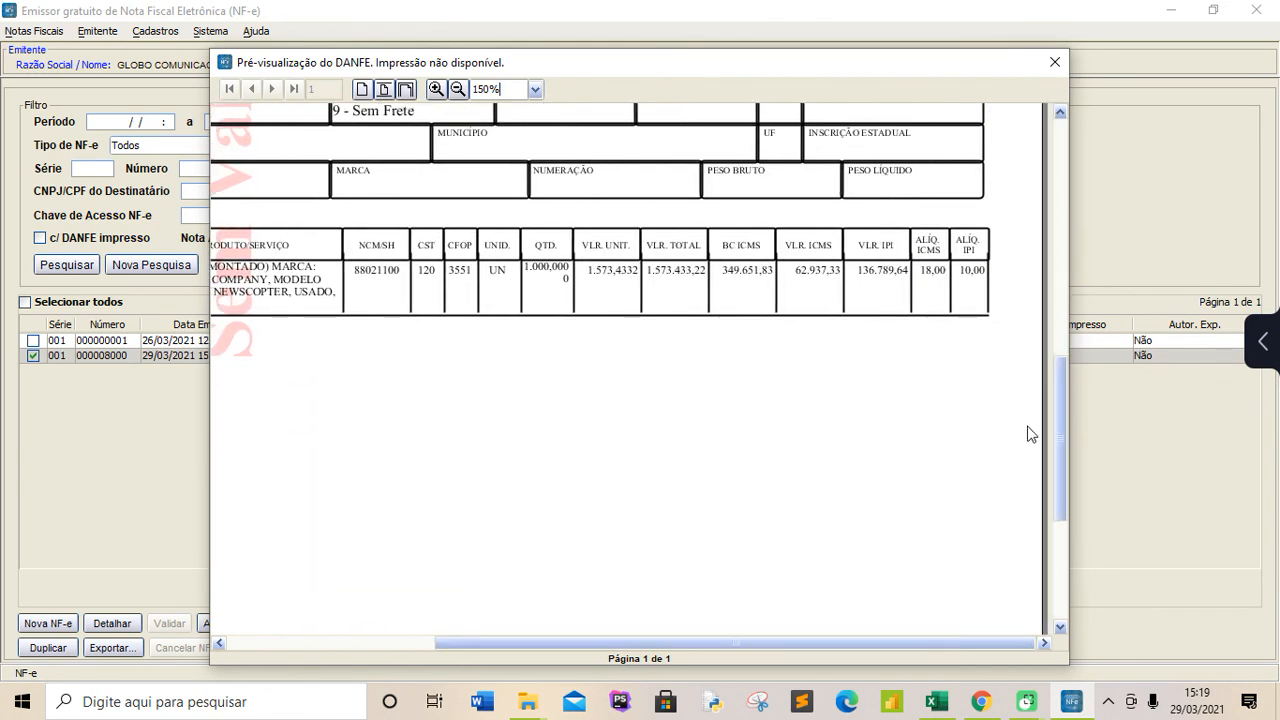
left_click_drag(1067, 437, 1066, 555)
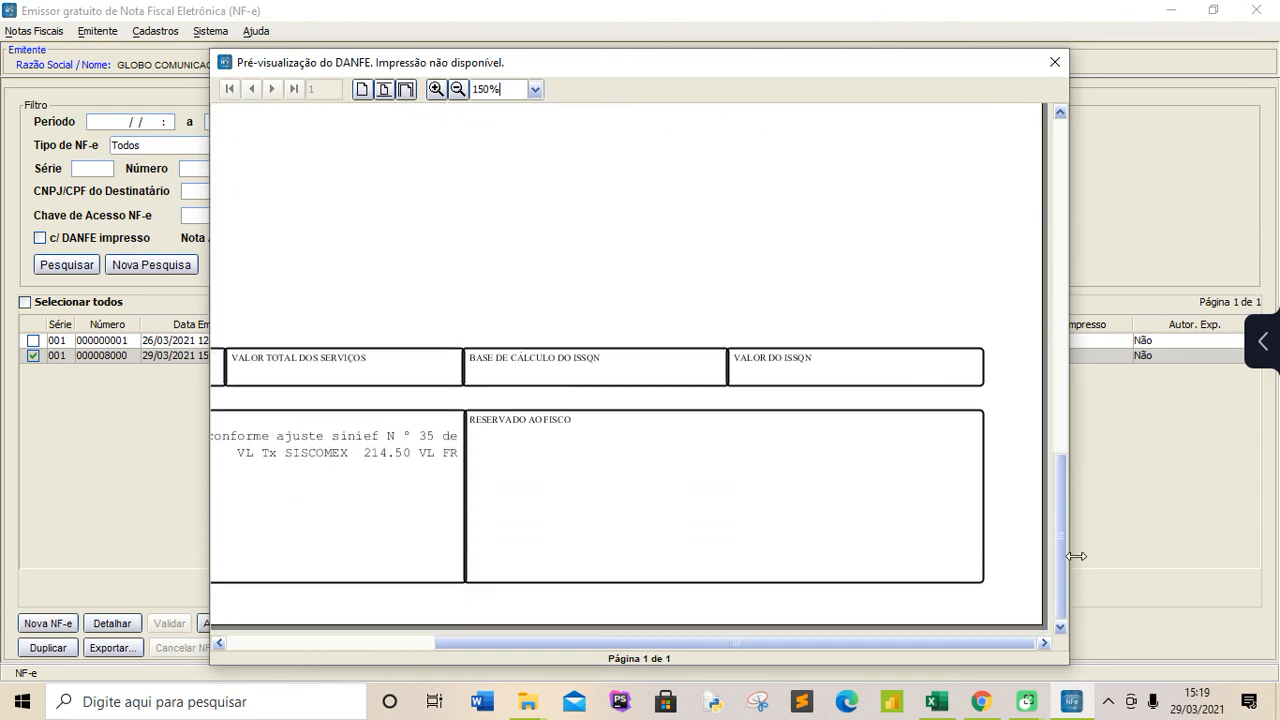
left_click_drag(708, 643, 525, 624)
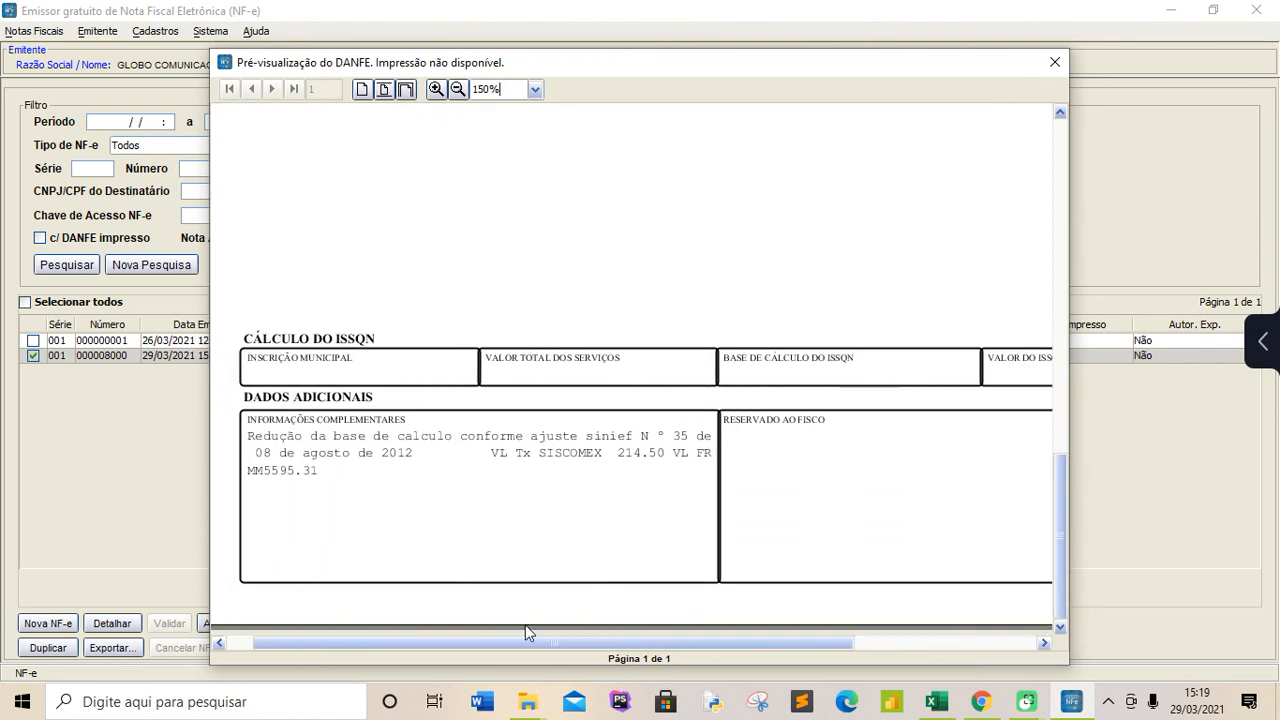
left_click(1055, 64)
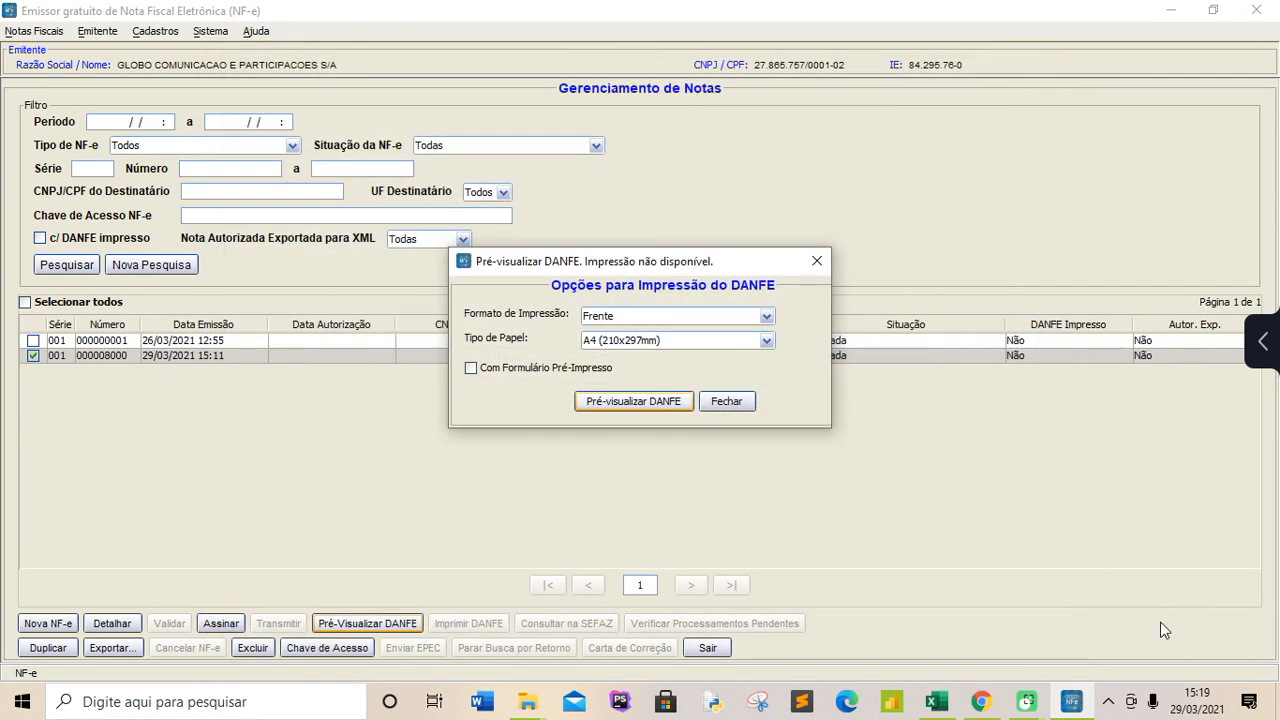